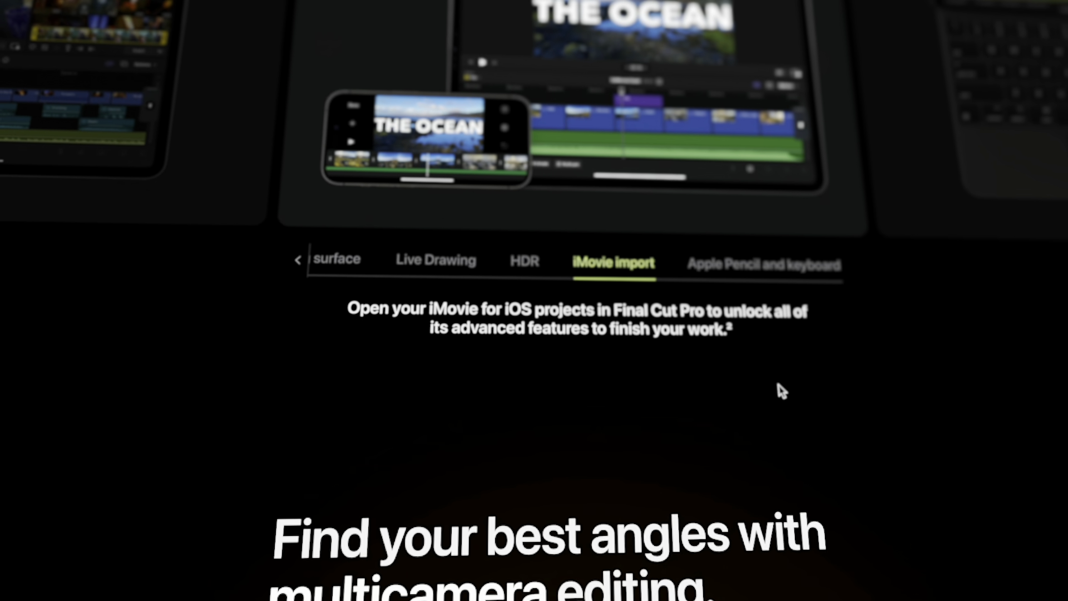
- Read the Final Cut Pro for iPad page's sections on iMovie import, multicamera editing and Fast Cut automation
scroll(788, 388, down, 5)
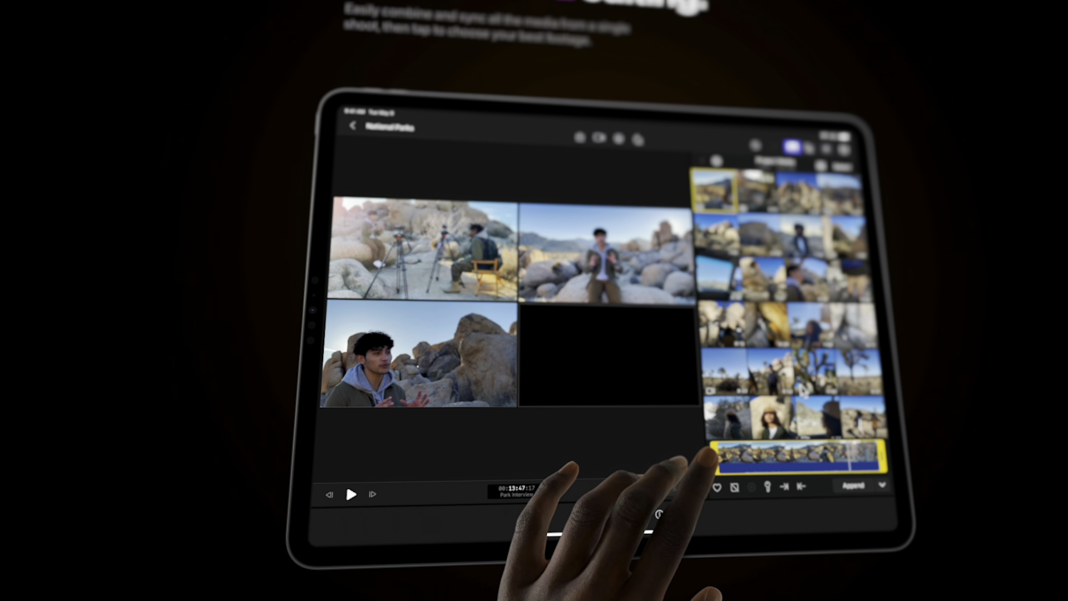
scroll(801, 389, down, 6)
scroll(811, 391, down, 10)
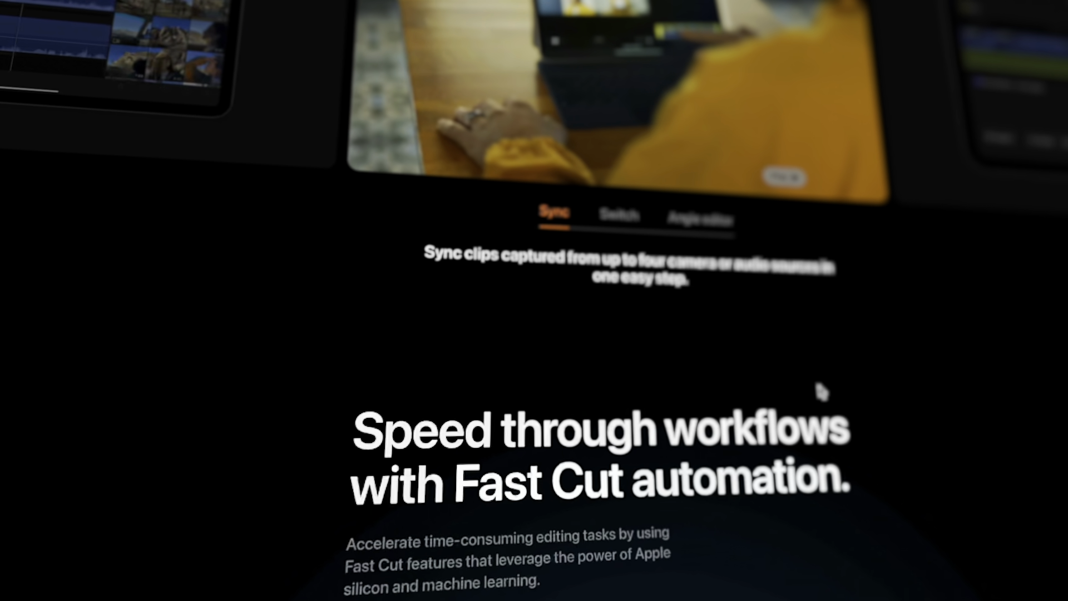
scroll(817, 389, down, 10)
scroll(827, 391, down, 3)
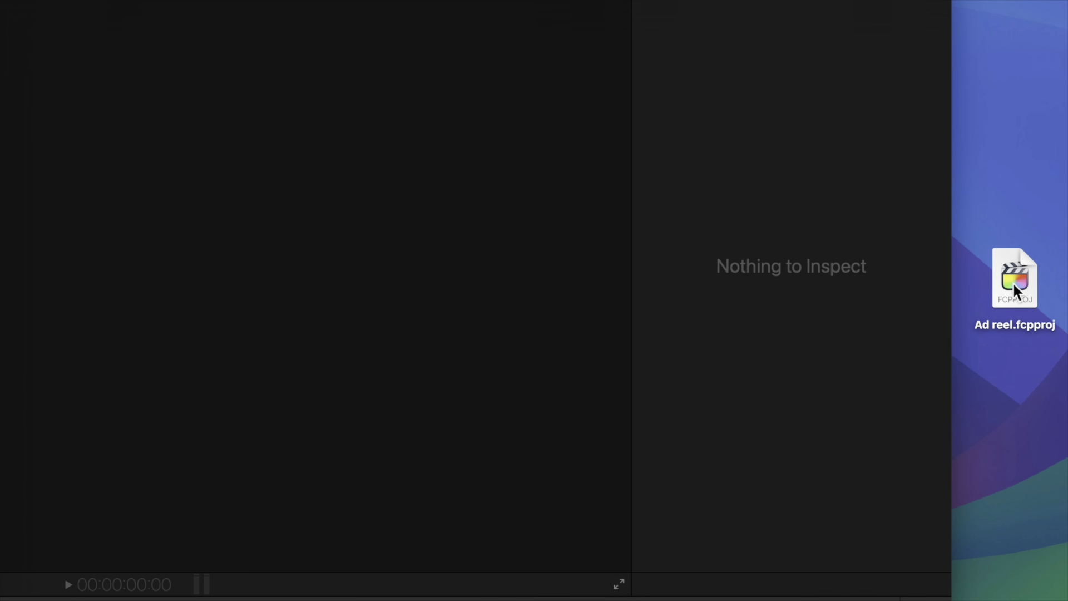
click(1010, 301)
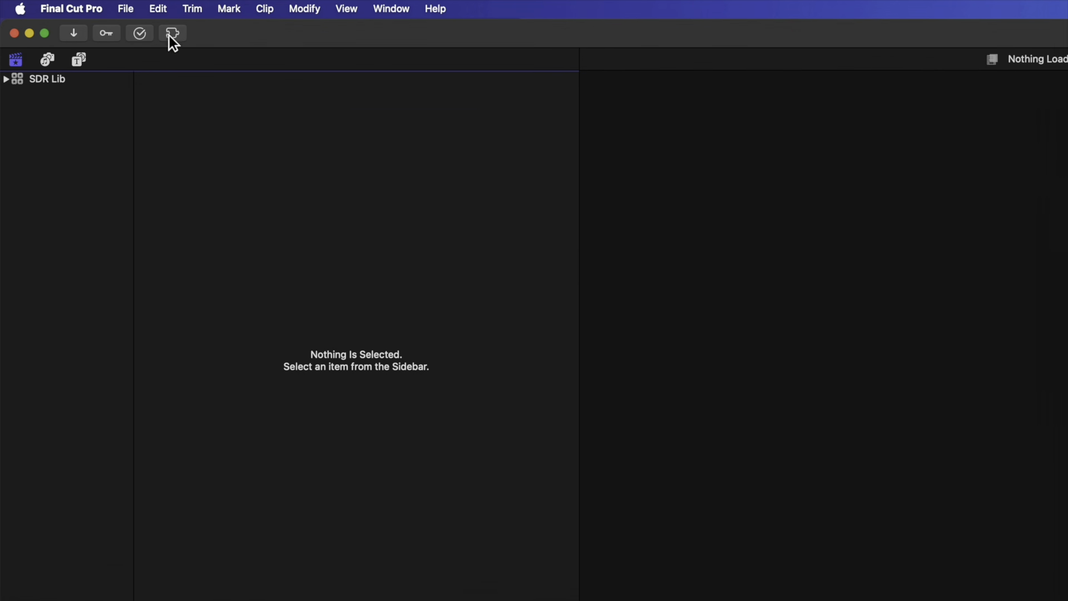
click(126, 8)
mouse_move(148, 113)
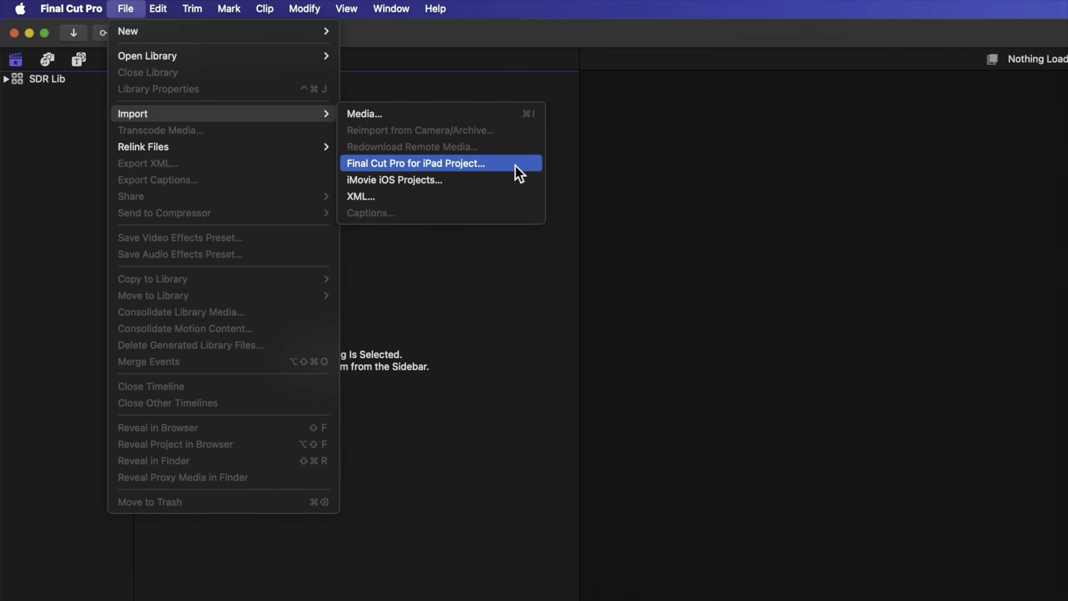
click(559, 170)
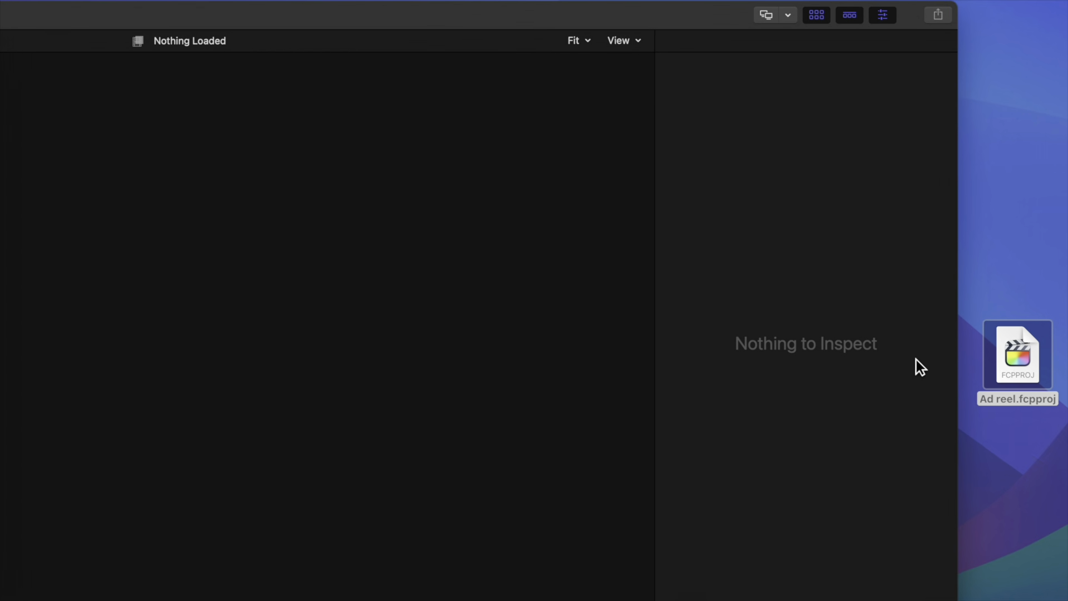
- Import the Ad reel.fcpproj iPad project from the desktop into a new library named Ad reel from iPad in the Movies folder
double_click(1015, 356)
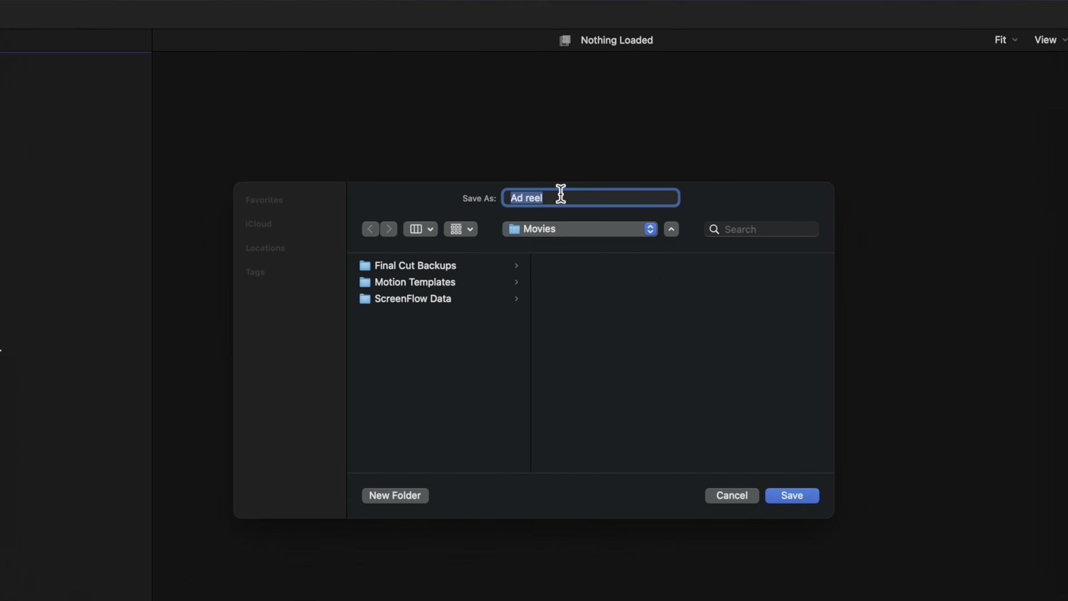
click(560, 194)
text(from iPad)
click(790, 495)
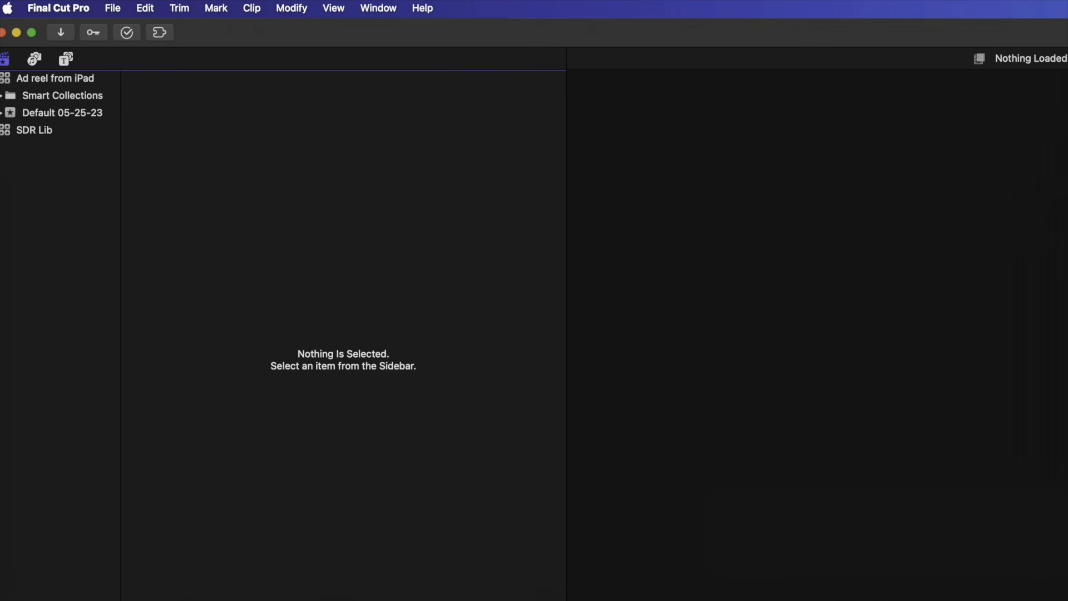
- Open the Timeline 1 project from the Default 05-25-23 event of the imported library
click(78, 117)
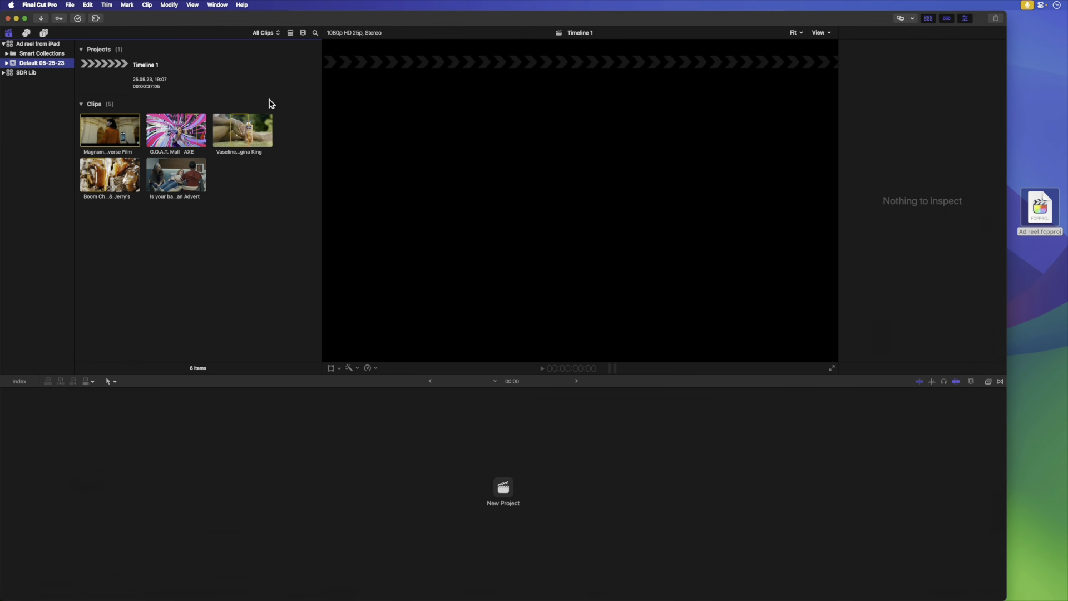
double_click(109, 83)
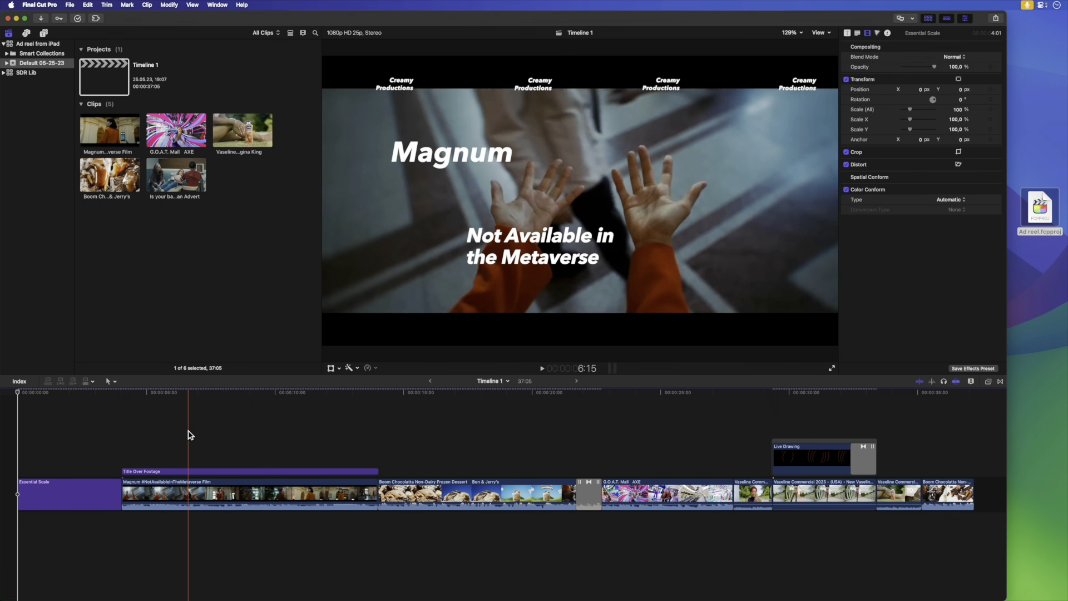
- Select the Title Over Footage title on the Magnum clip and open its "Not Available in the Metaverse" text for editing in the viewer
click(169, 449)
click(170, 472)
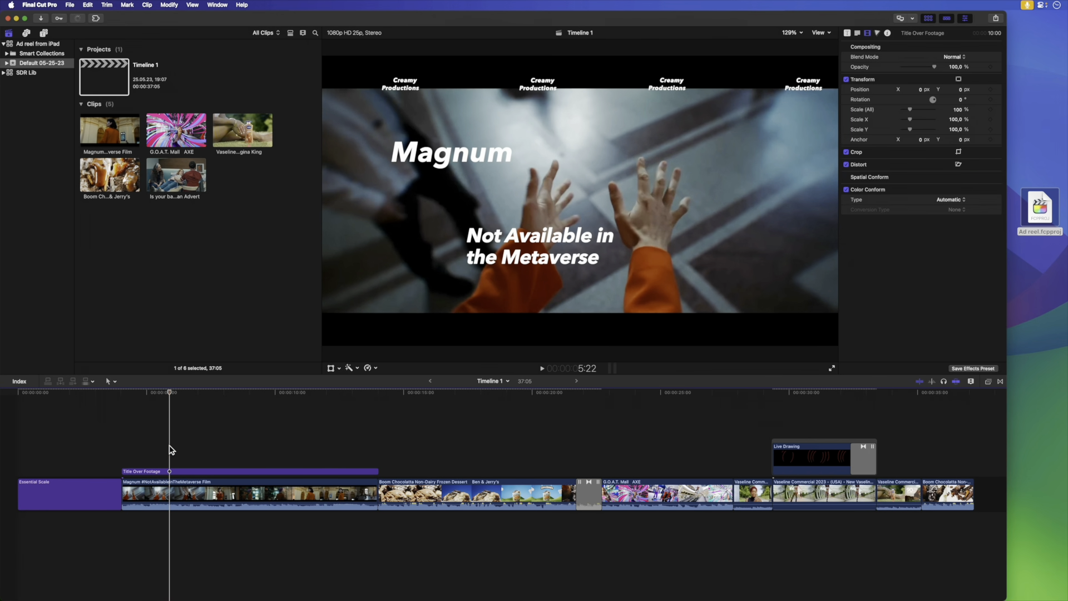
double_click(513, 235)
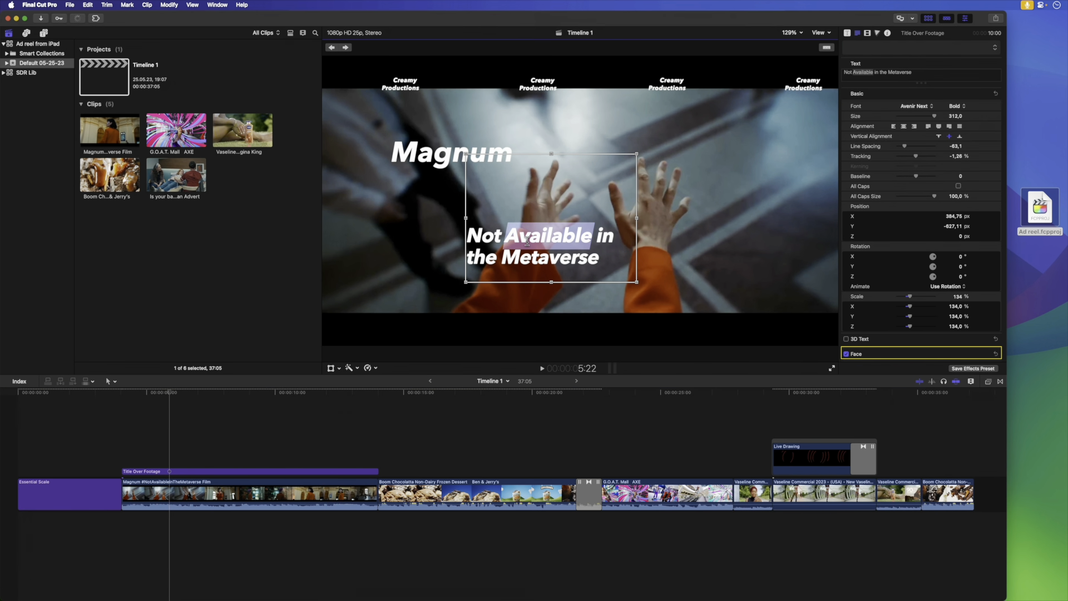
drag(563, 240, 538, 240)
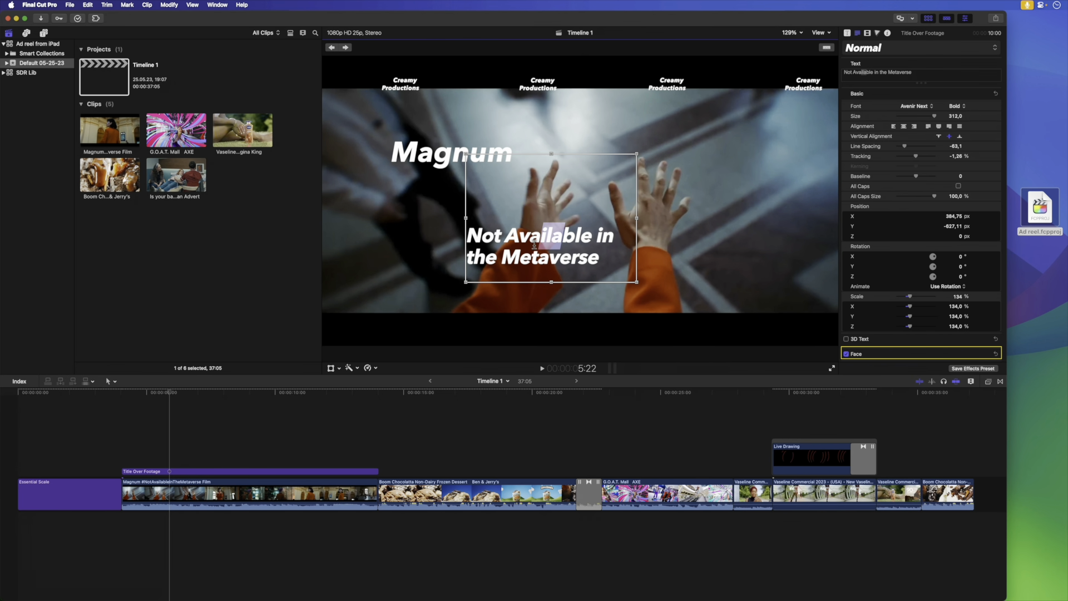
click(536, 240)
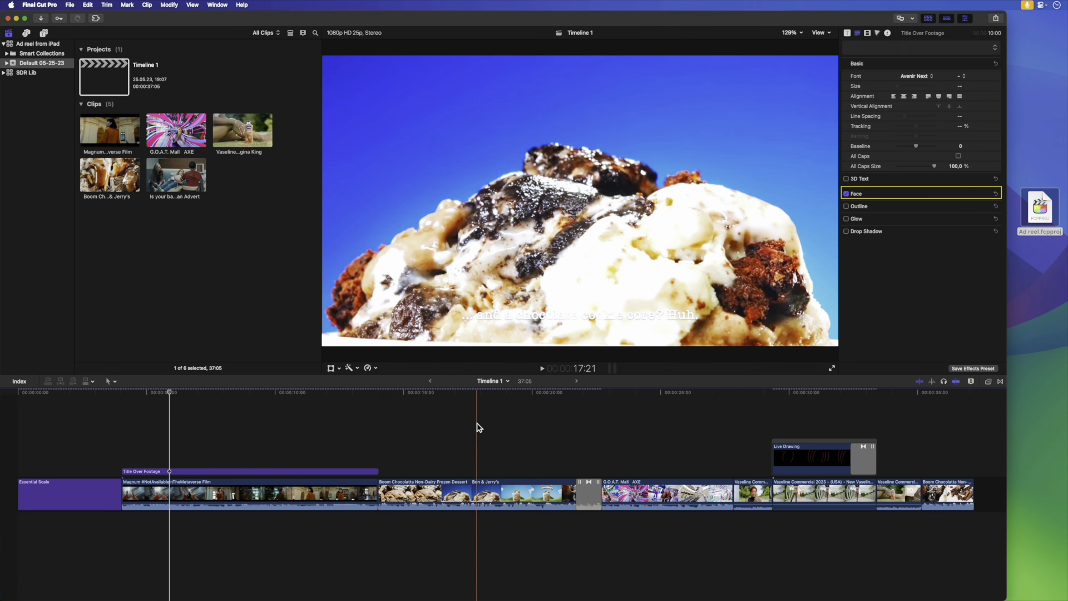
- In the Boom Chocolatta clip's Color Adjustments 1 effect, set Exposure to 29,0 and Black Point to 1,0
click(486, 428)
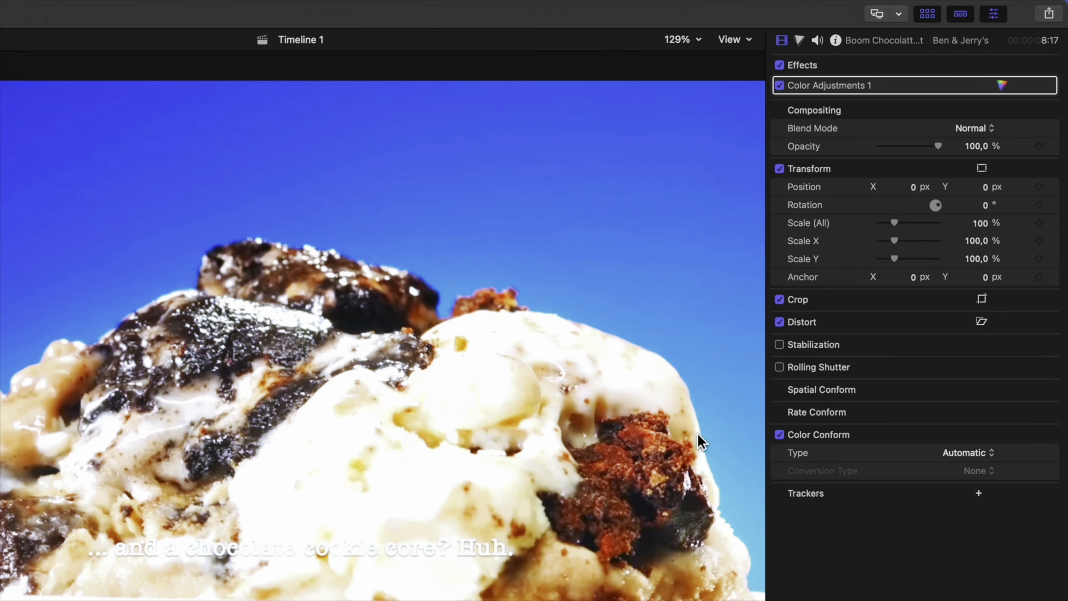
double_click(832, 84)
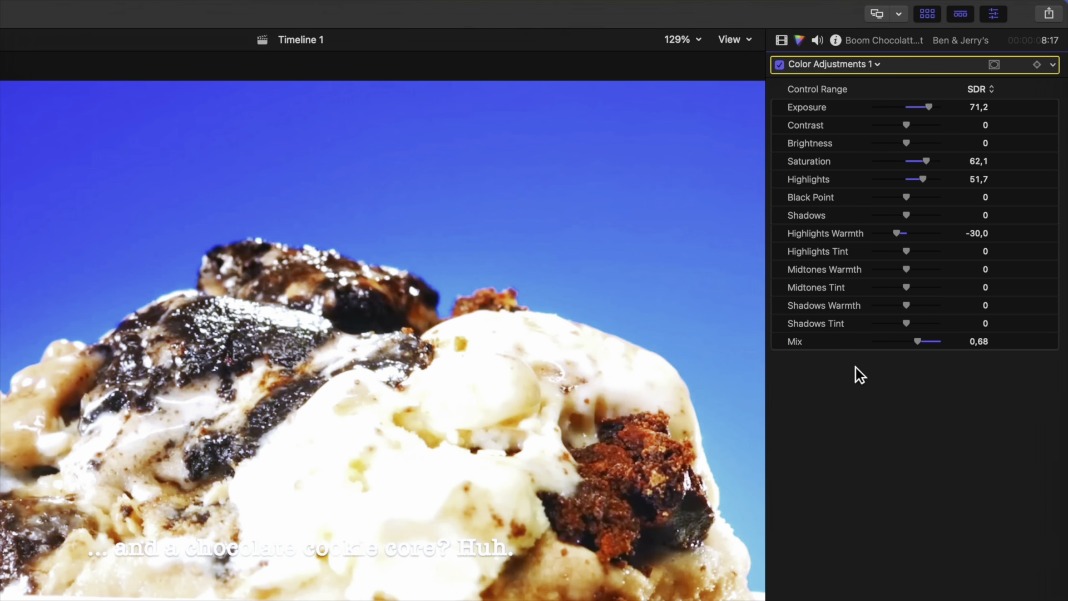
drag(926, 107, 913, 113)
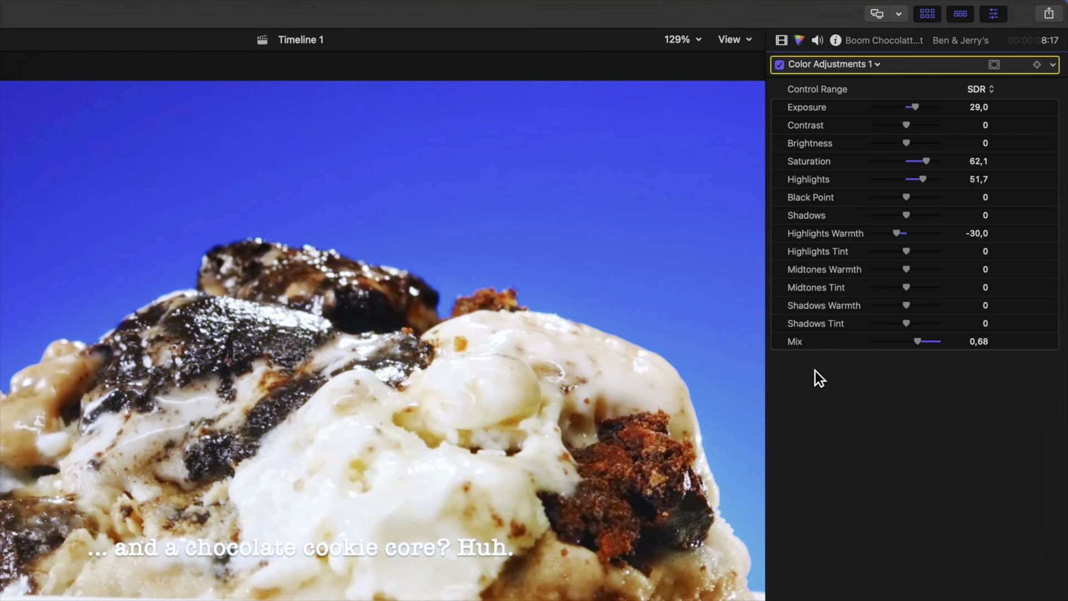
mouse_move(906, 198)
mouse_down()
mouse_move(930, 199)
mouse_move(893, 202)
mouse_move(907, 201)
mouse_up()
- Locate Color Adjustments among the corrections that can be added and in the Color category of the installed effects
click(877, 64)
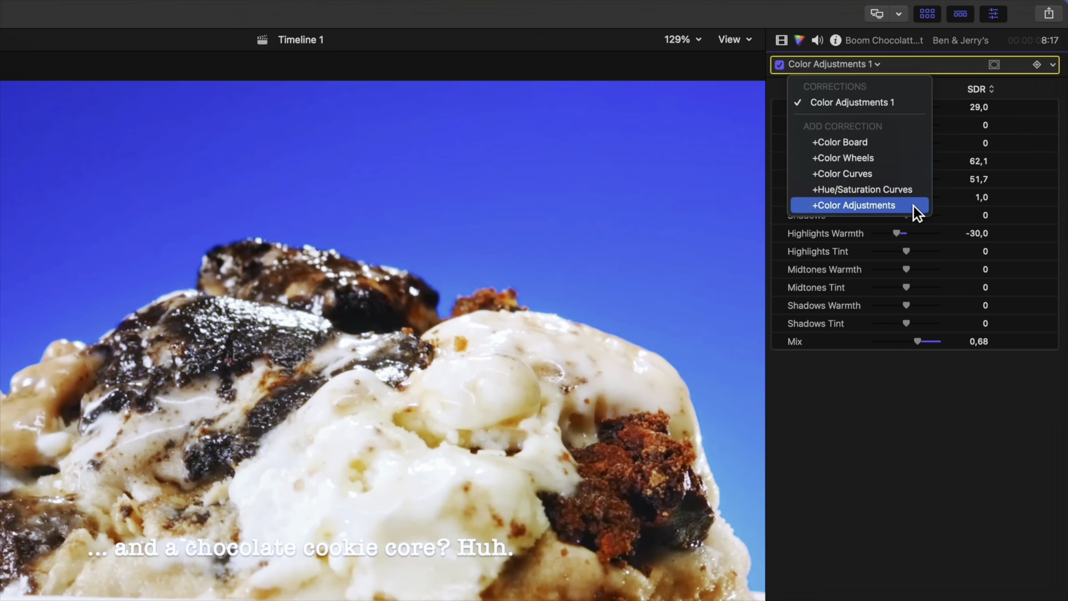
click(899, 377)
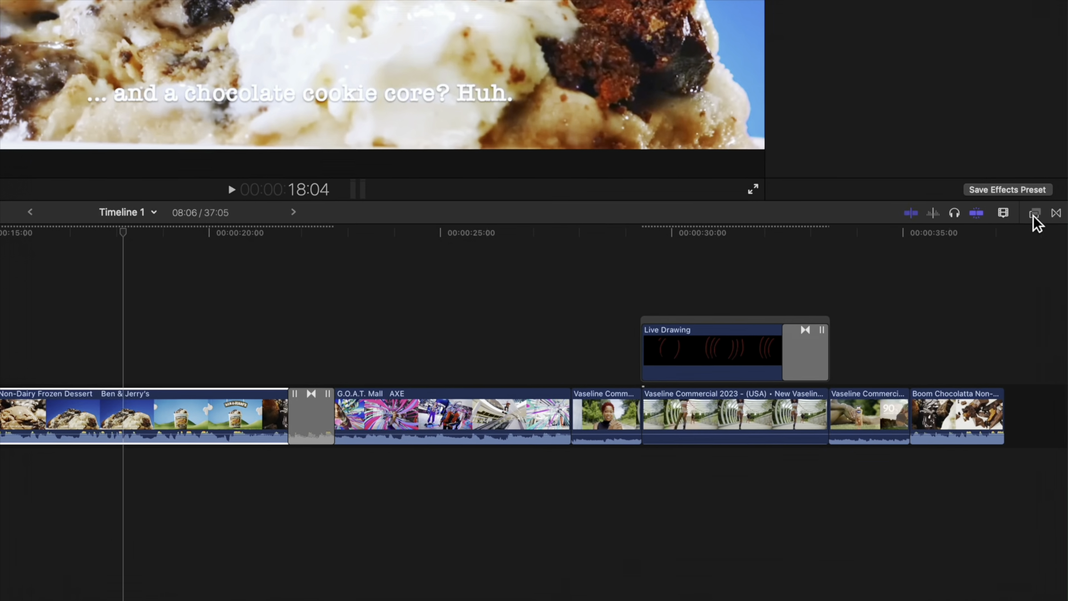
click(1034, 215)
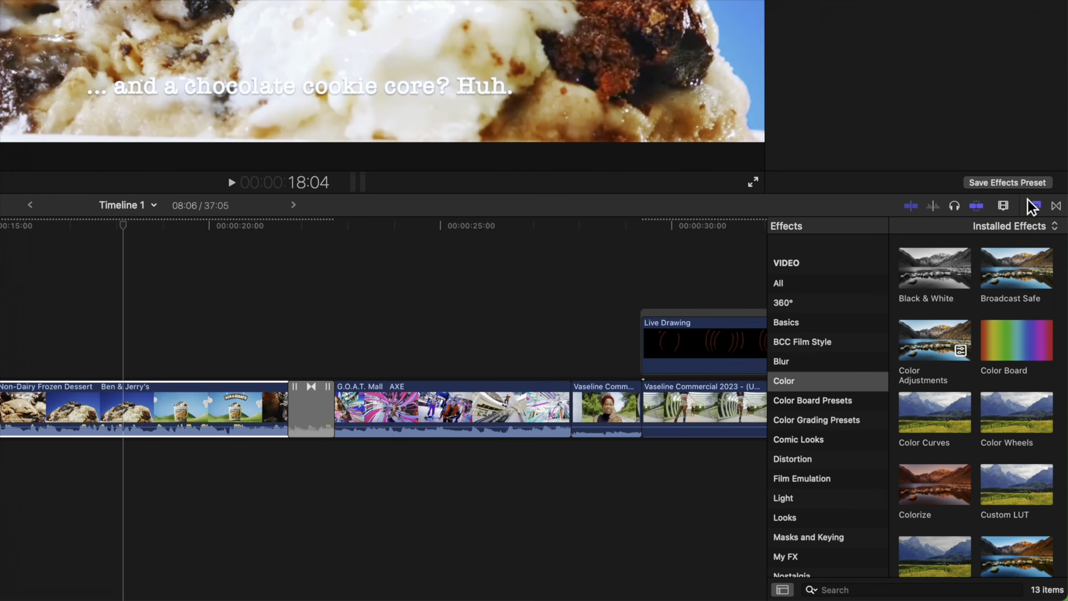
click(829, 382)
click(932, 355)
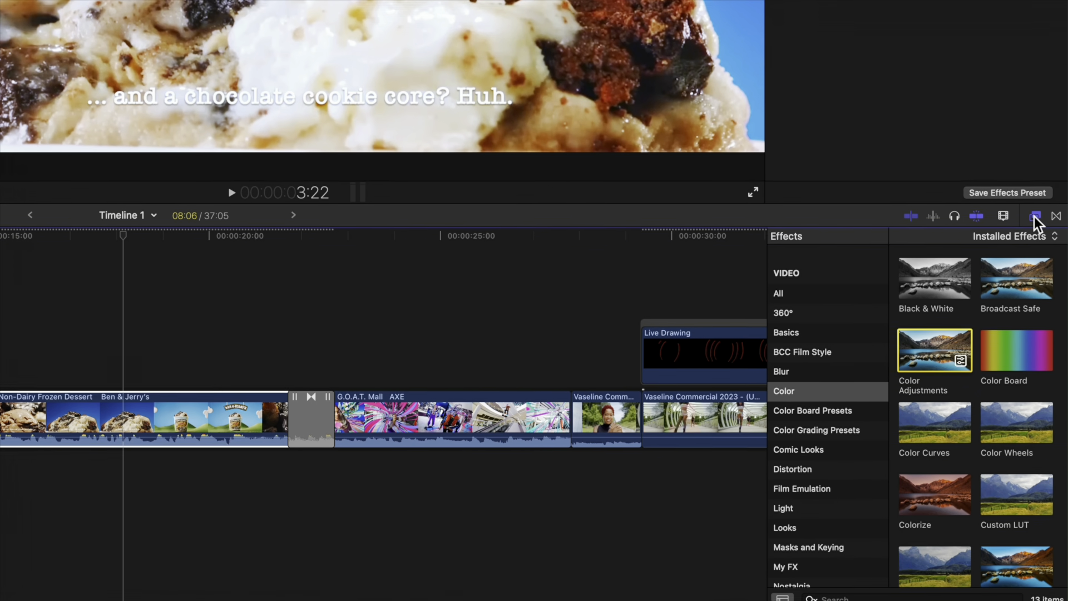
click(1035, 206)
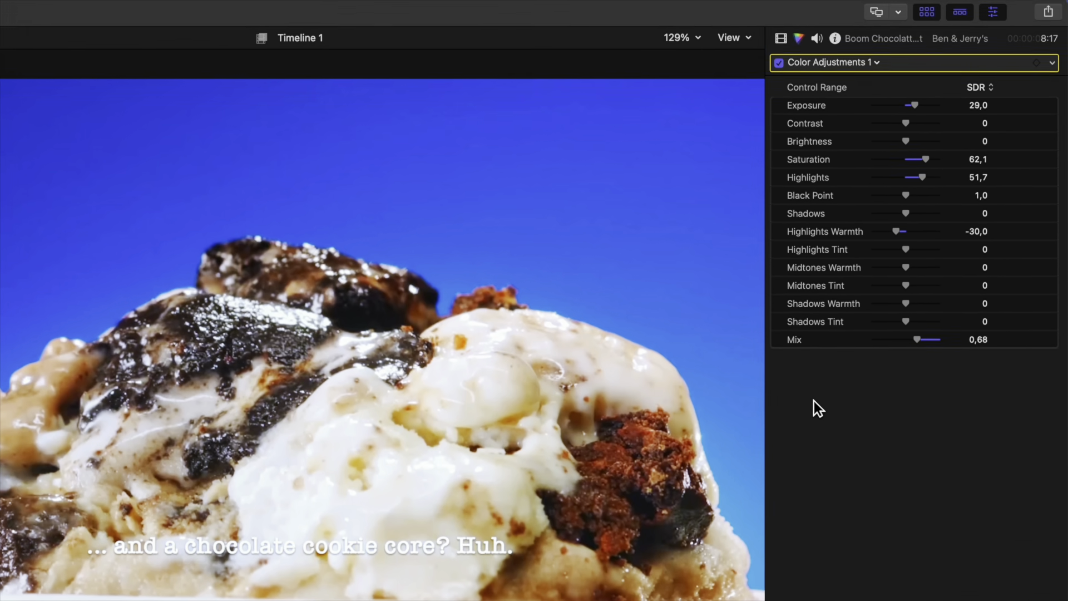
- Review the Control Range options, keep SDR, and set the clip's Saturation to 47,9 and Highlights to 52,7
click(985, 87)
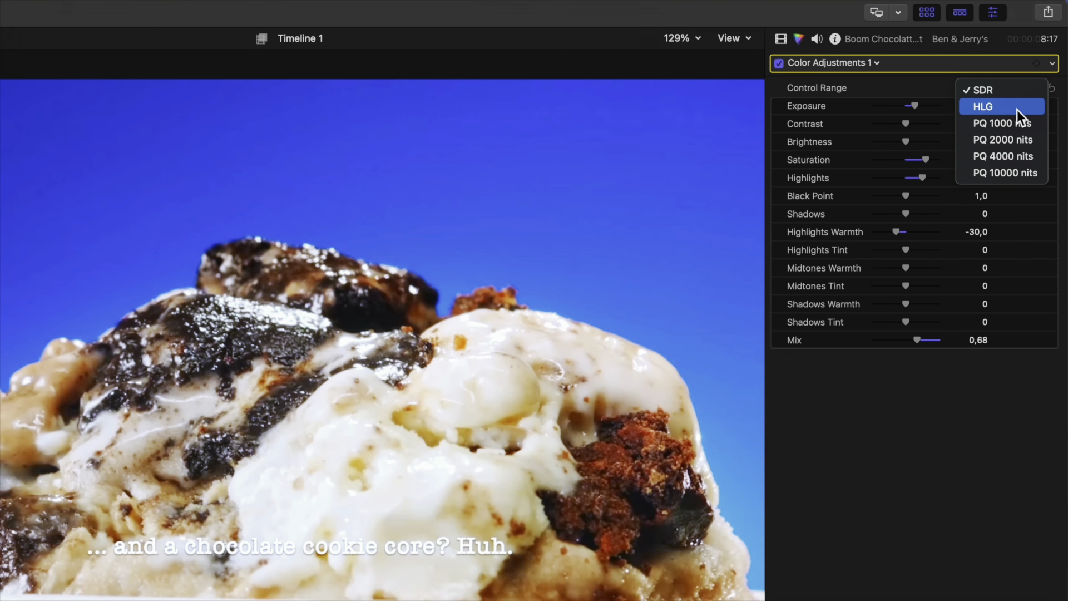
click(1012, 190)
drag(925, 176, 923, 177)
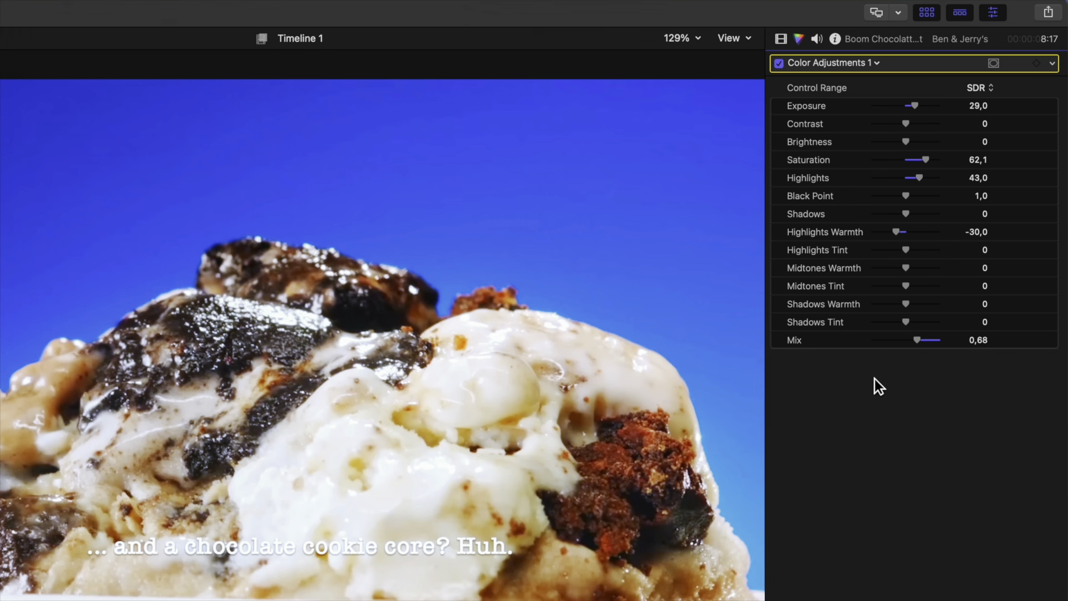
drag(978, 160, 977, 182)
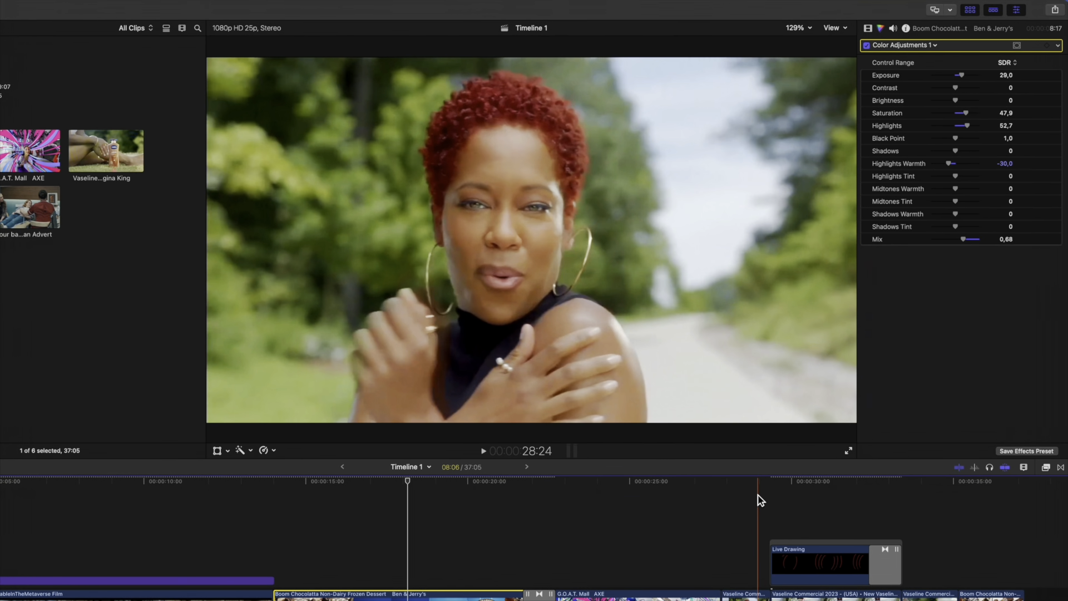
- Play back the Live Drawing animation over the Vaseline commercial and select the Live Drawing clip
key(space)
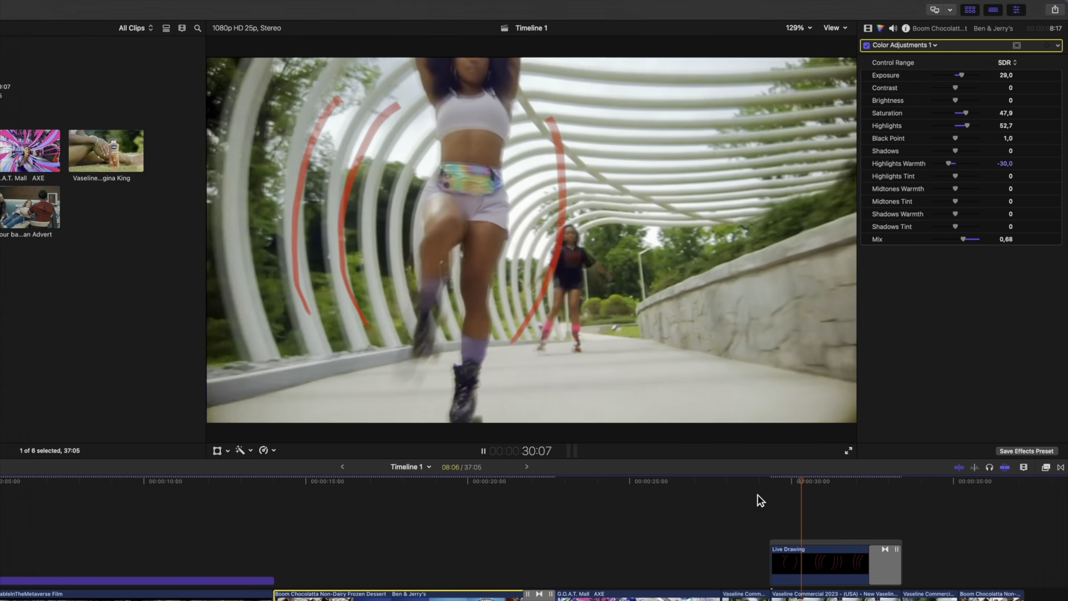
key(space)
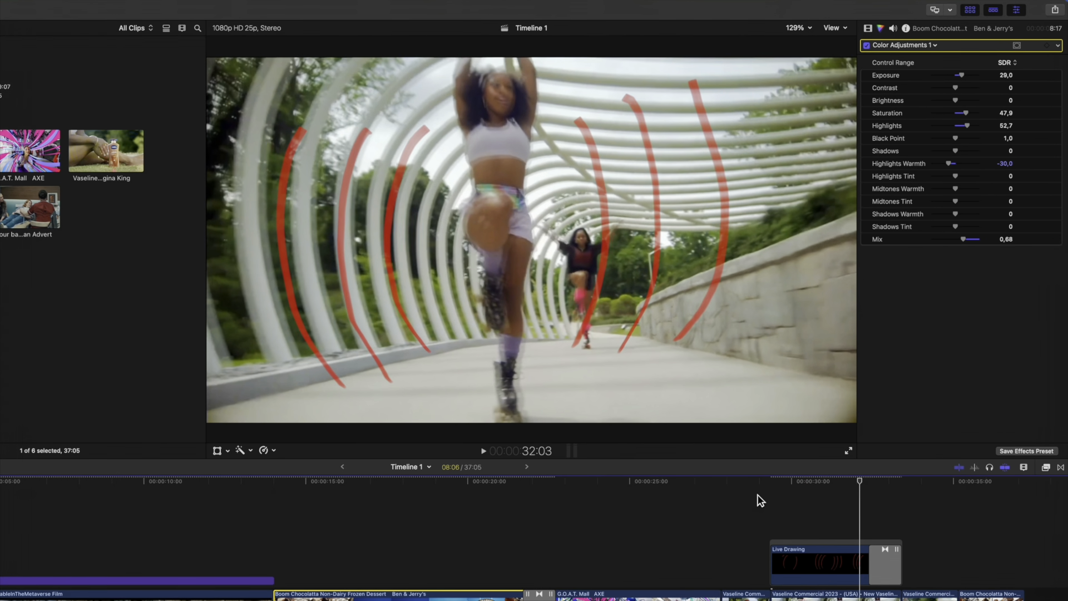
key(space)
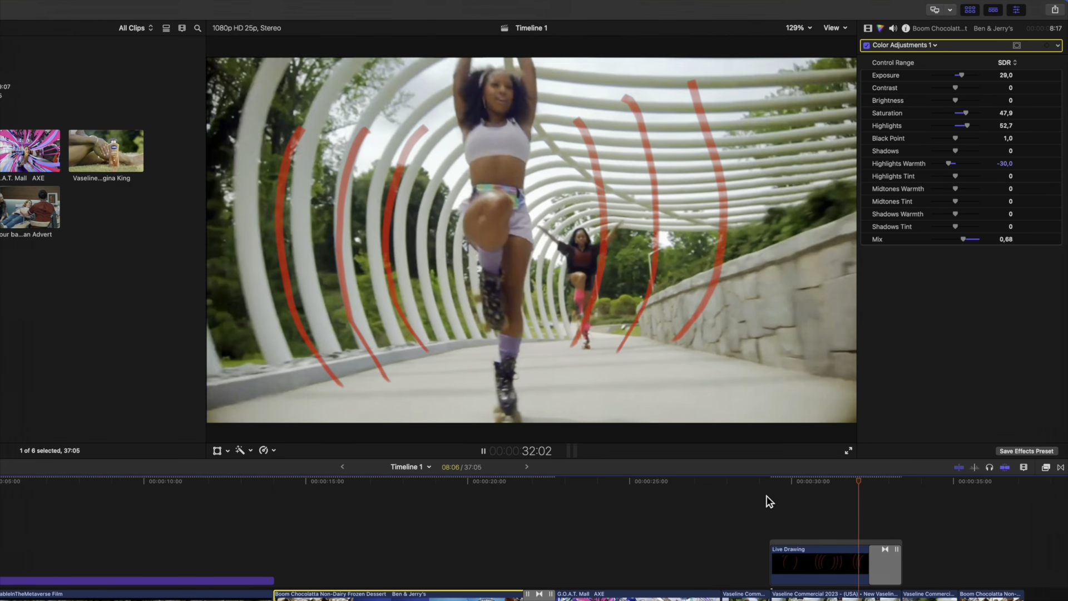
key(space)
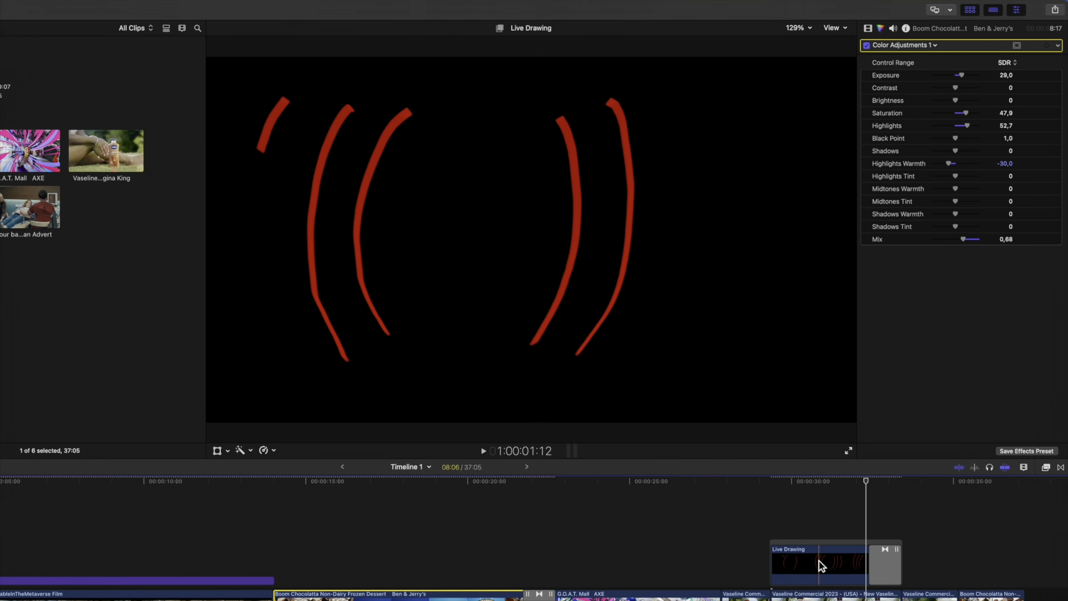
click(818, 561)
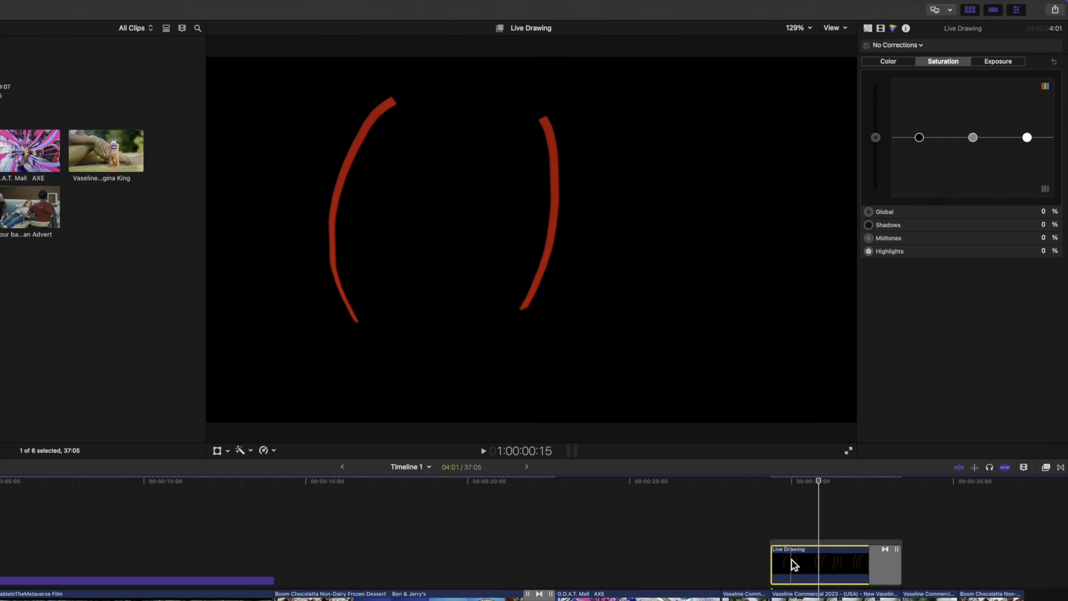
key(space)
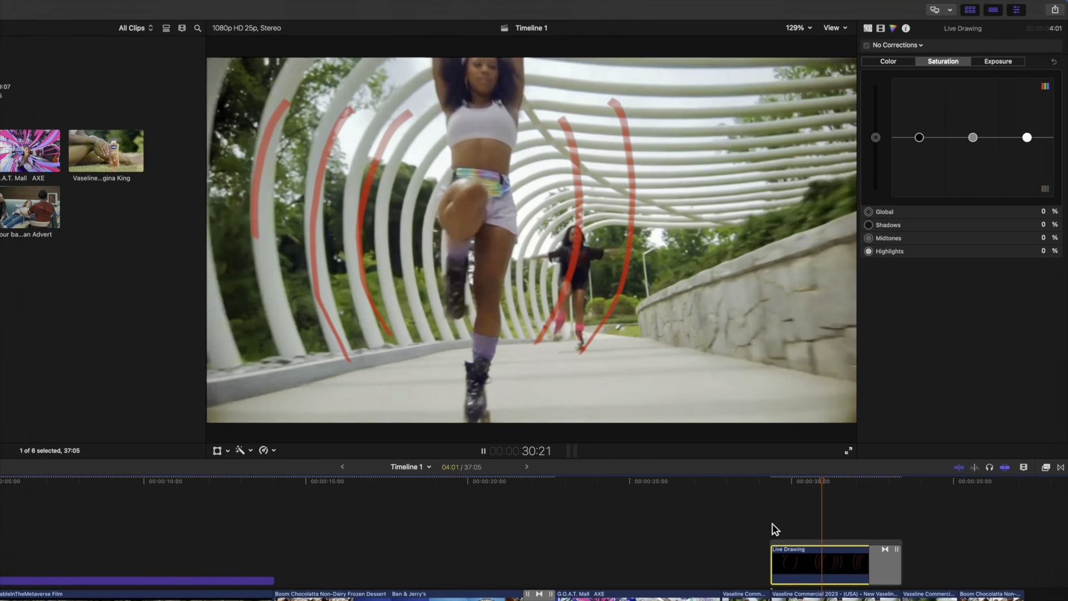
key(space)
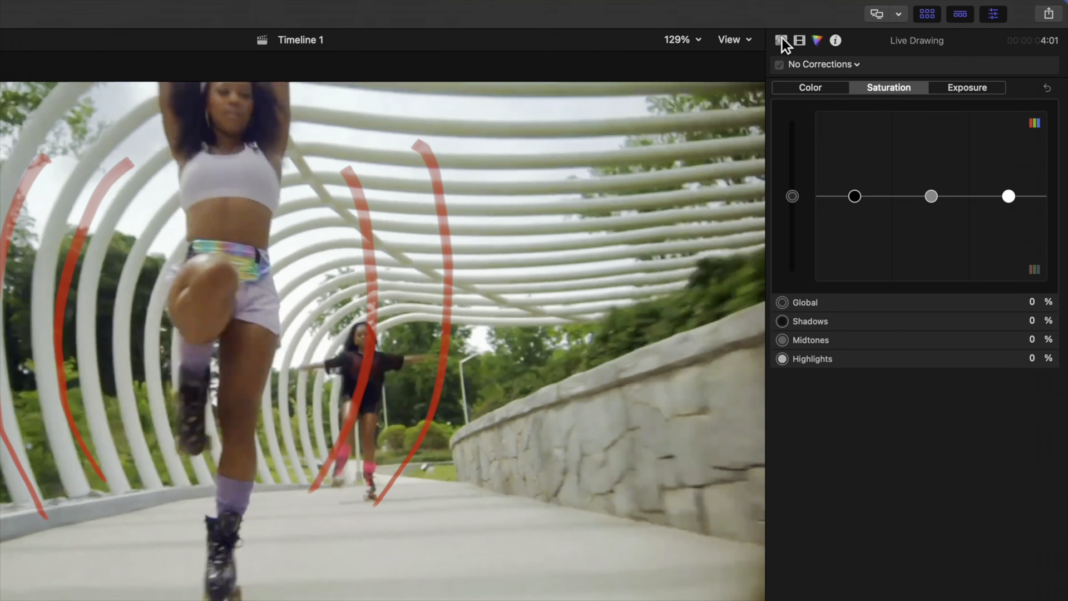
- Set the Live Drawing clip's Draw On duration to 12,0 s and play back the slower animation
click(782, 38)
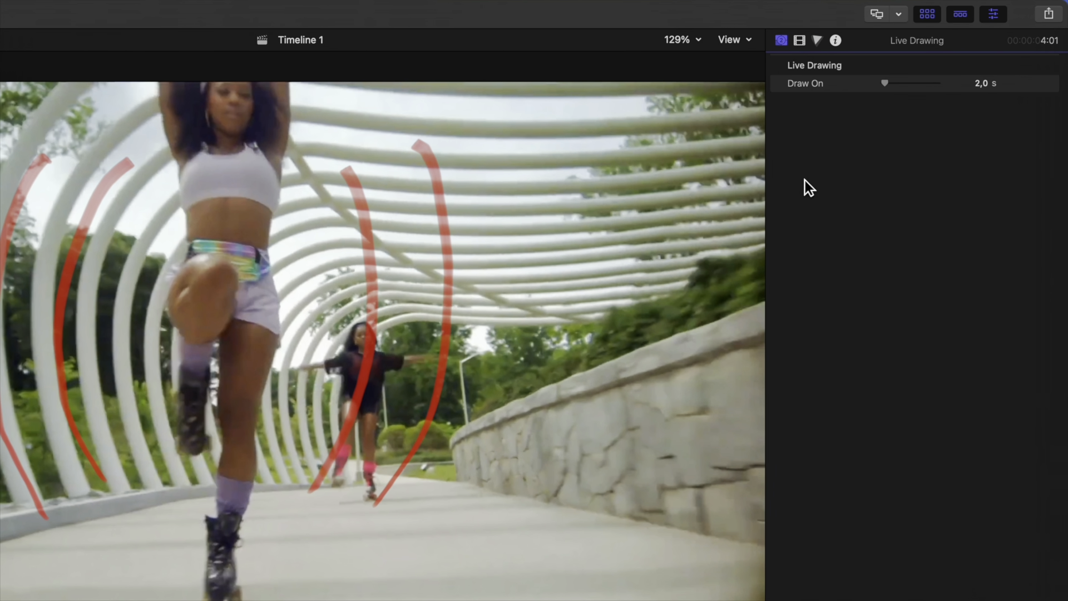
drag(885, 86, 909, 57)
key(space)
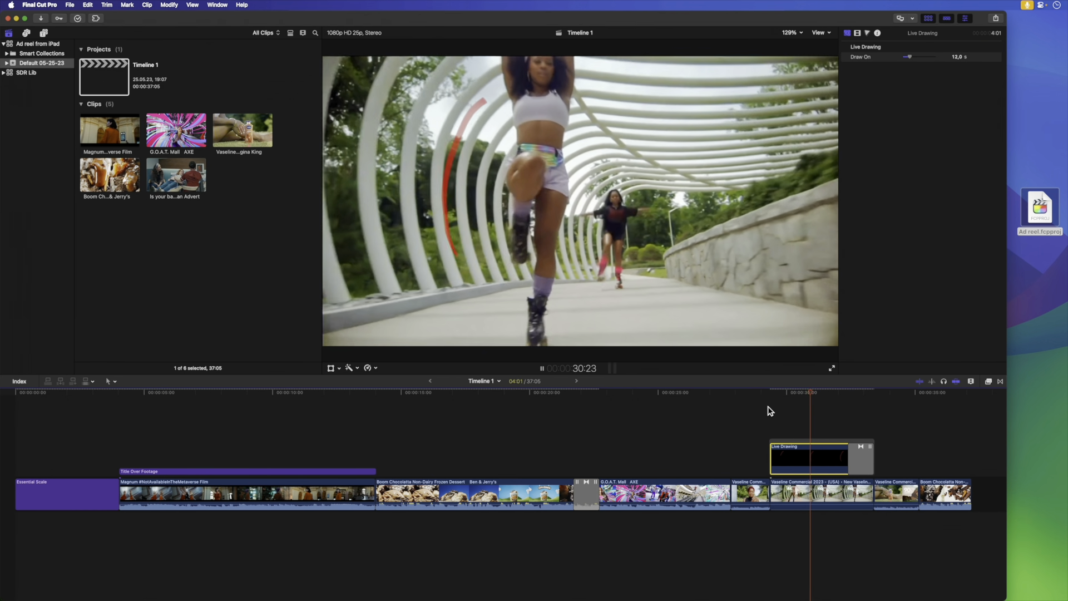
key(space)
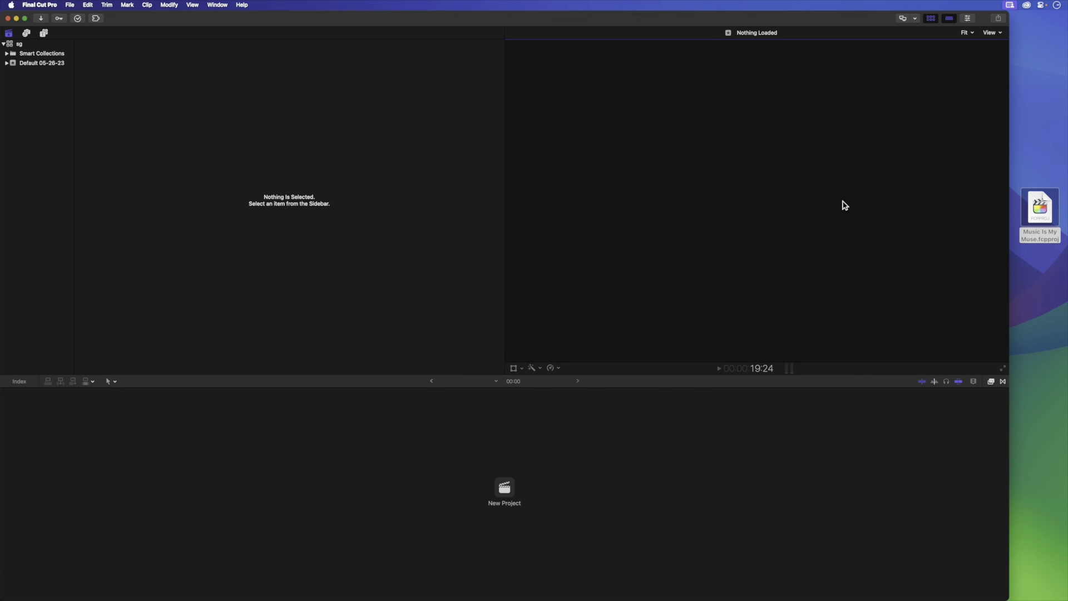
- Import Music Is My Muse.fcpproj as a library saved in the Movies folder and show its Default 05-26-23 event
click(1034, 253)
double_click(1040, 215)
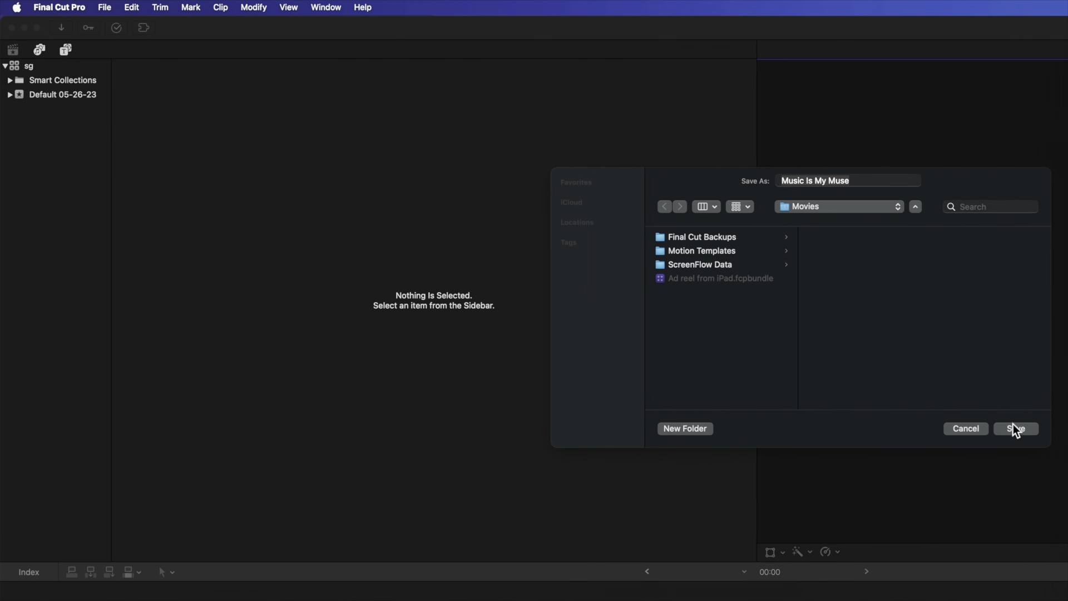
click(1013, 425)
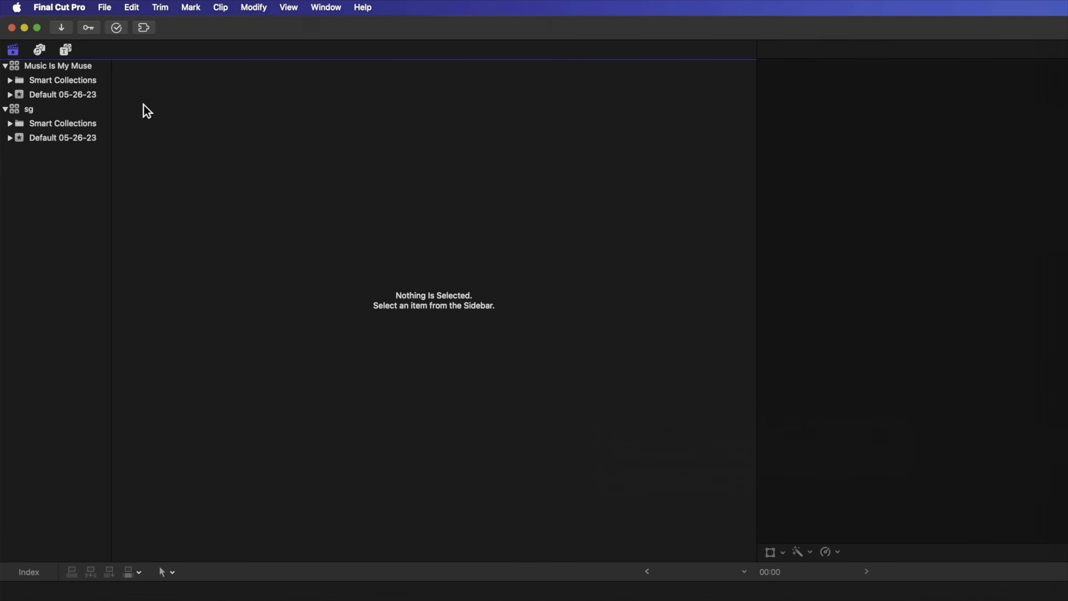
click(49, 96)
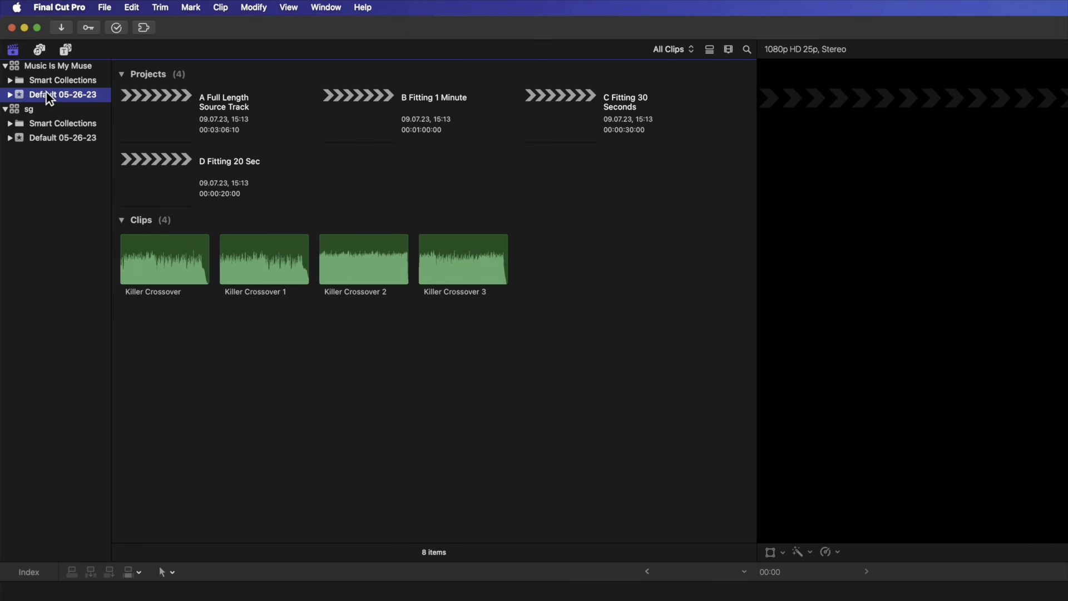
- Look through the four Killer Crossover audio clips in the Music Is My Muse library
click(171, 261)
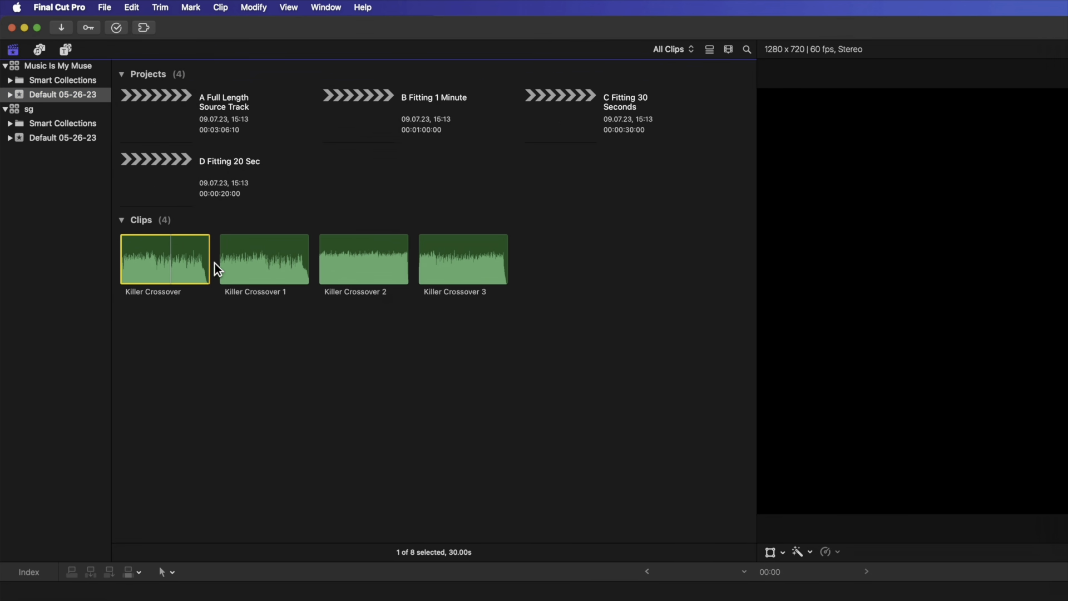
click(262, 266)
click(353, 262)
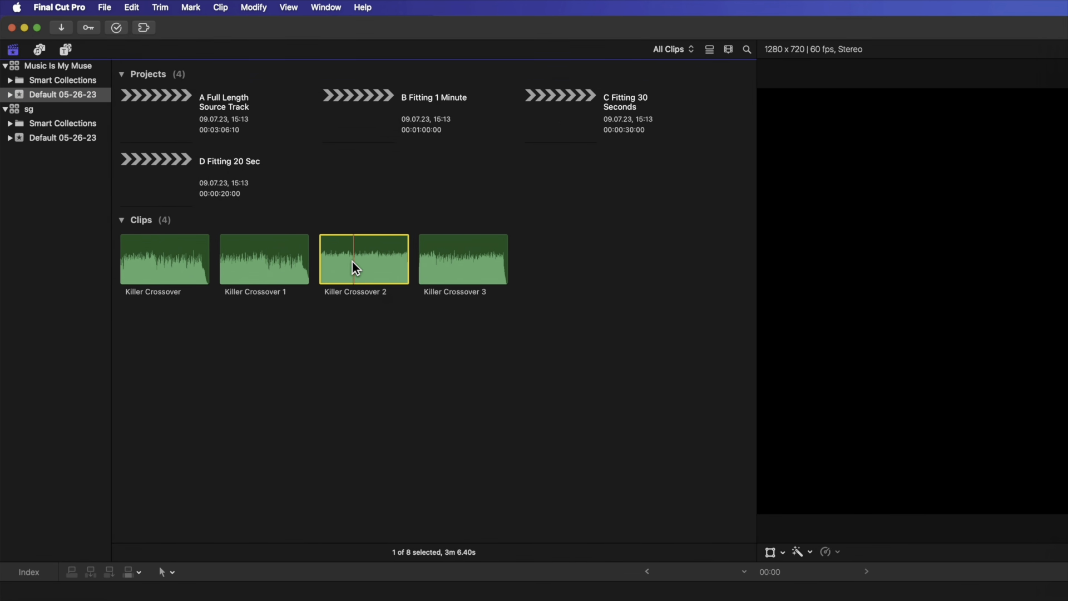
click(447, 266)
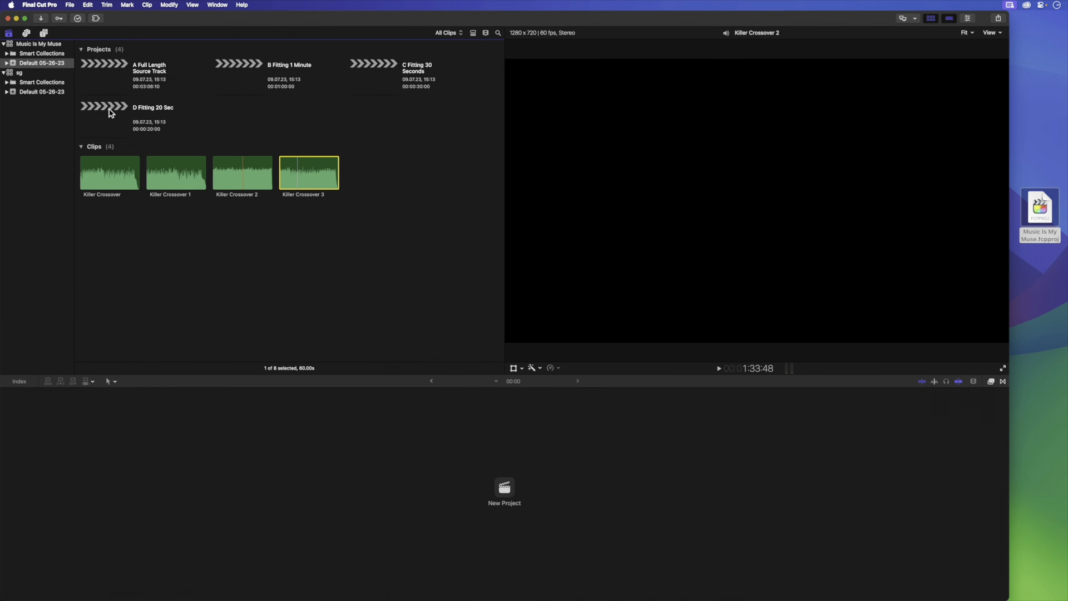
- Open the D Fitting 20 Sec project and play back its timeline from the start and from a point near the end
double_click(109, 120)
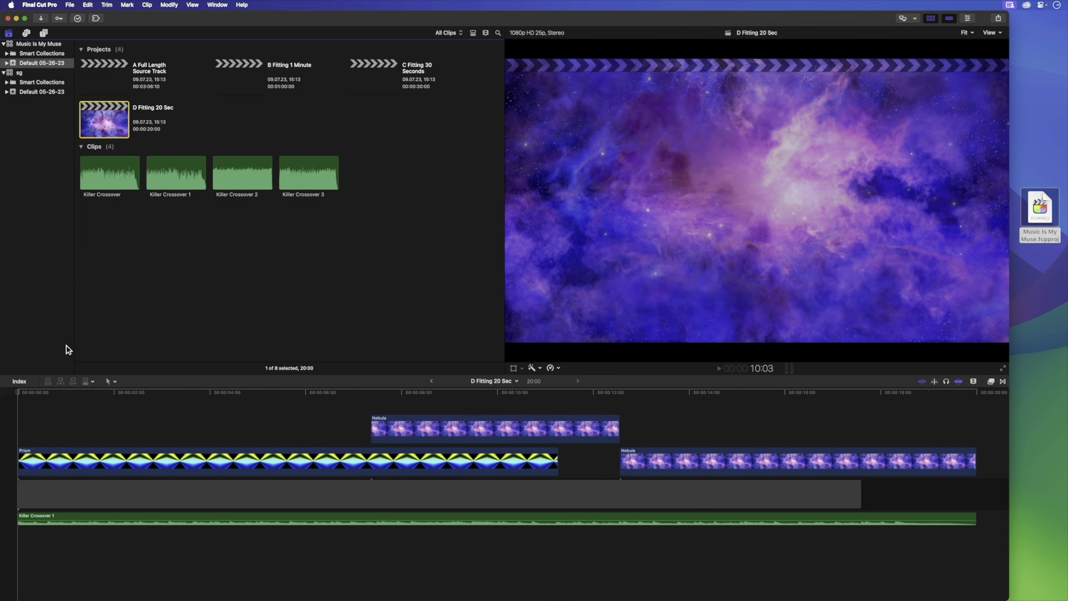
click(20, 393)
key(space)
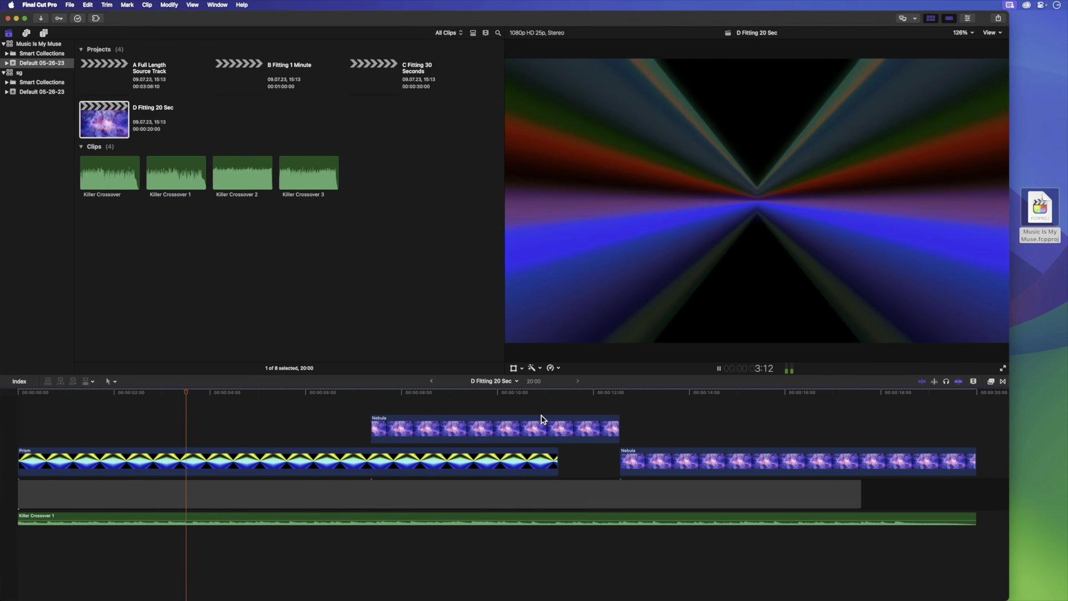
click(805, 392)
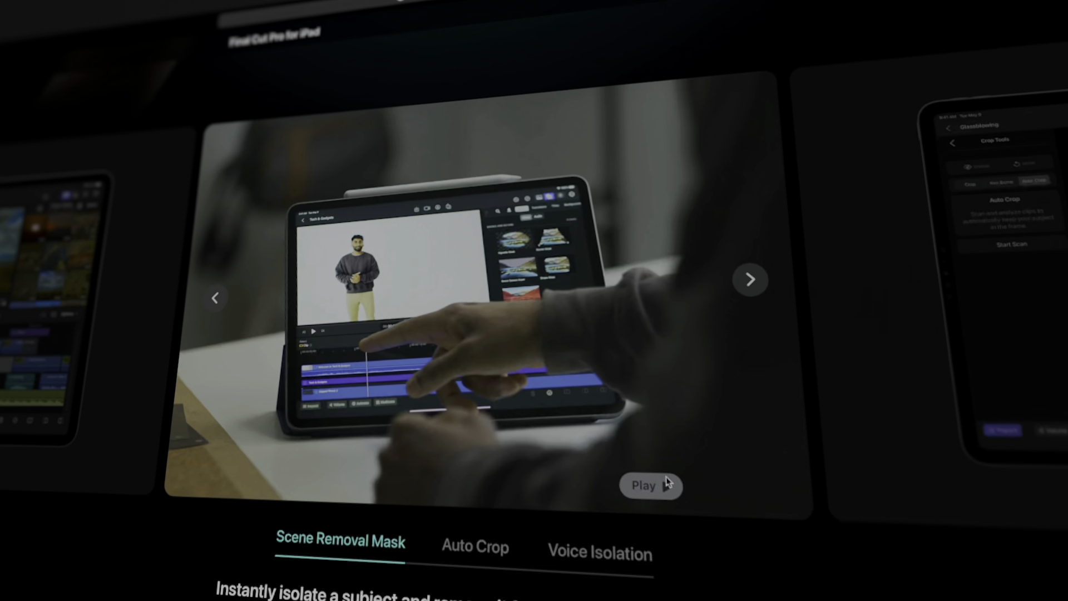
- View the Scene Removal Mask demo on the Final Cut Pro for iPad page and the Keyper page on FxFactory in the browser
click(666, 483)
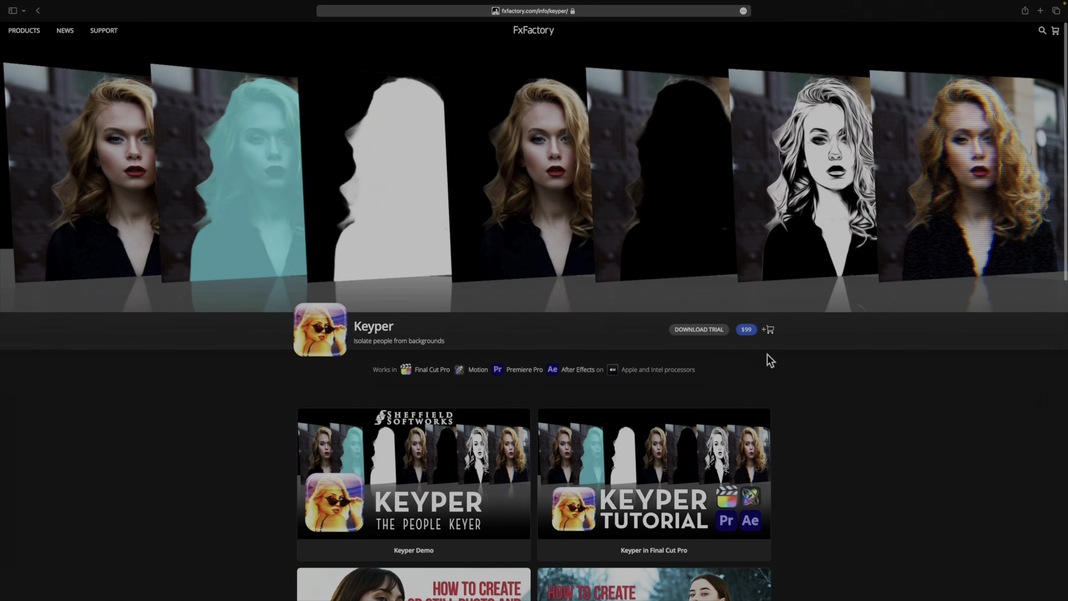
scroll(787, 456, down, 10)
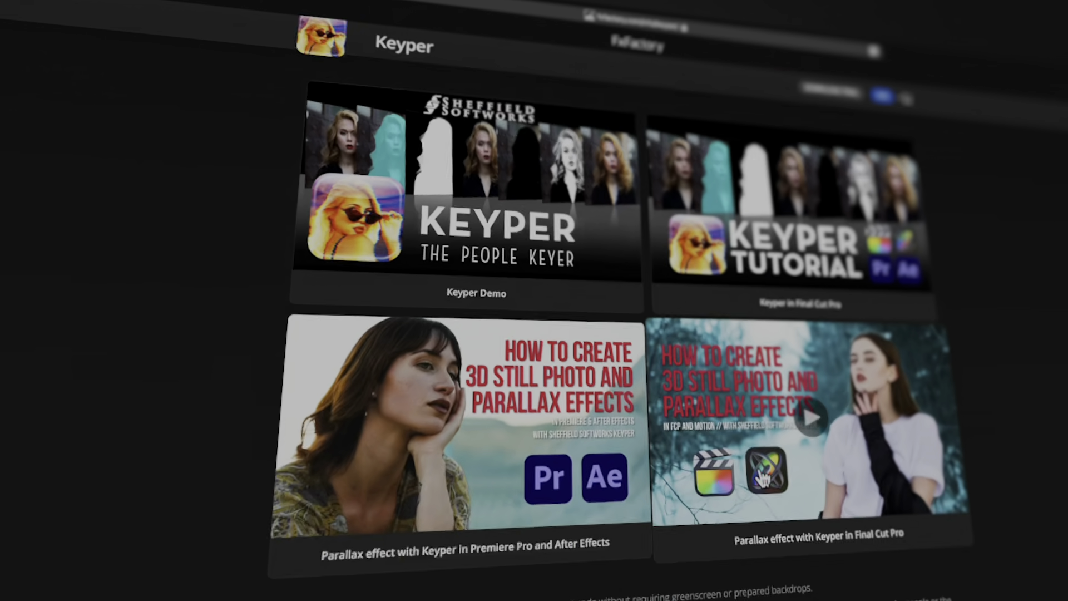
drag(285, 303, 497, 308)
drag(622, 281, 739, 283)
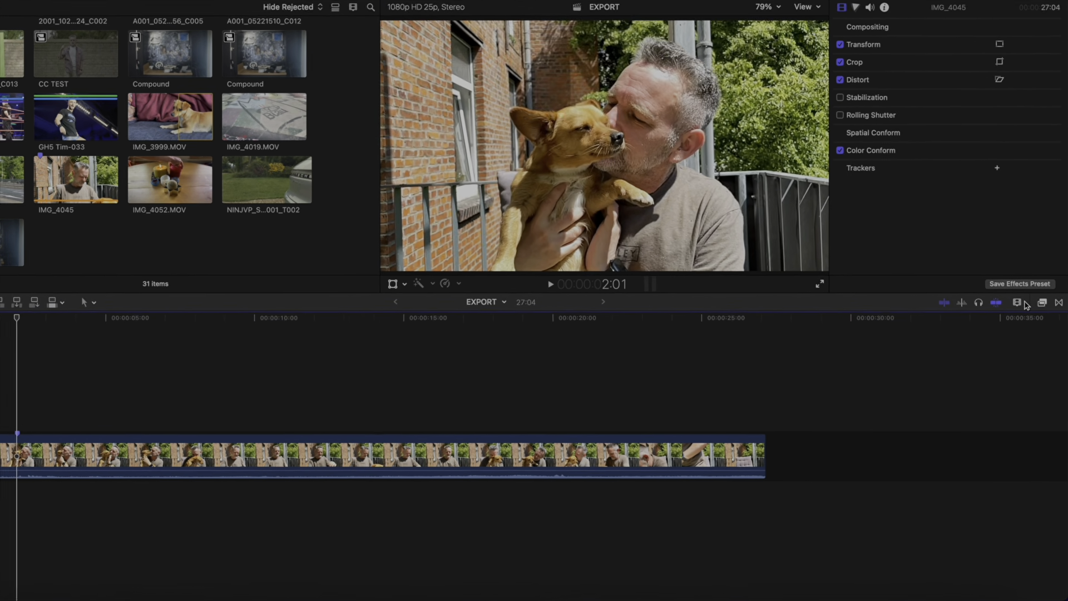
- Examine the Masks and Keying effects, including Scene Removal Mask, Green Screen Keyer, Luma Keyer and Corner Mask
click(1042, 303)
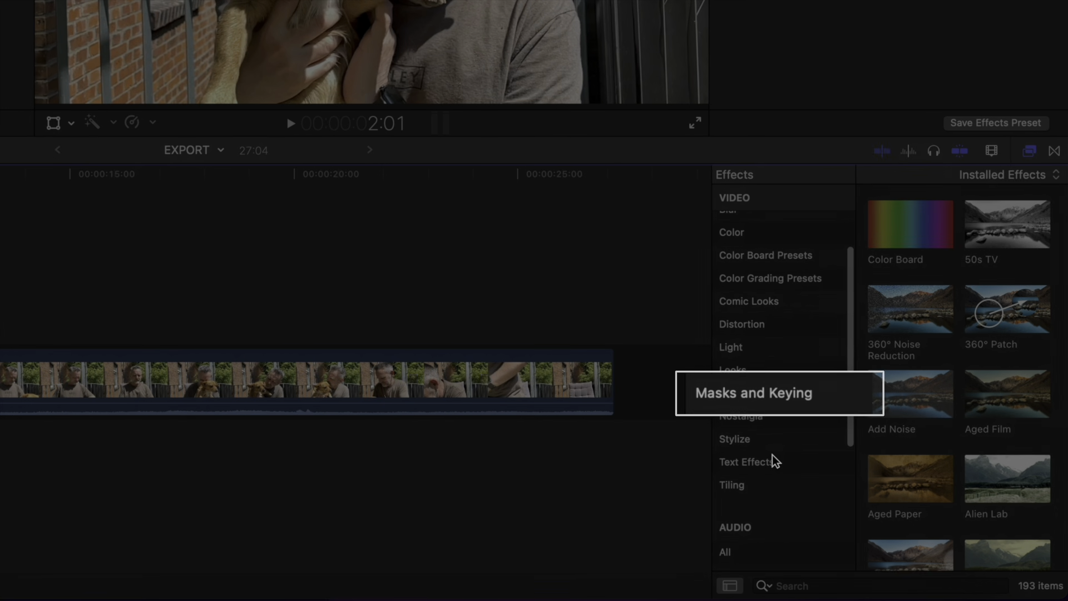
click(776, 392)
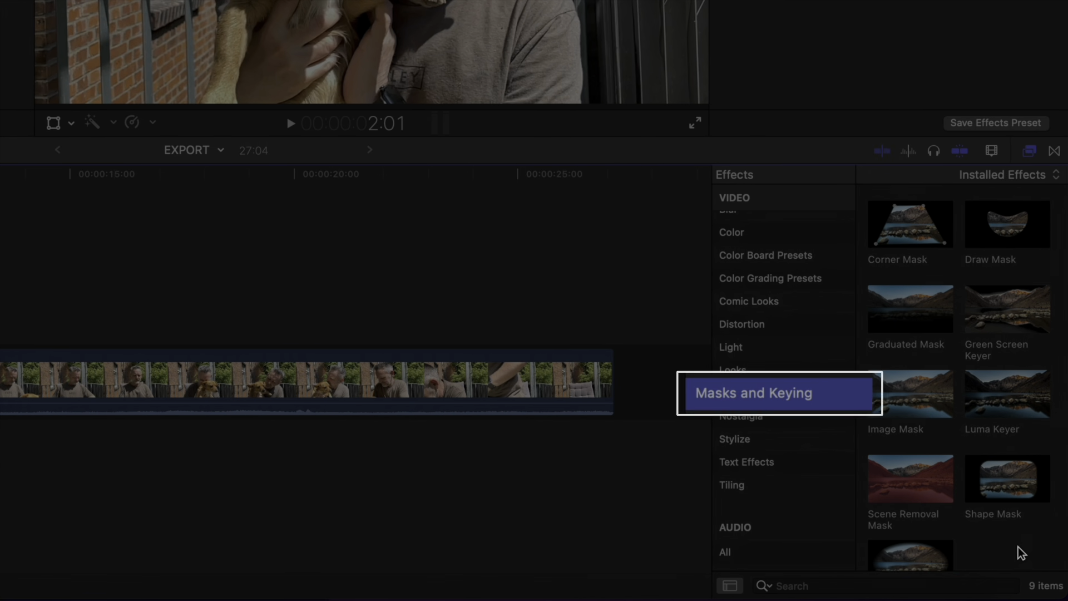
click(915, 486)
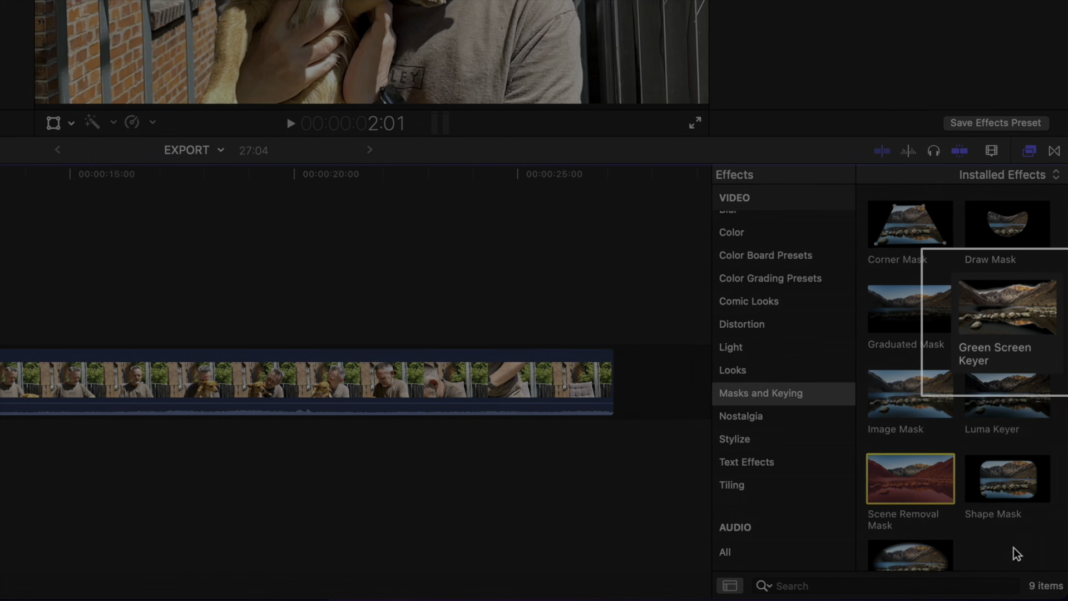
click(1012, 310)
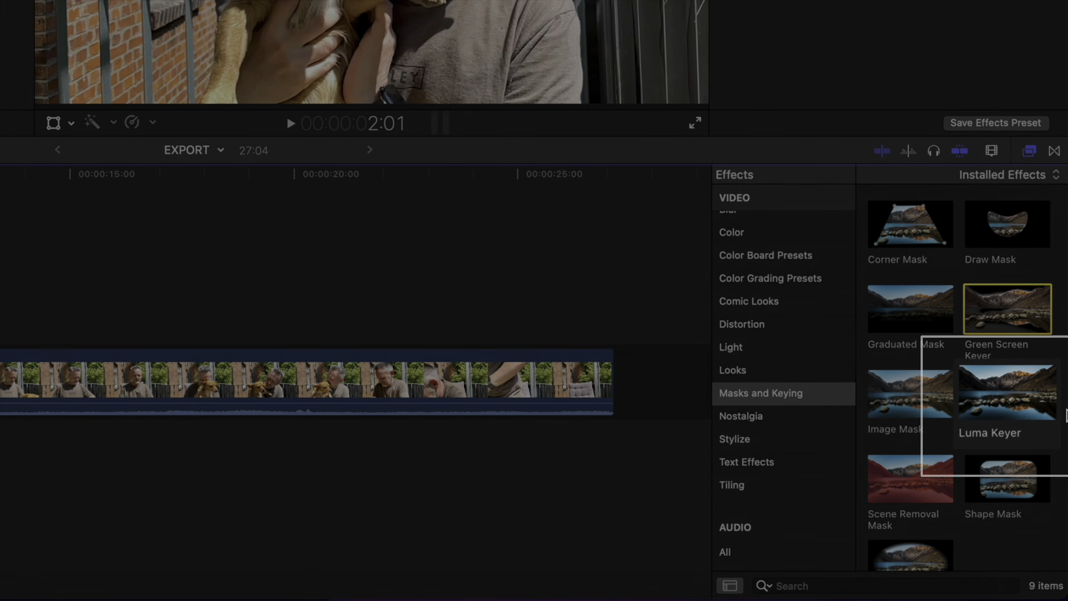
click(1015, 399)
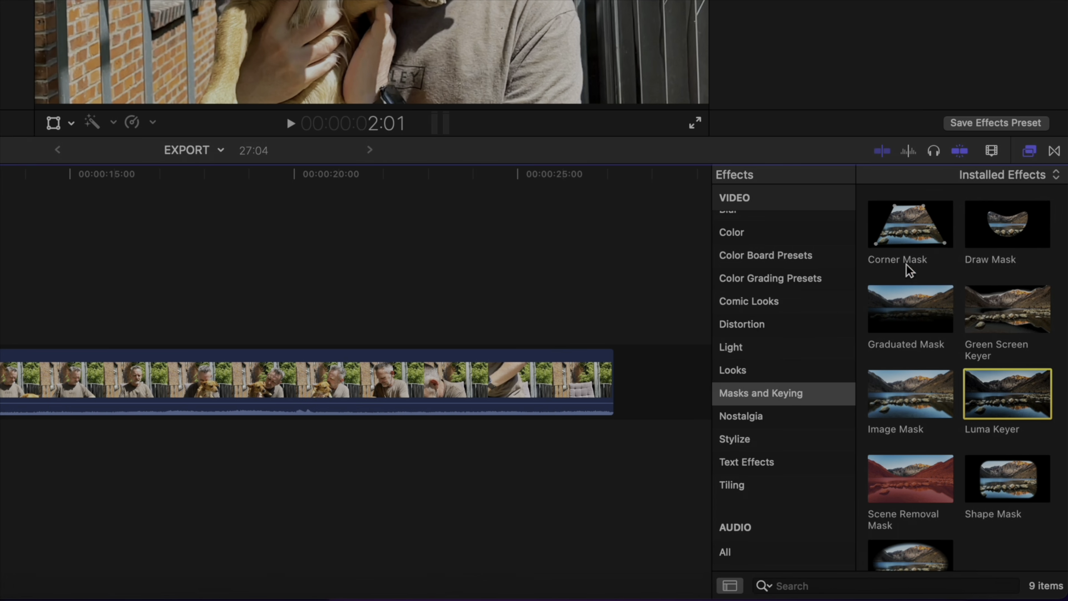
click(906, 232)
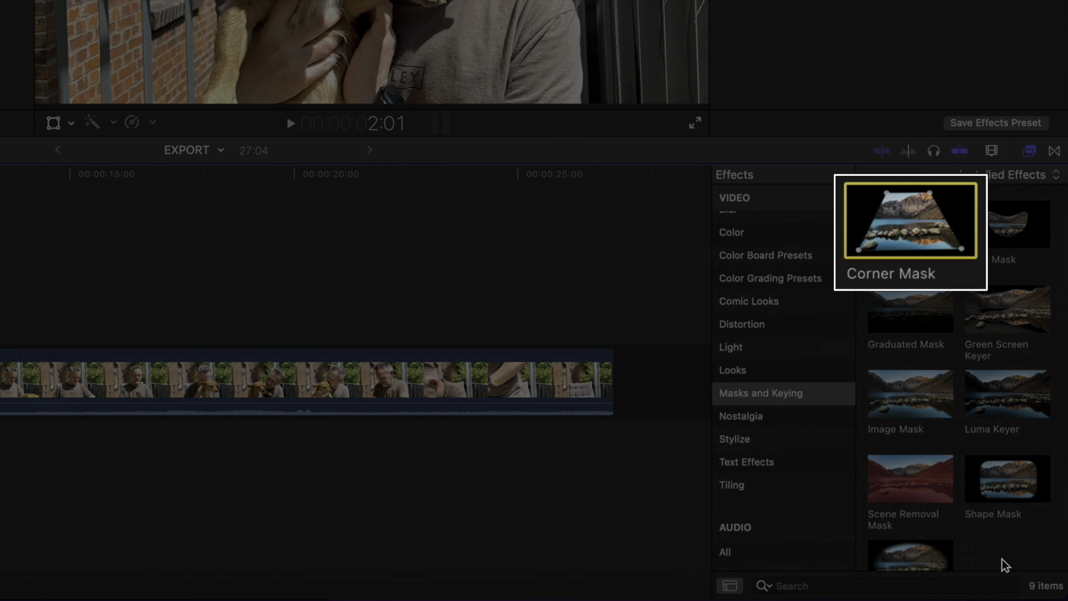
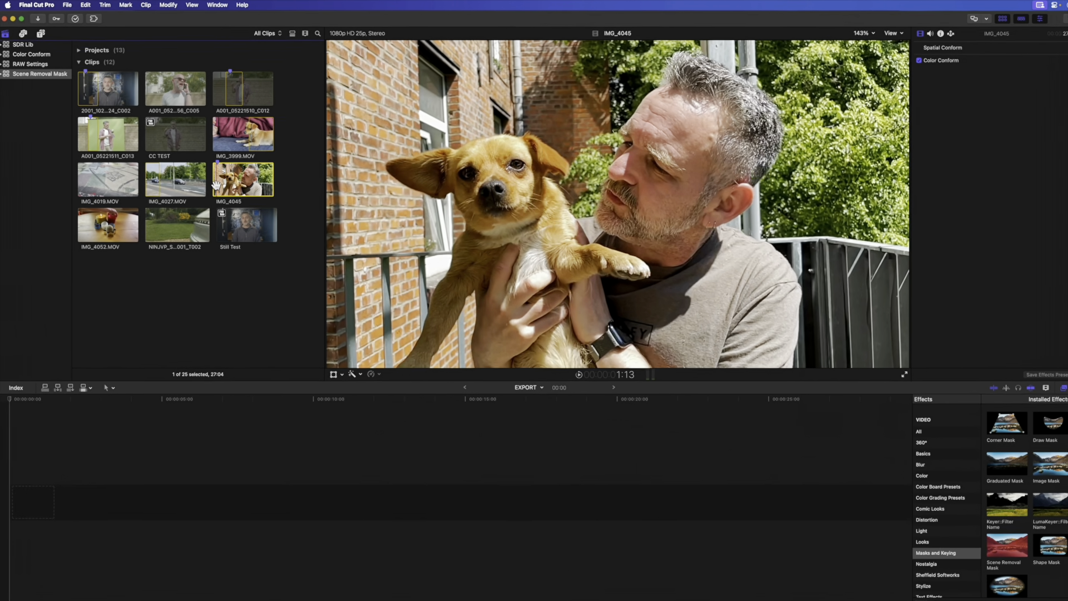
- Add the IMG_4045 clip to the start of the EXPORT timeline and apply the Scene Removal Mask effect to it
click(241, 268)
drag(234, 178, 166, 479)
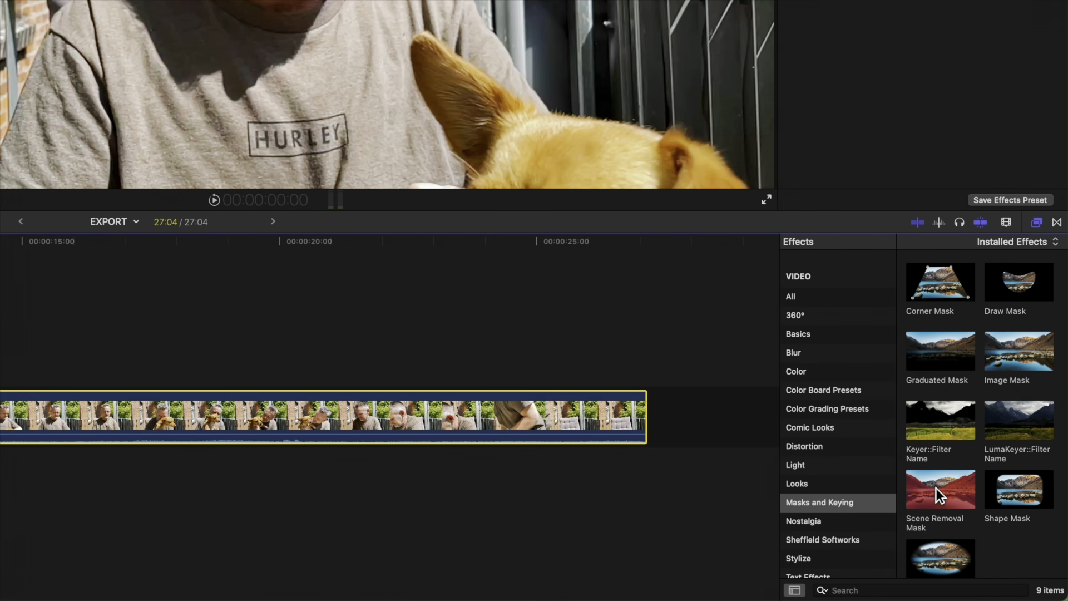
drag(936, 489, 546, 416)
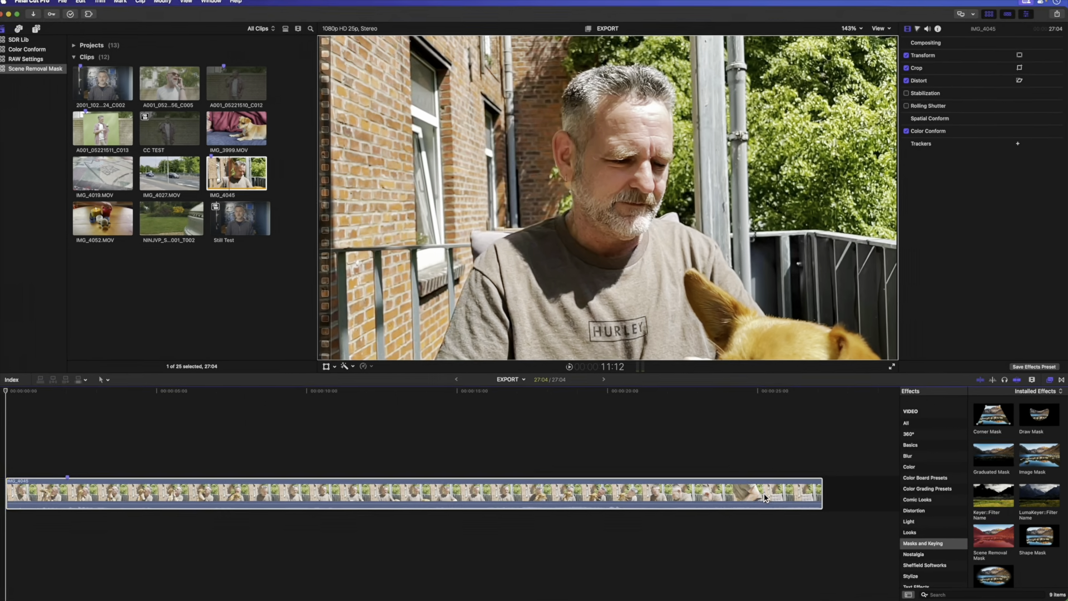
drag(763, 493, 765, 493)
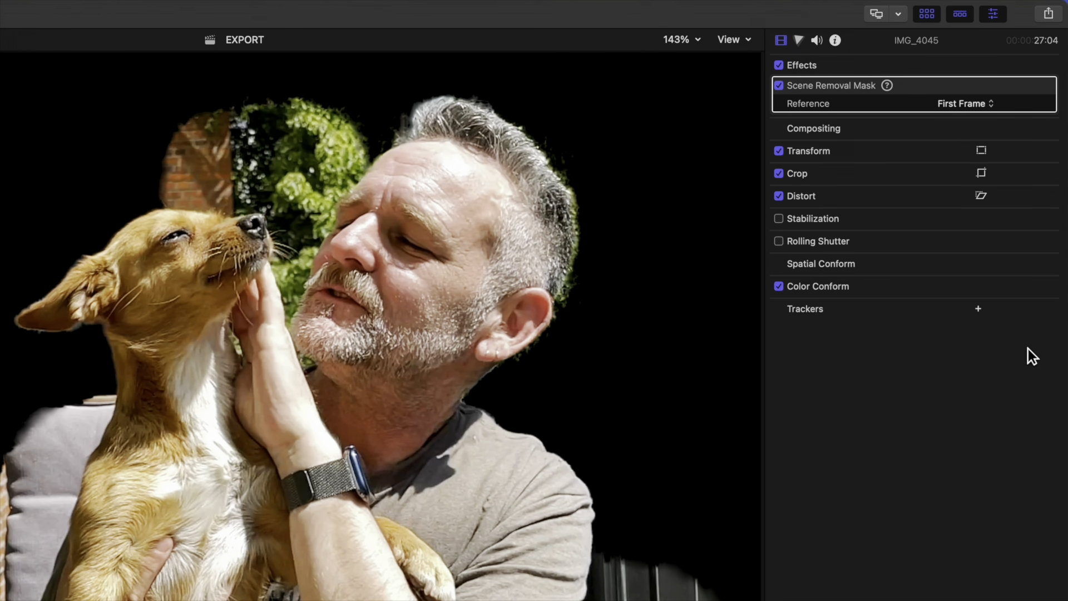
- Review the Scene Removal Mask's Reference options and its help text on footage requirements and tips
click(988, 105)
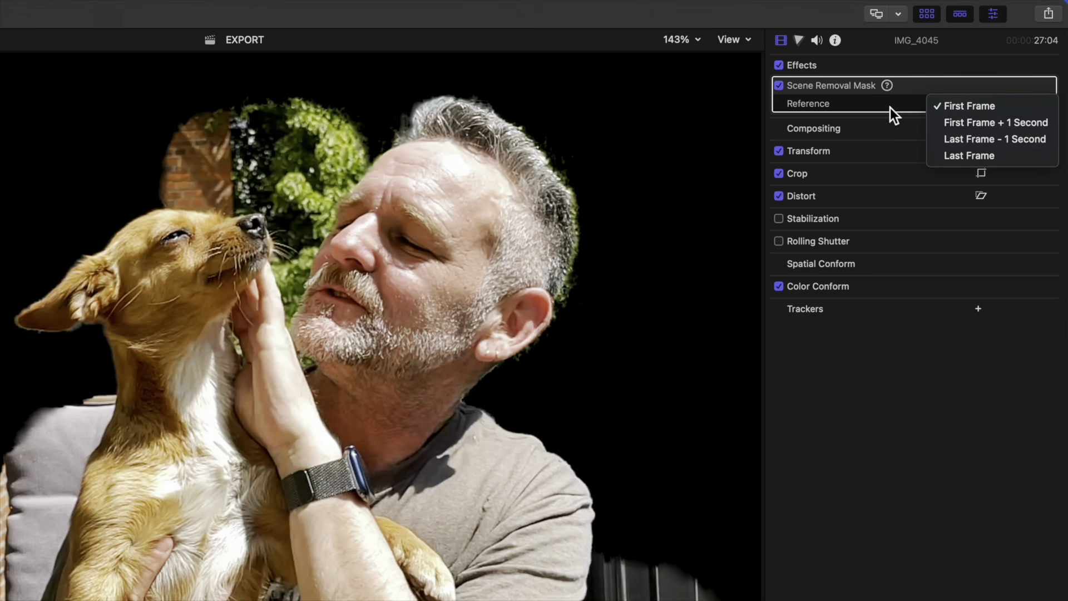
click(890, 108)
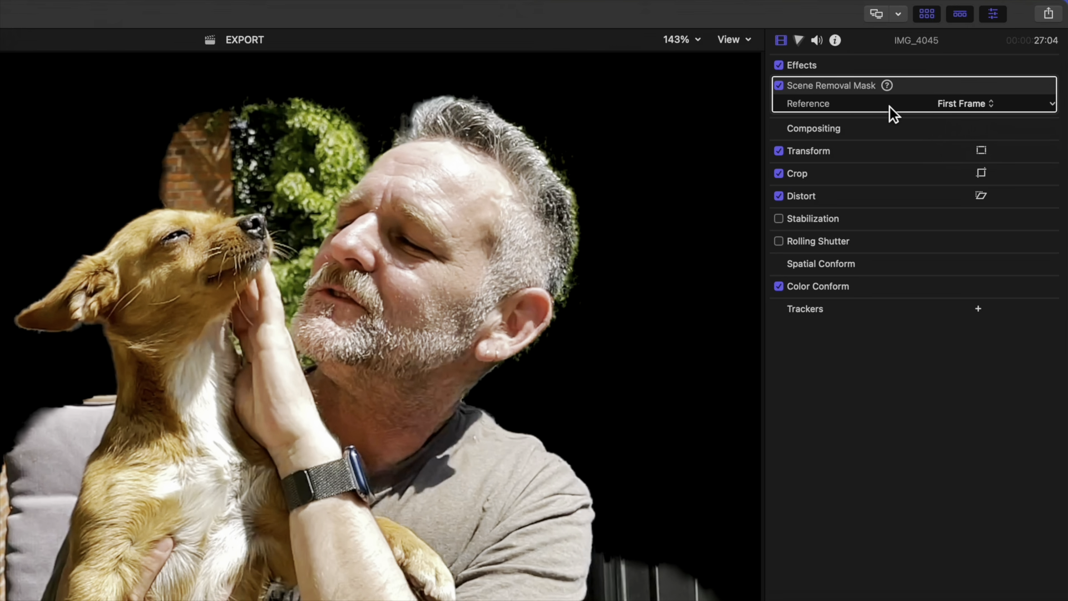
click(887, 85)
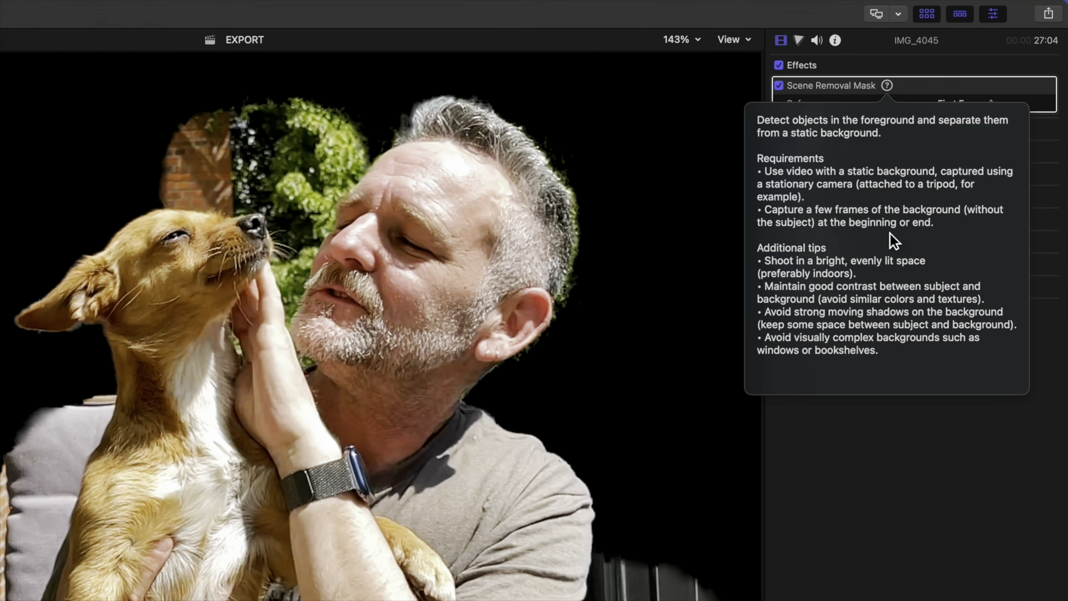
click(887, 85)
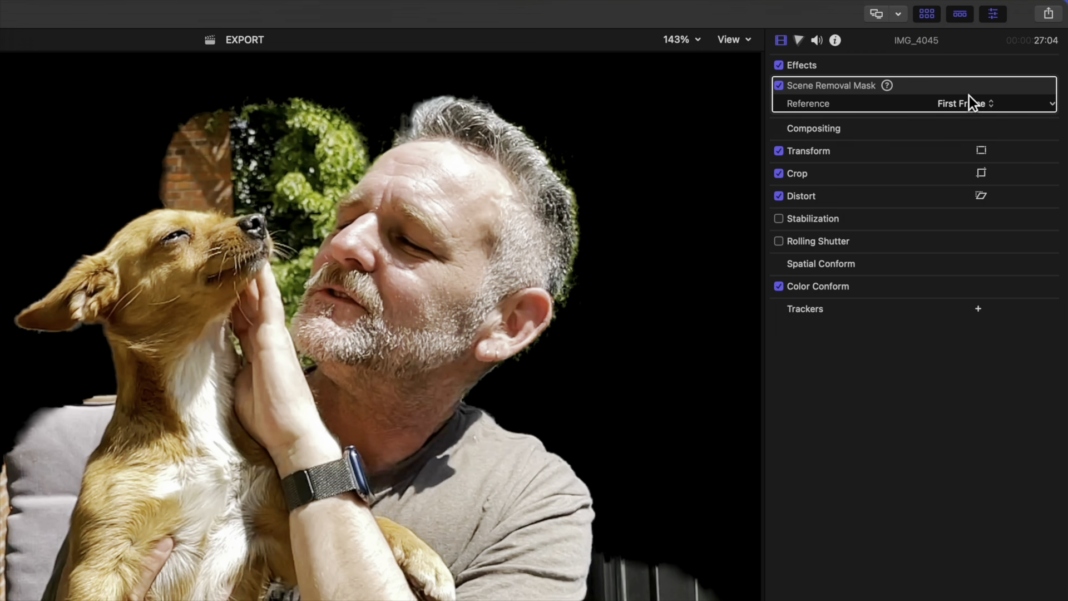
- Try Last Frame - 1 Second as the Scene Removal Mask's Reference, and settle on Last Frame
click(988, 103)
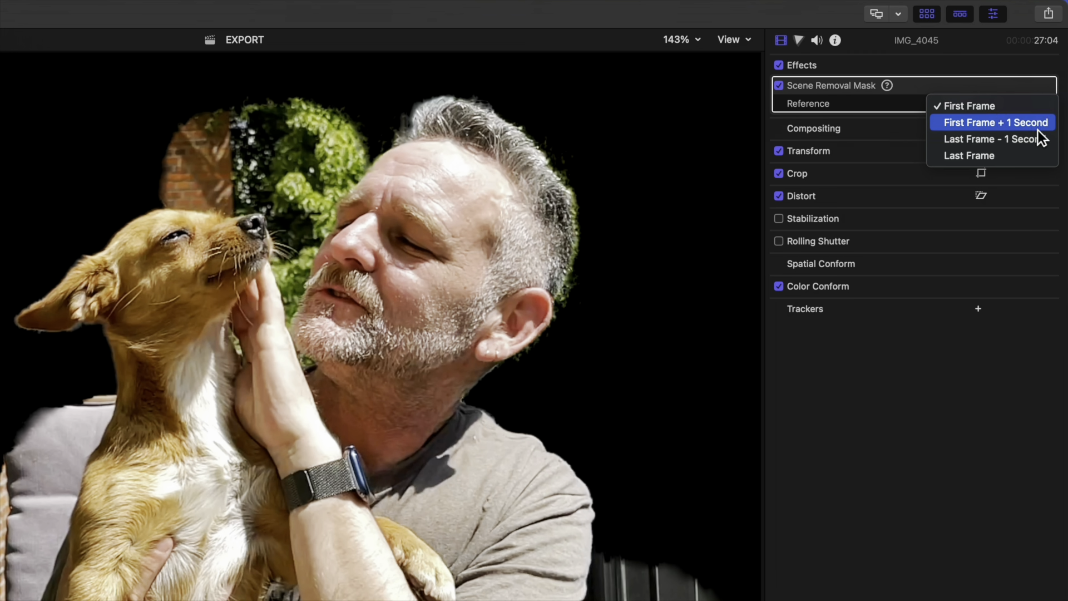
click(1039, 139)
click(986, 103)
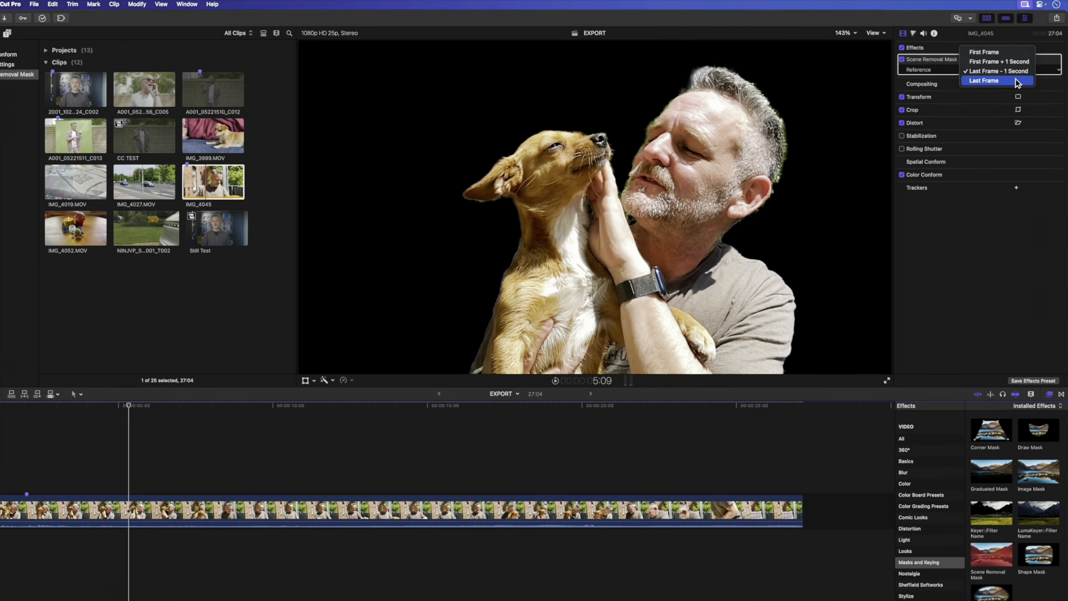
click(1001, 95)
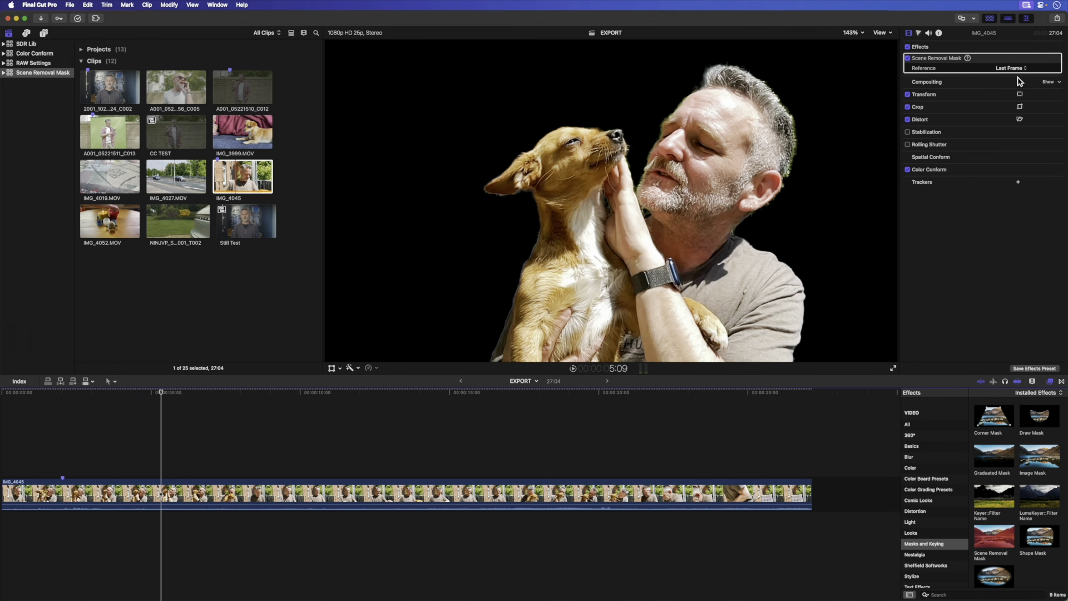
- Play back the masked IMG_4045 clip to check how cleanly the background is removed
scroll(214, 437, left, 1)
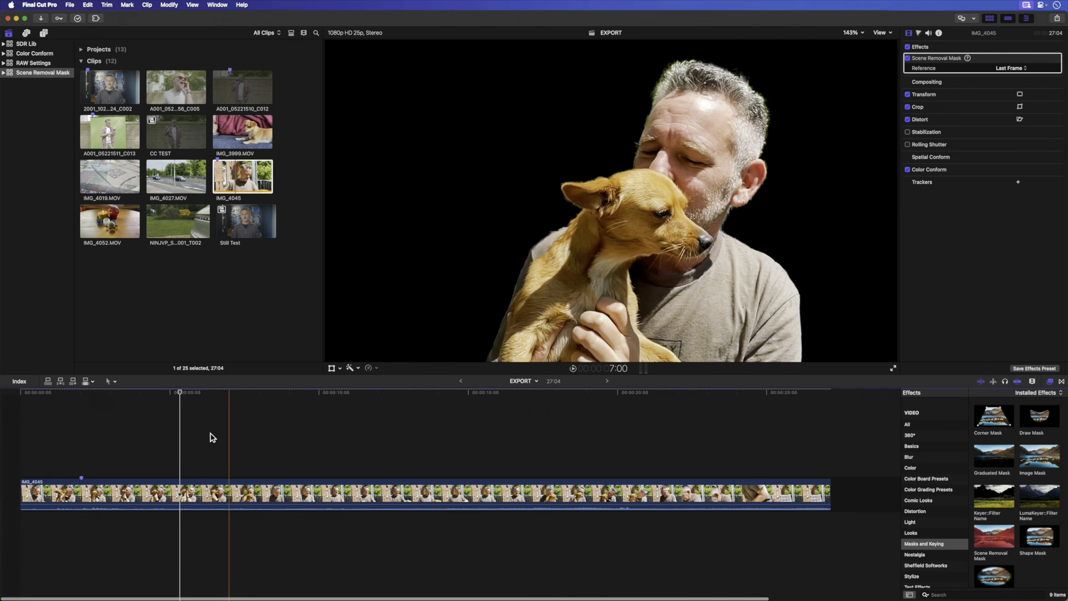
key(space)
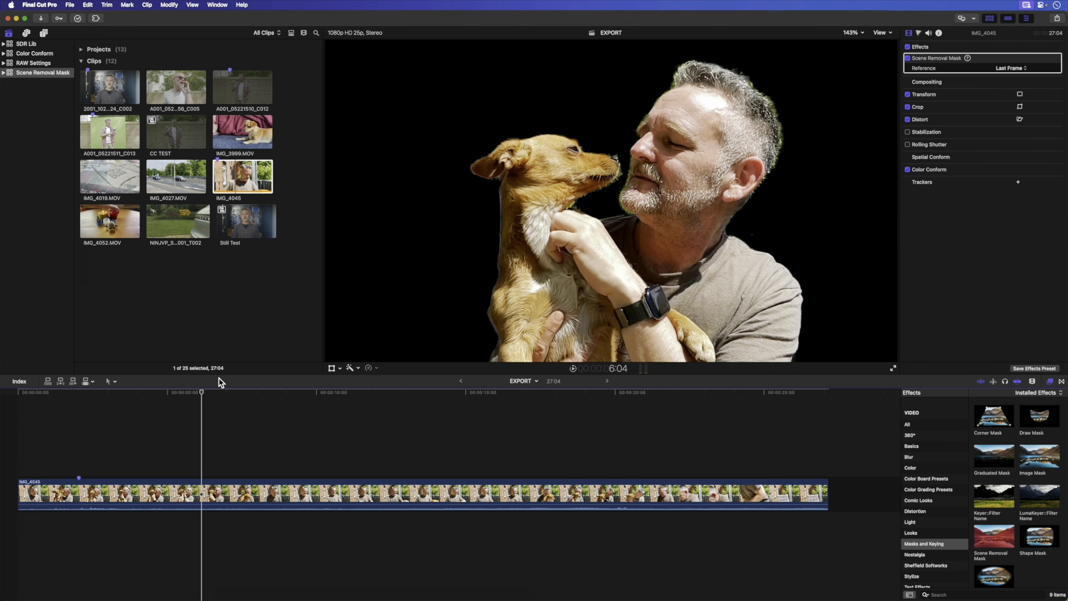
key(space)
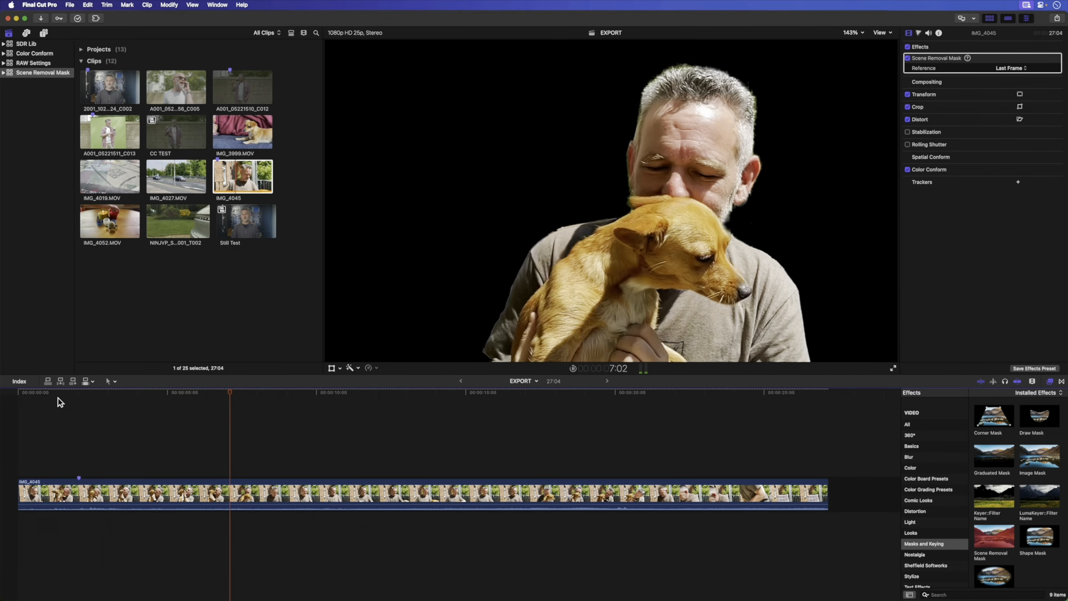
key(space)
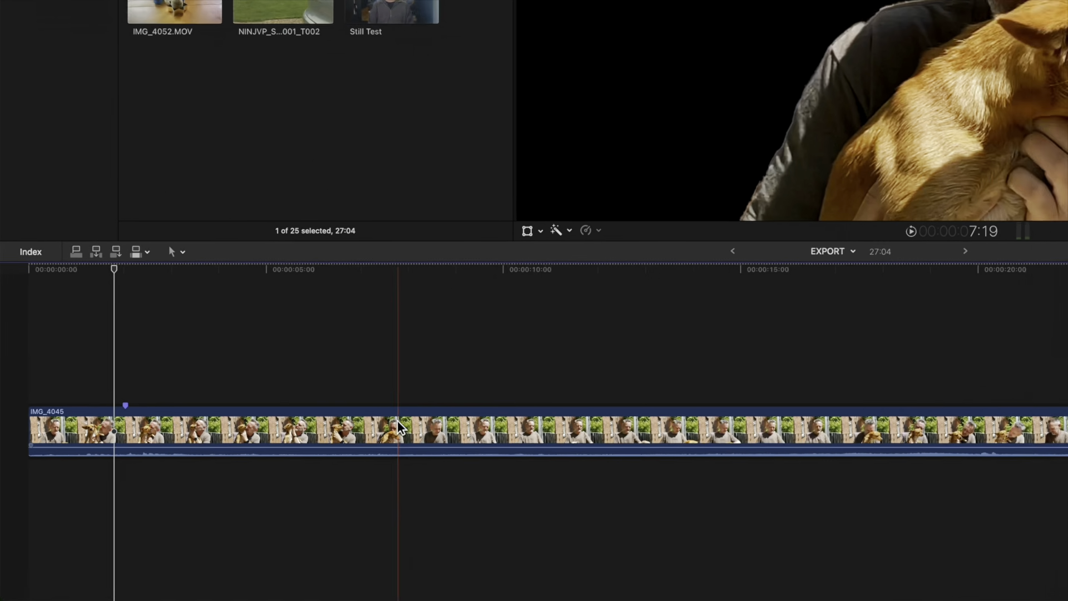
- Duplicate the IMG_4045 clip directly beneath the original and remove the Scene Removal Mask from the lower copy
drag(246, 488, 250, 498)
drag(446, 414, 446, 489)
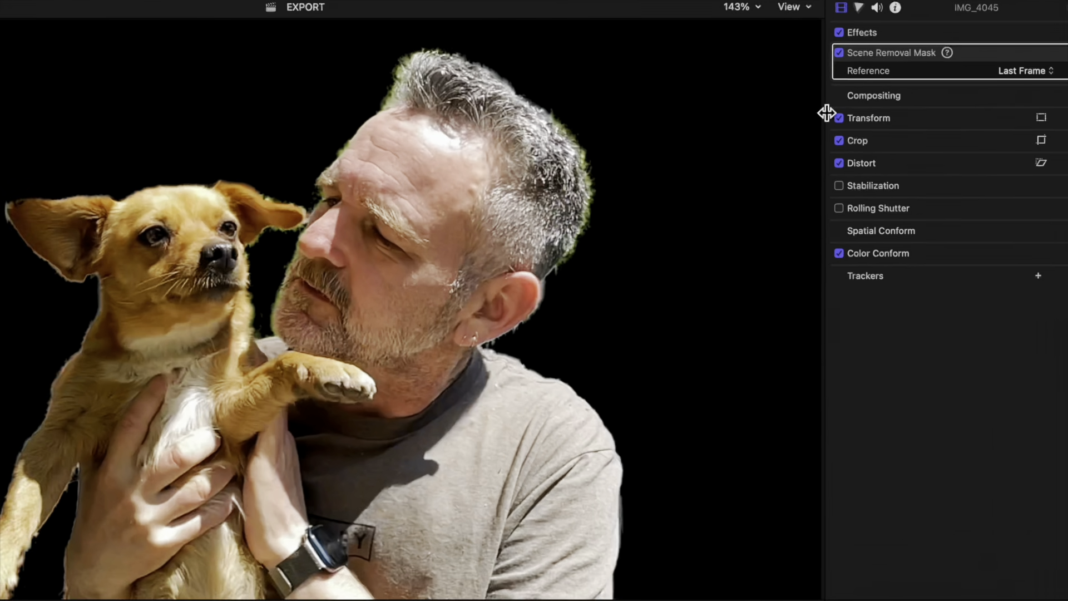
click(813, 84)
key(BackSpace)
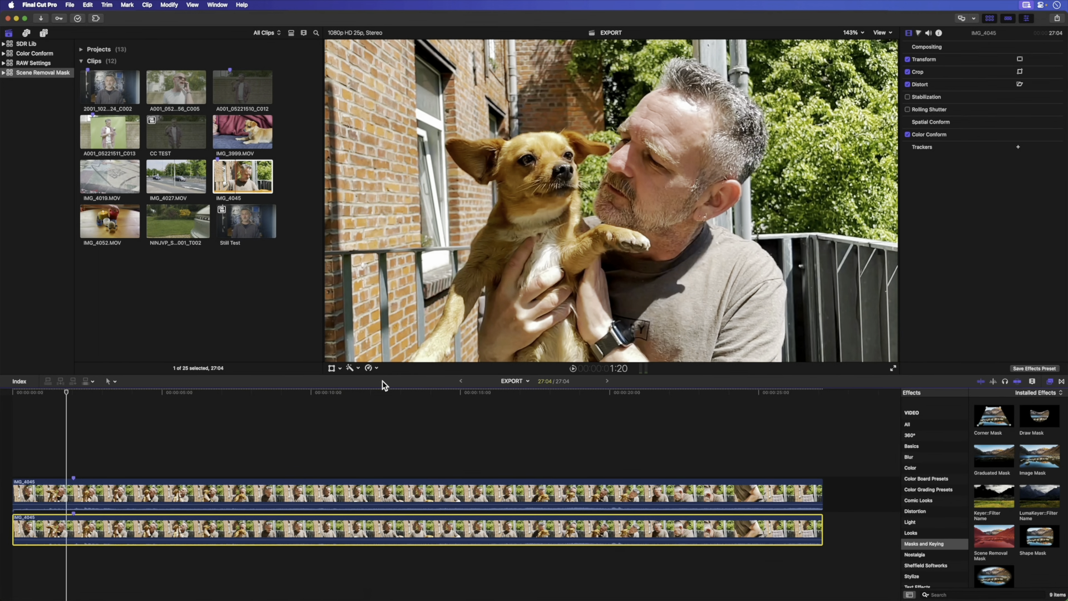
- Undo the lower copy of the clip and add a freeze frame of the empty scene from source clip IMG_4045 at 26:13
key(super+z)
key(super+z)
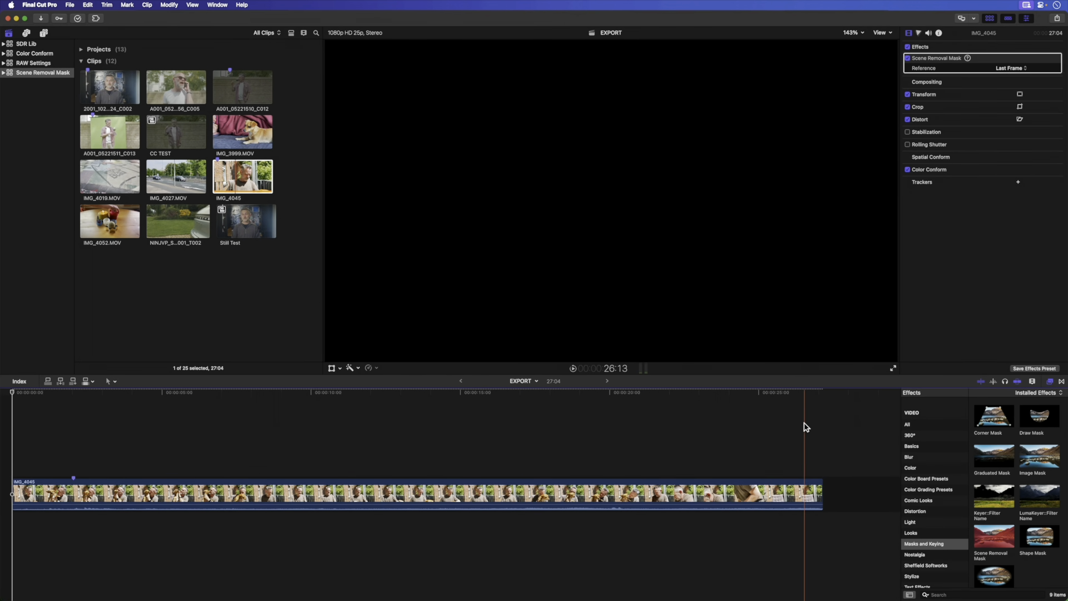
key(shift+f)
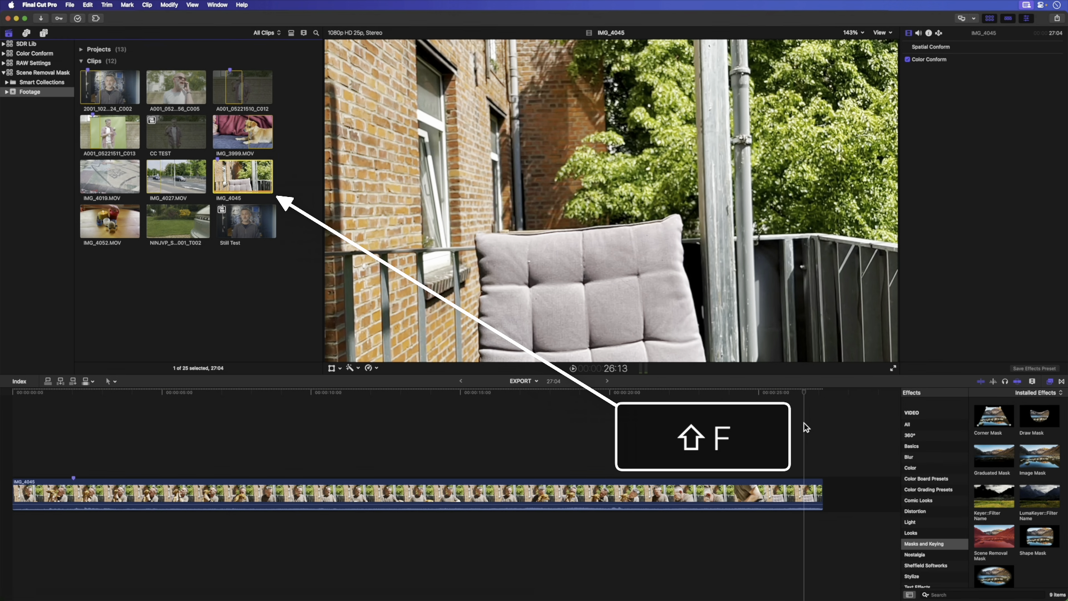
key(alt+f)
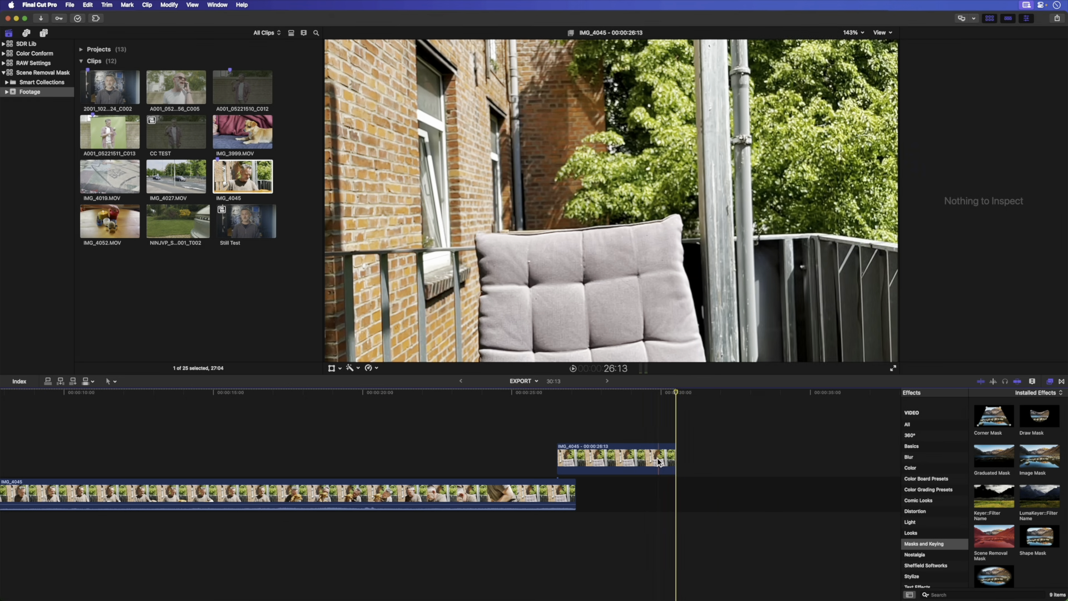
- Move the freeze frame beneath the masked IMG_4045 clip and extend it to cover the clip's full length
drag(659, 460, 551, 535)
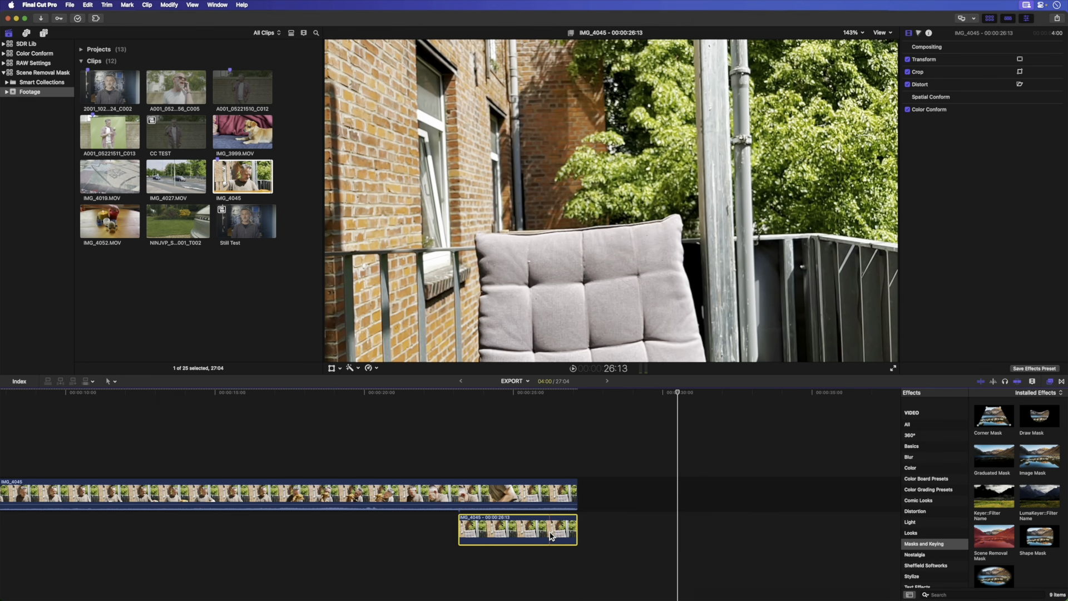
drag(457, 528, 20, 529)
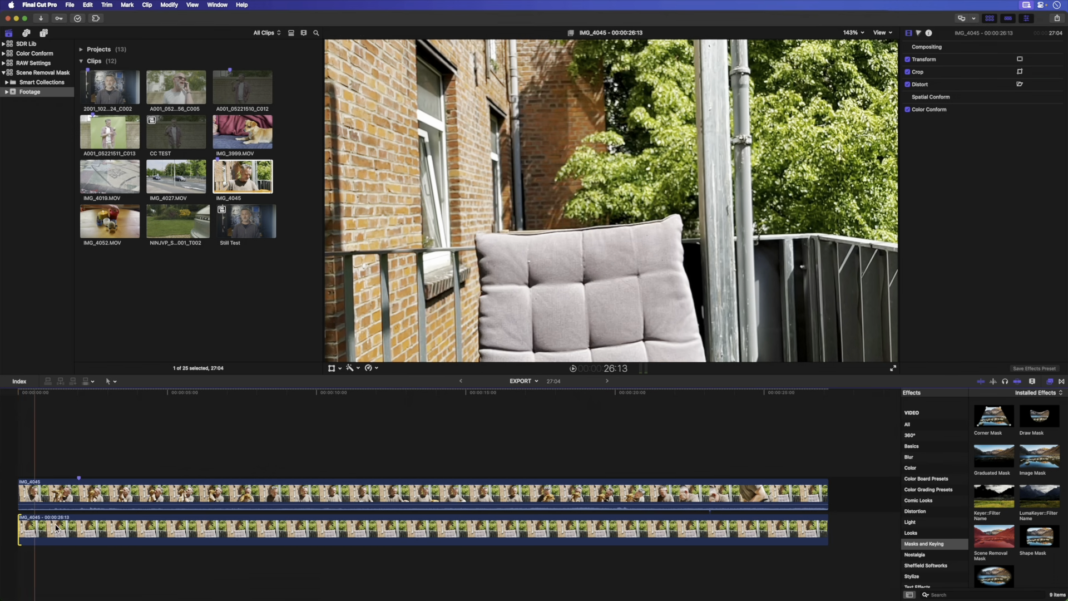
click(172, 424)
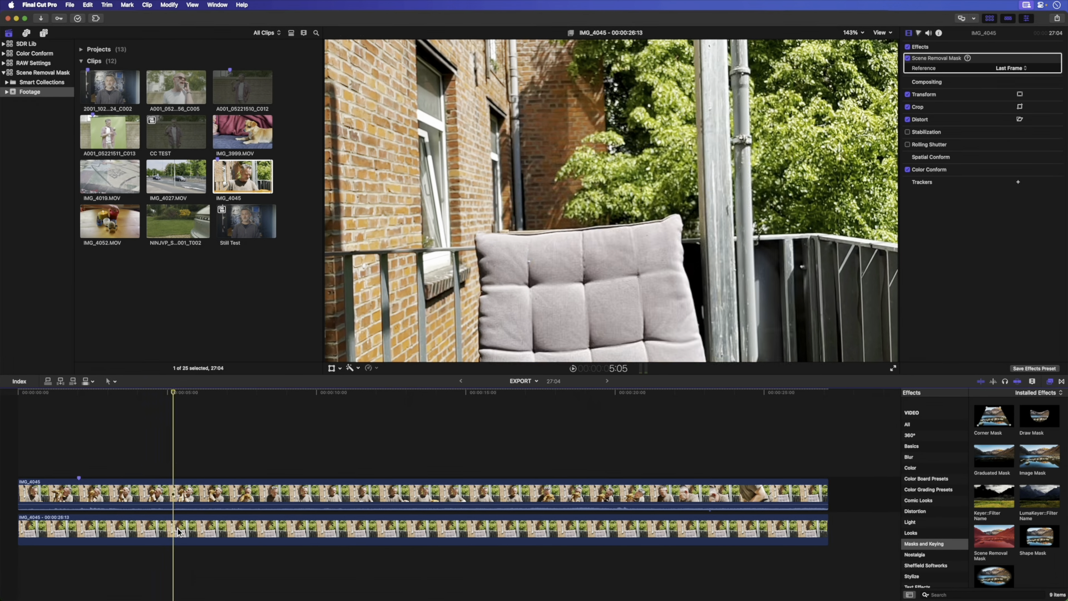
- Apply a Gaussian blur to the background freeze frame with an Amount of about 23
click(749, 520)
click(908, 457)
drag(994, 456, 823, 520)
drag(966, 72, 957, 74)
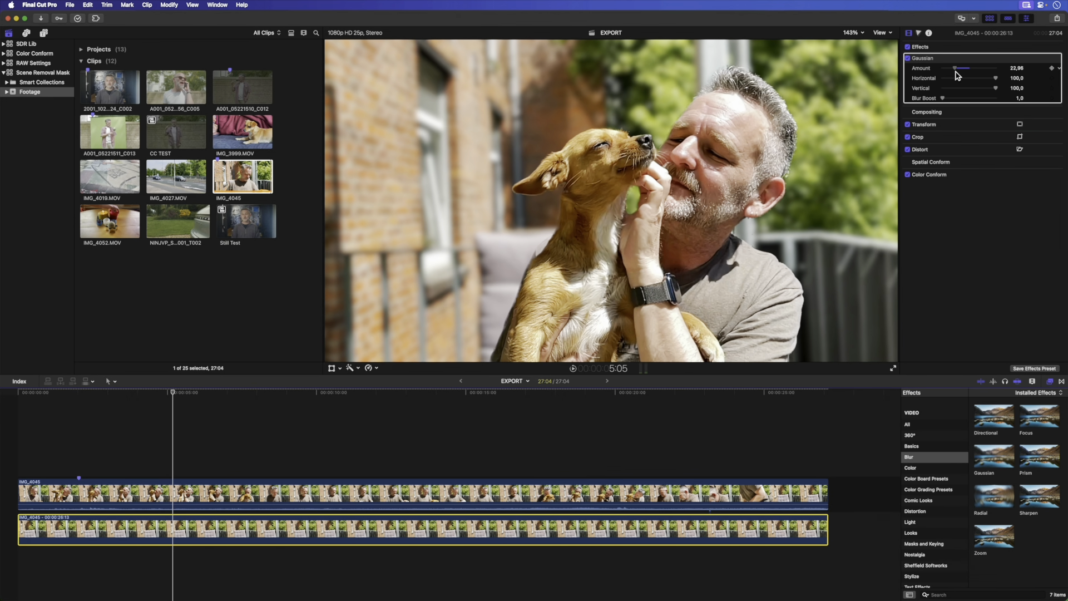
- Desaturate the background freeze frame with the Color Board and lower its exposure to -7% Global and -17% Midtones
key(super+6)
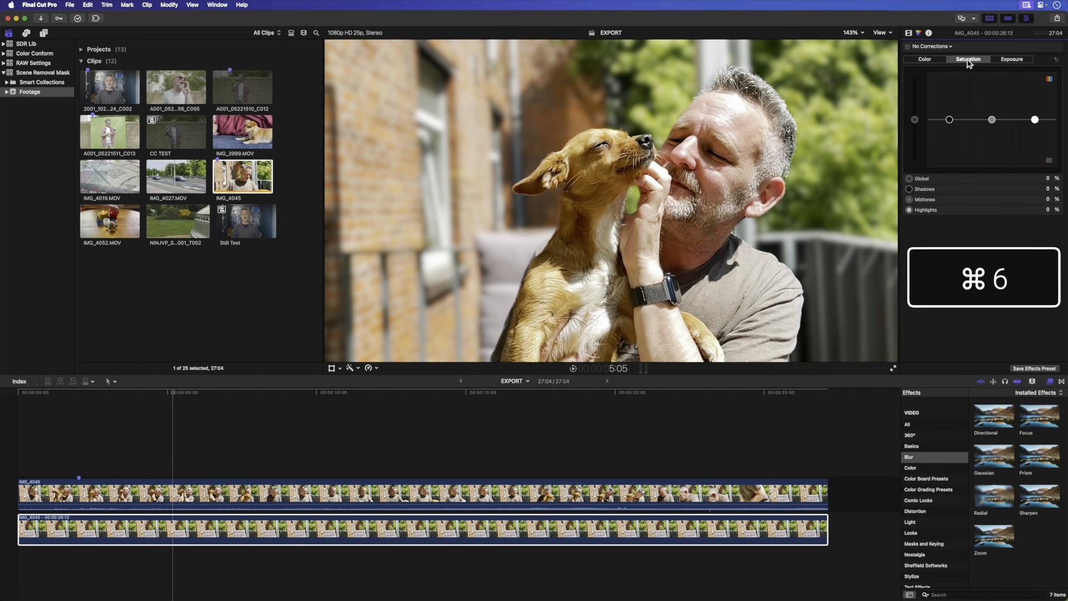
drag(915, 120, 916, 125)
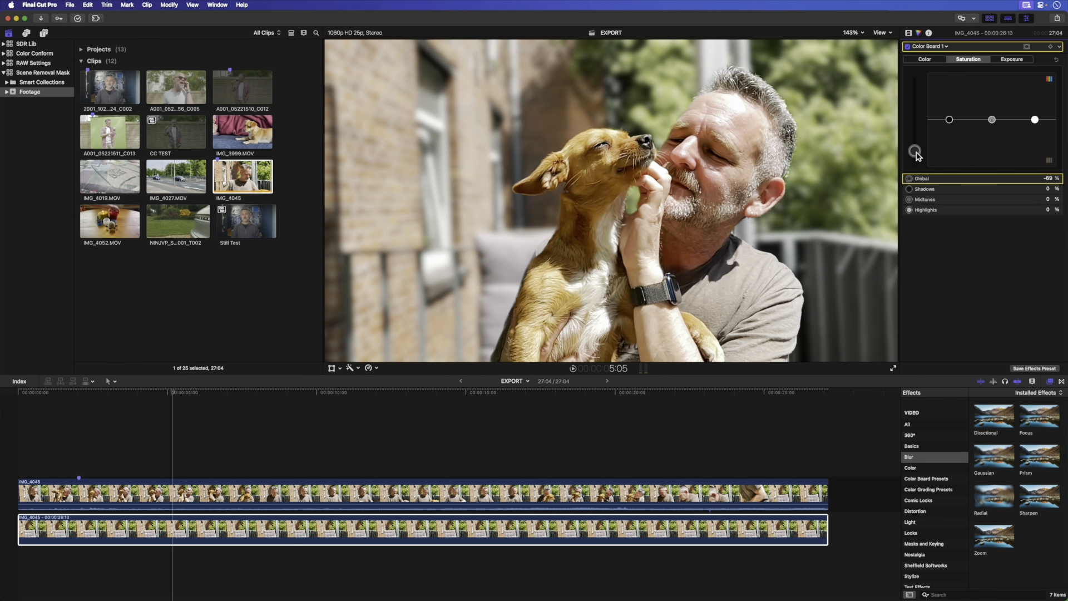
click(1011, 60)
drag(915, 119, 916, 127)
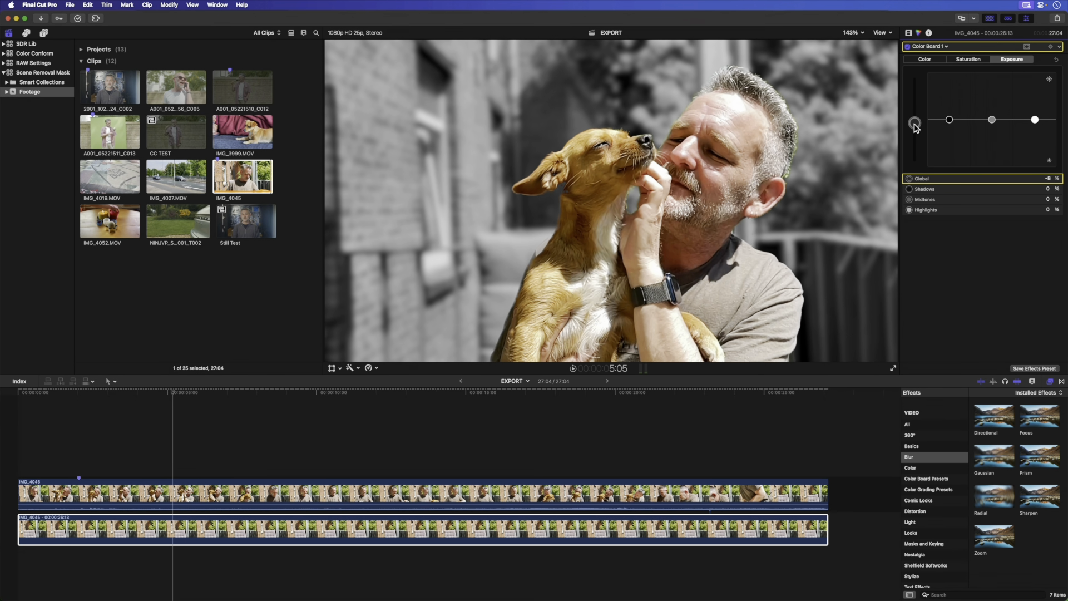
drag(992, 120, 992, 126)
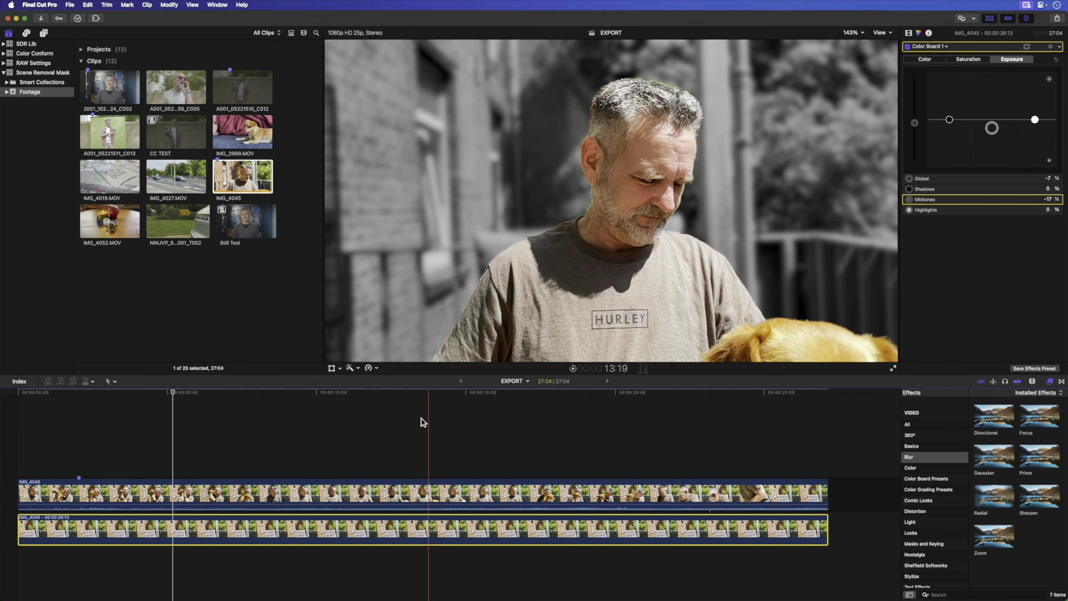
- Play back the composite near its beginning to check the subjects against the blurred, desaturated background
click(33, 424)
key(space)
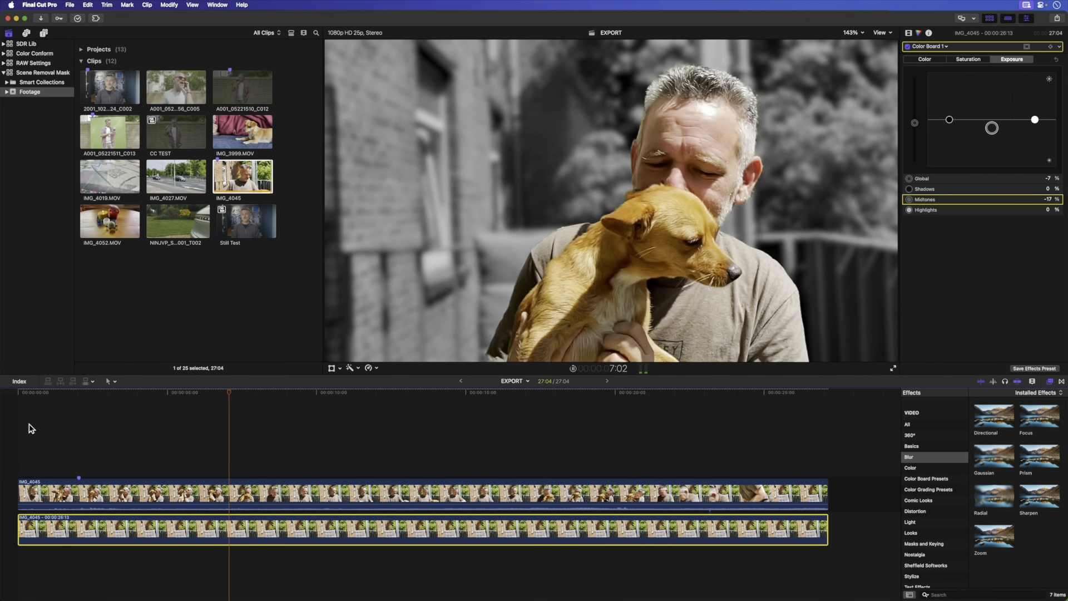
key(space)
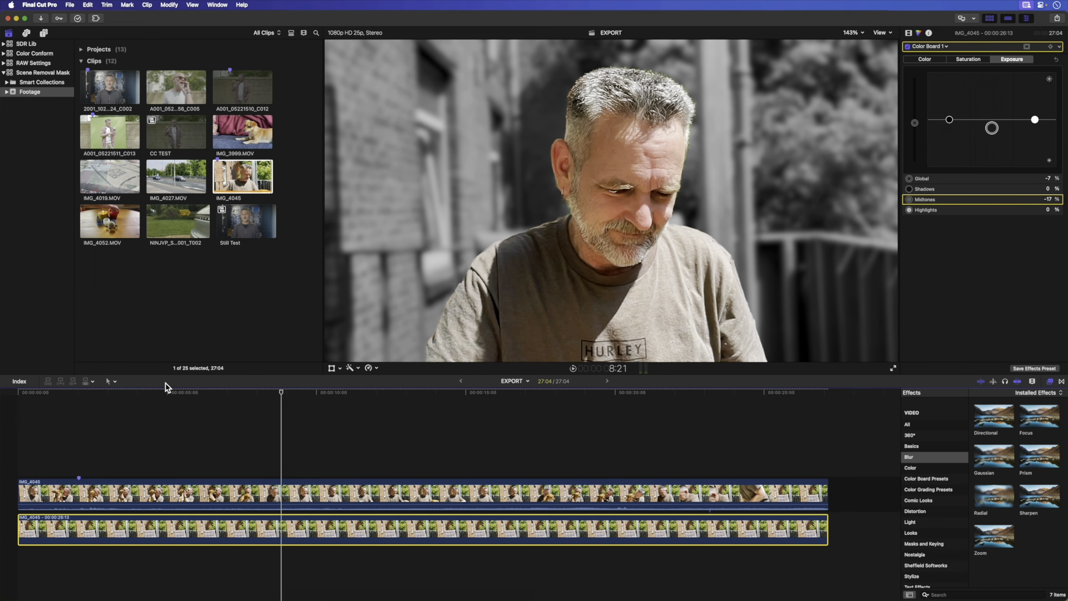
click(124, 396)
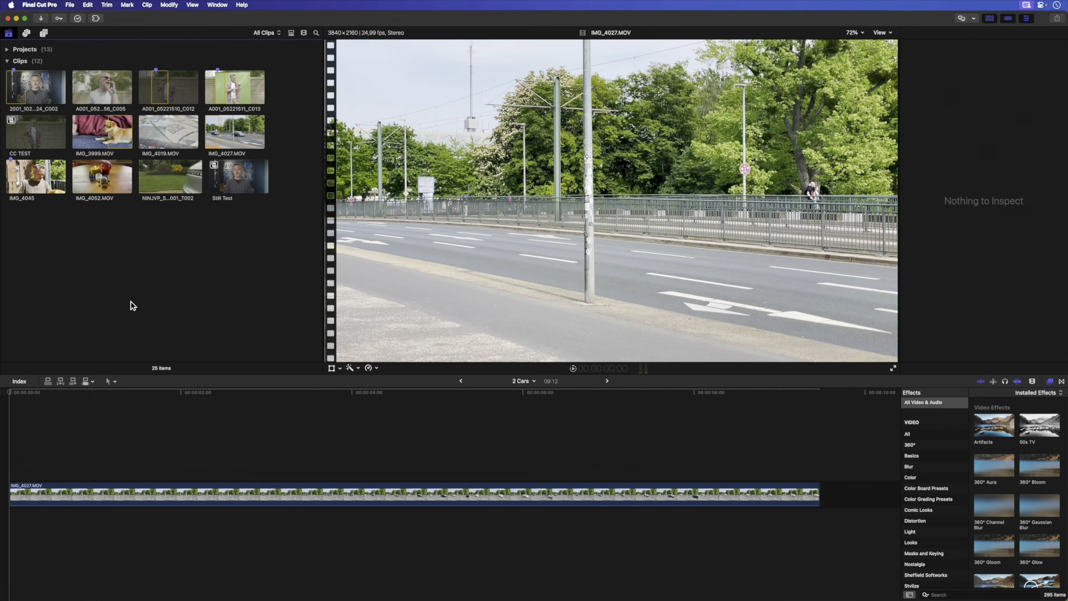
- Play back the unmasked IMG_4027.MOV clip of passing cars in the 2 Cars project from its beginning
click(4, 427)
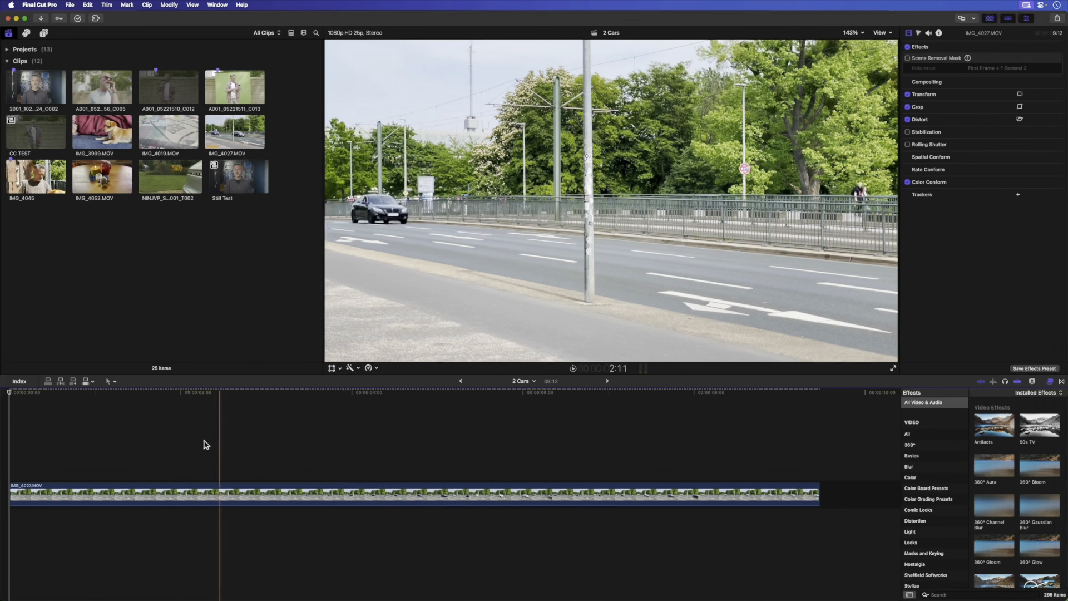
key(space)
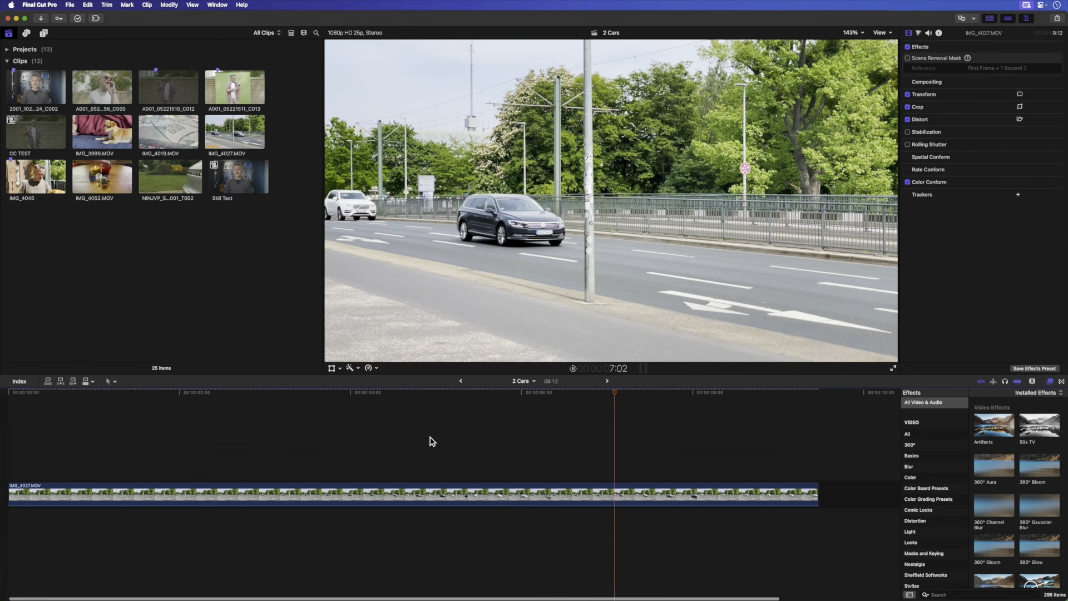
key(space)
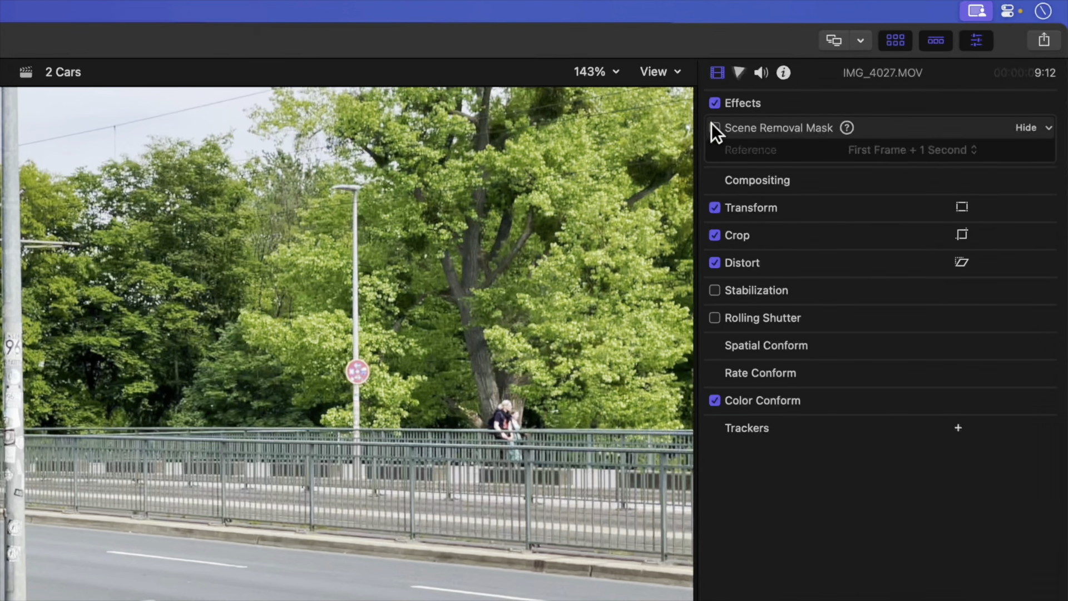
- Enable the Scene Removal Mask on IMG_4027.MOV and park the playhead near 5:07, where the cars are isolated
click(717, 126)
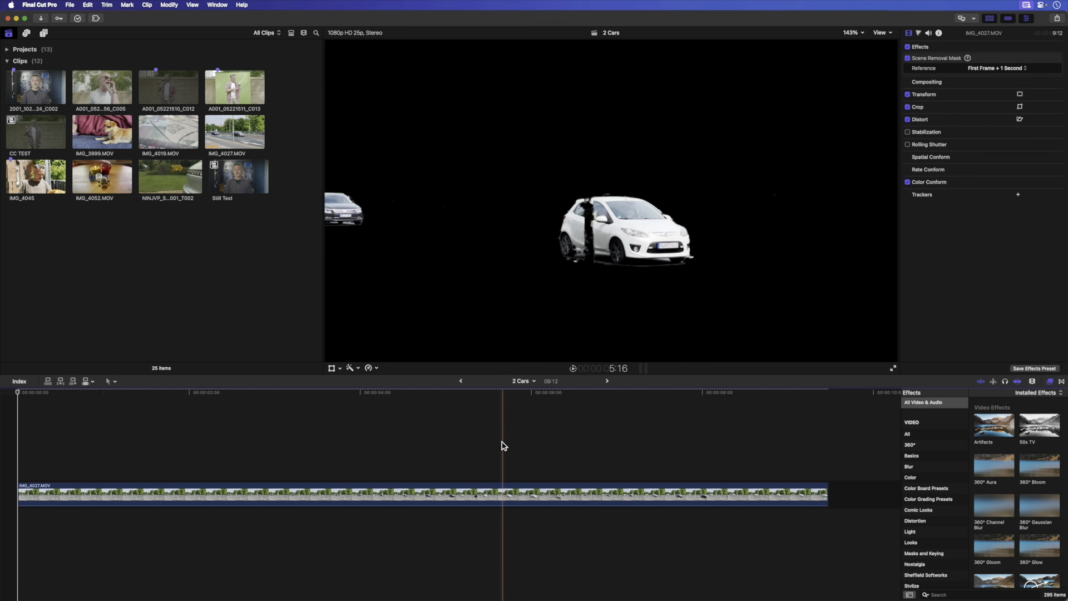
click(471, 447)
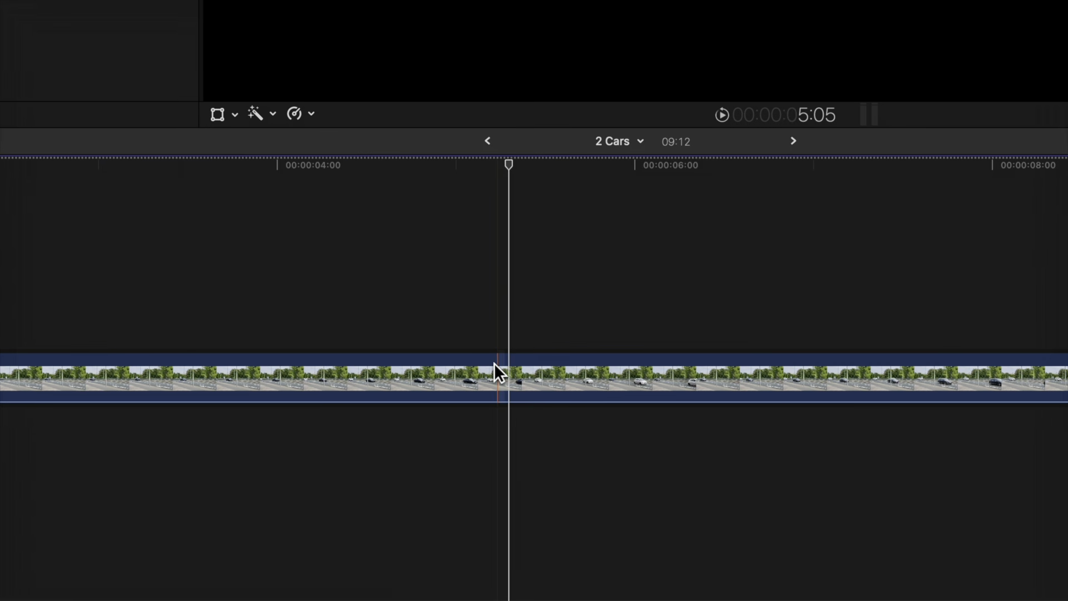
- Duplicate IMG_4027.MOV directly beneath the original and delete the Scene Removal Mask from the lower copy
drag(494, 364, 497, 455)
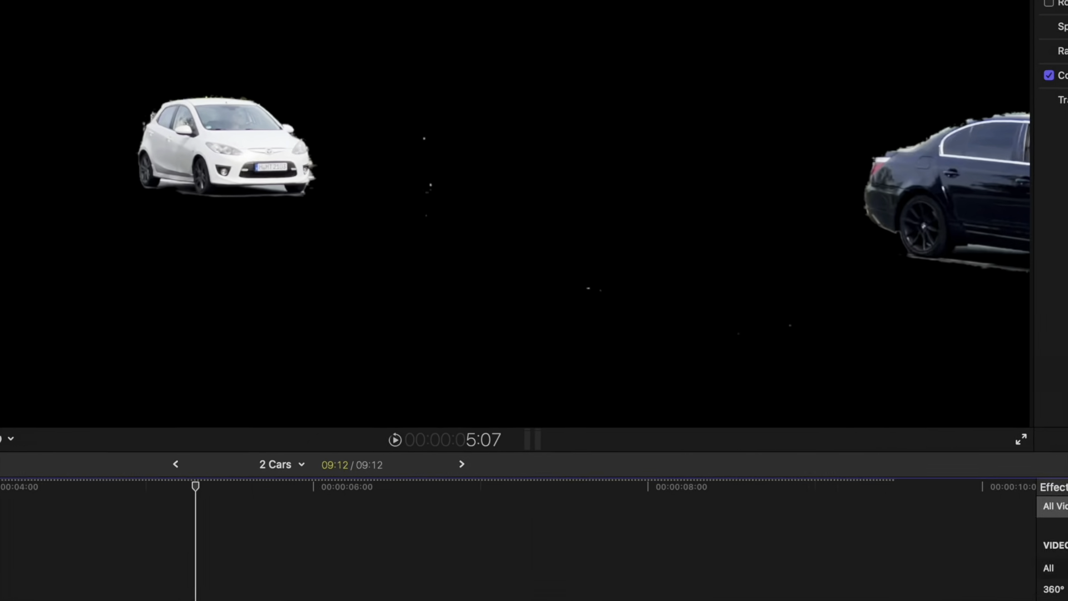
click(836, 80)
key(Delete)
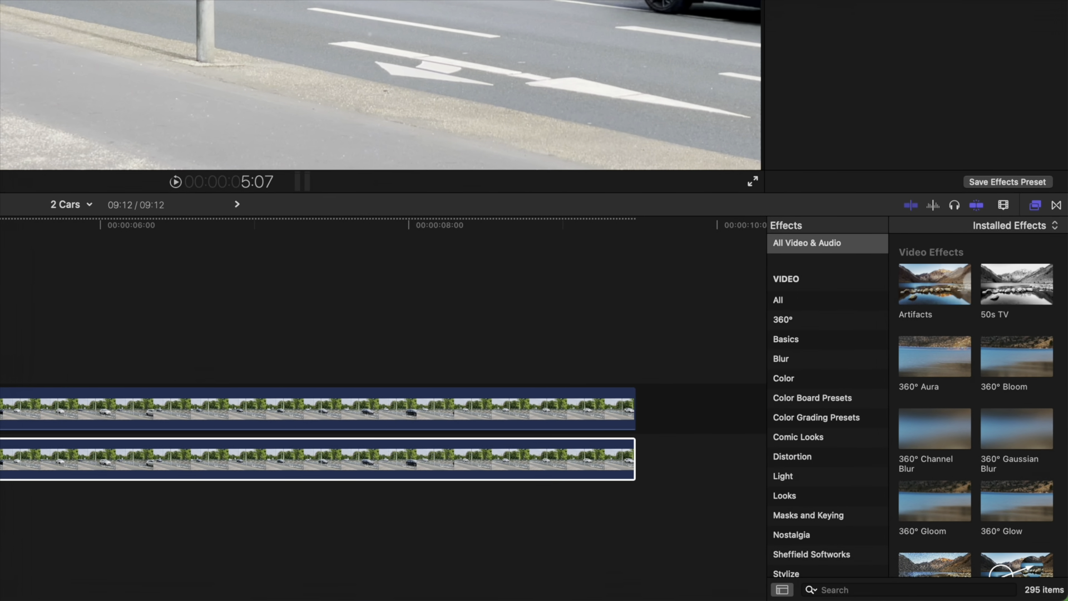
- Apply the Flashing light effect to the upper, masked IMG_4027.MOV clip and play the composite from the start
click(808, 482)
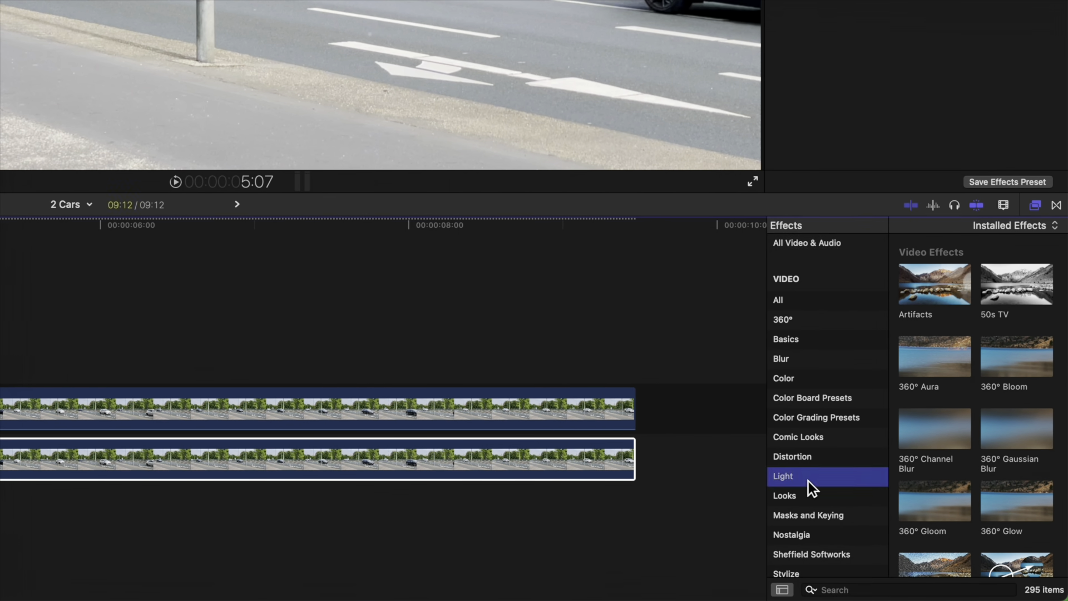
drag(1003, 400, 547, 417)
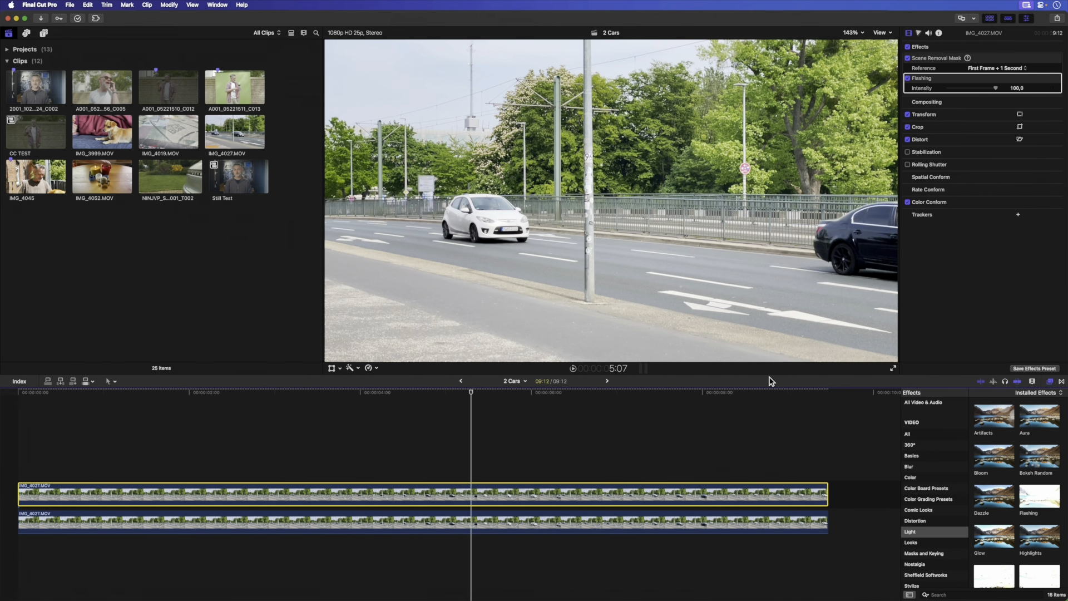
key(Home)
key(space)
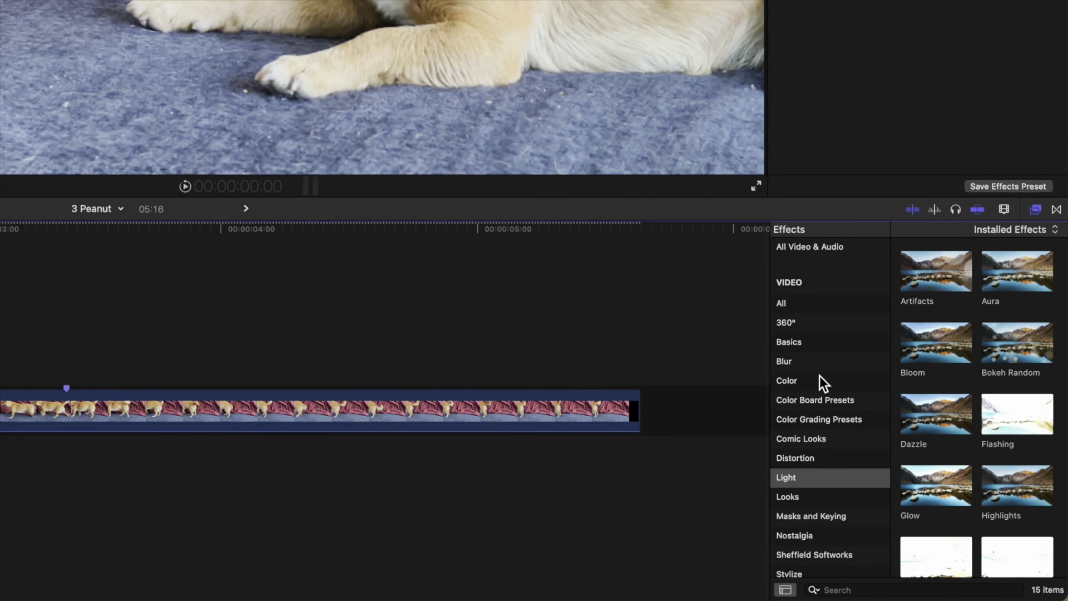
- Apply the Scene Removal Mask to IMG_3999.MOV in the 3 Peanut project, play it back and park the playhead at 3:10
click(808, 514)
drag(942, 478, 588, 412)
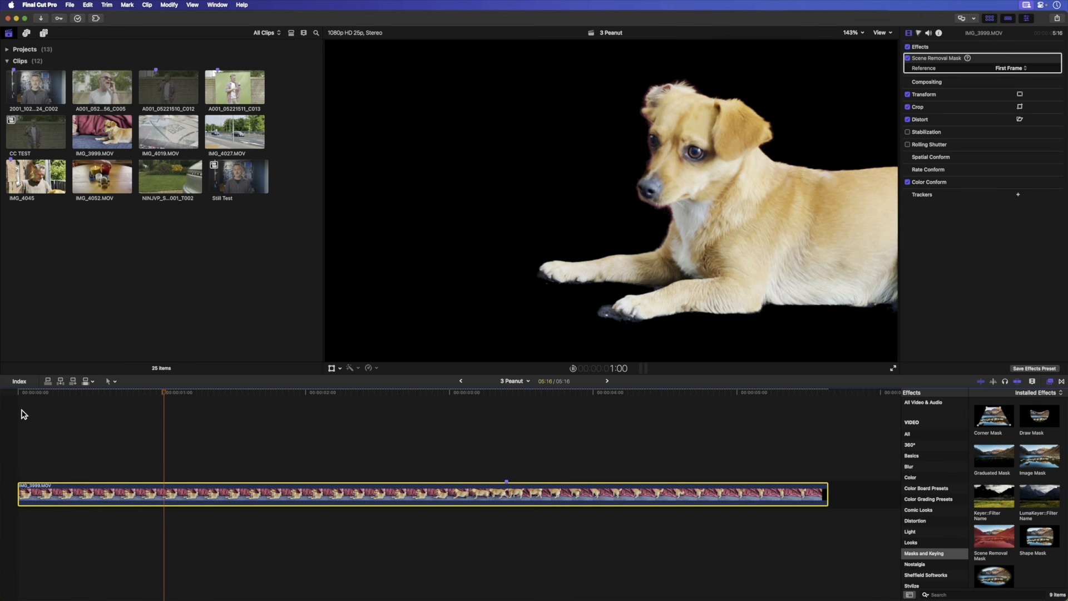
key(space)
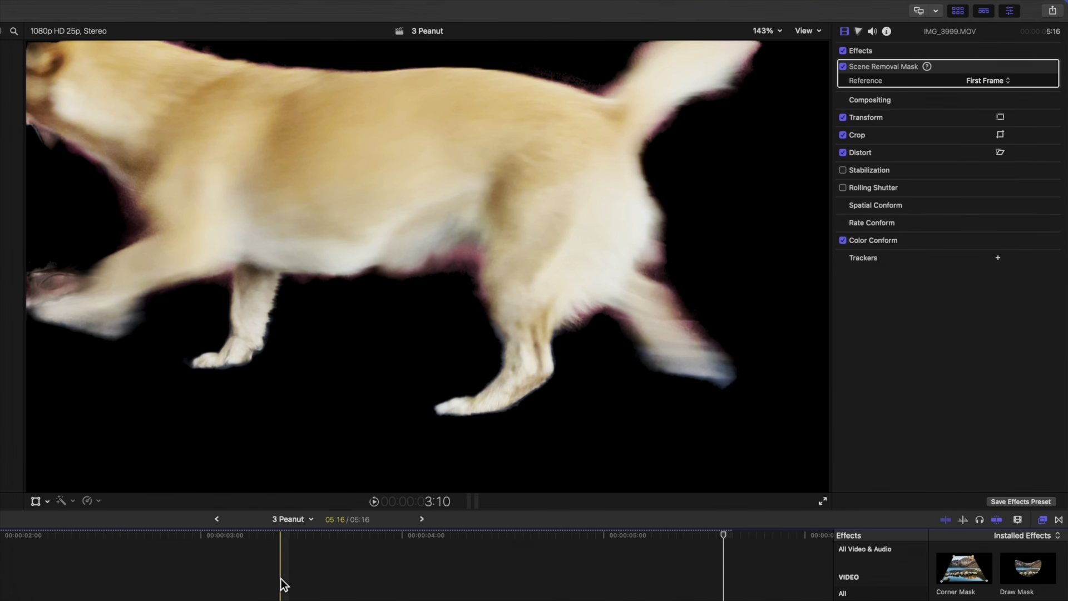
click(281, 578)
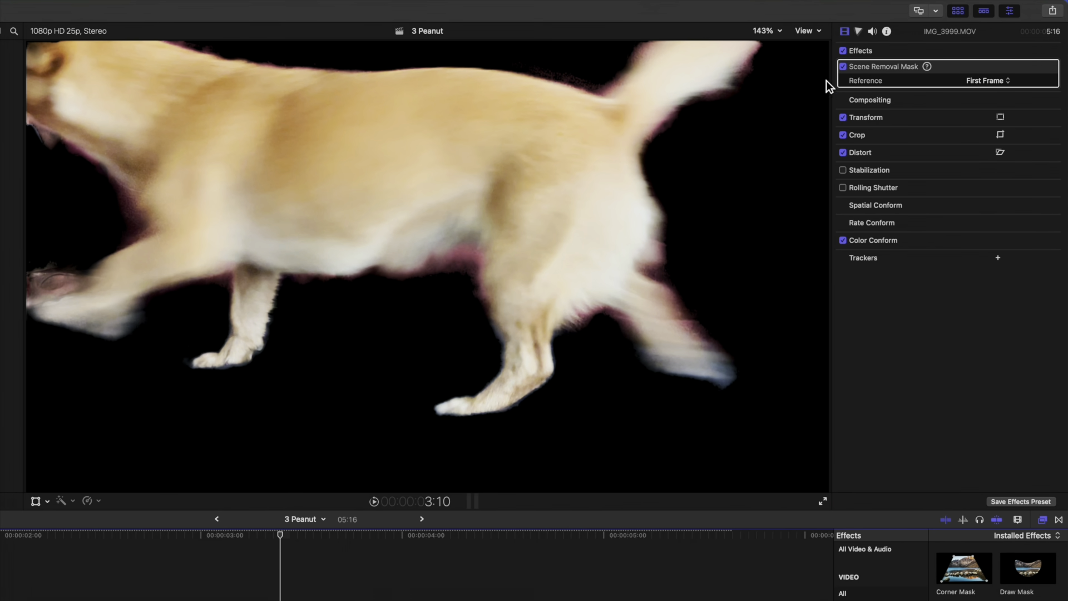
- Disable the Scene Removal Mask on IMG_3999.MOV and add a Hue/Saturation Curves correction to the clip
click(843, 66)
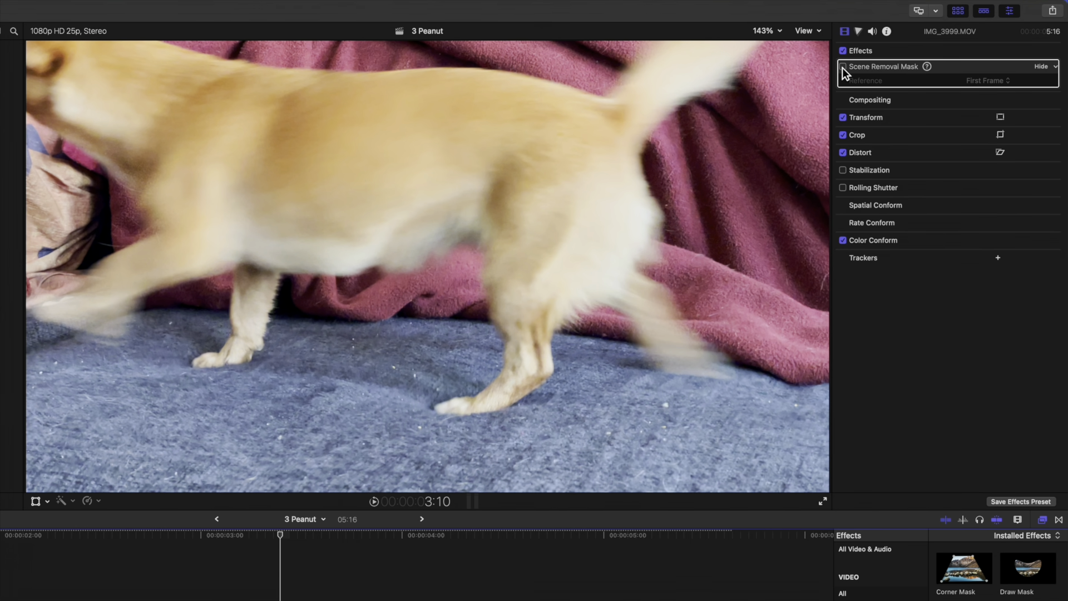
click(859, 32)
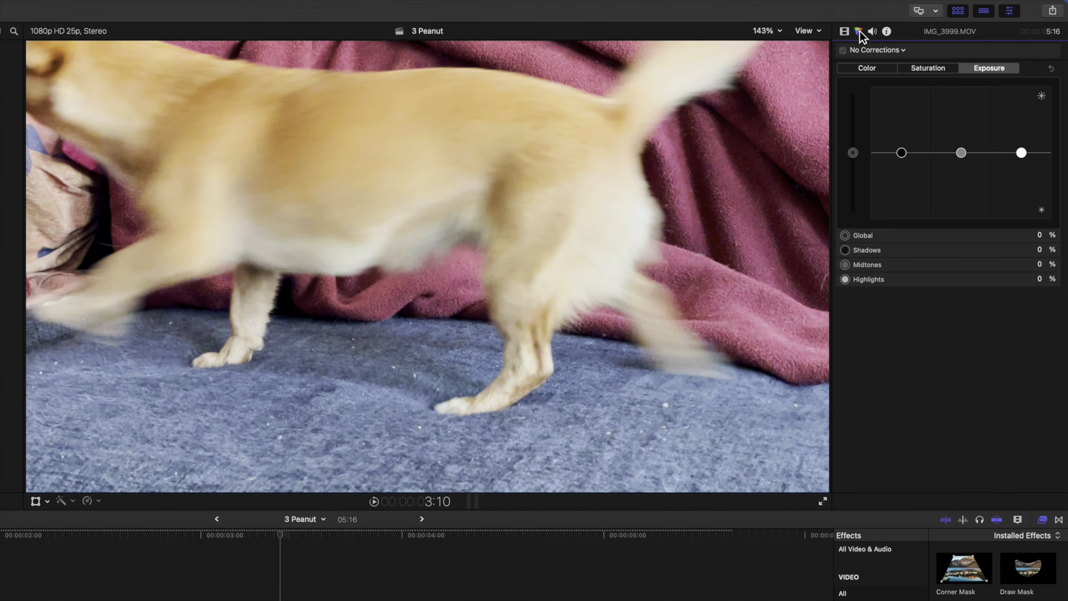
click(901, 50)
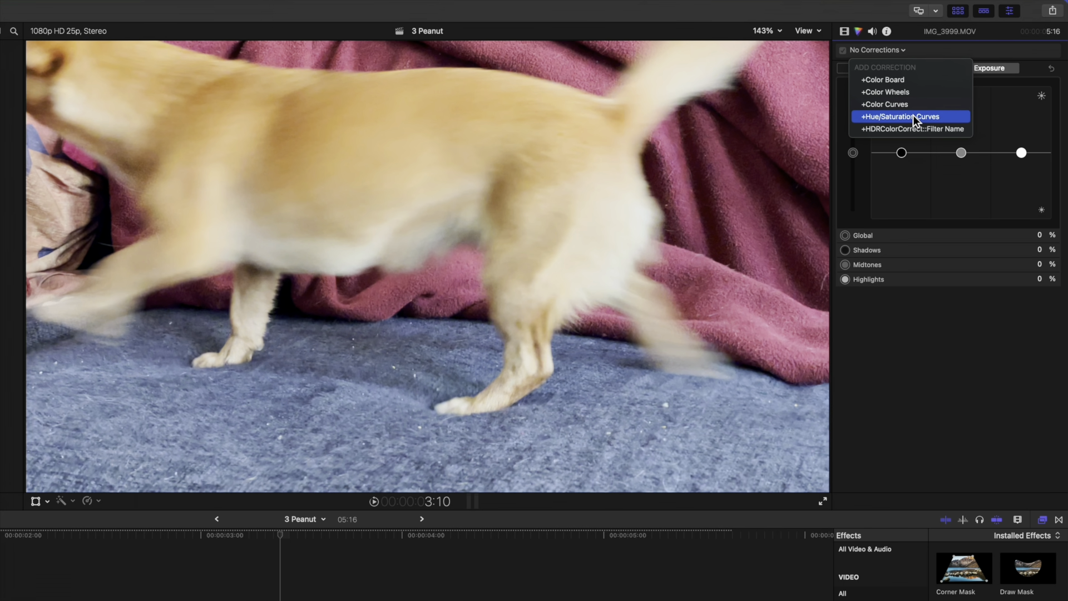
click(952, 118)
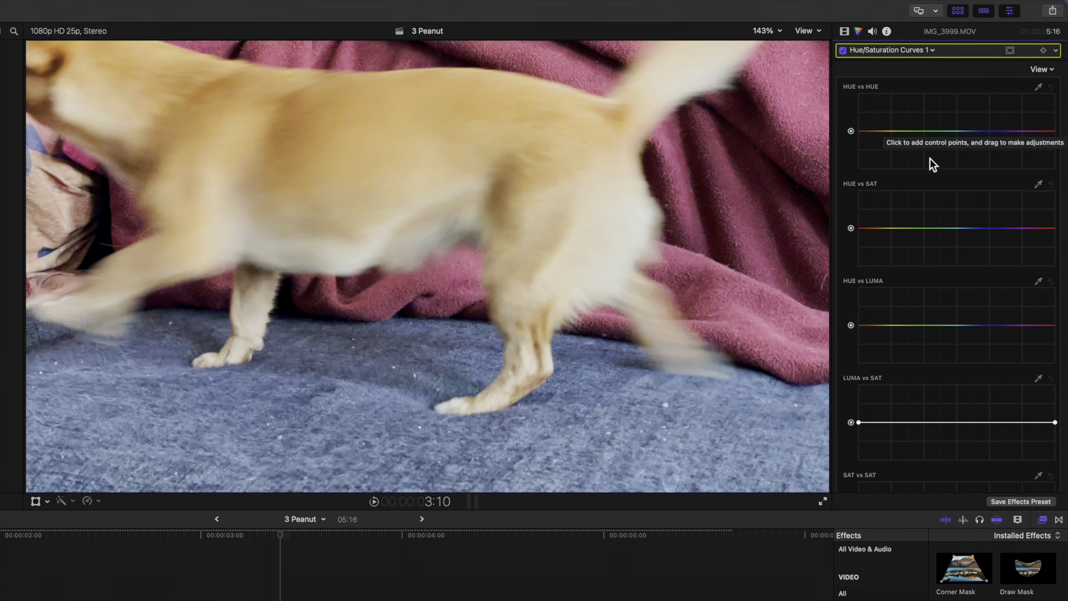
- Sample the red blanket for the HUE vs SAT curve and pull its control point down to desaturate the red
click(1038, 183)
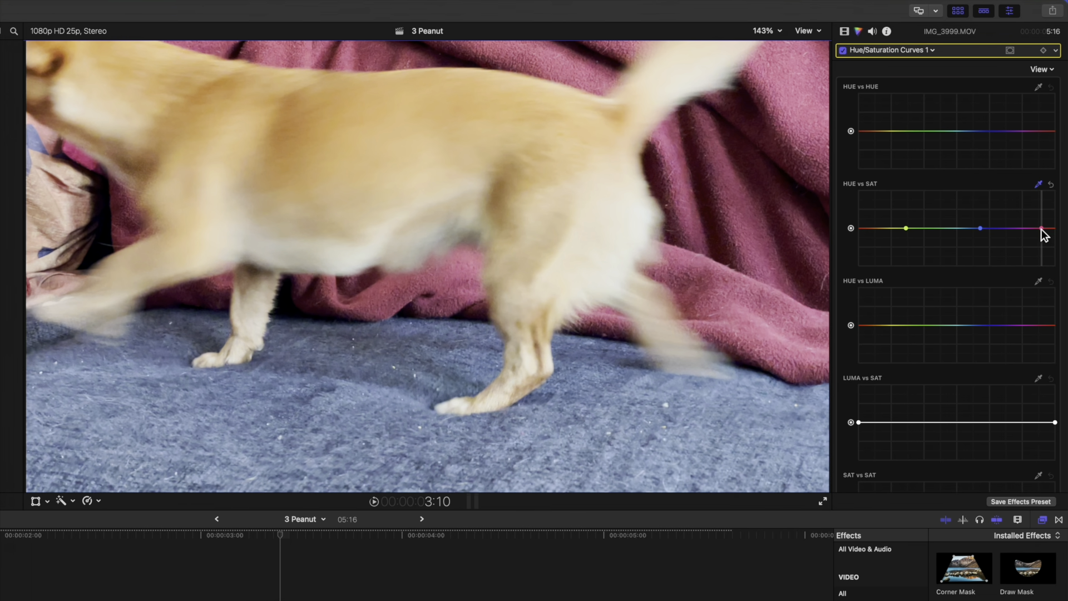
drag(1041, 229, 1041, 237)
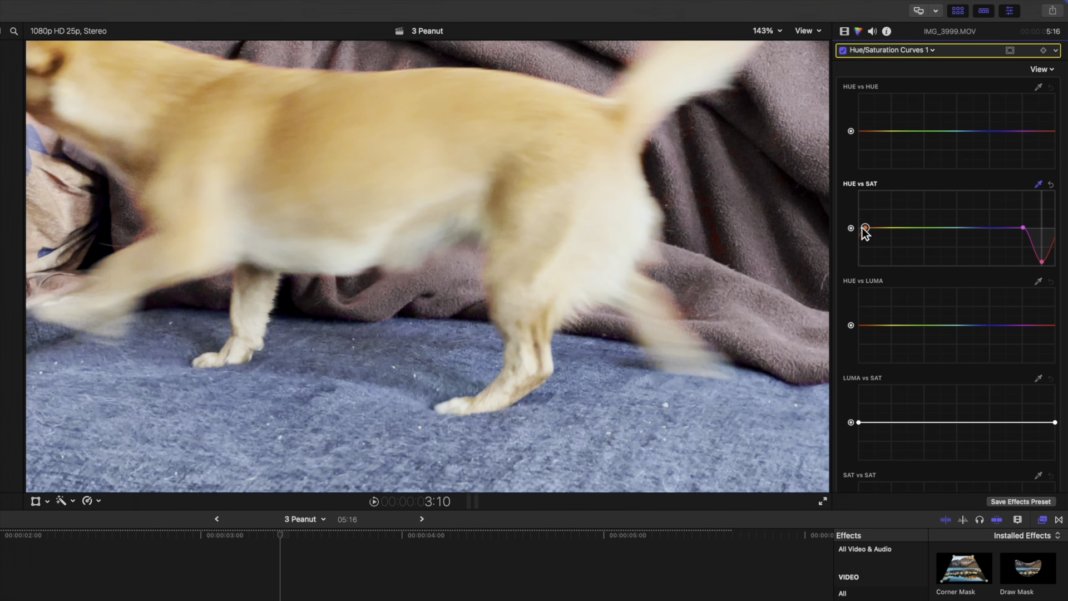
drag(1036, 261, 1043, 268)
- Re-enable the Scene Removal Mask and place the Hue/Saturation Curves above it in the effect order
click(844, 27)
click(842, 66)
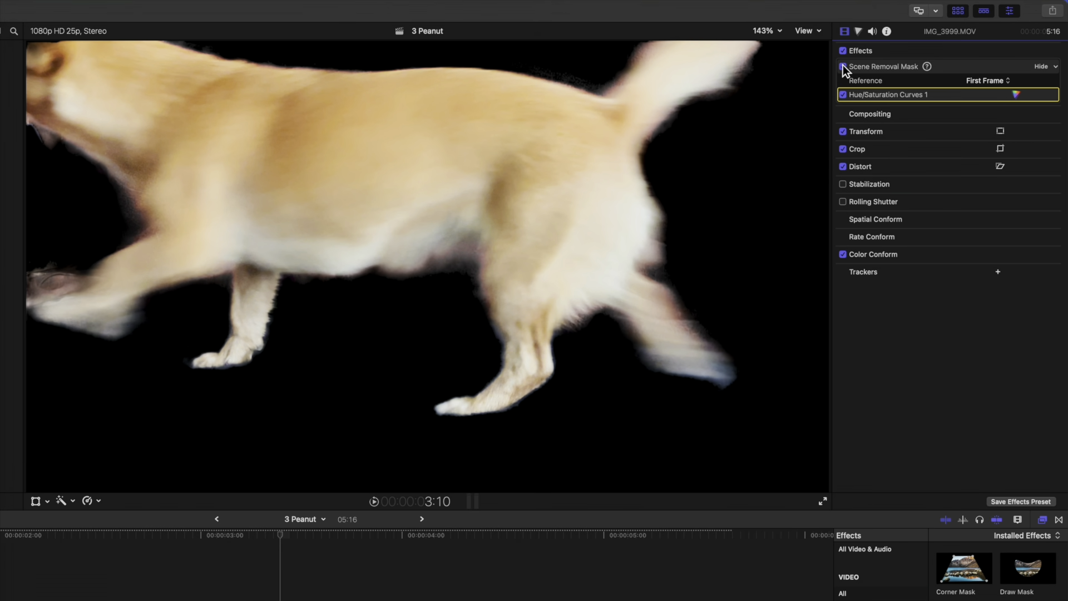
click(842, 94)
drag(916, 96, 913, 63)
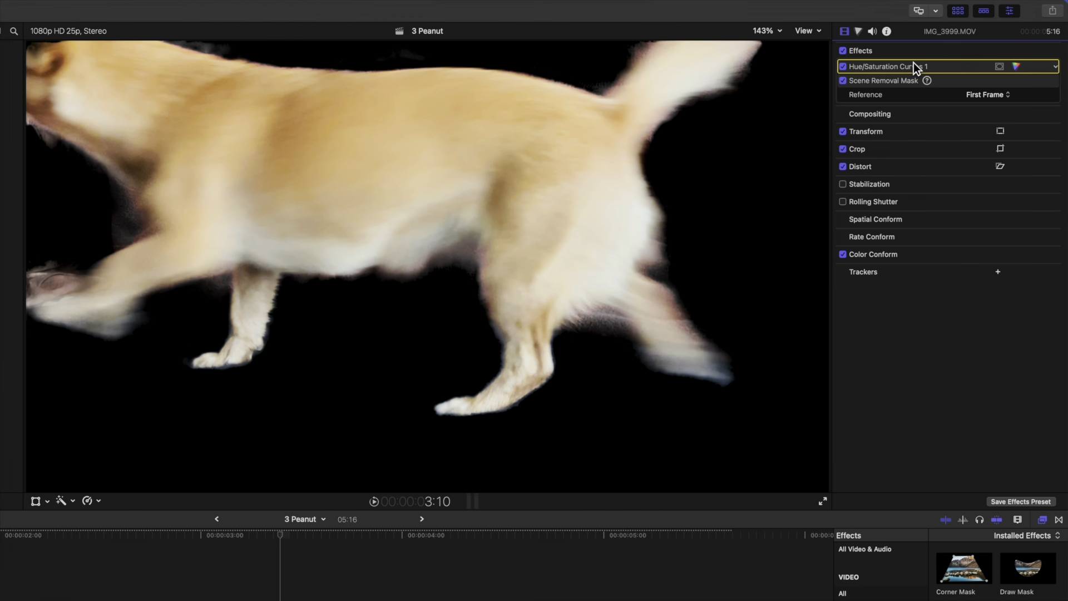
- Compare the masked dog with the Hue/Saturation Curves off and on, and play the clip back with the correction enabled
click(843, 66)
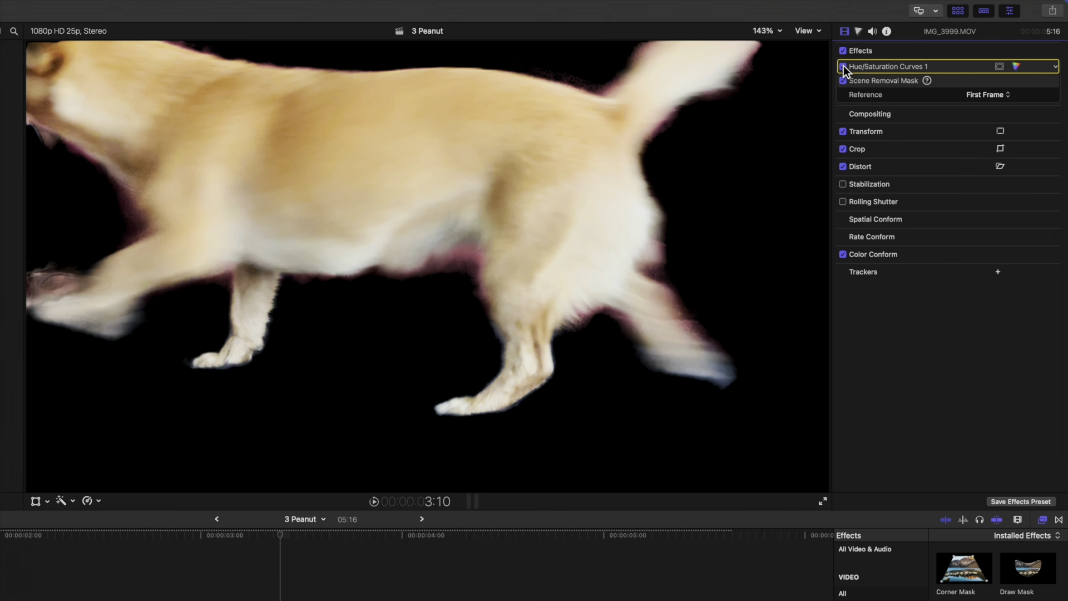
click(843, 66)
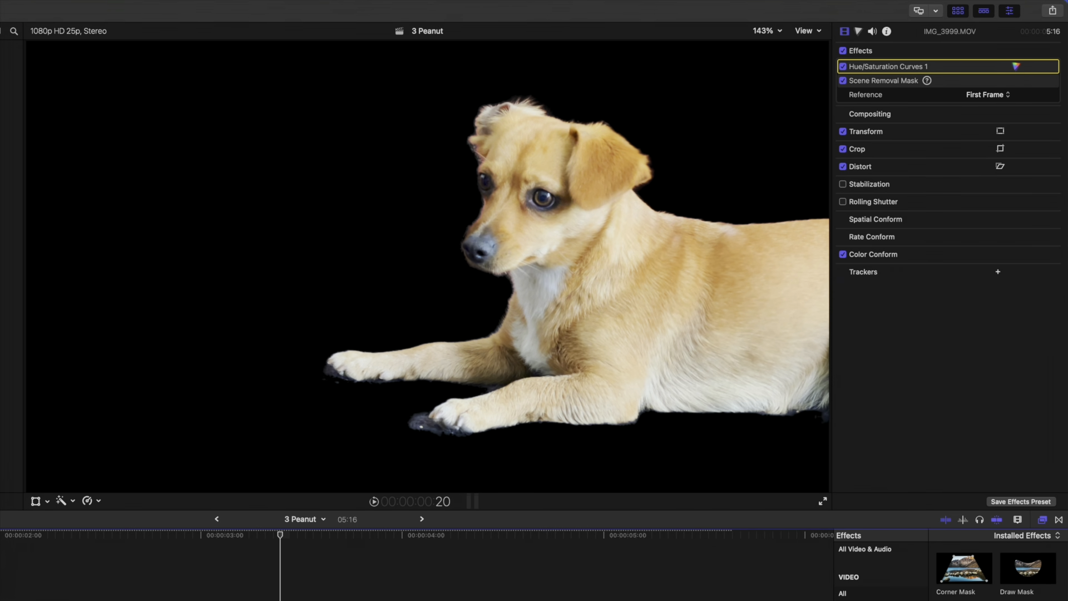
key(space)
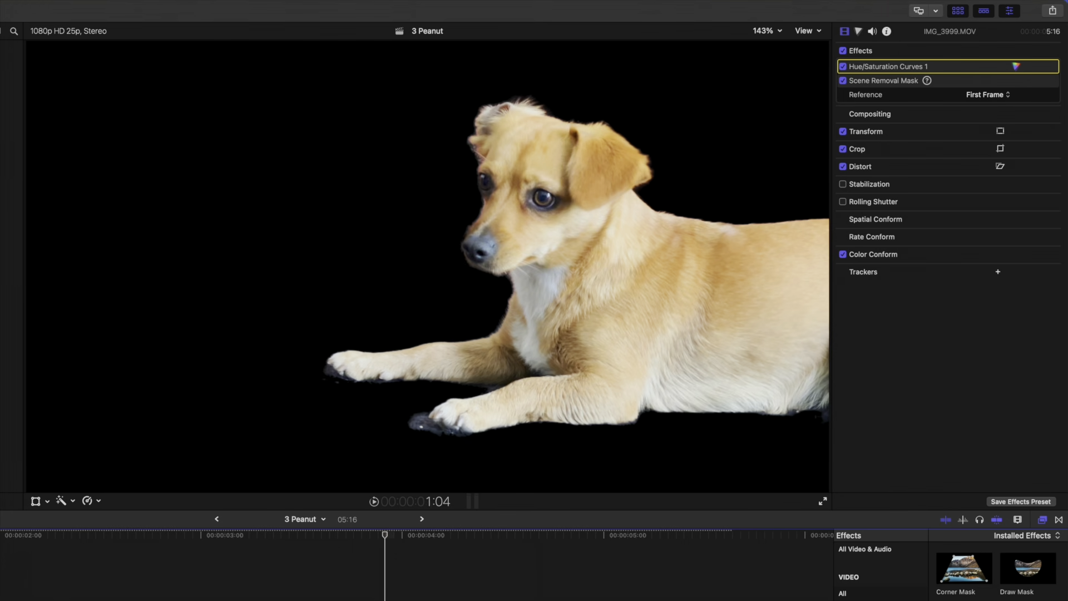
key(space)
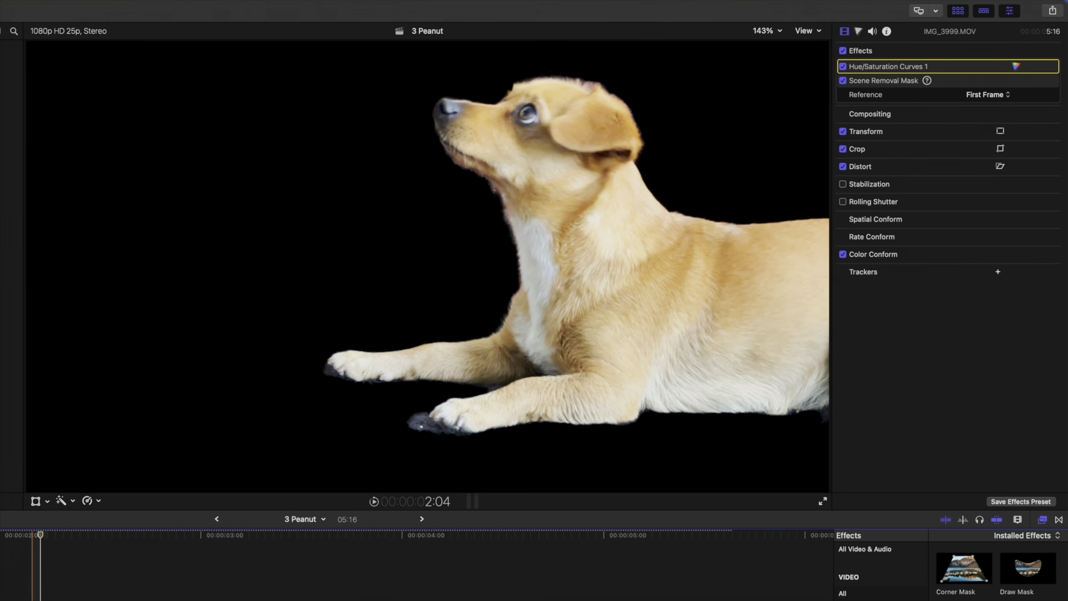
- Disable the Scene Removal Mask on IMG_3999.MOV, and apply Sheffield Softworks' Keyper effect to the clip for a playback test
click(844, 81)
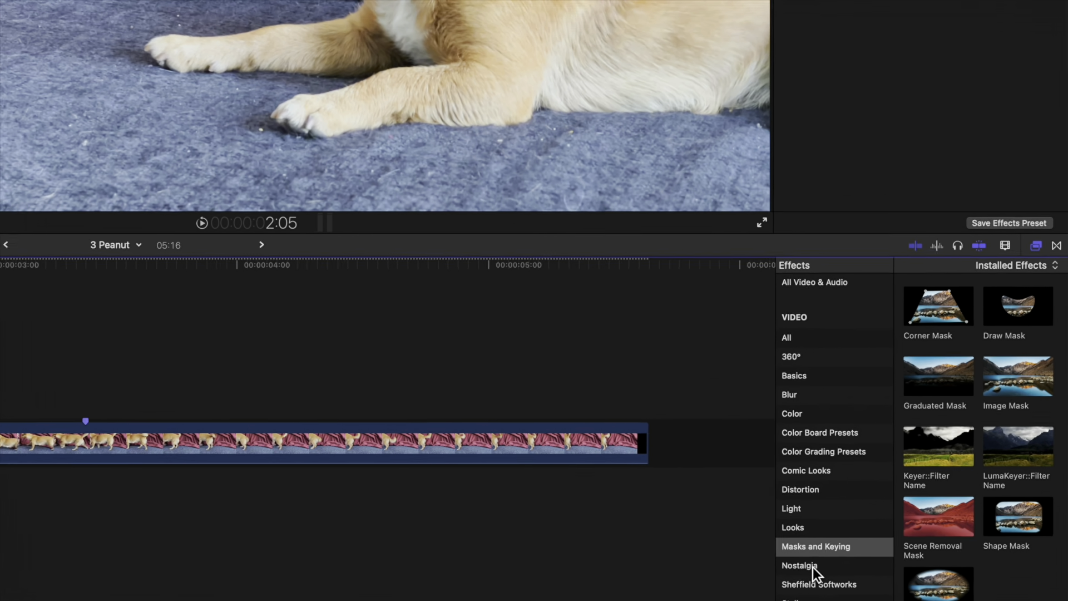
scroll(813, 567, down, 3)
click(810, 465)
drag(928, 302, 556, 411)
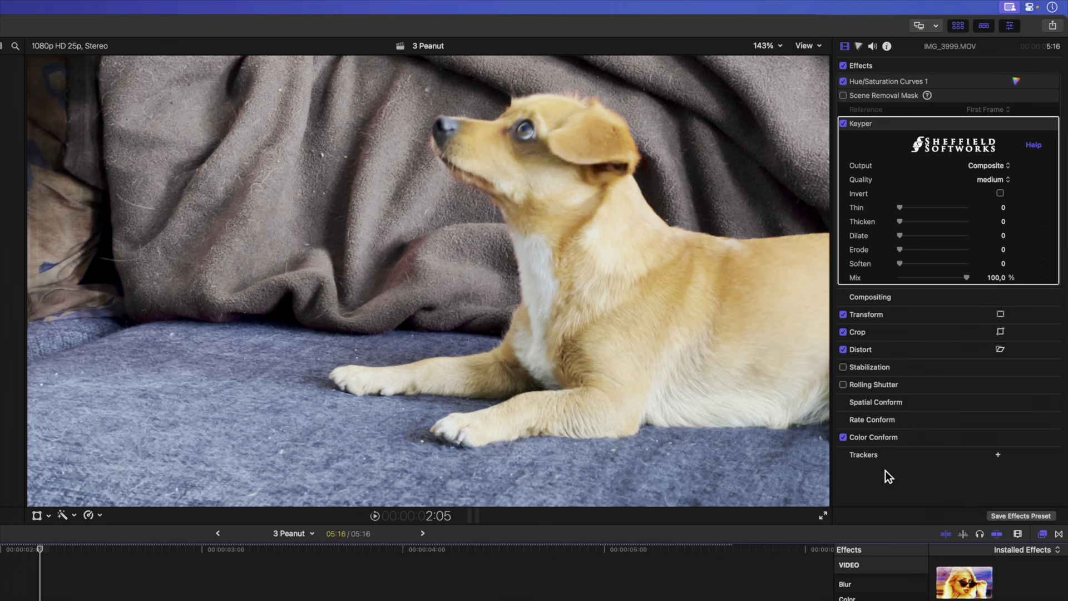
key(space)
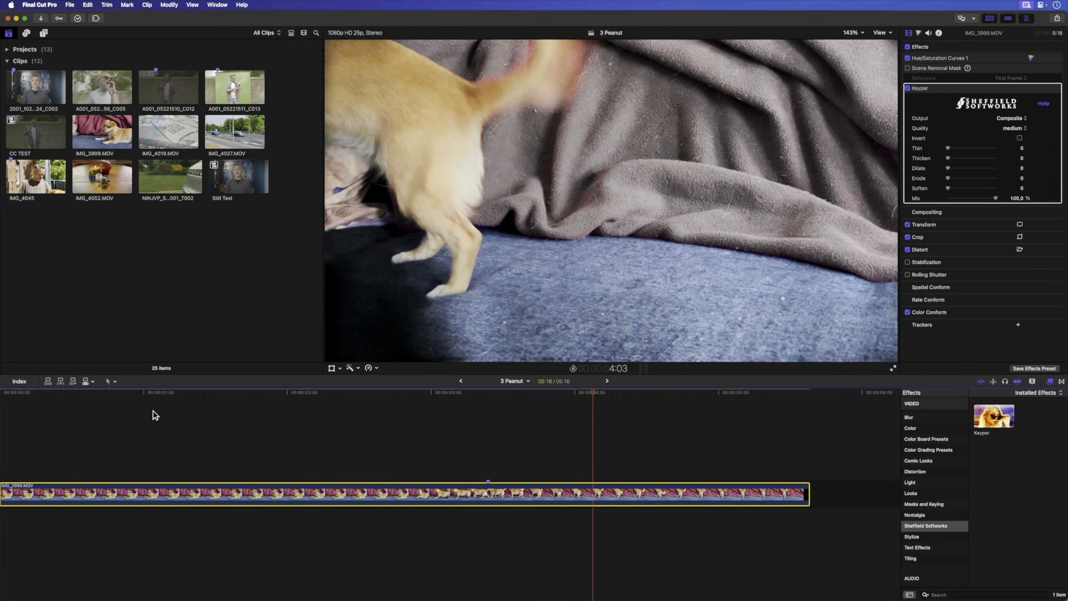
click(133, 411)
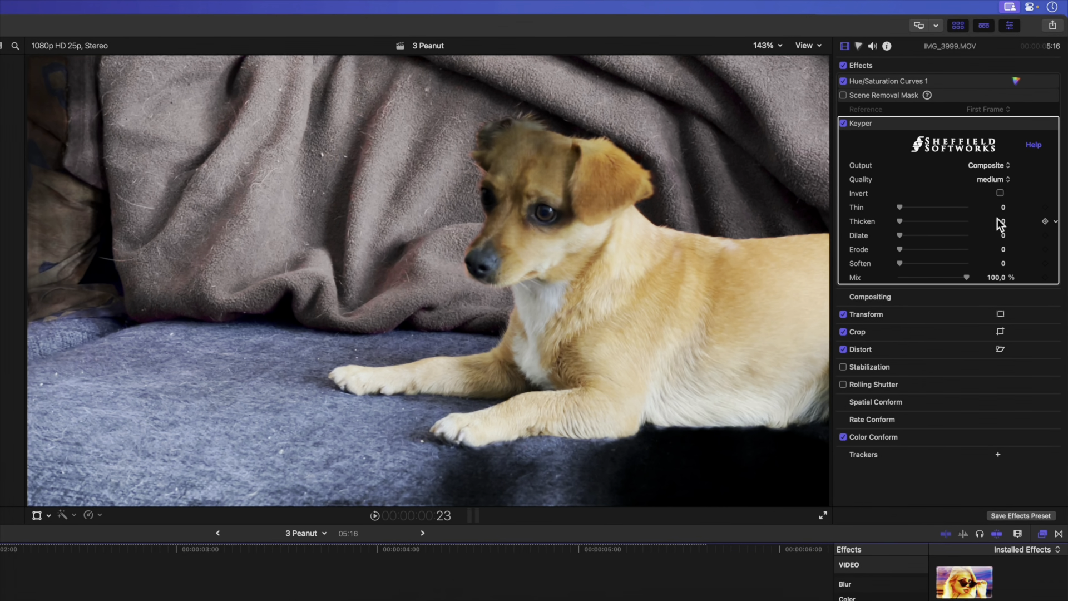
- Try Keyper on the dog with Quality at high, Thin at 1.2 and Erode at 1.62
click(999, 207)
click(996, 190)
mouse_move(899, 205)
mouse_down()
mouse_move(930, 209)
mouse_move(899, 208)
mouse_move(935, 220)
mouse_move(899, 222)
mouse_move(927, 235)
mouse_move(900, 235)
mouse_move(923, 248)
mouse_move(910, 248)
mouse_move(907, 208)
mouse_up()
- Delete the Keyper effect from IMG_3999.MOV and re-enable its Scene Removal Mask
click(900, 122)
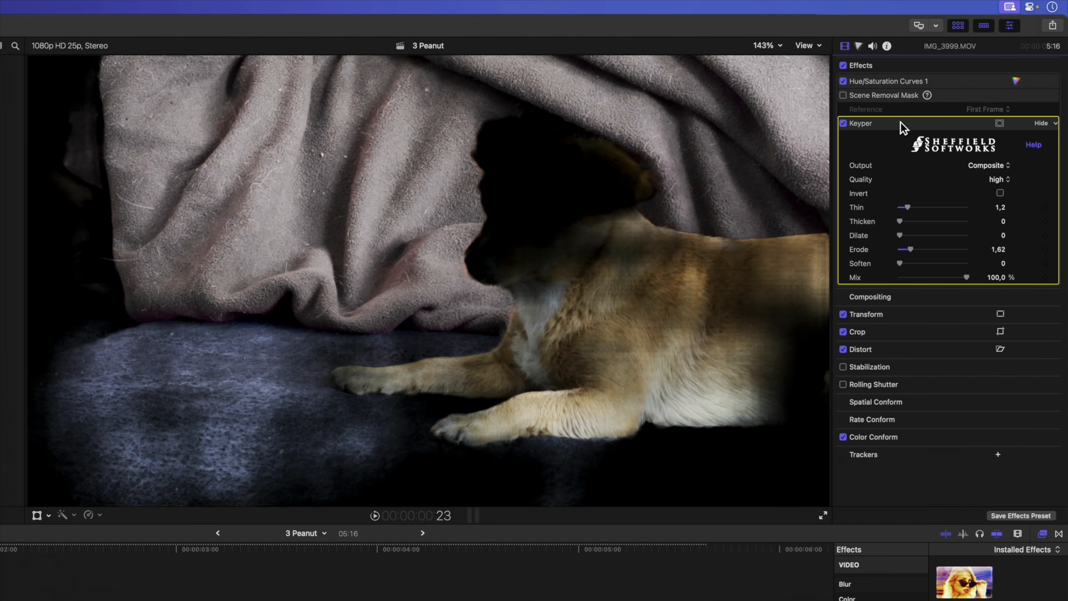
key(Delete)
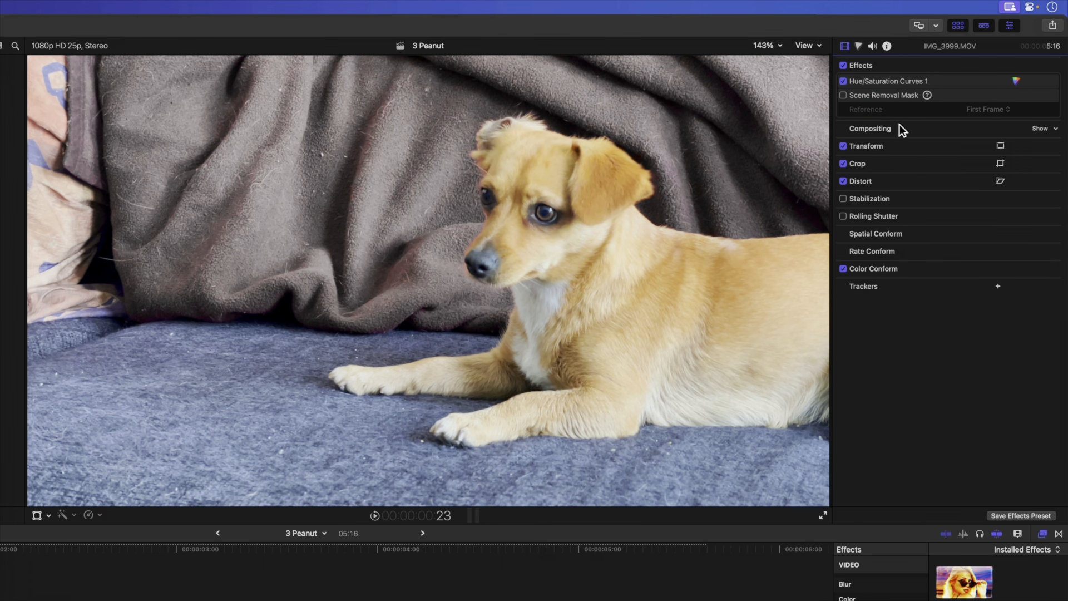
click(842, 95)
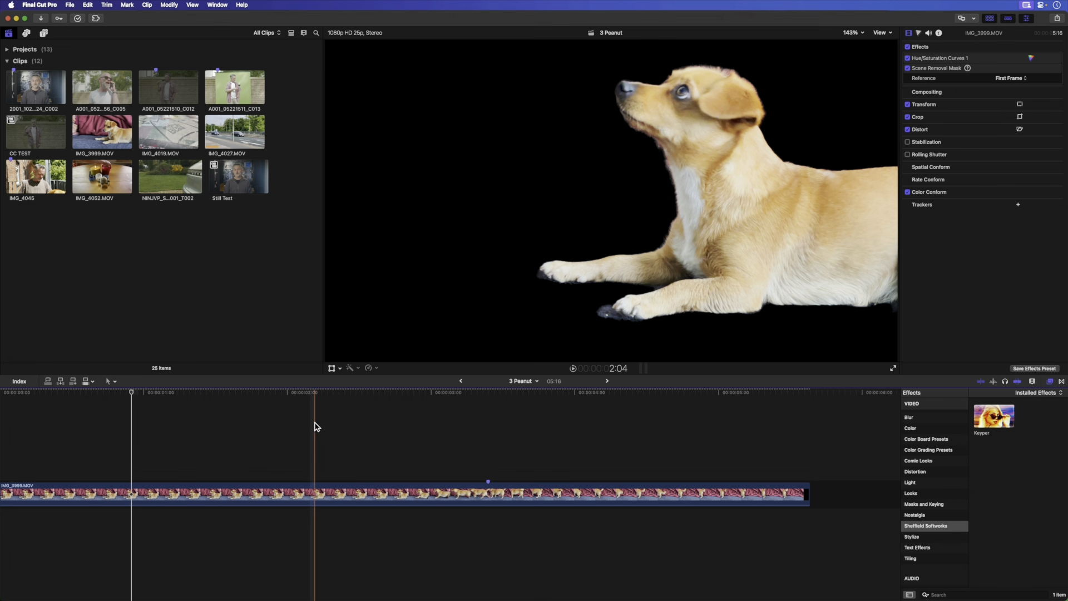
- Place the Doppler dynamic background generator beneath IMG_3999.MOV from the clip's start and trim it to the clip's end
click(45, 34)
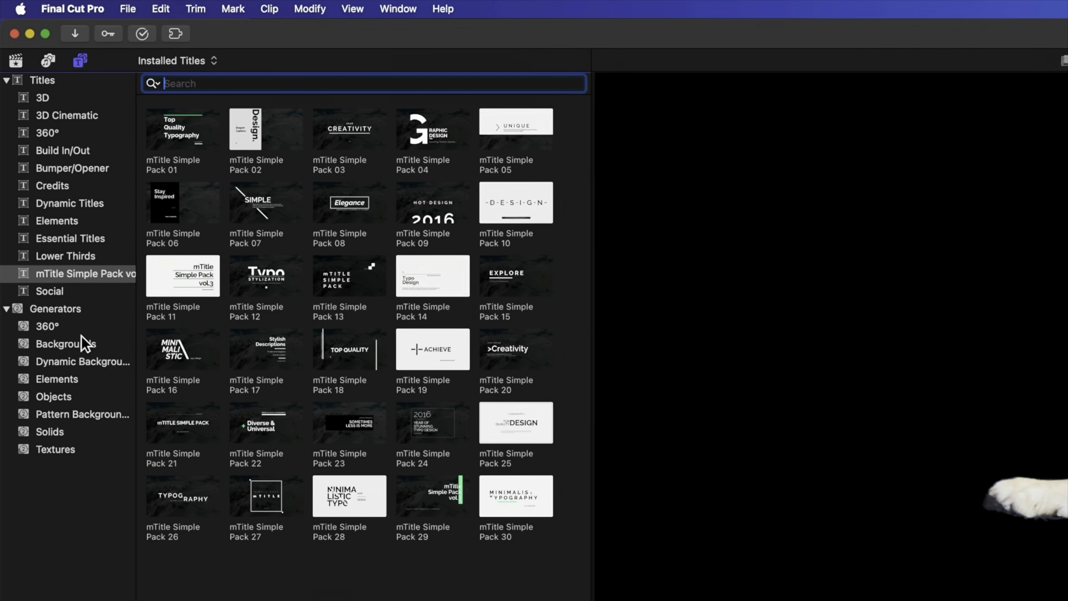
click(88, 355)
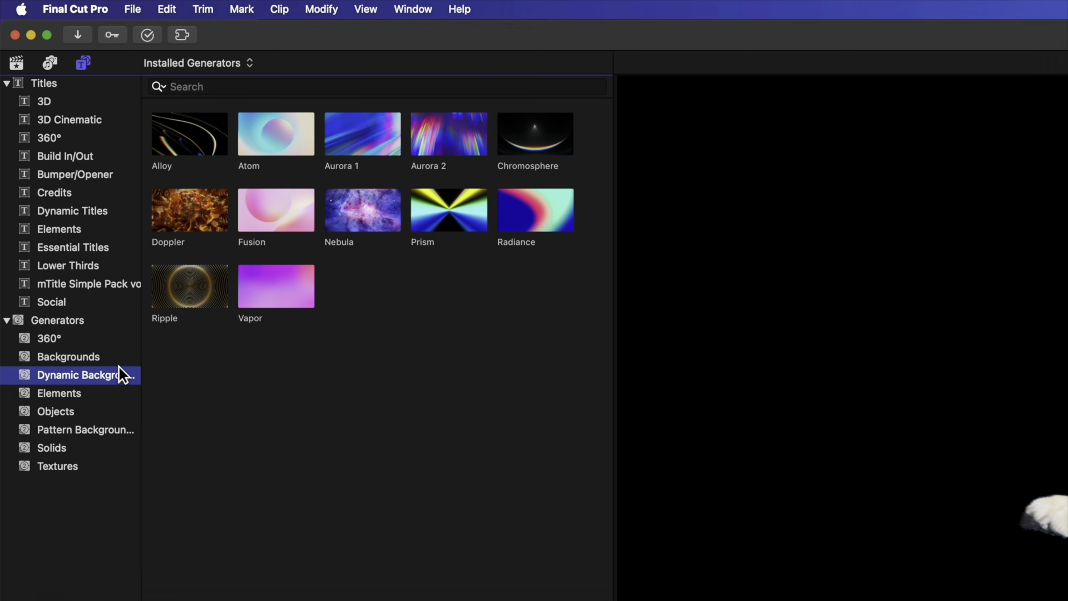
drag(200, 208, 134, 600)
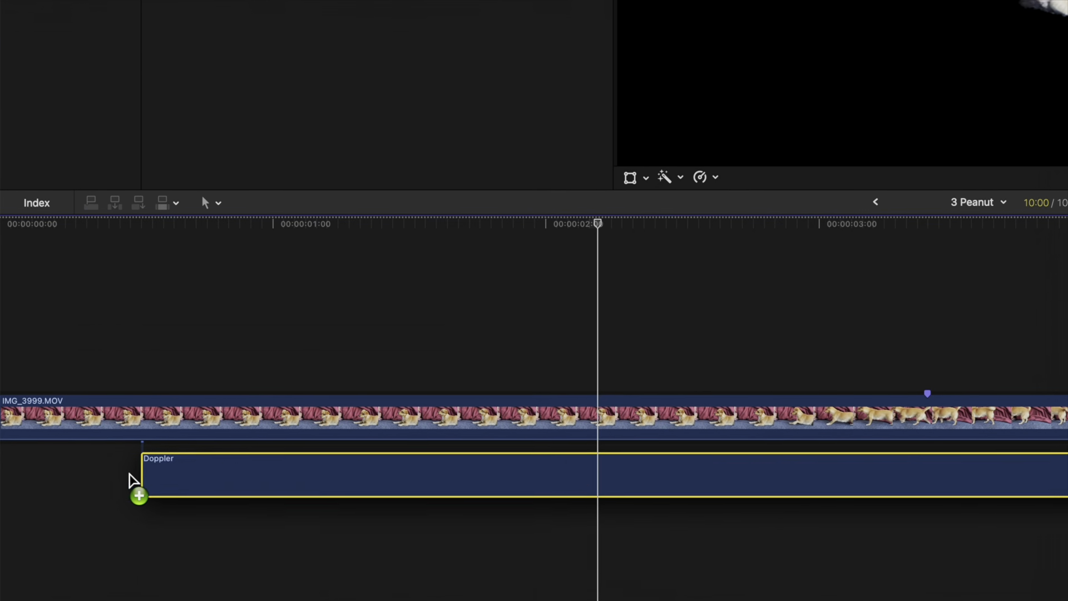
drag(129, 473, 26, 473)
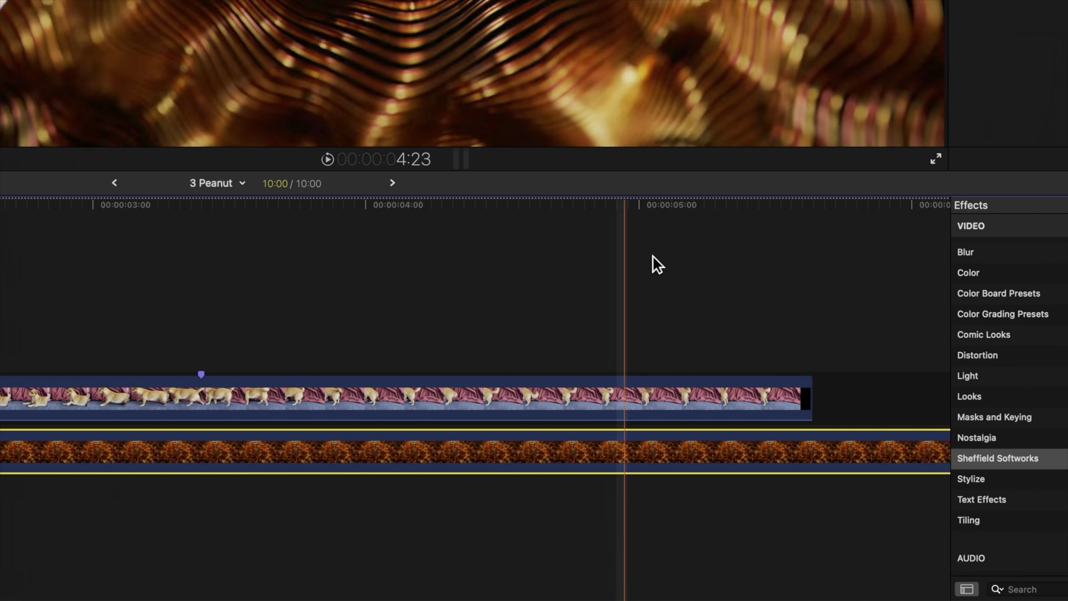
key(alt+bracketright)
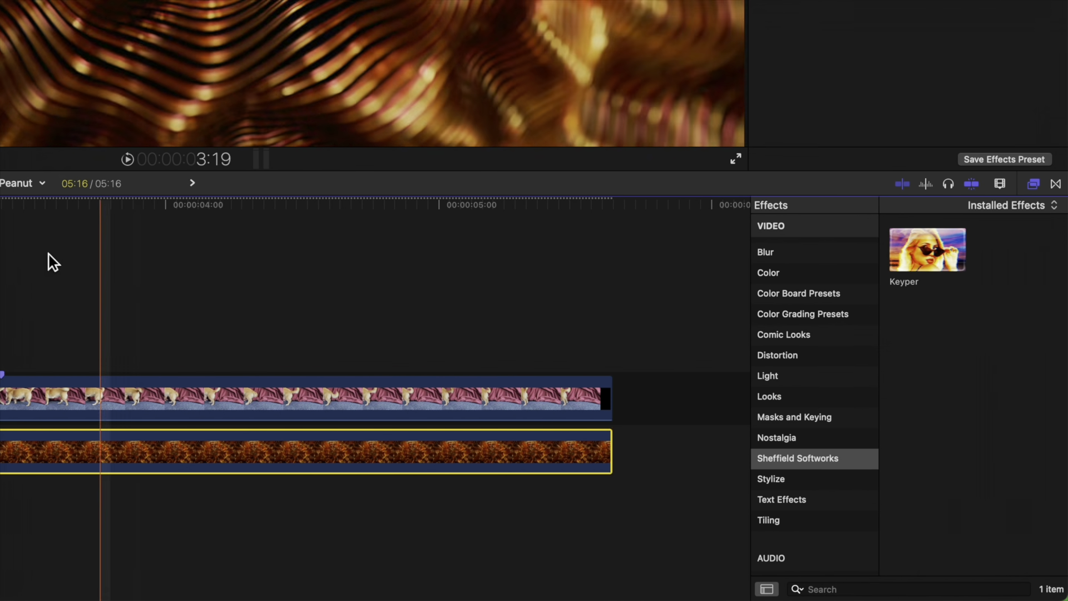
- Add the Drop Shadow effect to IMG_3999.MOV and reshape the shadow in the viewer so it falls behind the dog
click(0, 257)
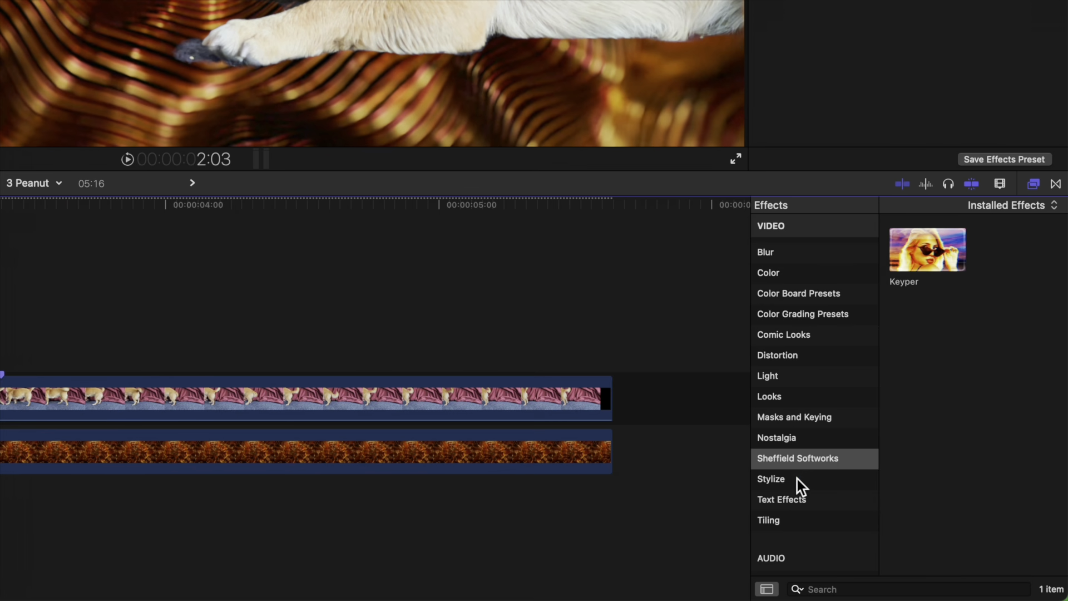
click(797, 479)
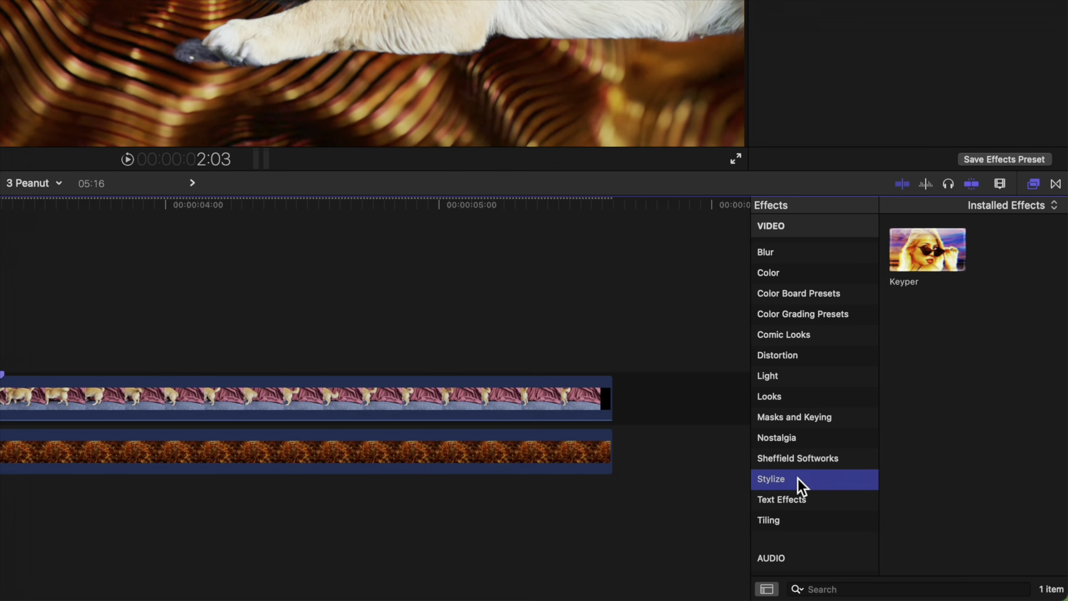
drag(909, 544, 549, 428)
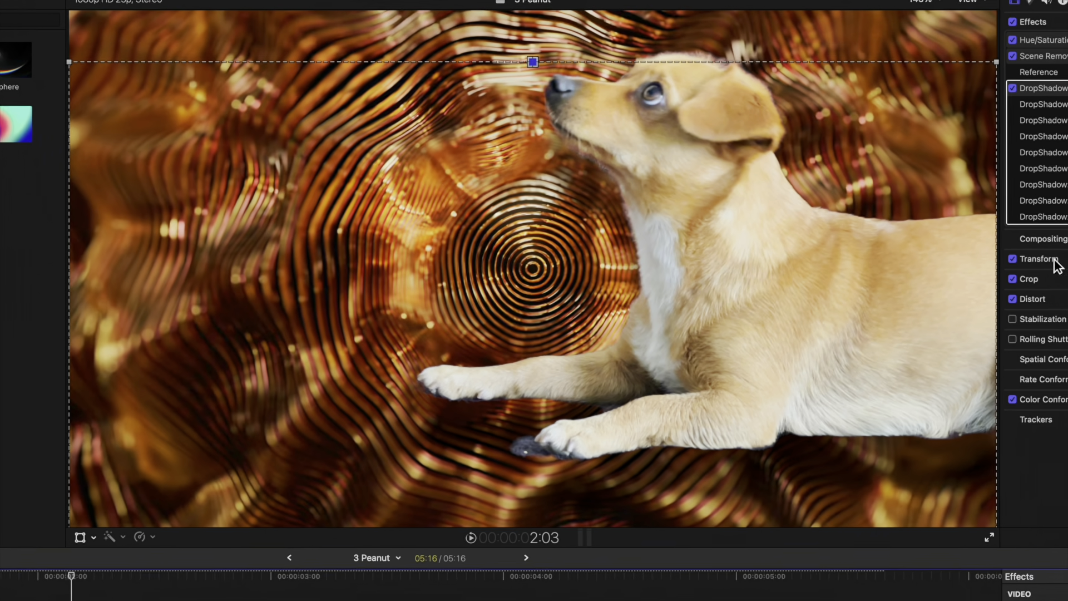
drag(550, 110, 516, 164)
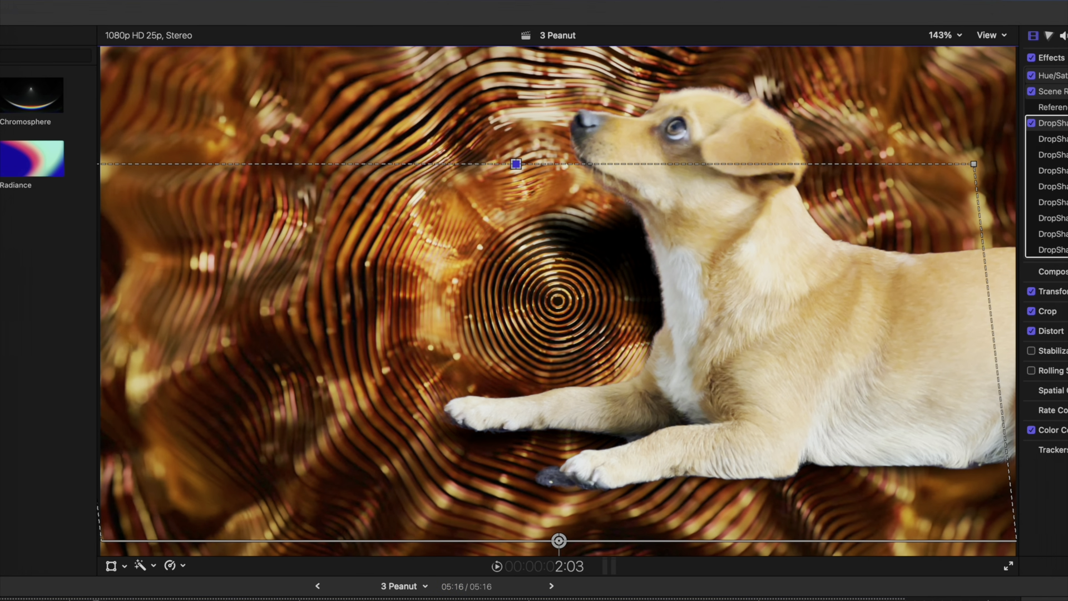
- Apply the Comic Basic effect to IMG_3999.MOV and play back the dog over the Doppler background
click(1052, 92)
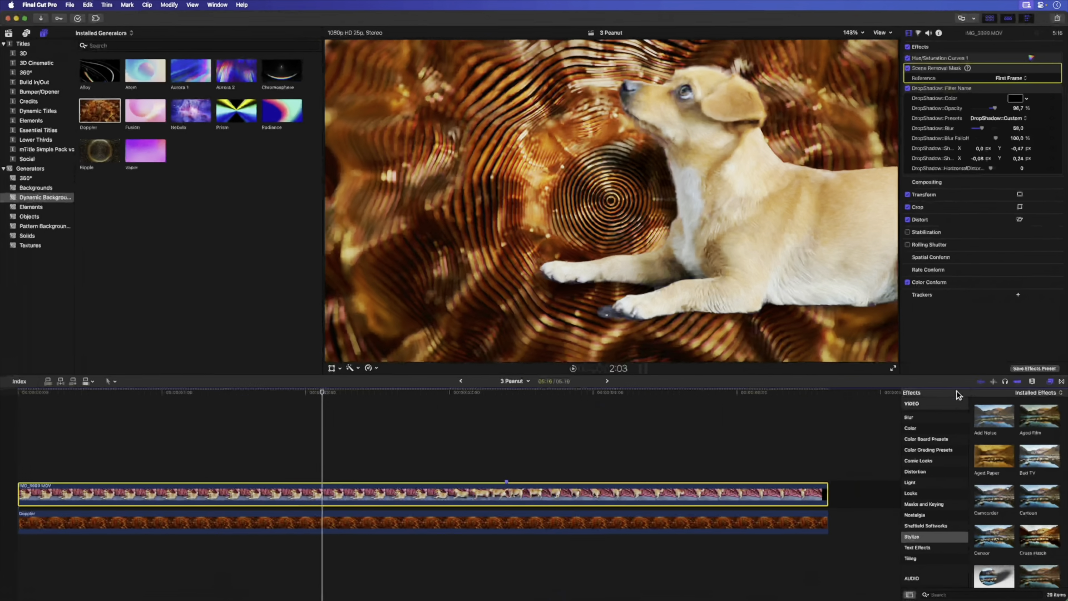
double_click(988, 438)
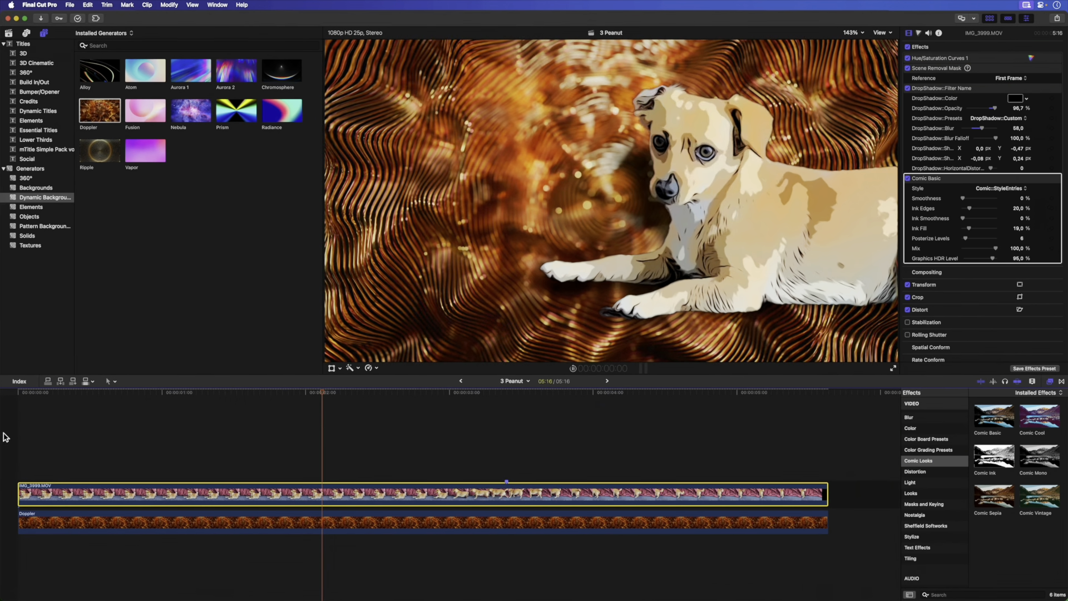
key(space)
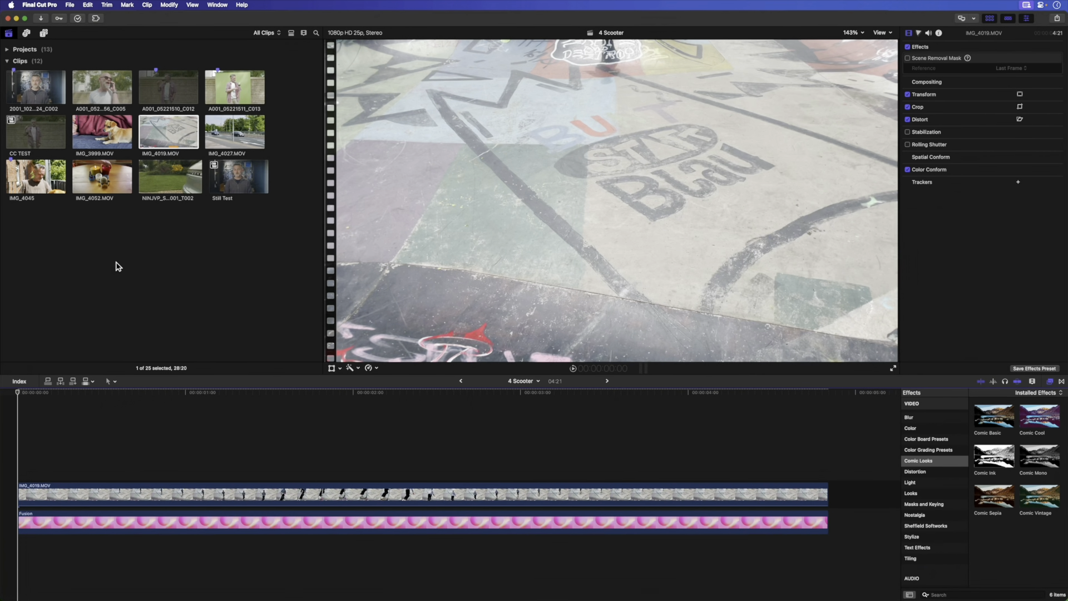
- Enable the Scene Removal Mask on IMG_4019.MOV in the 4 Scooter project and play the rider over the Fusion background
click(145, 139)
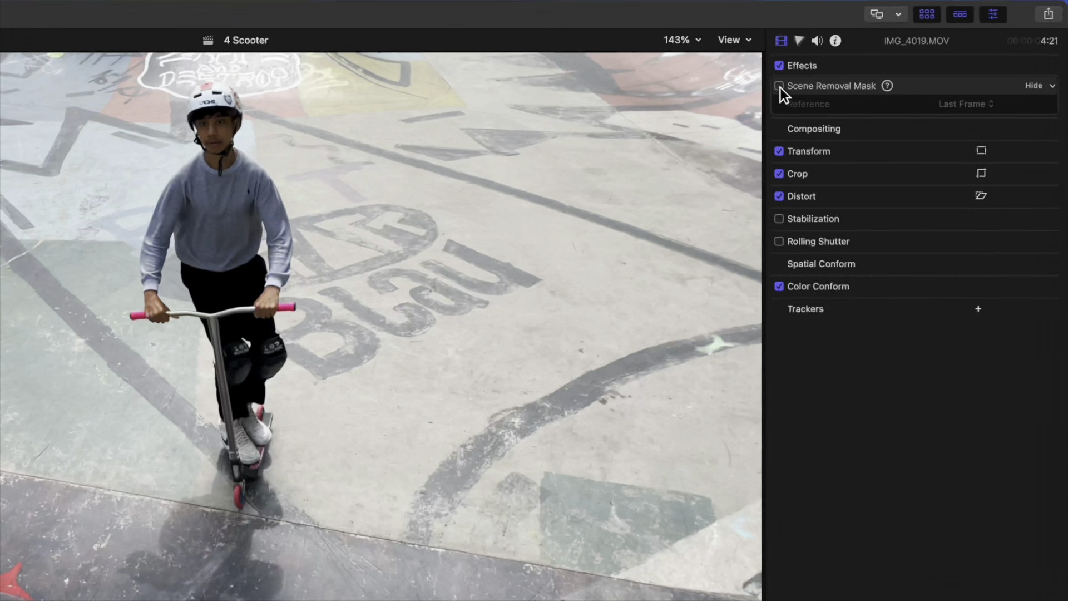
click(779, 86)
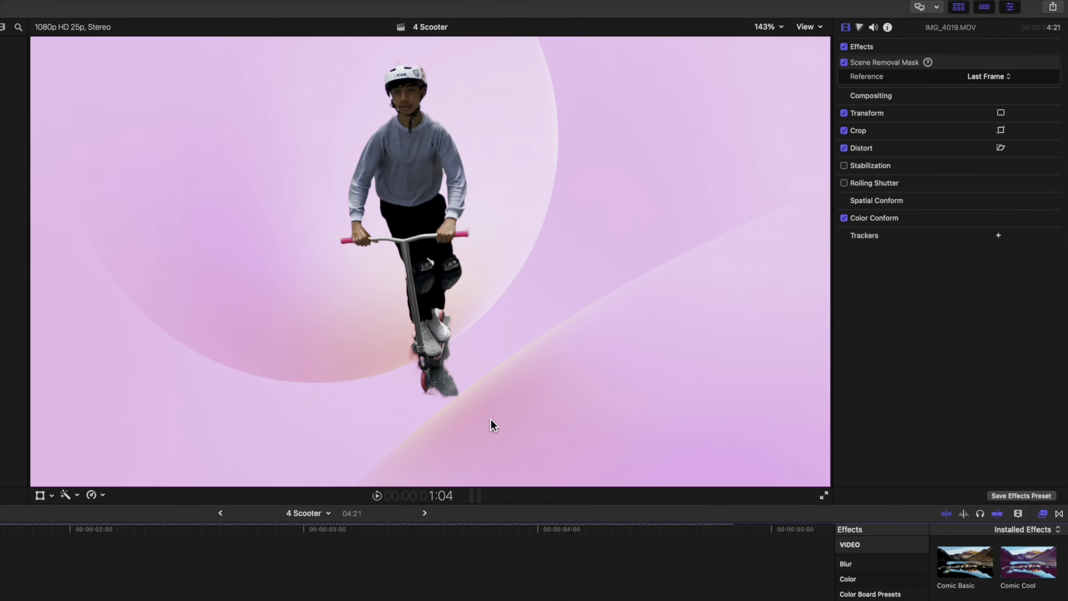
key(space)
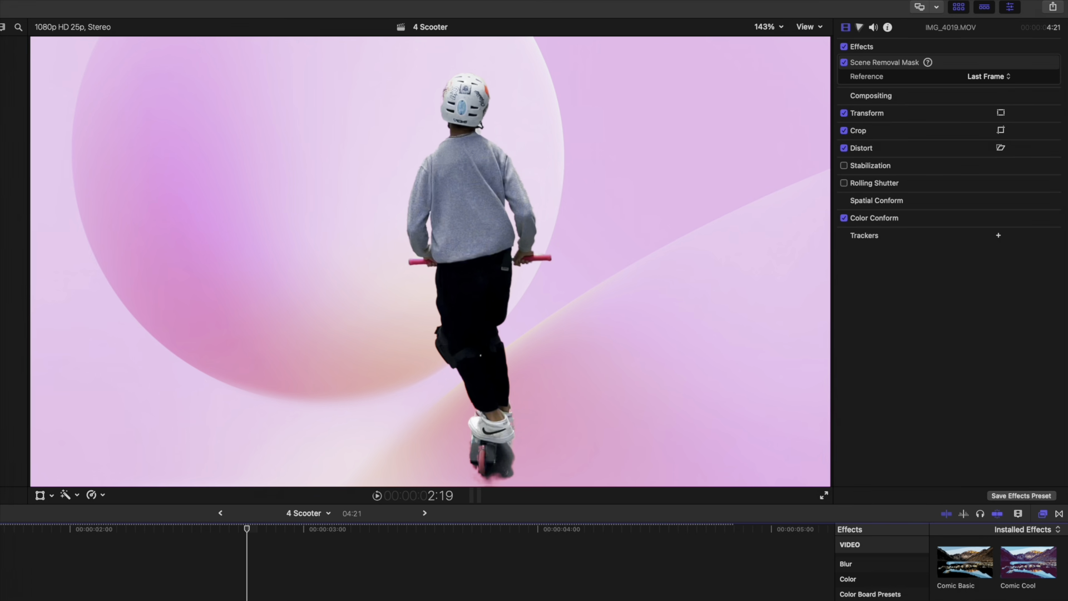
key(space)
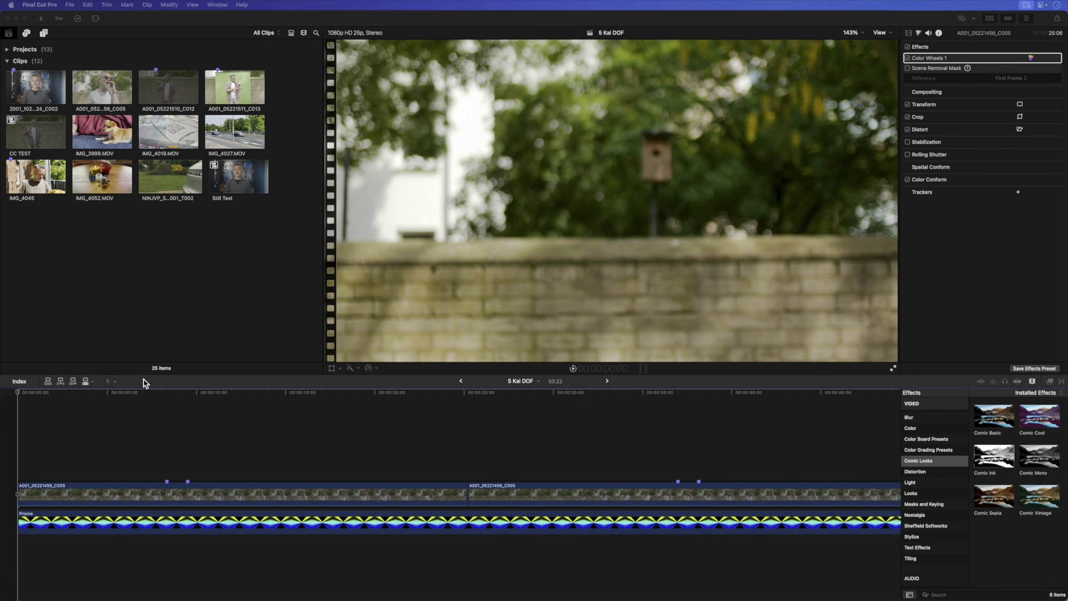
- Enable the Scene Removal Mask on the first A001_05221456_C005 clip in the 5 Kai DOF project and play it back
click(21, 421)
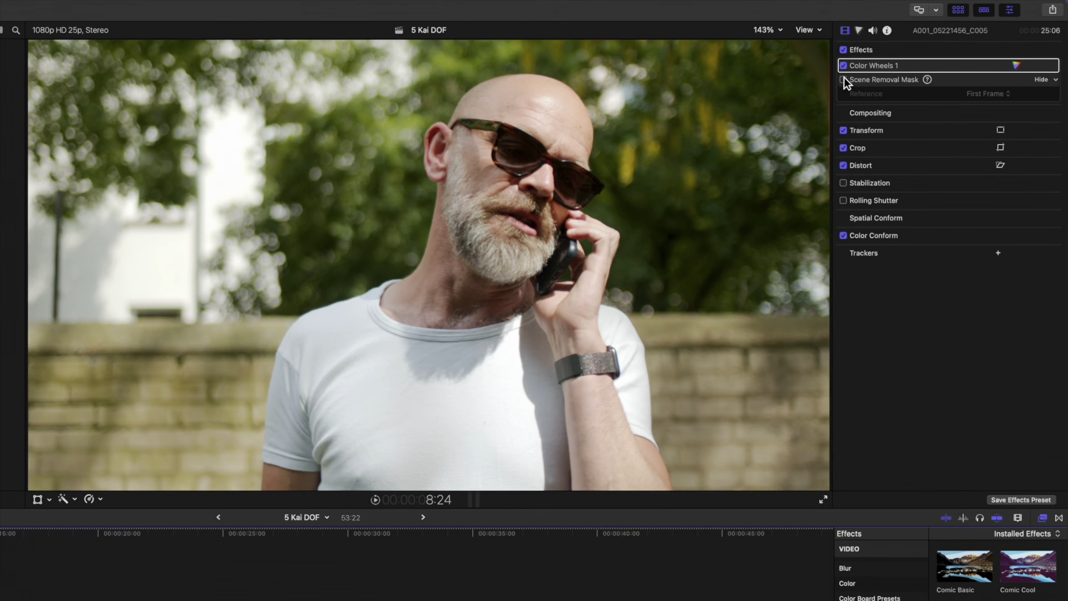
click(851, 78)
key(space)
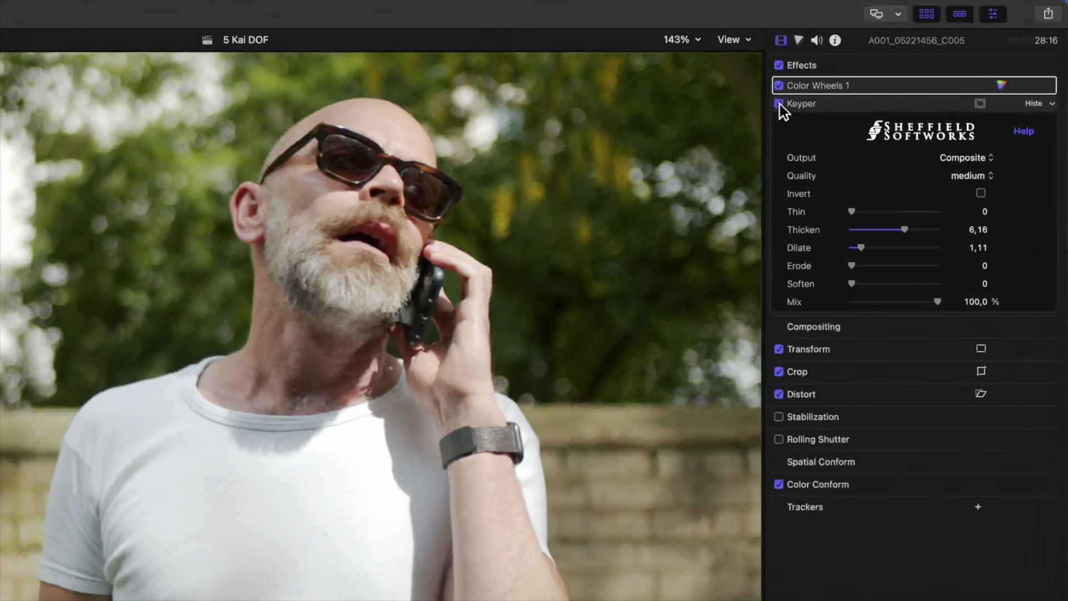
- Enable Keyper on the second A001_05221456_C005 clip and play back the keyed man over the Prisma background
click(784, 102)
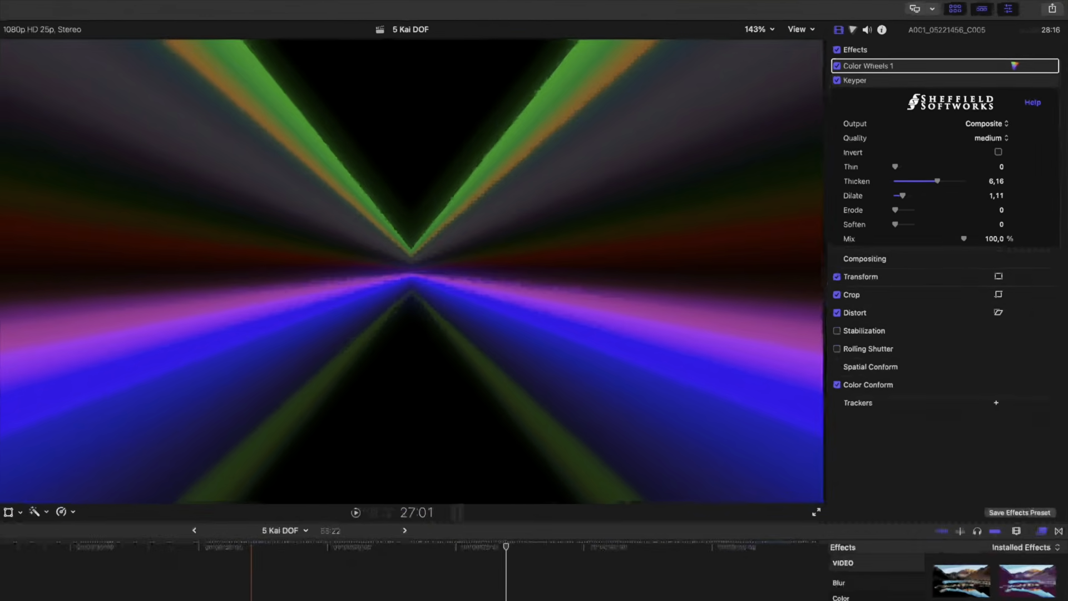
key(space)
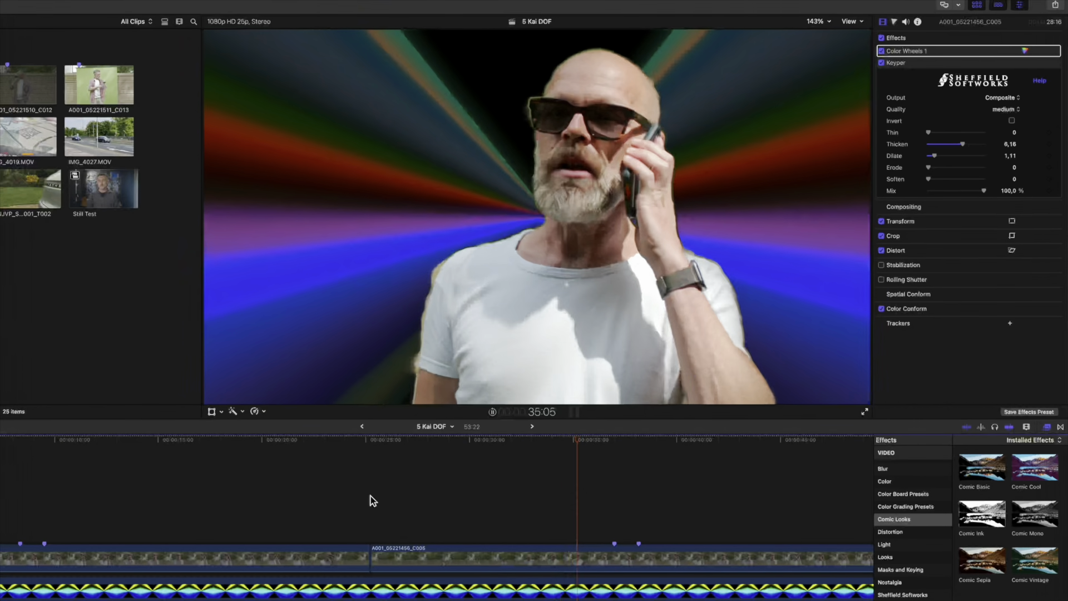
key(space)
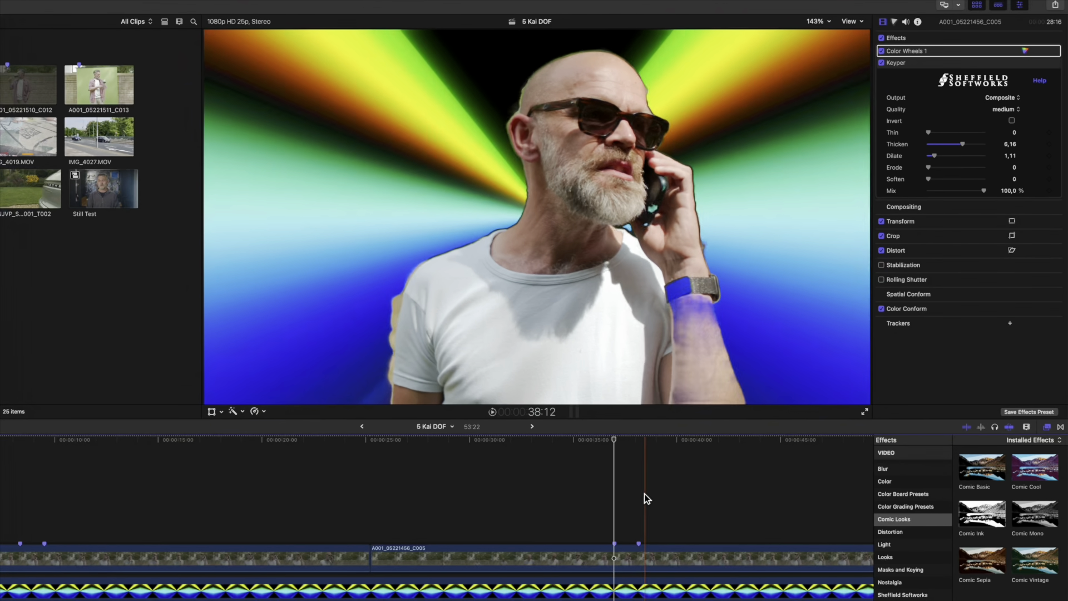
- Set Keyper's Quality to high on the second clip and raise Thin slightly, judging the edges at 38:04
click(639, 495)
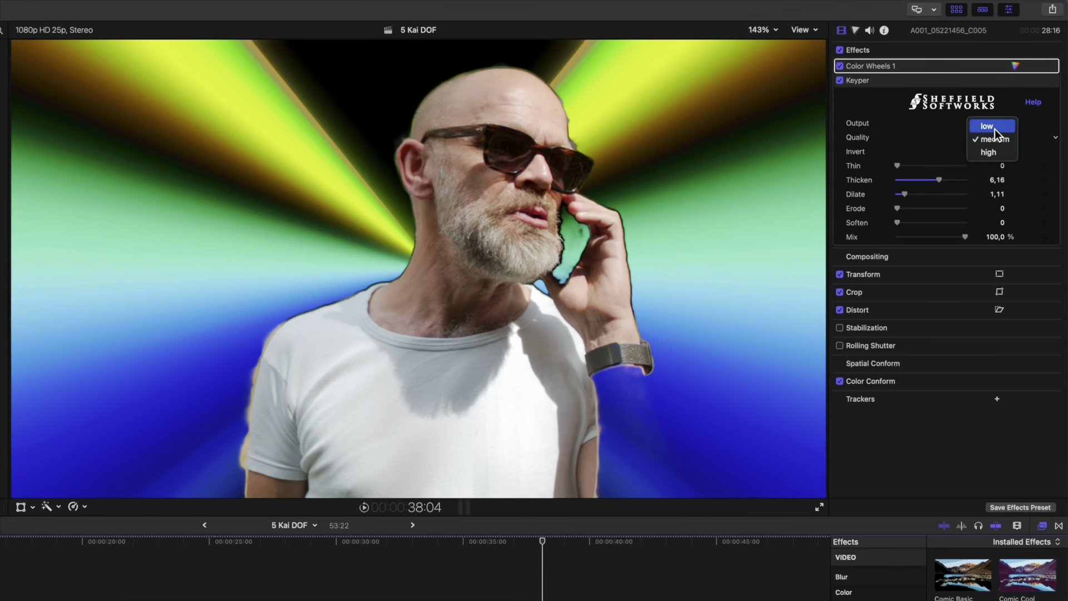
click(995, 152)
mouse_move(897, 166)
mouse_down()
mouse_move(931, 169)
mouse_move(876, 179)
mouse_move(905, 196)
mouse_move(929, 165)
mouse_move(904, 166)
mouse_up()
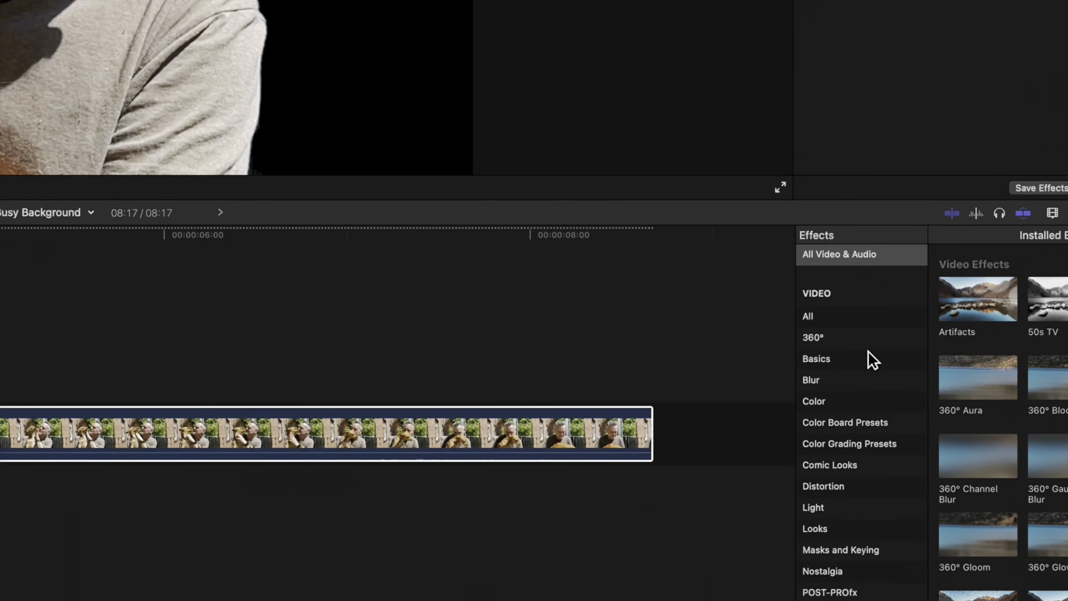
- Apply the POST-PROfx SRM Editor effect to the IMG_4045.MOV clip and expand its Alpha Levels settings
scroll(868, 350, down, 5)
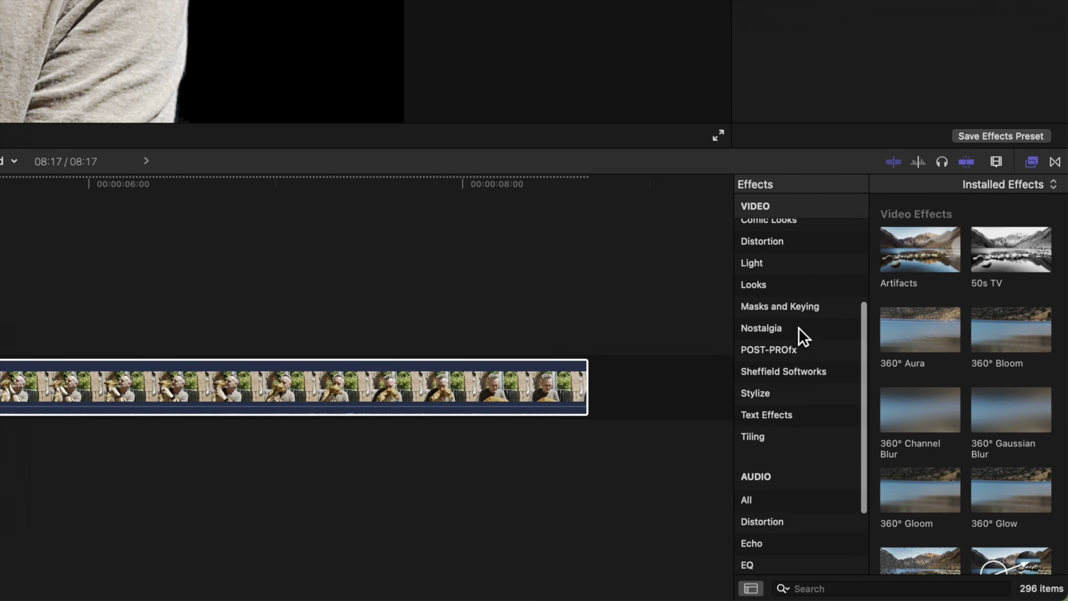
click(855, 394)
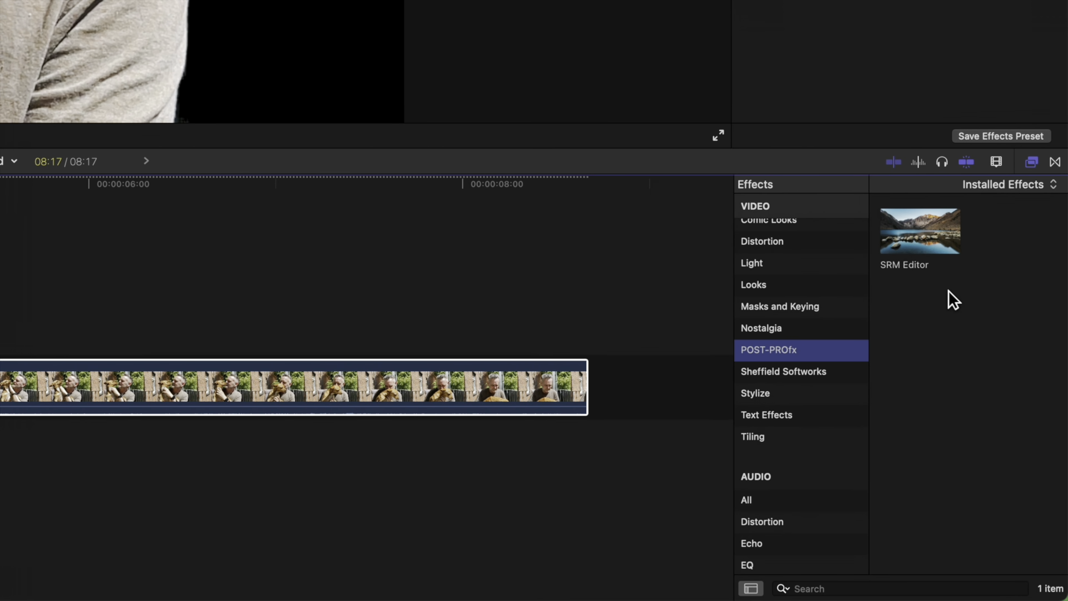
drag(930, 230, 502, 368)
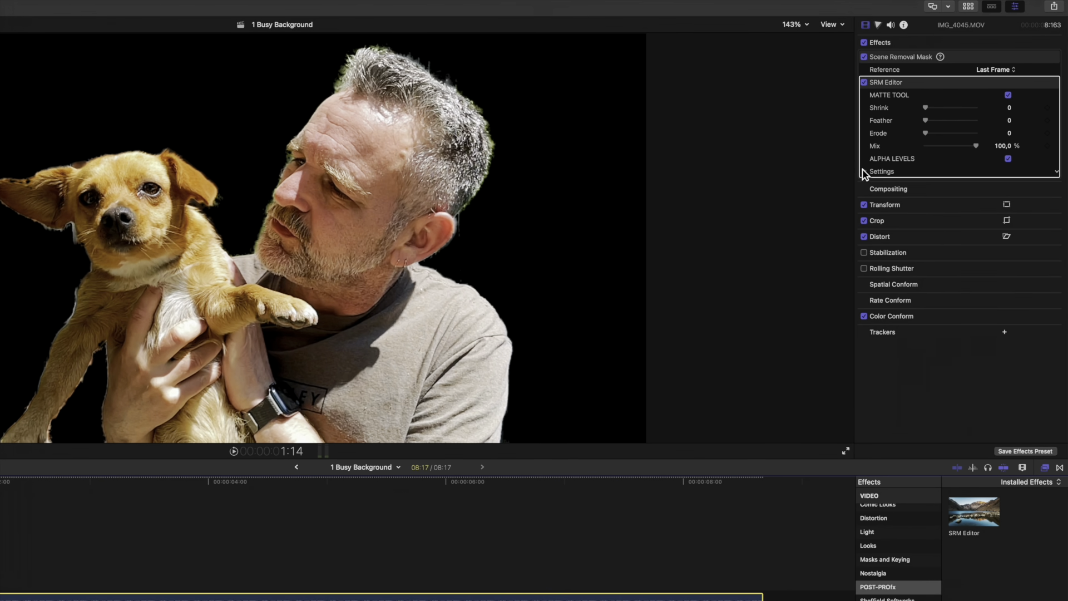
click(865, 172)
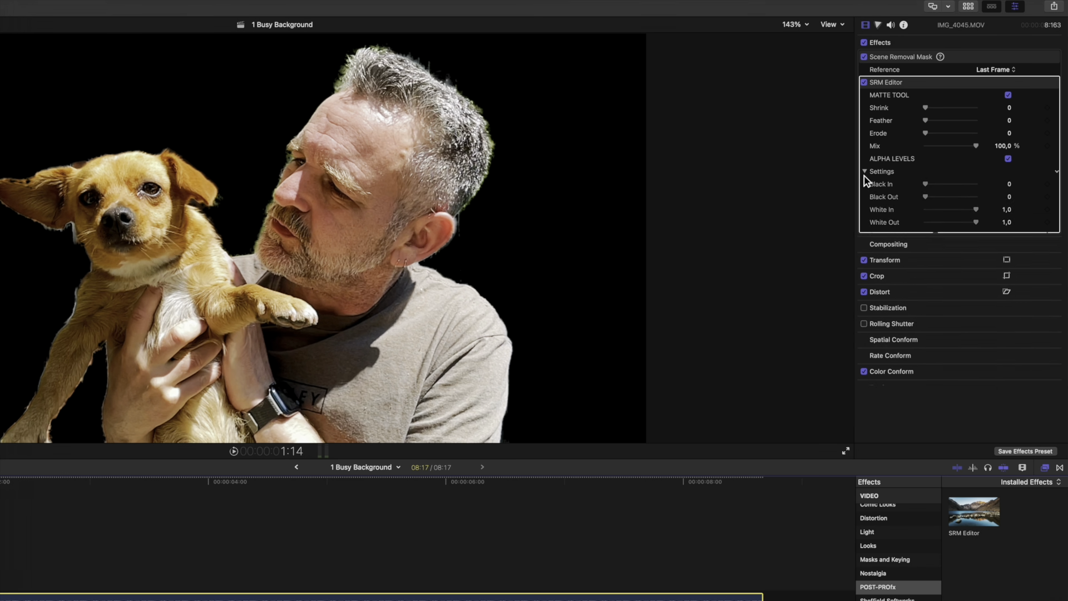
- While viewing the alpha channel, set SRM Editor's Shrink to 0,55 and Gamma to 1,22, and compare the result with the effect off in all channels
click(830, 25)
click(863, 205)
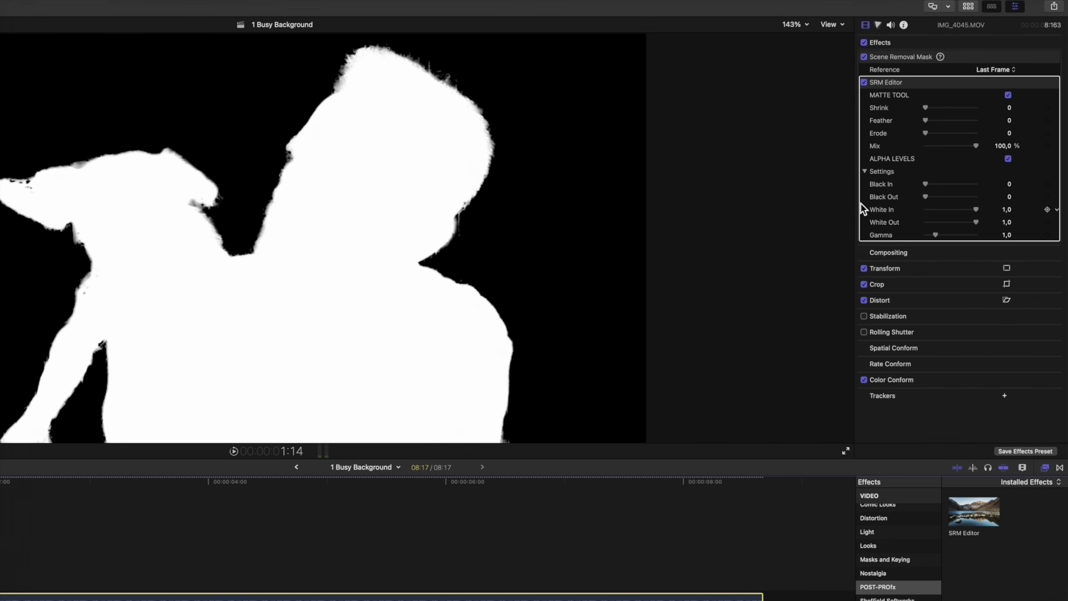
drag(820, 66, 831, 66)
mouse_move(841, 292)
mouse_down()
mouse_move(857, 289)
mouse_move(844, 292)
mouse_up()
click(835, 23)
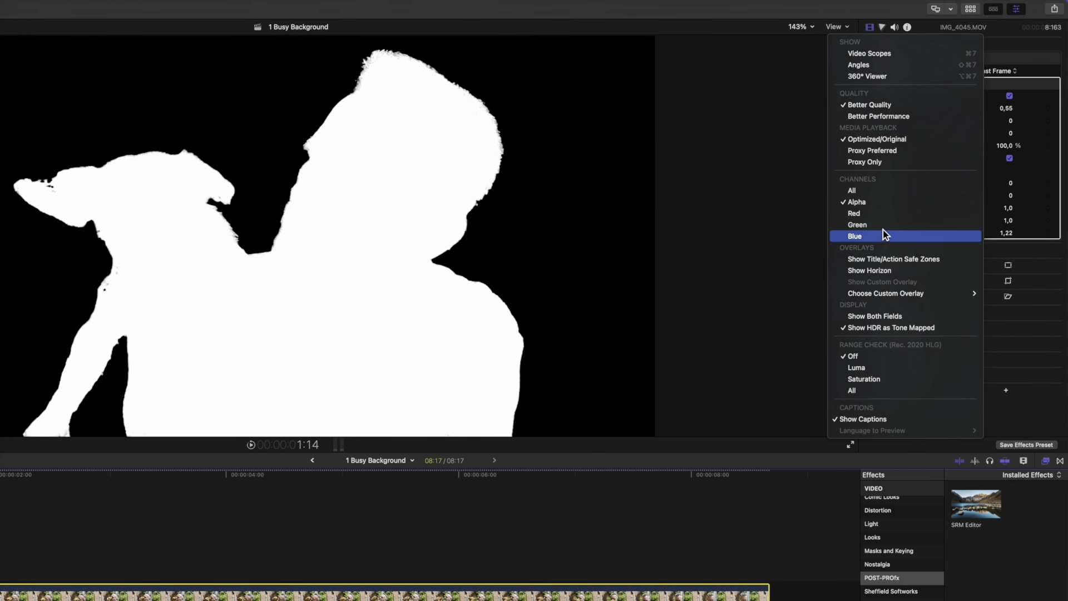
click(877, 190)
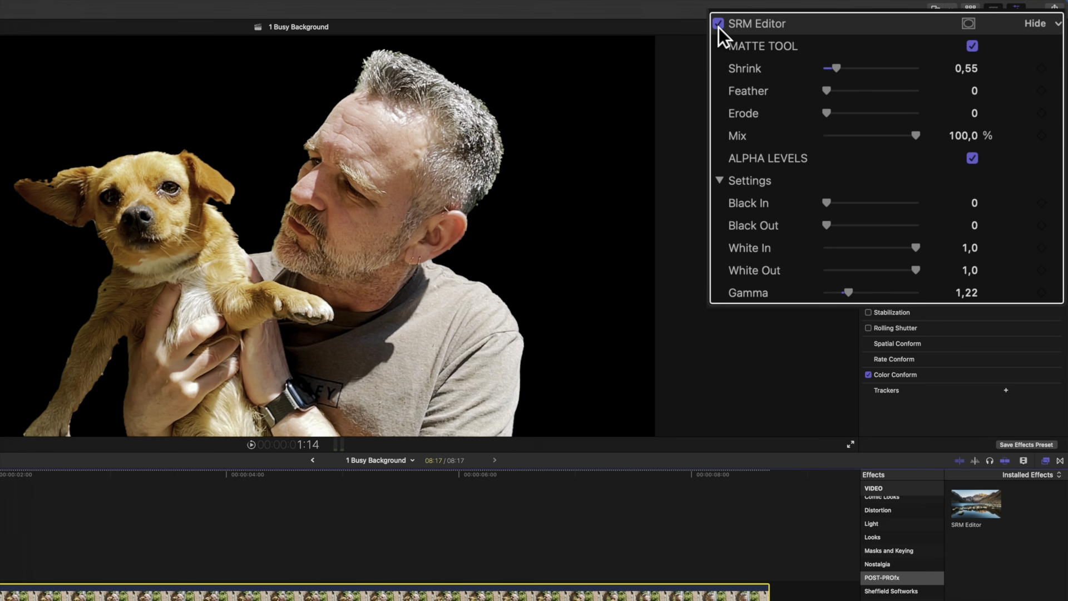
click(718, 24)
click(718, 24)
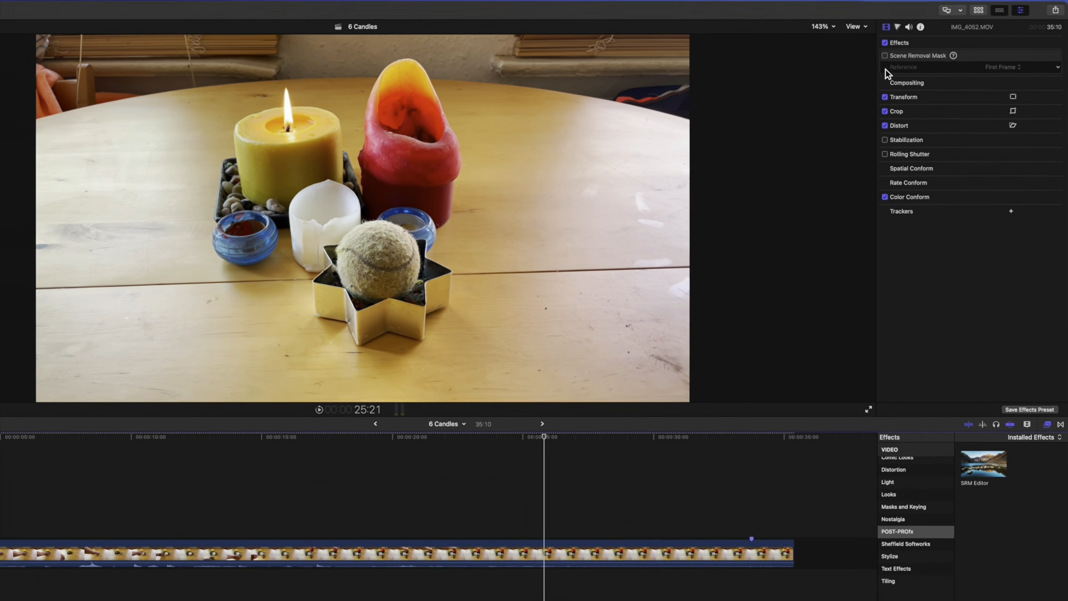
- Enable the Scene Removal Mask on IMG_4052.MOV in the 6 Candles project and add a Draw Mask to the upper copy
click(907, 58)
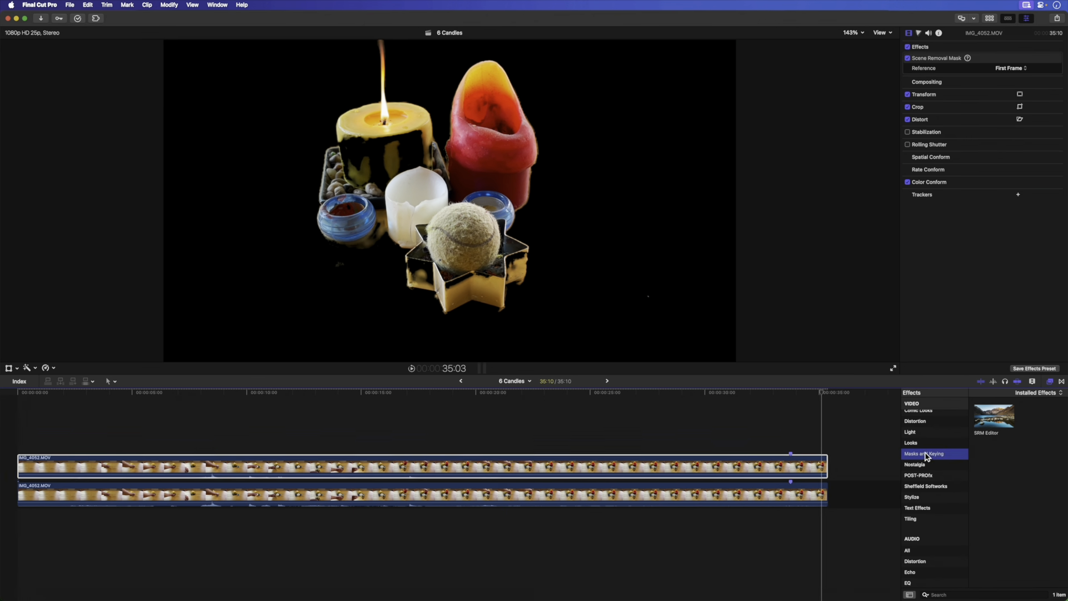
drag(1039, 416, 781, 464)
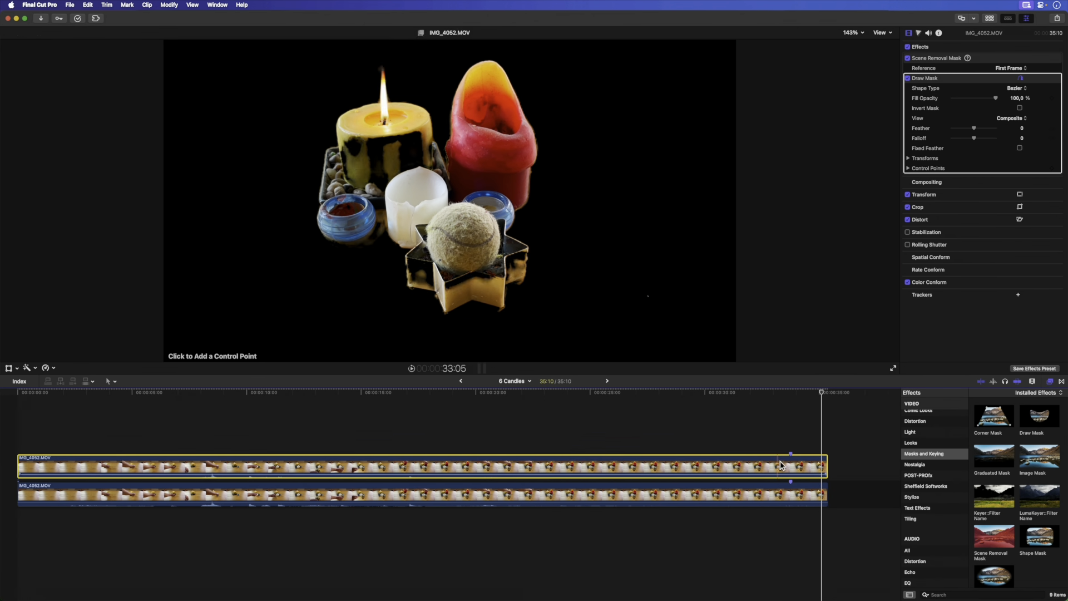
- Remove the Scene Removal Mask from the upper candles clip and outline the yellow candle and star-shaped holder with the Draw Mask
key(Delete)
click(932, 59)
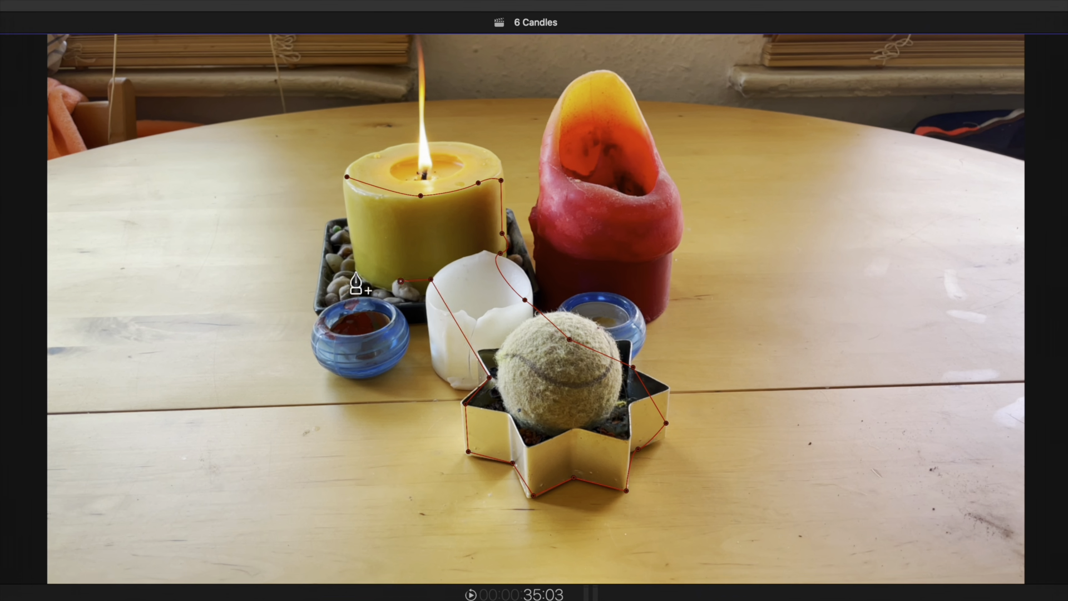
drag(633, 367, 679, 389)
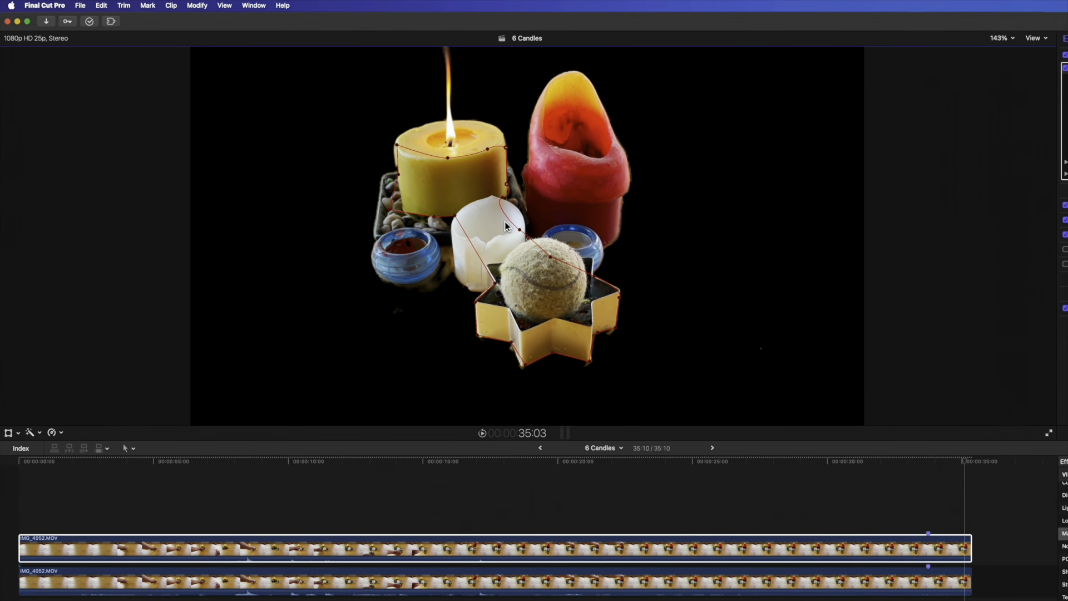
click(737, 486)
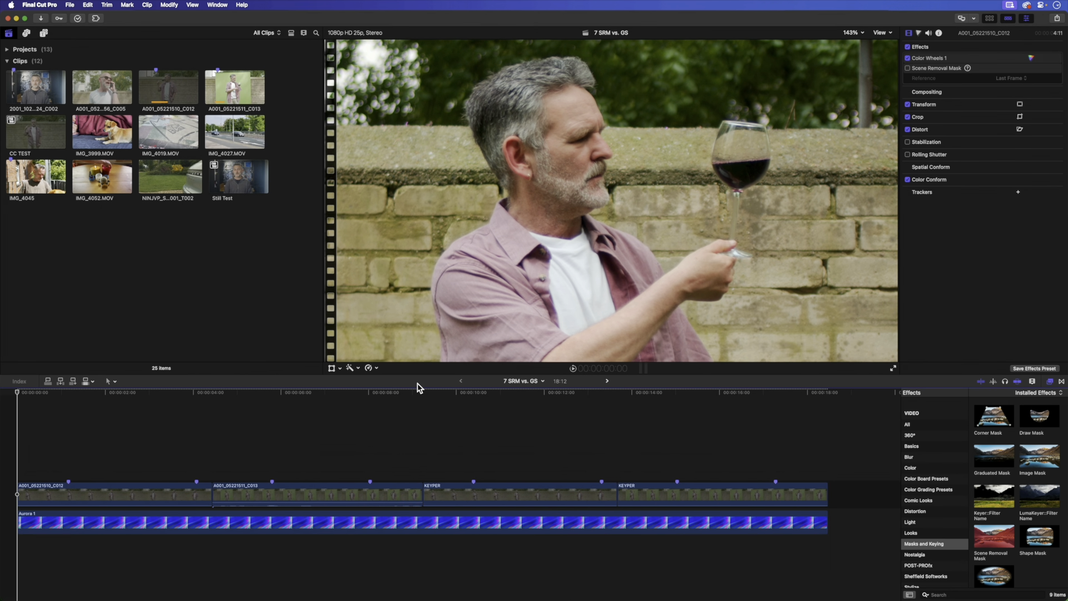
- Enable the Scene Removal Mask on the A001_05221510_C012 and A001_05221511_C013 clips in the 7 SRM vs. GS project
key(space)
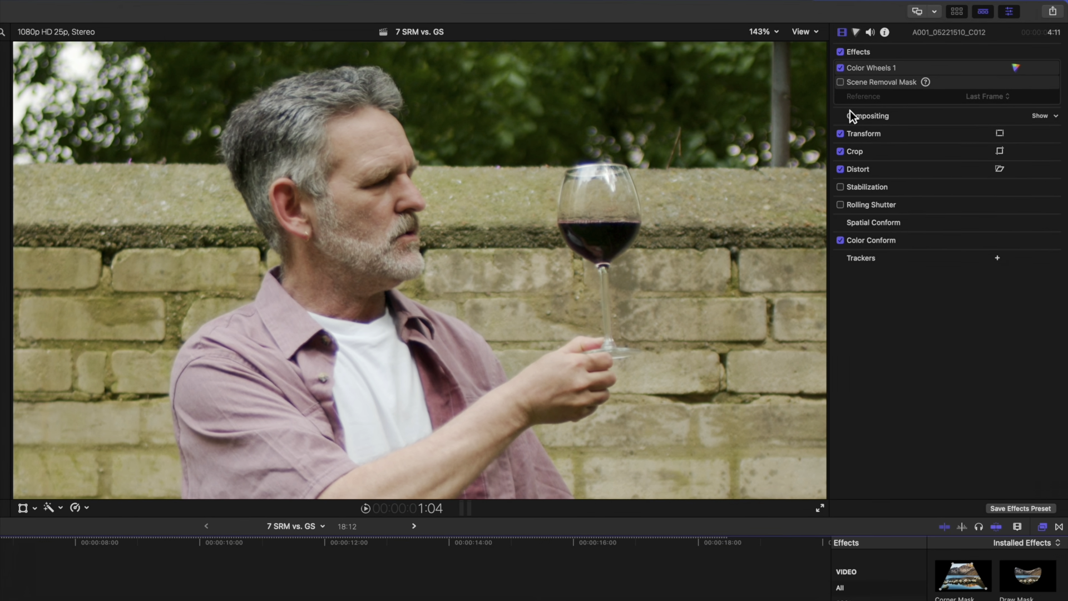
click(840, 82)
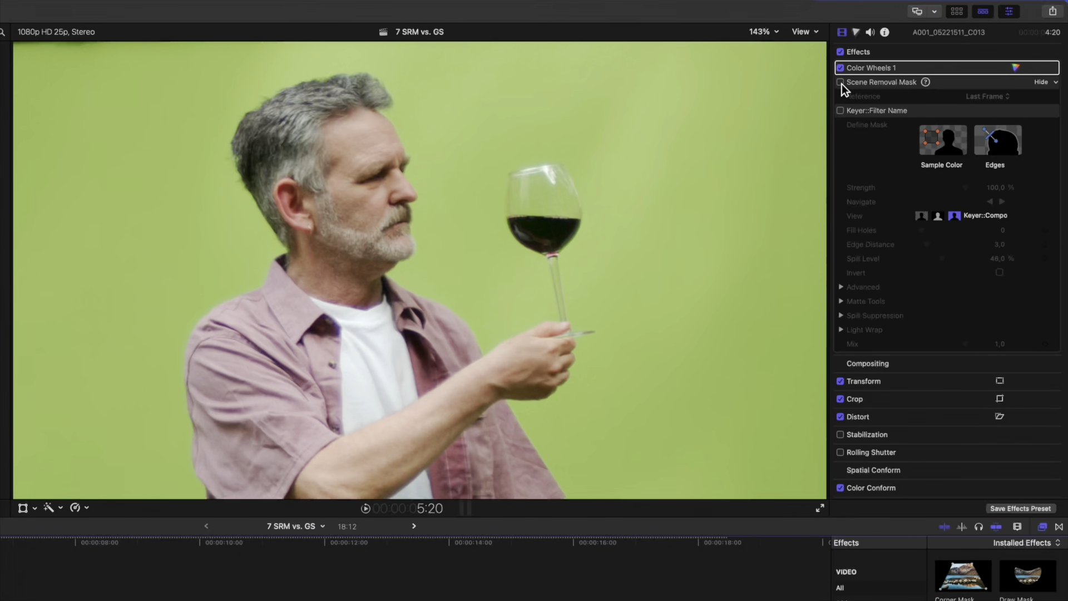
click(840, 82)
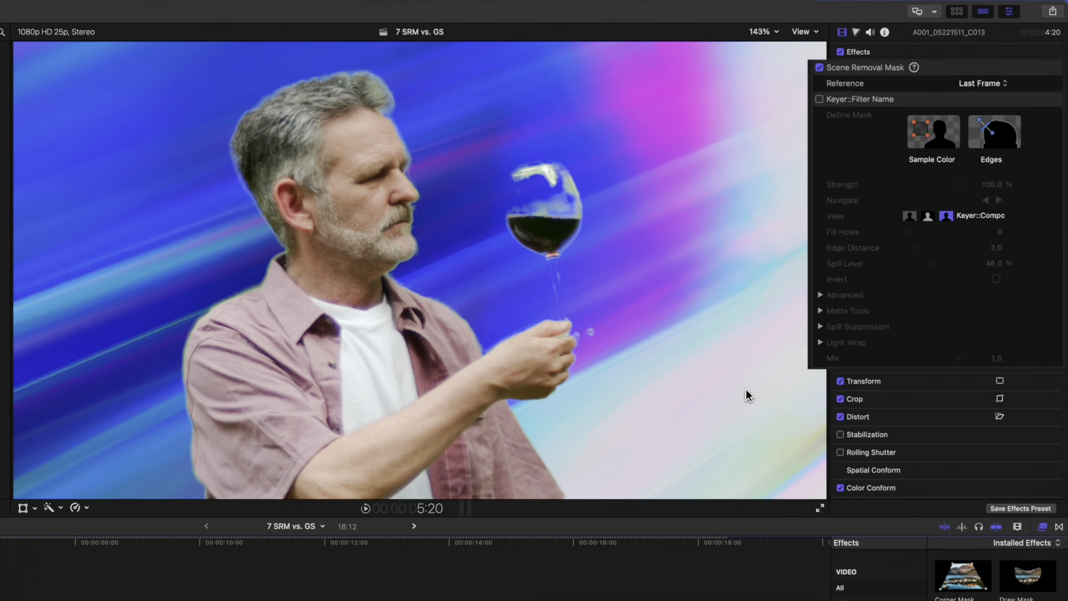
- Switch the green-screen clip A001_05221511_C013 from the Scene Removal Mask to the Keyer effect and play it back
click(734, 18)
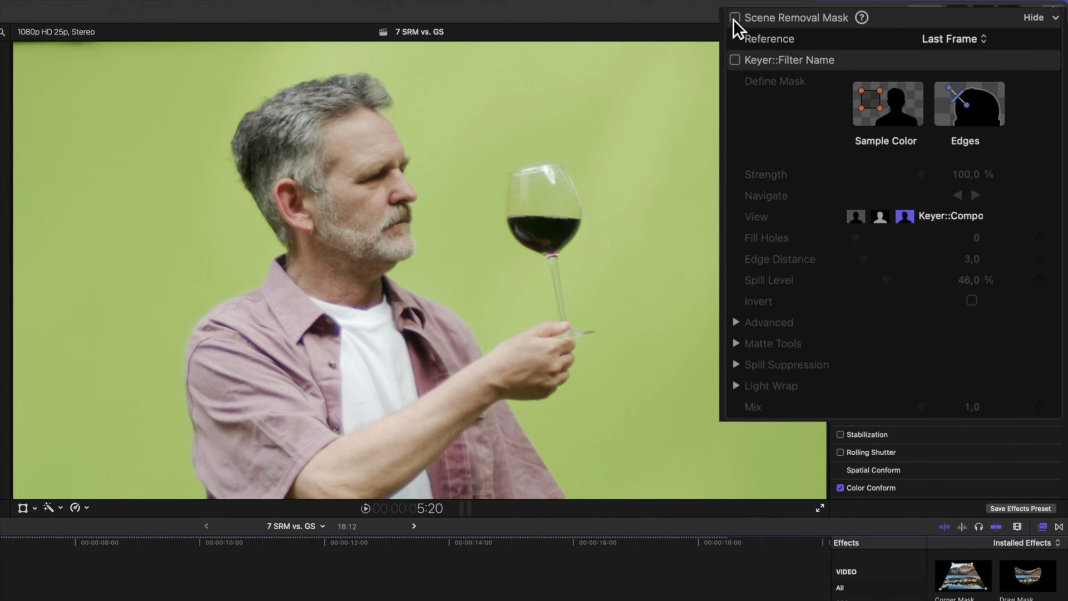
click(733, 59)
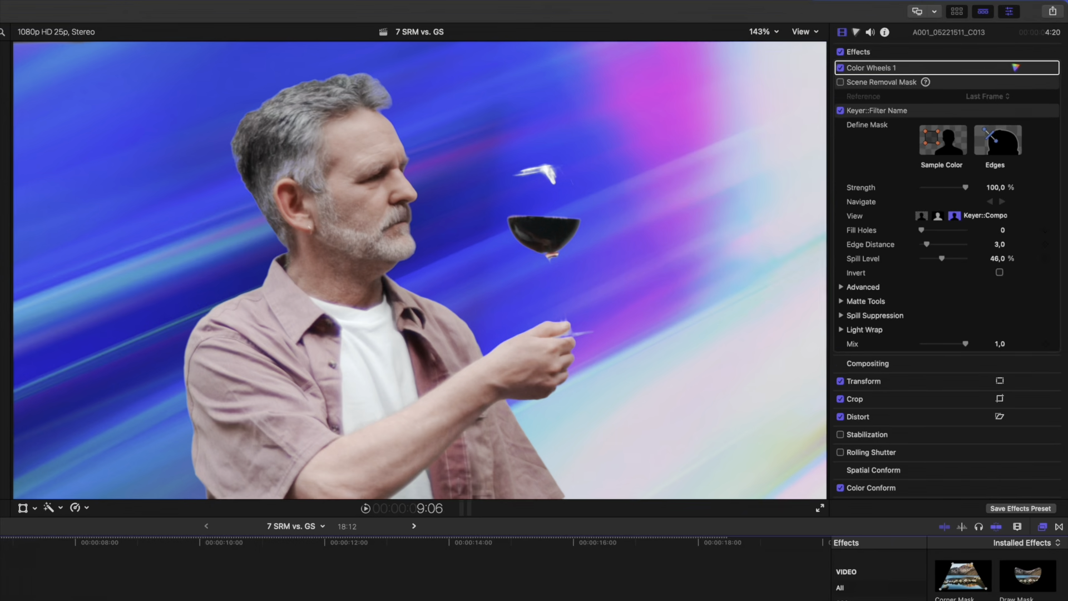
key(space)
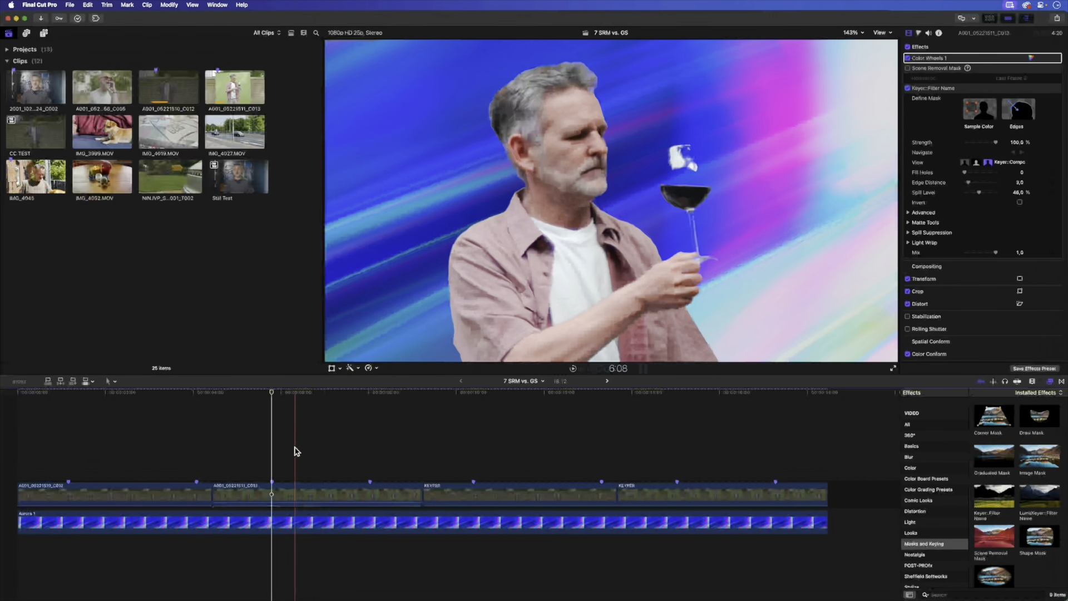
- Enable Keyper on the first KEYPER clip, with the brick wall, and play it over the Aurora background
click(473, 464)
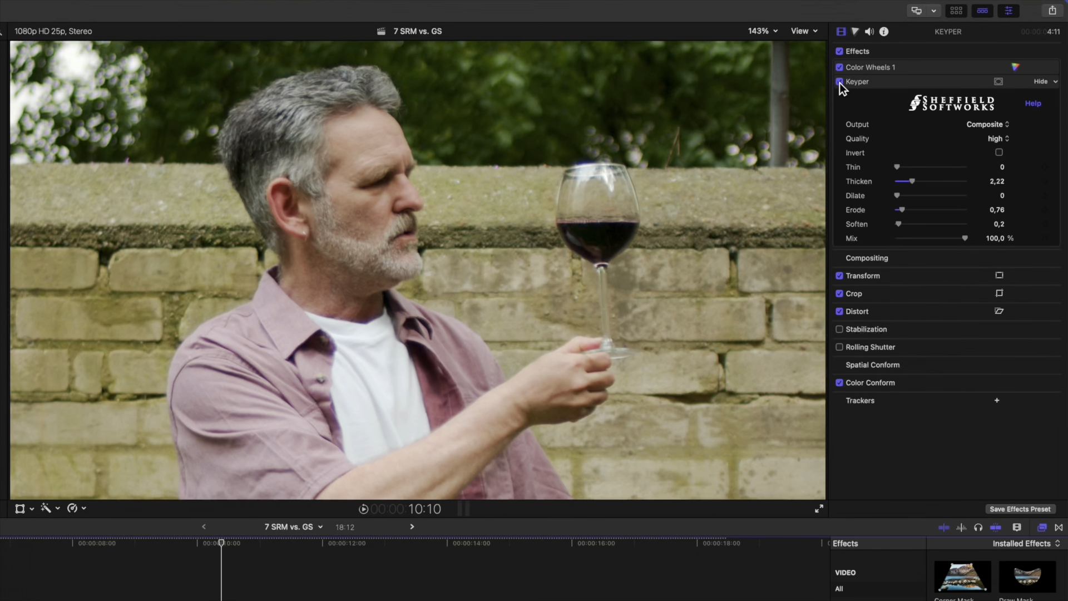
click(839, 82)
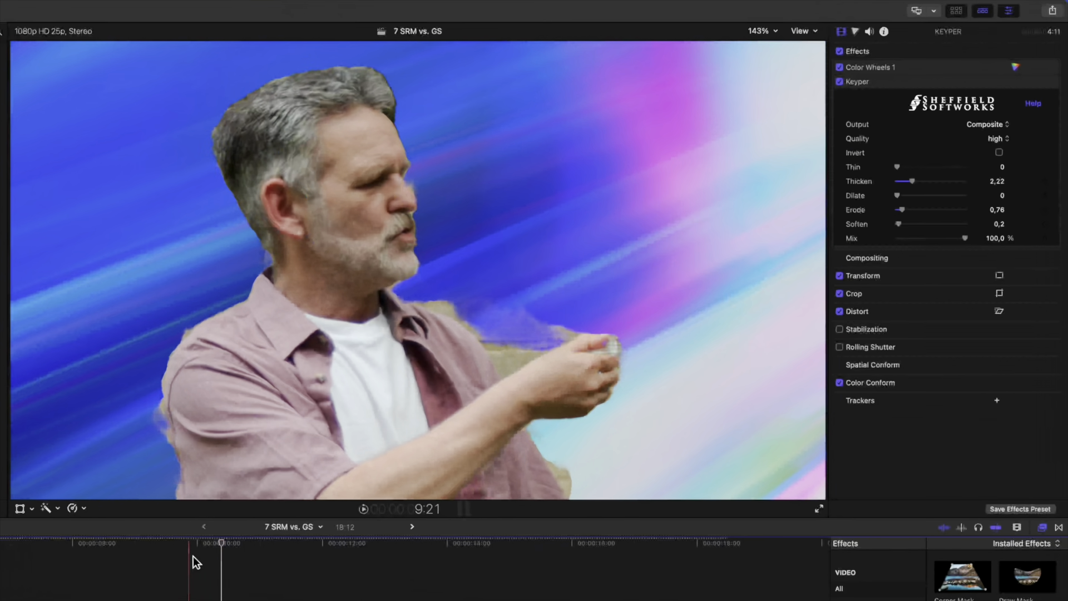
key(space)
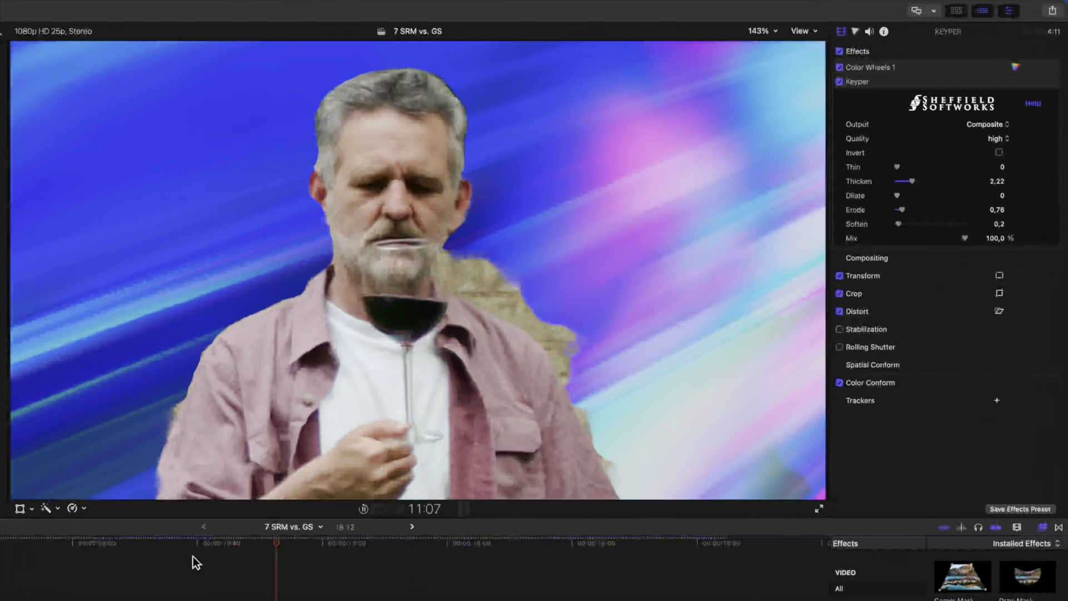
key(space)
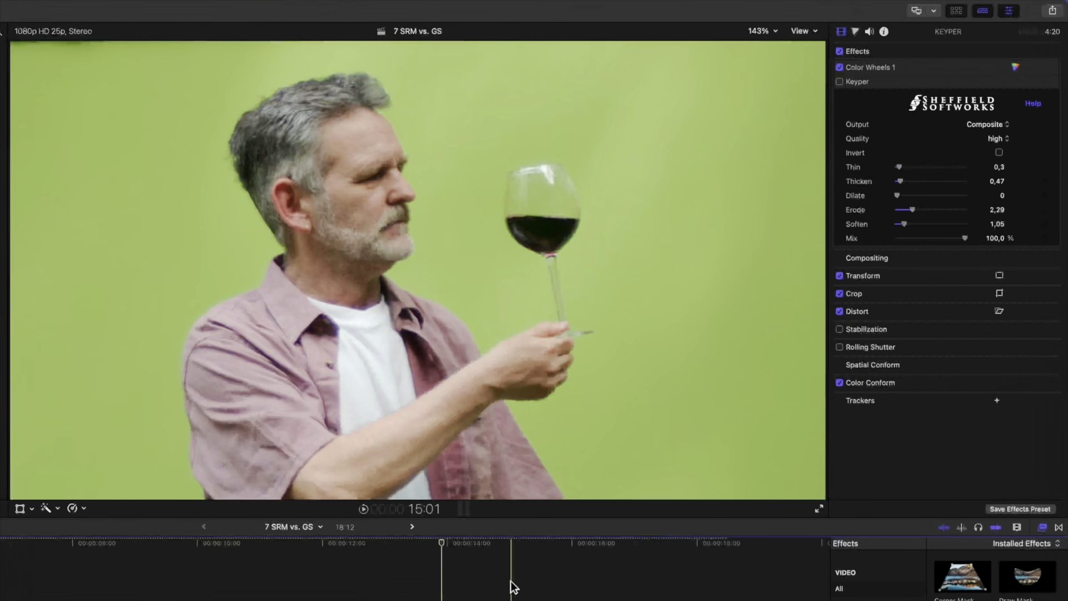
- Enable Keyper on the second KEYPER clip, with the green screen, and play it back
click(839, 82)
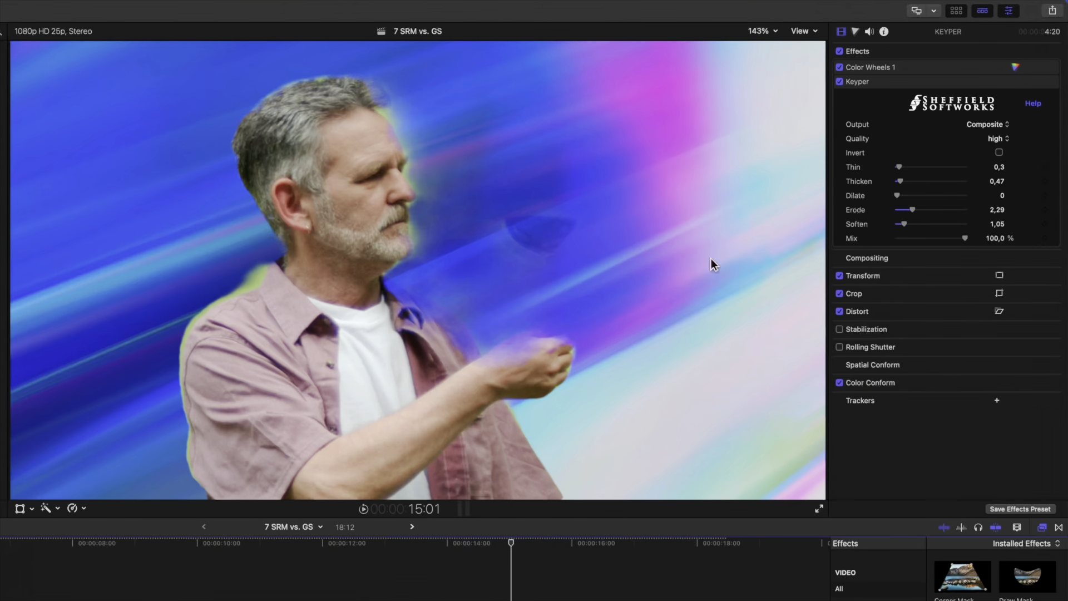
key(space)
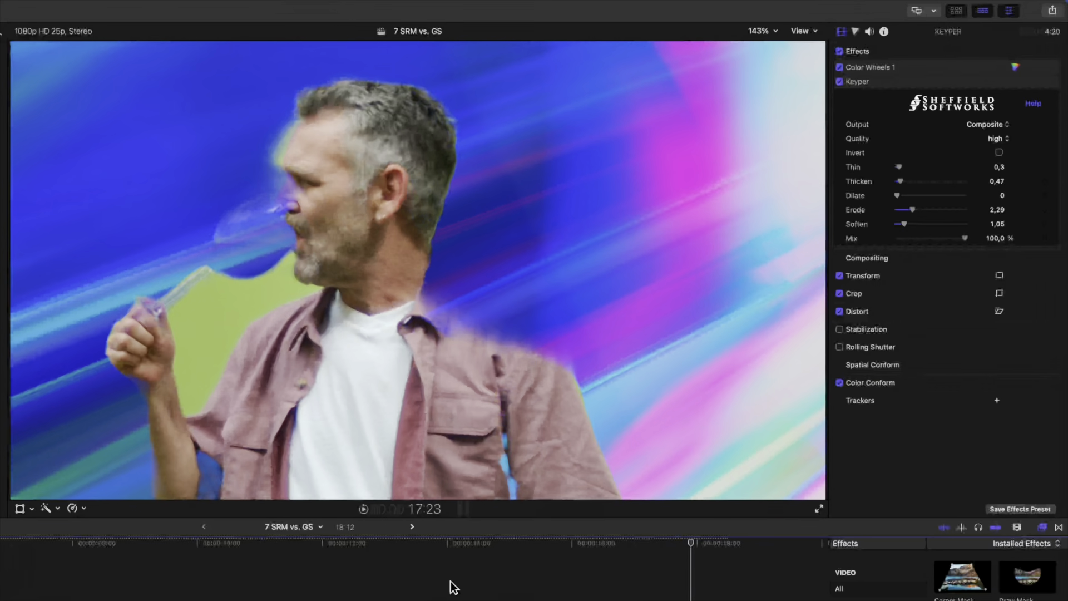
key(space)
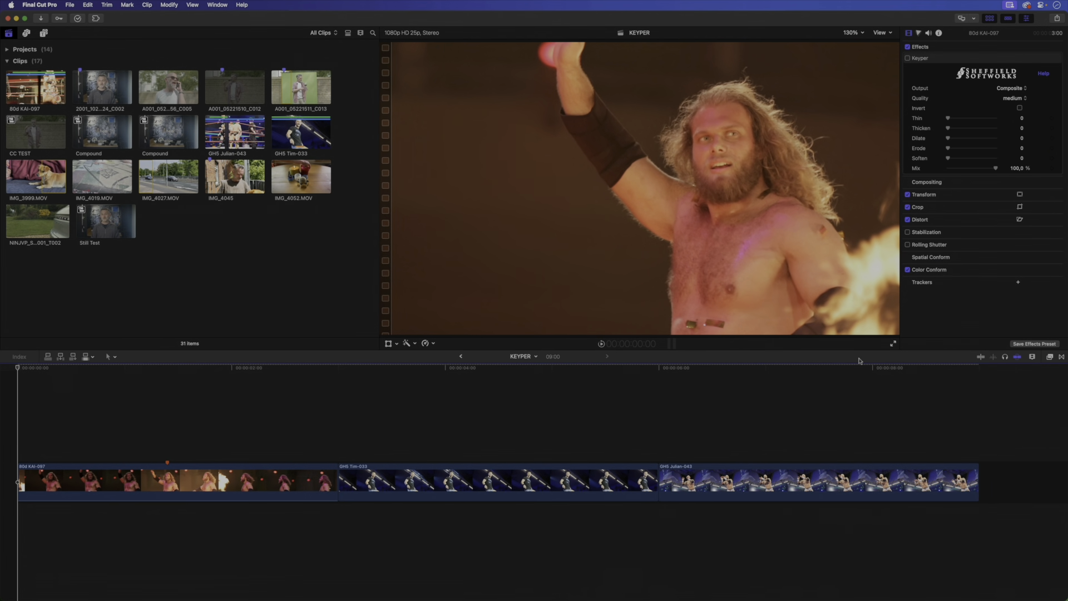
- Play the three wrestler clips in the KEYPER project, enable Keyper on all of them together, and play the keyed result
key(space)
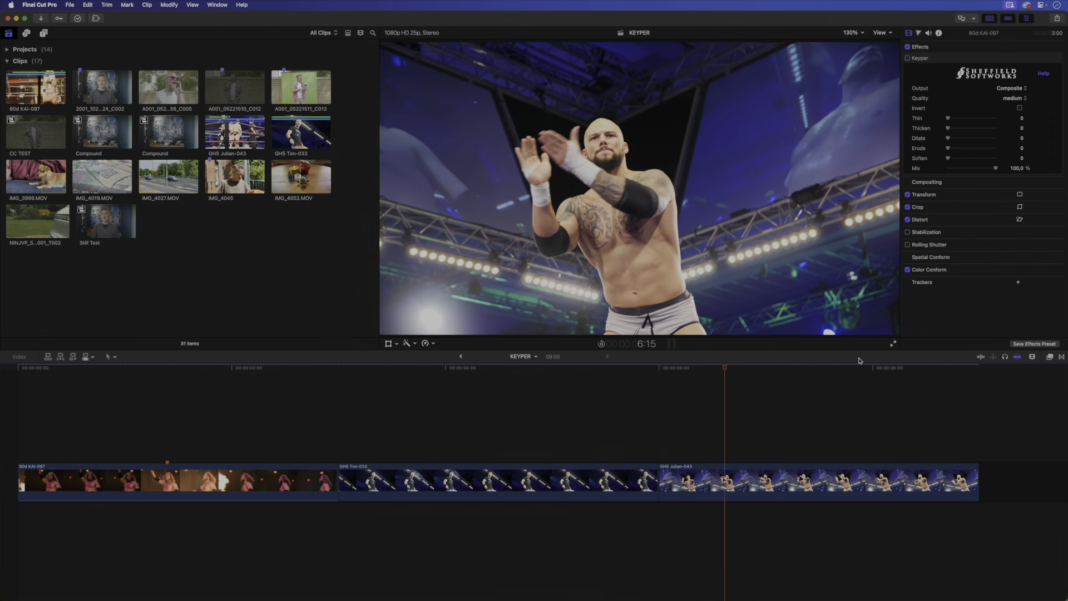
drag(735, 441, 412, 497)
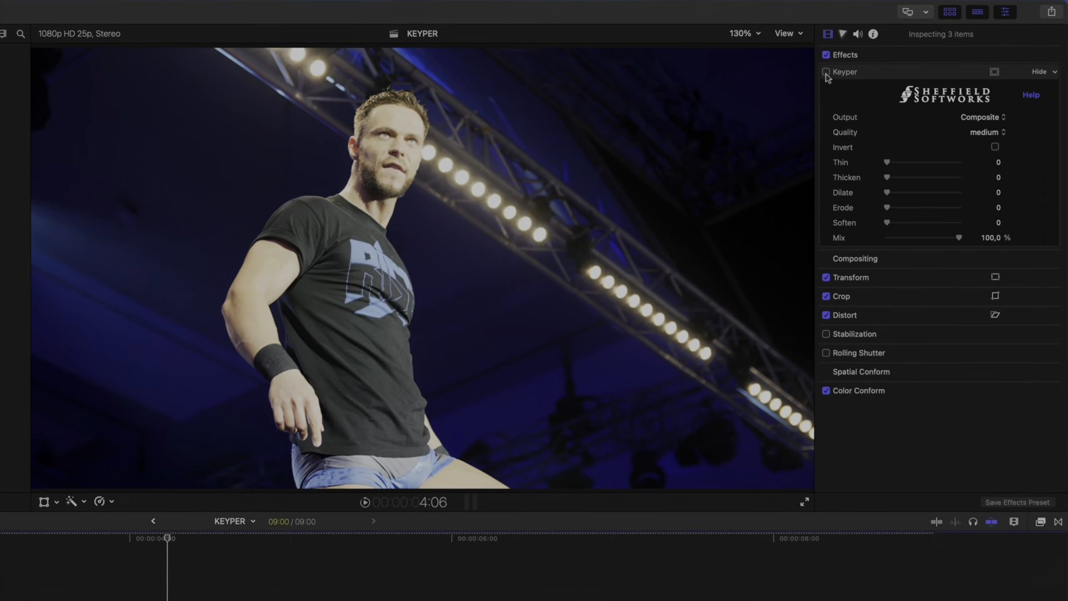
click(907, 58)
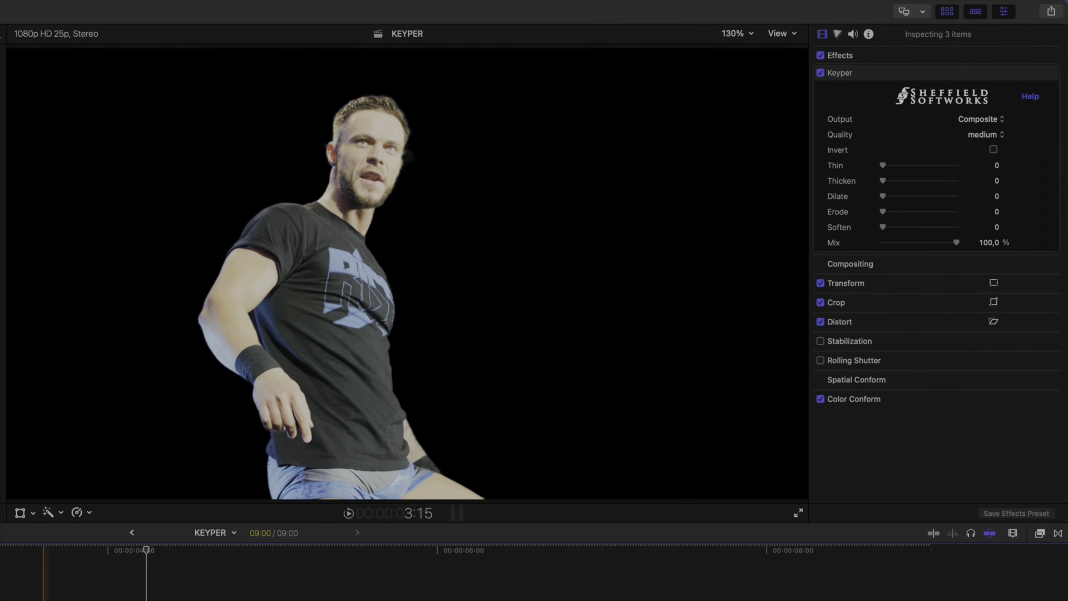
key(space)
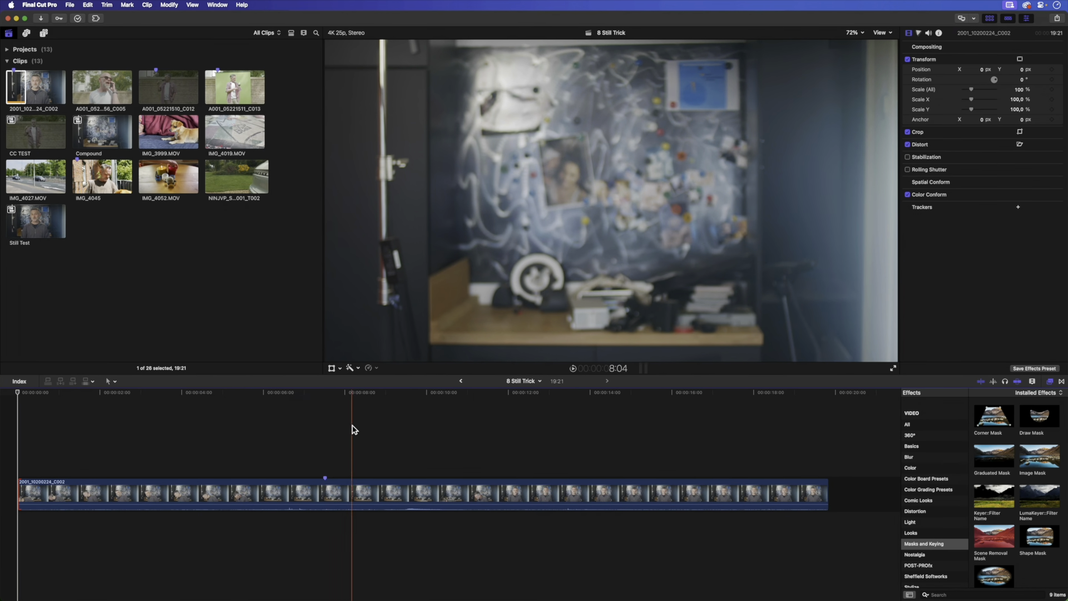
- Create a connected freeze frame from the empty-room frame at 7:13 in the 8 Still Trick project and move it to the timeline's start
click(325, 428)
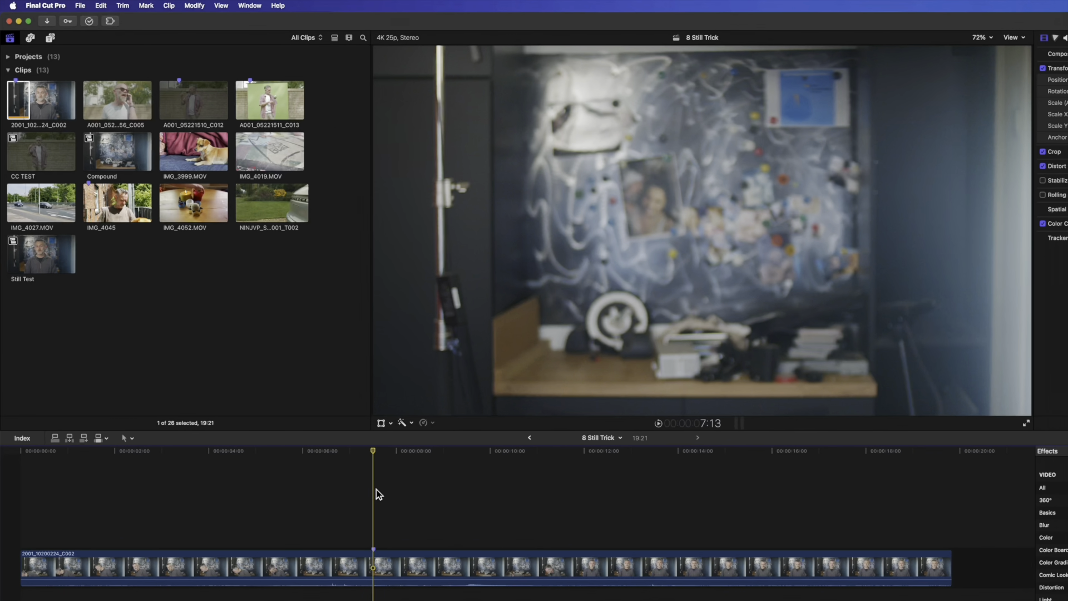
key(shift+f)
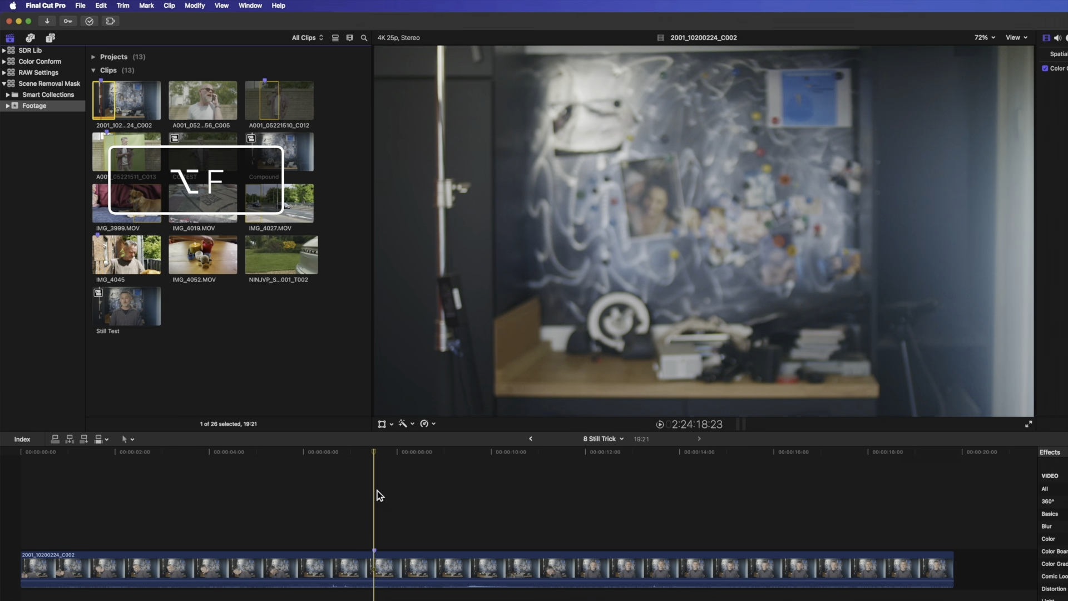
key(alt+f)
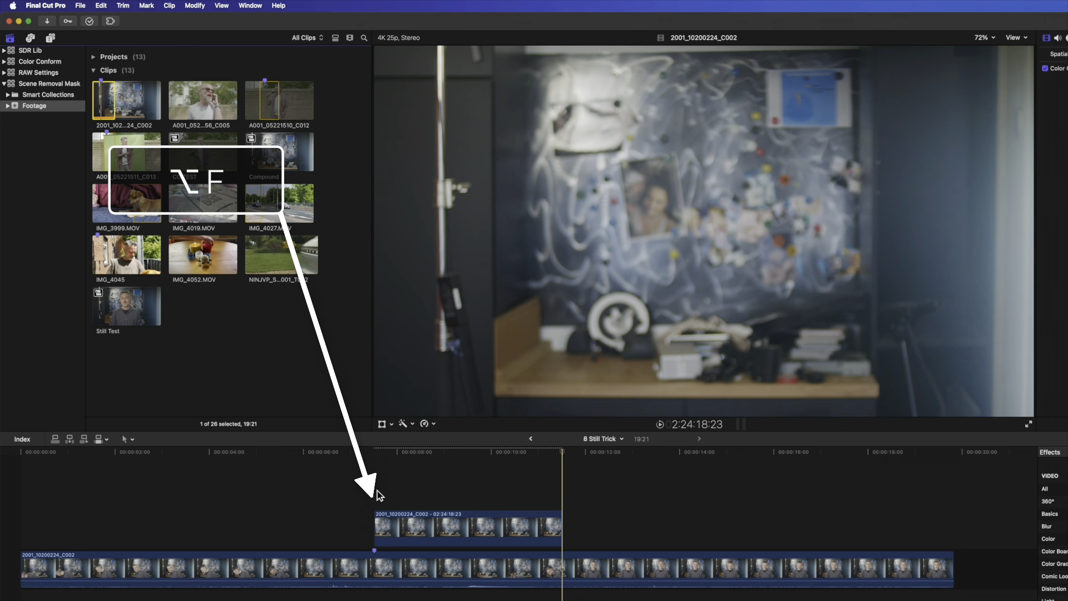
click(445, 528)
key(cmd+c)
drag(445, 529, 110, 571)
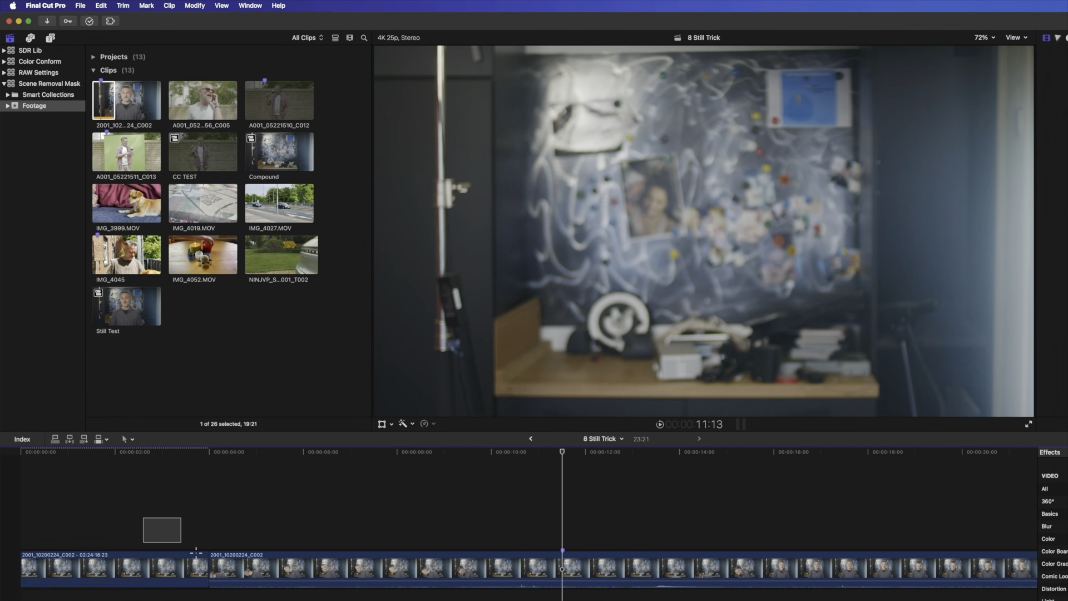
- Combine the freeze frame and the main clip into a compound clip named Compound and apply the Scene Removal Mask to it
text(Compound)
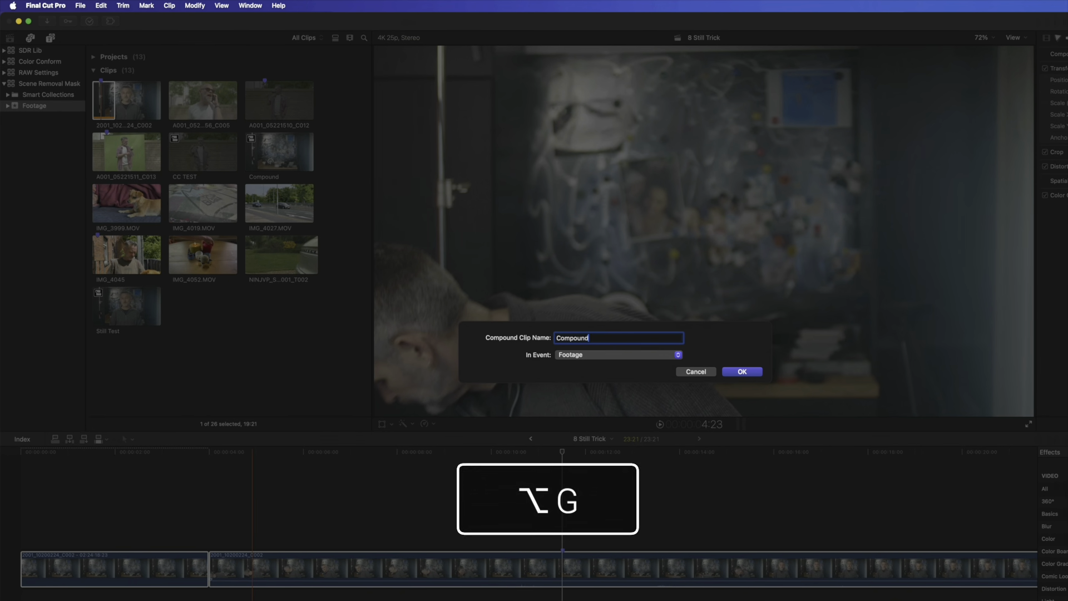
key(Return)
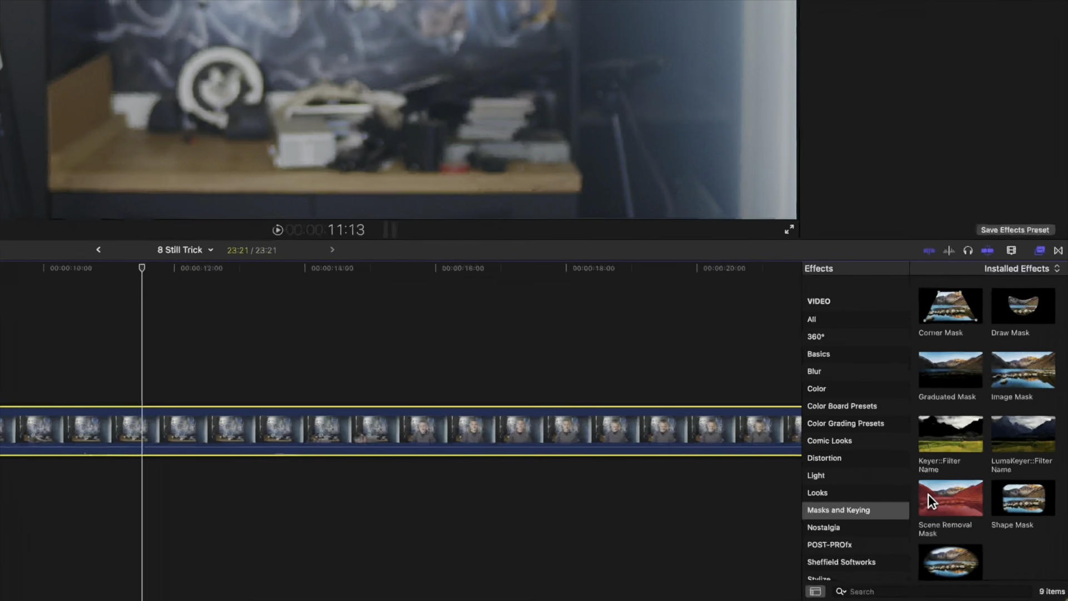
drag(929, 495, 608, 436)
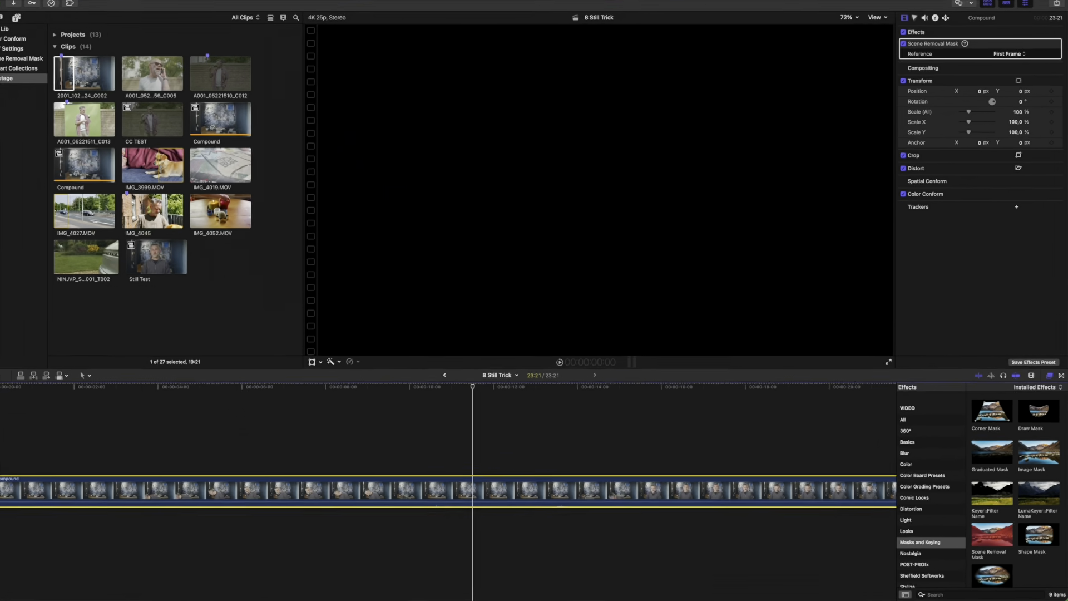
- Paste the empty-room freeze frame beneath the compound clip and make it end together with the compound clip at 23:21
key(super+v)
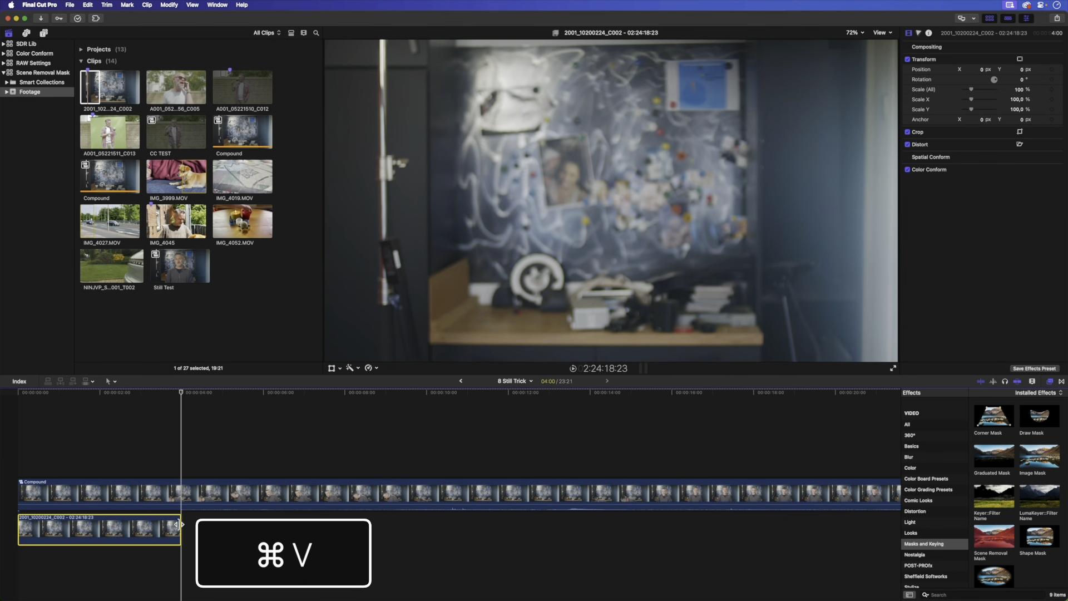
drag(178, 524, 912, 536)
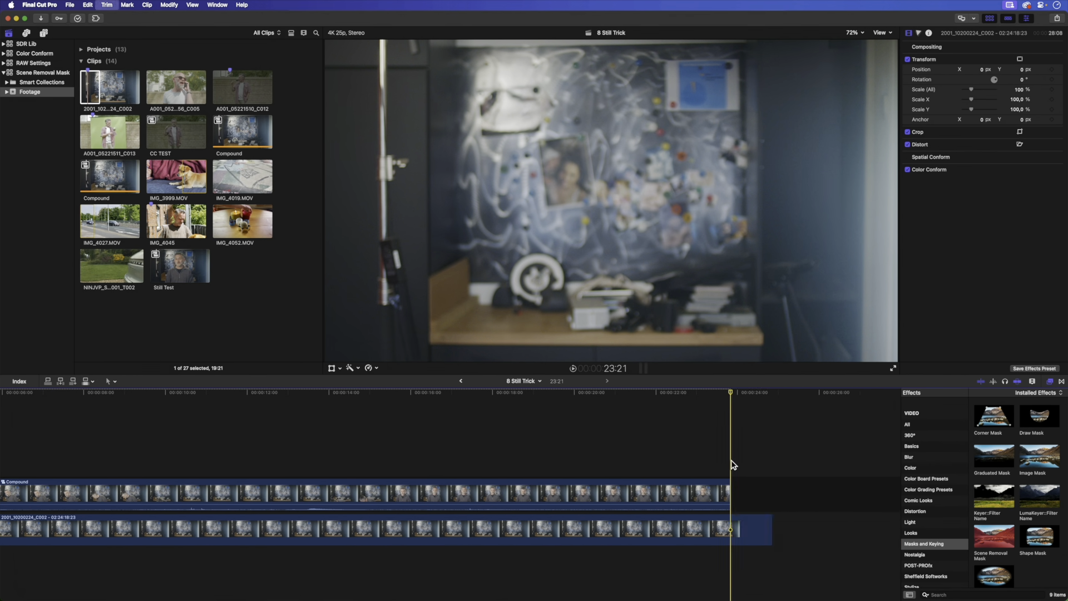
key(shift+z)
click(547, 449)
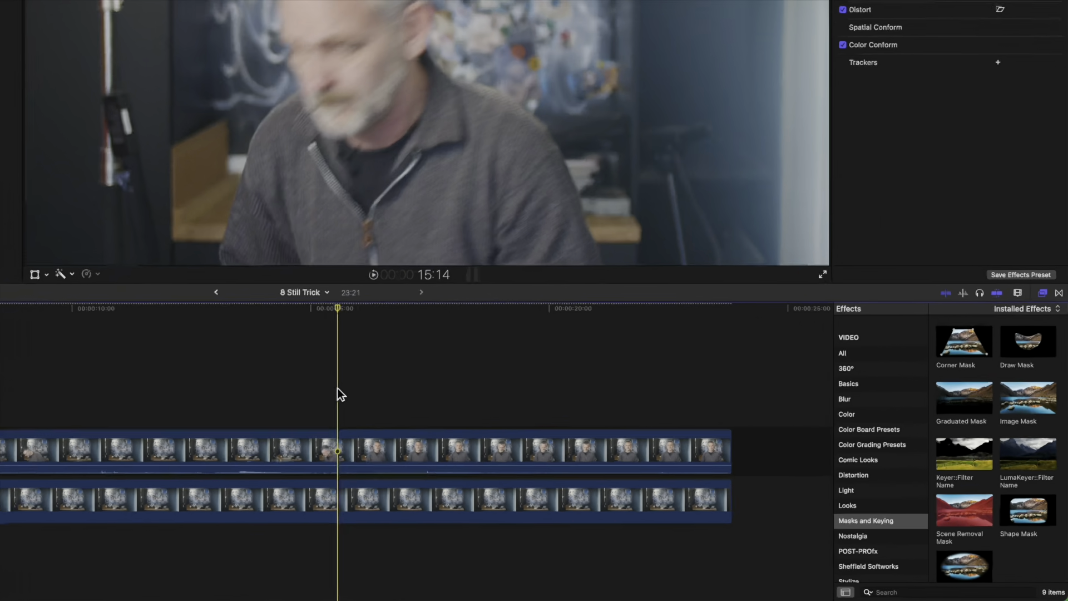
- Search all video effects for Earthquake, apply it to the compound clip and adjust its Amount
click(844, 353)
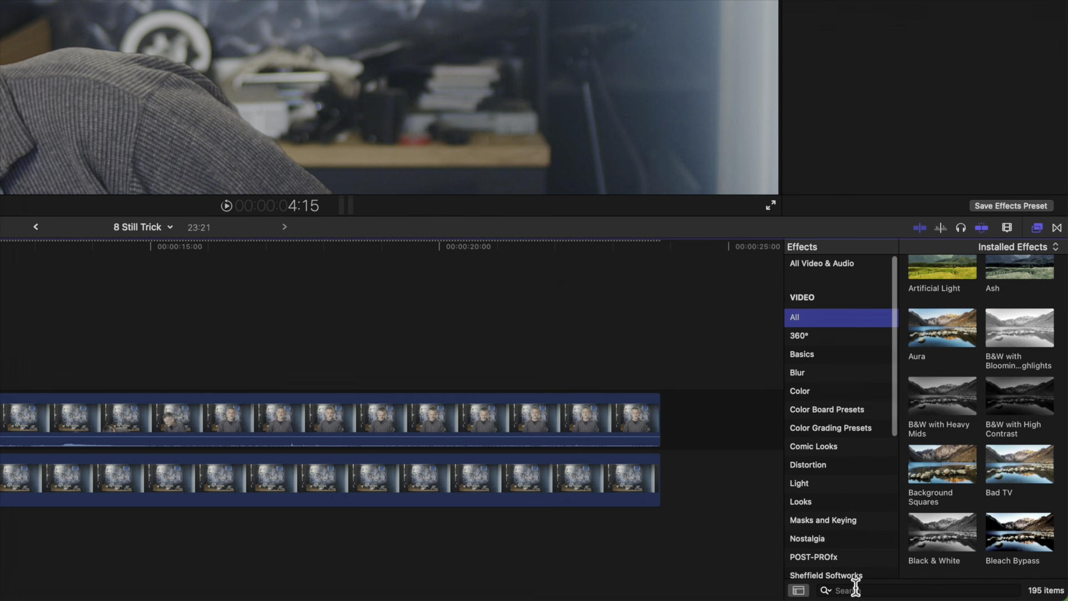
click(854, 588)
text(ear)
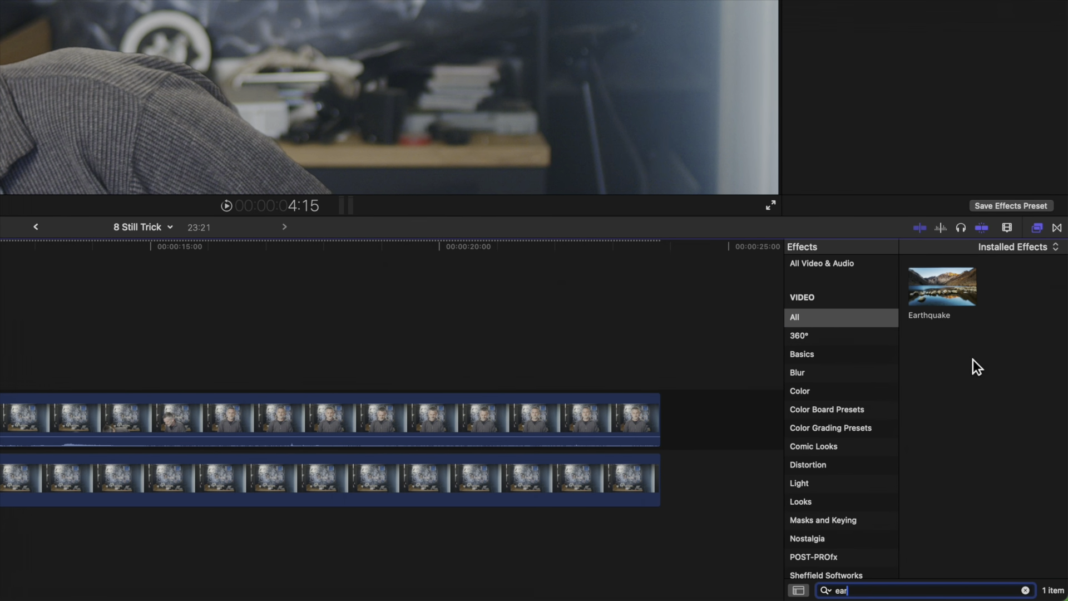
drag(942, 287, 395, 439)
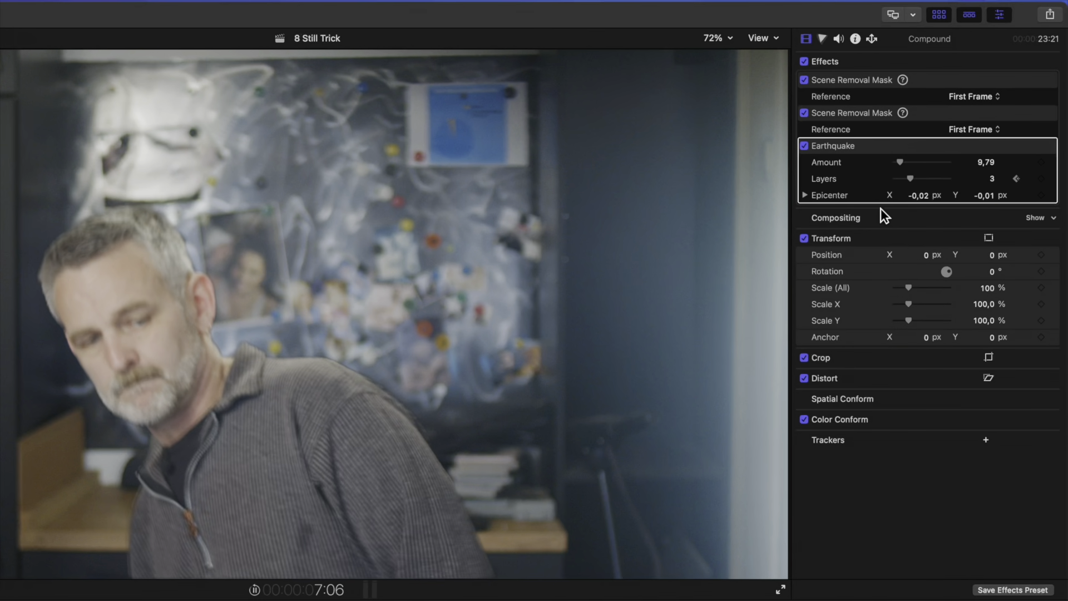
drag(899, 130, 937, 162)
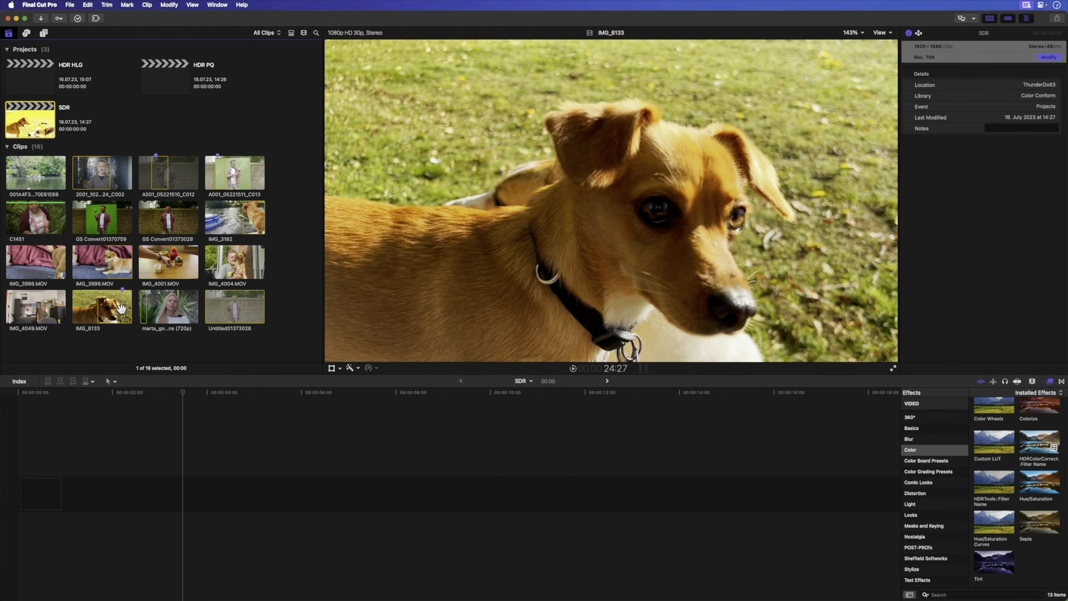
- Append the marked range of clip IMG_6133 to the empty SDR project and skim through it in the timeline
click(121, 308)
key(e)
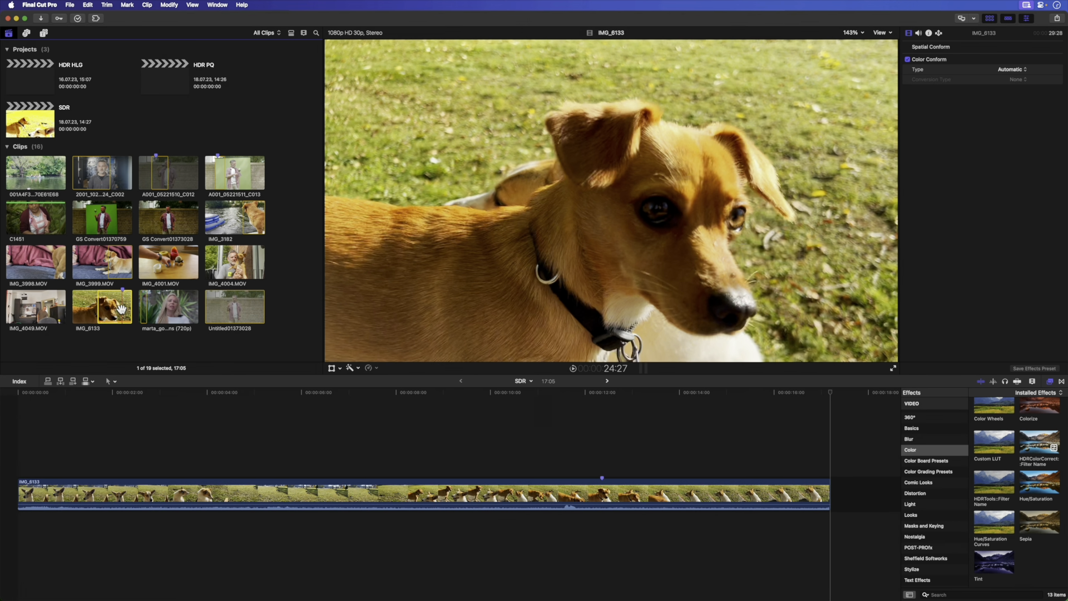
click(278, 427)
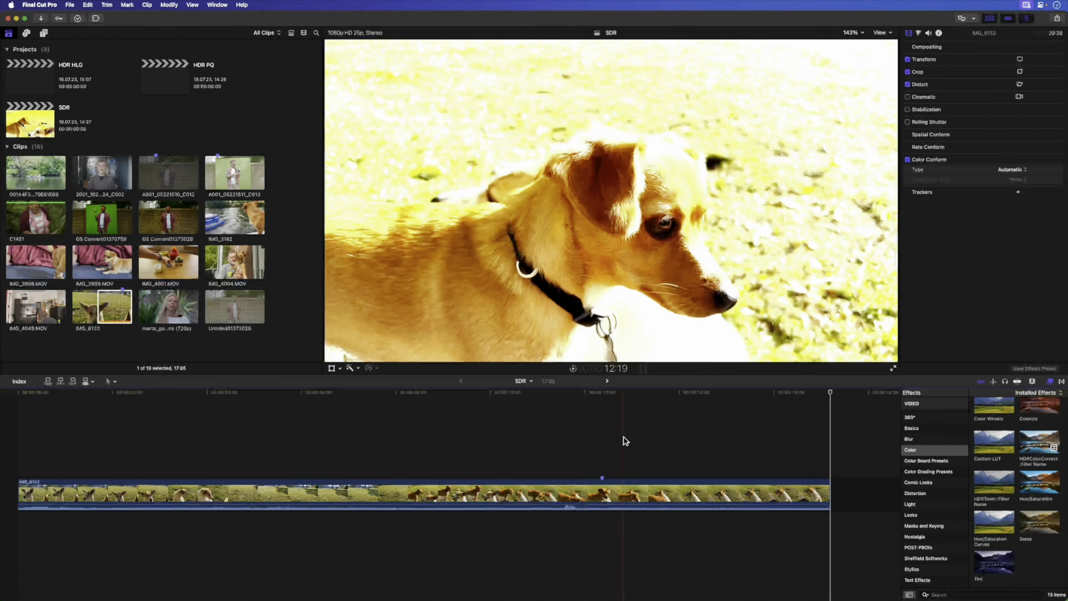
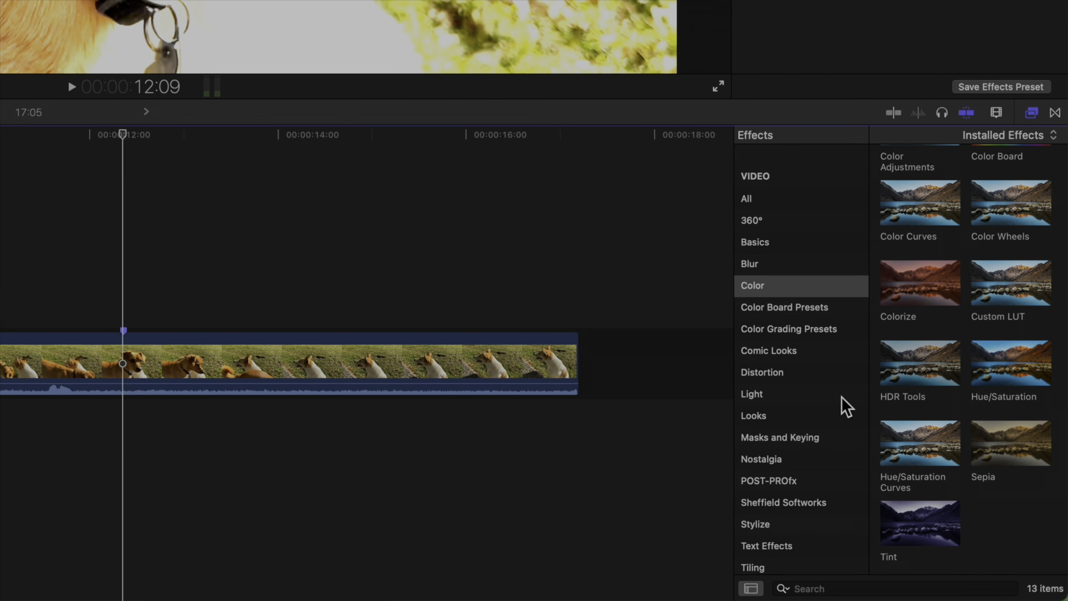
- Apply the HDR Tools effect to the dog clip in the SDR project and set its mode to HLG to Rec. 709 SDR
drag(909, 372, 474, 366)
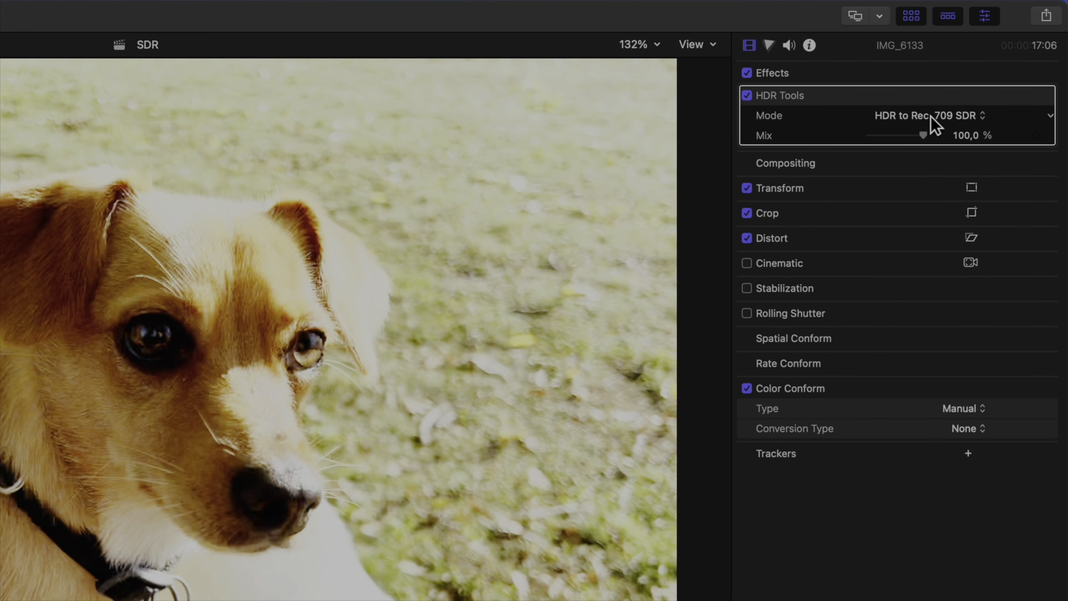
click(930, 115)
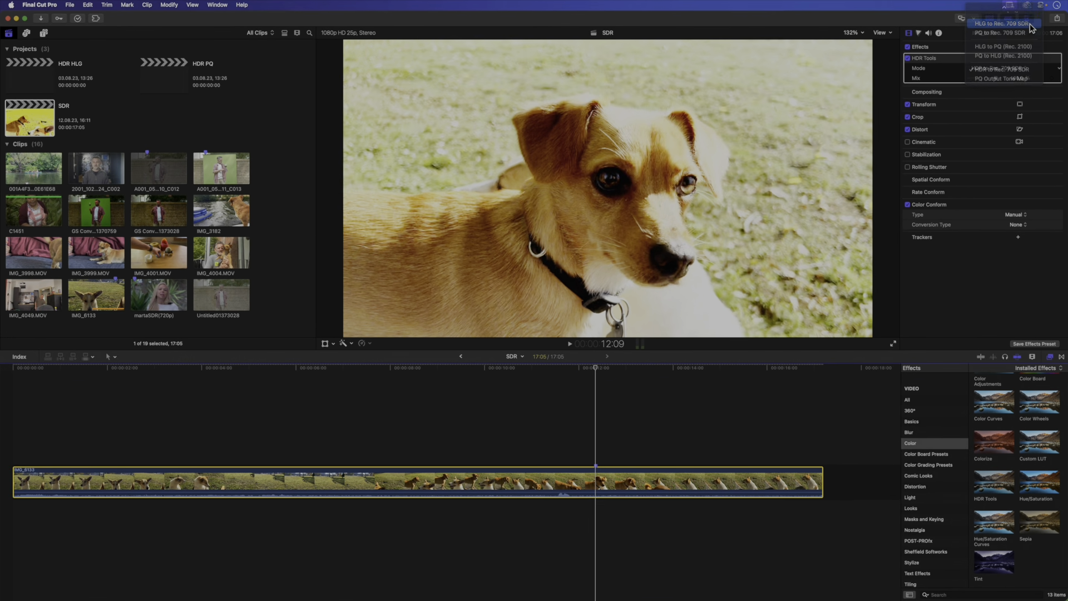
click(1028, 25)
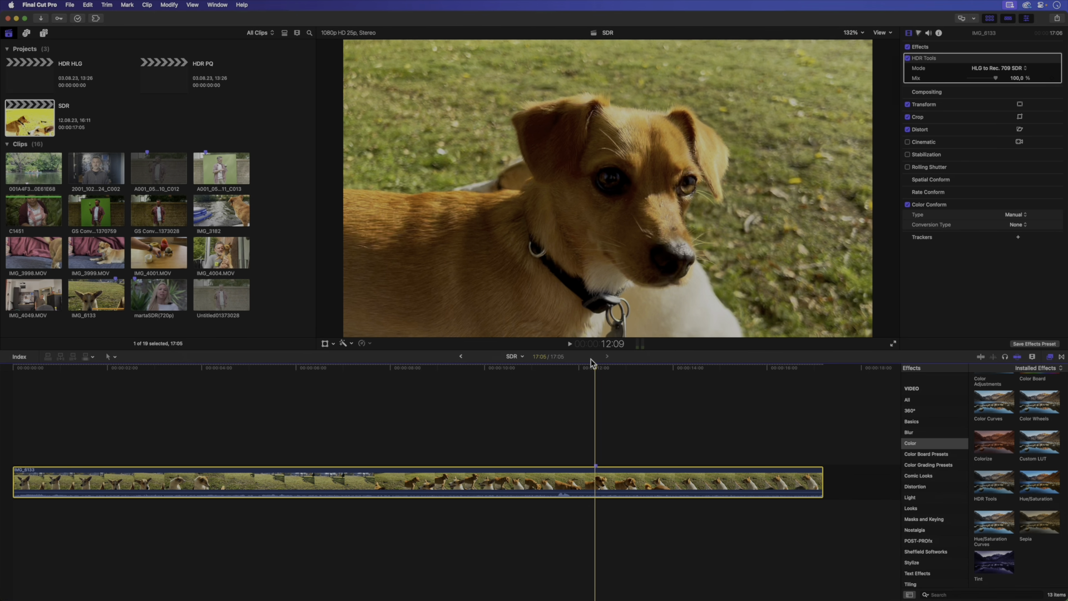
click(595, 389)
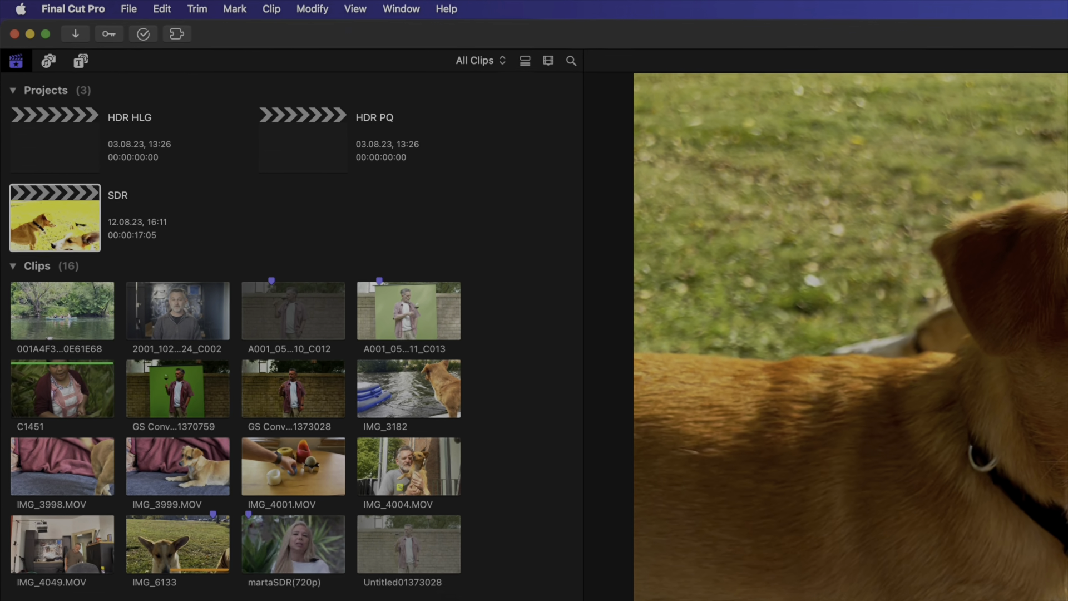
- Turn on Automatic Color Conform for HDR in the application's general settings and close the settings window
click(73, 8)
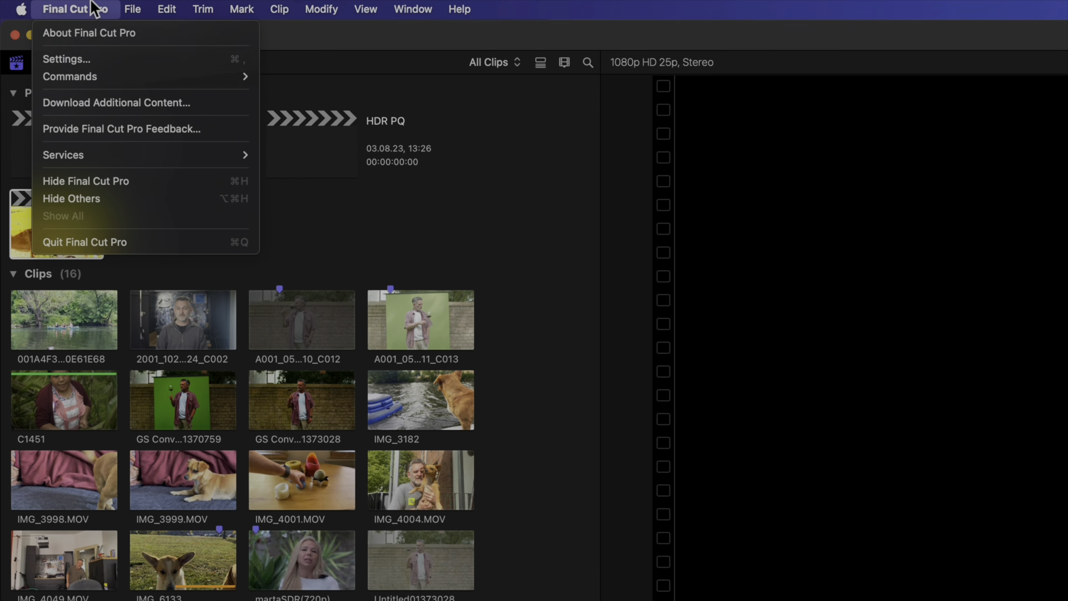
click(103, 58)
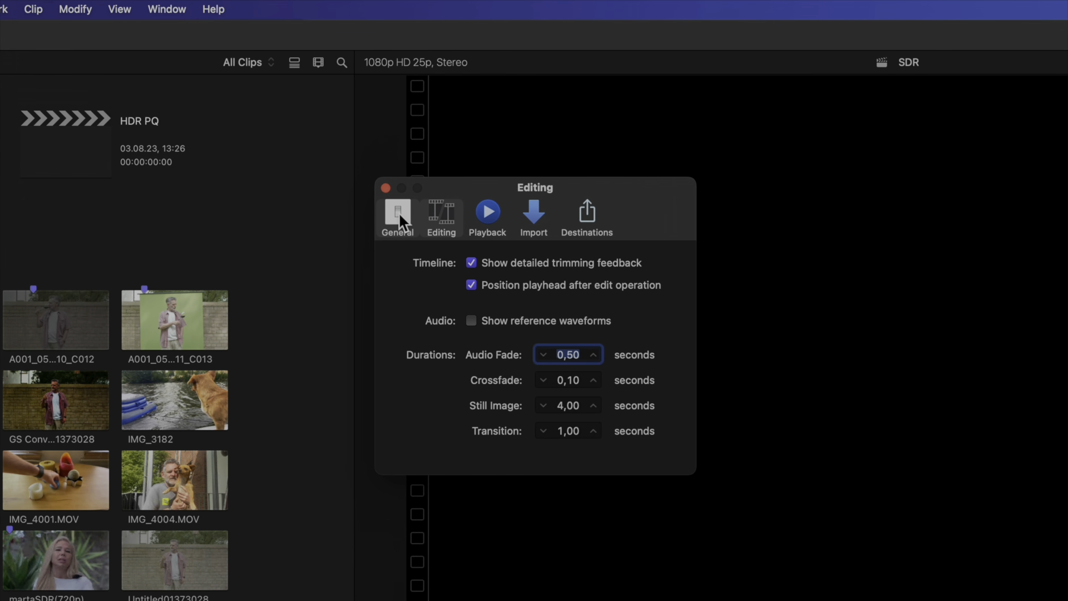
click(397, 214)
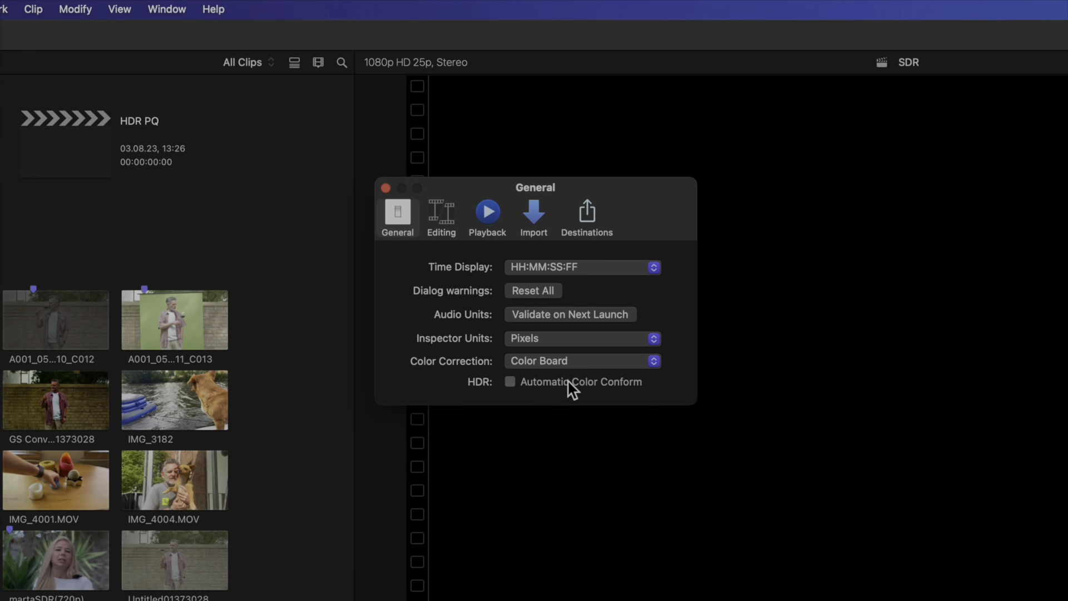
click(568, 380)
click(385, 187)
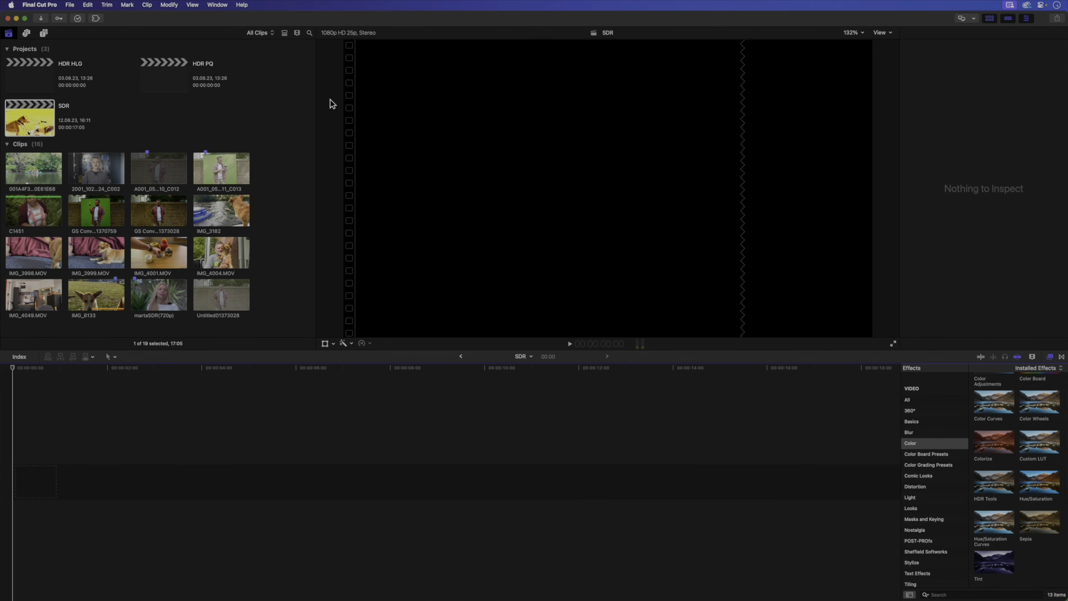
click(288, 212)
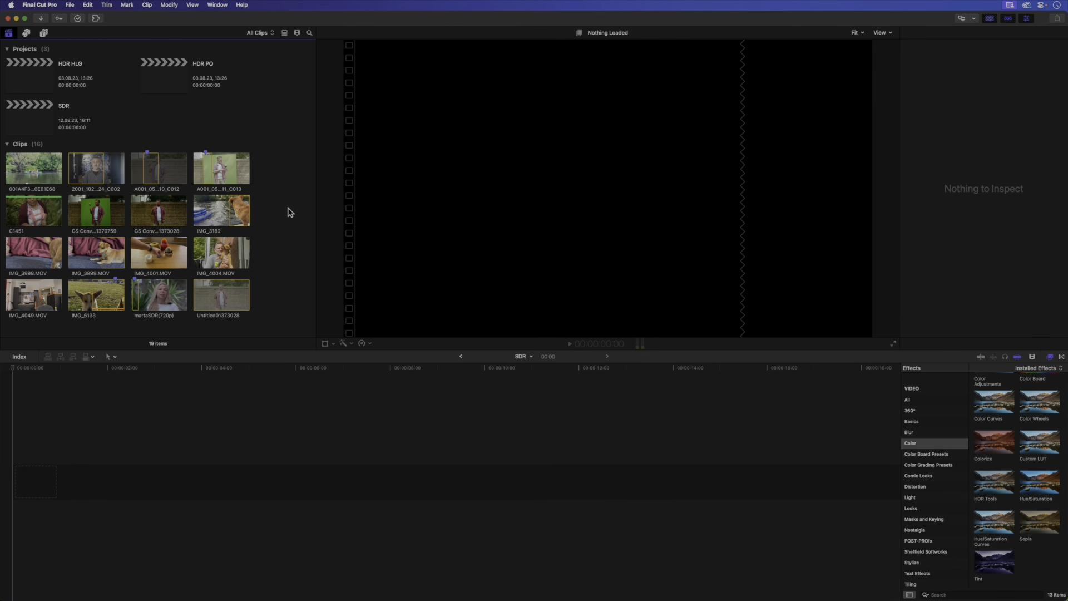
- Try Manual Color Conform with HDR (HLG) to SDR conversion on browser clip IMG_6133 and return its type to Automatic
click(108, 293)
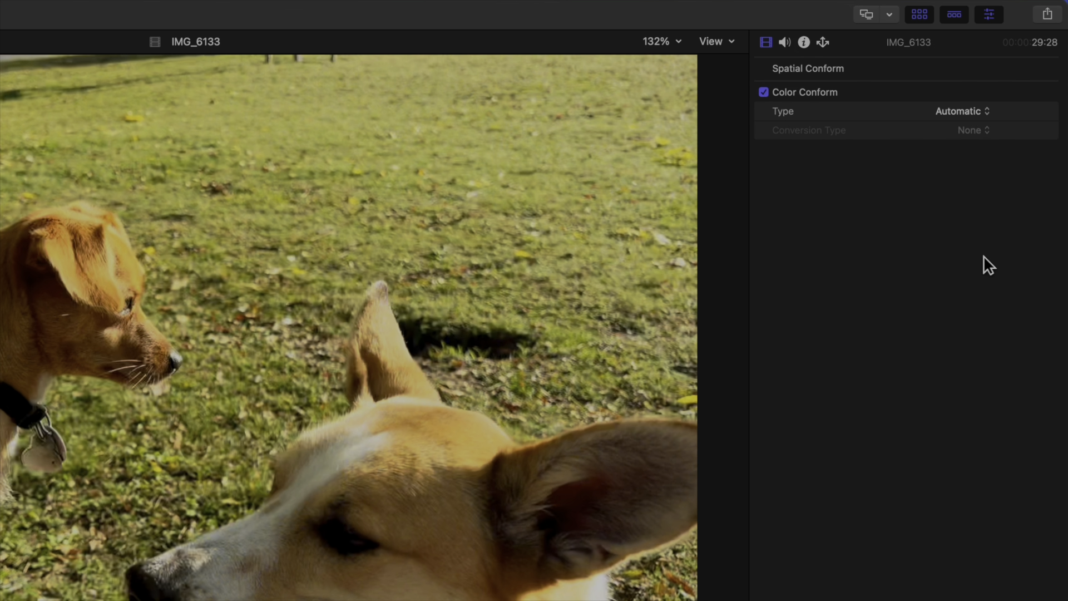
click(983, 112)
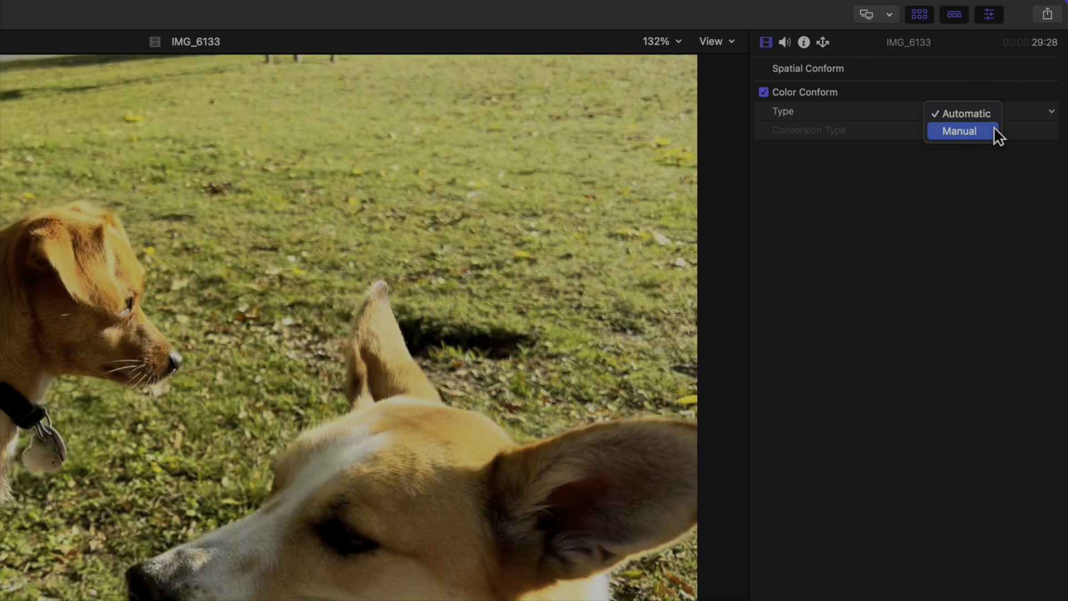
click(994, 129)
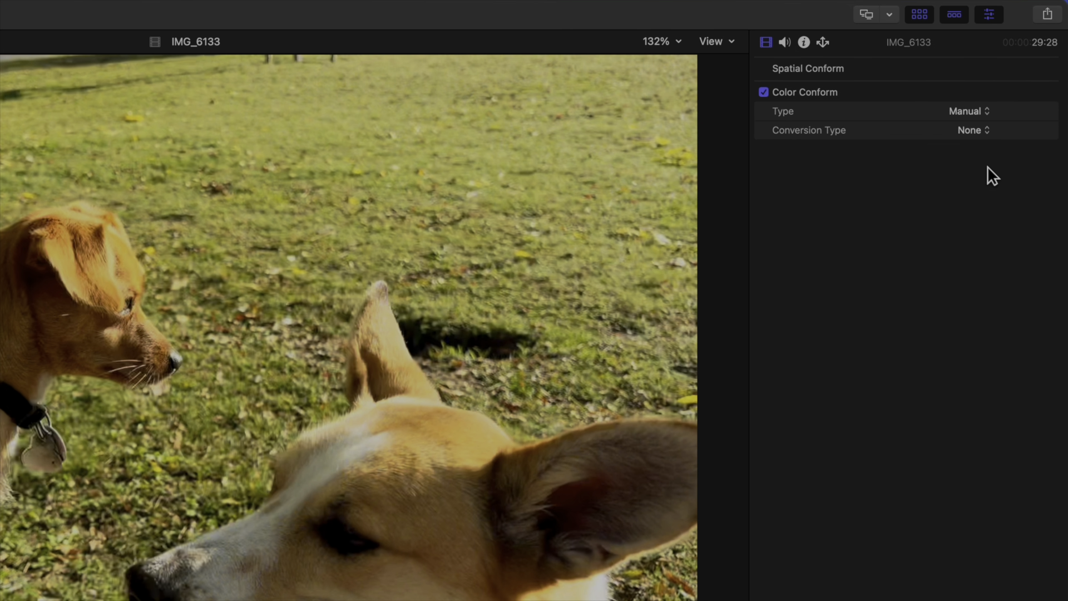
click(987, 130)
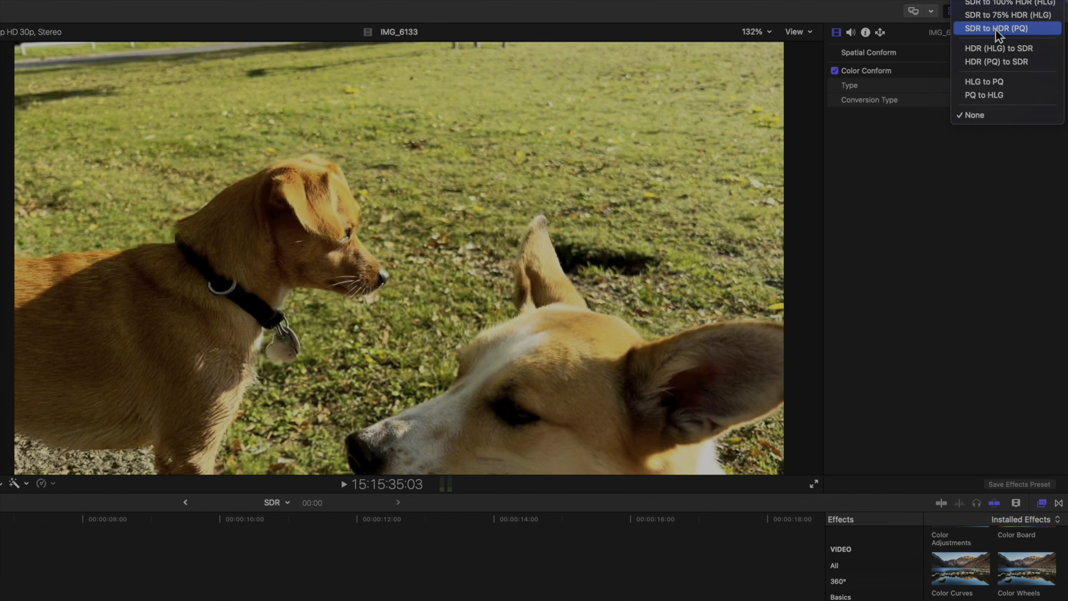
click(1051, 49)
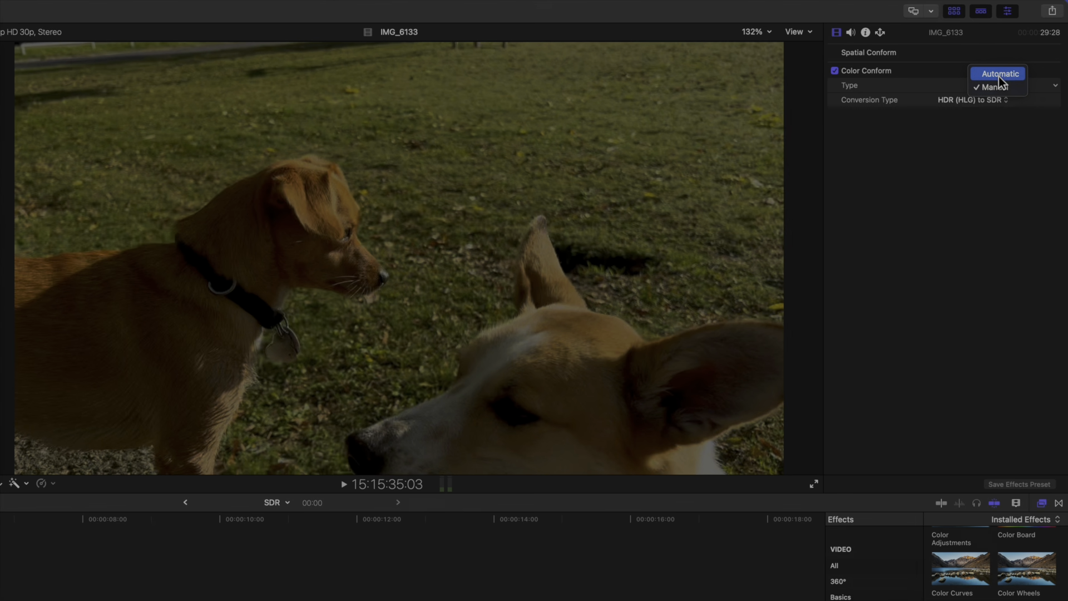
click(999, 75)
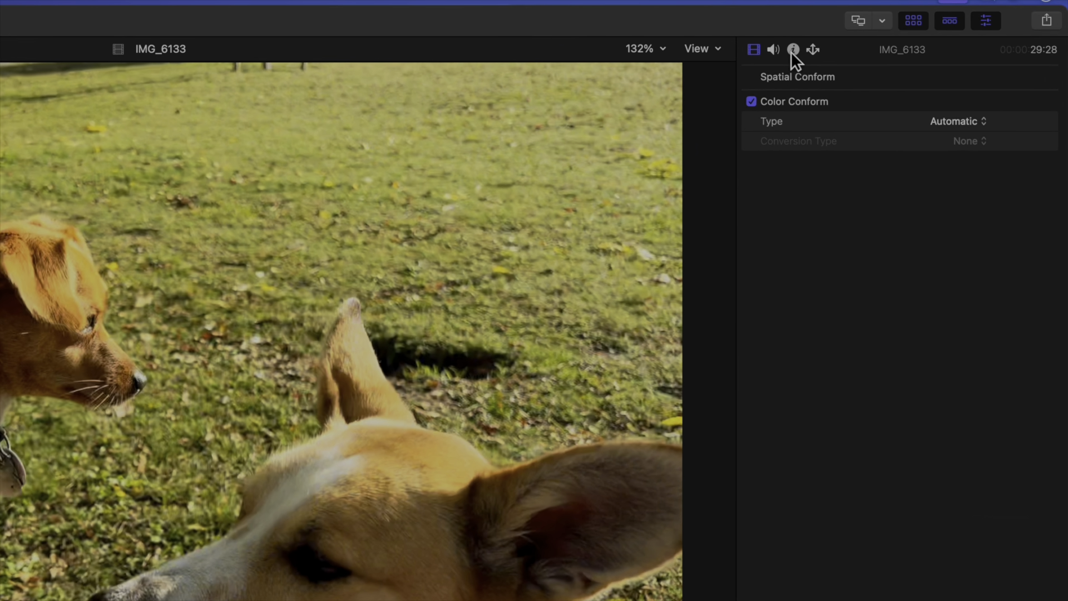
- Add the marked range of IMG_6133 to the SDR project and show its info and Color Conform settings at 12:09
click(793, 50)
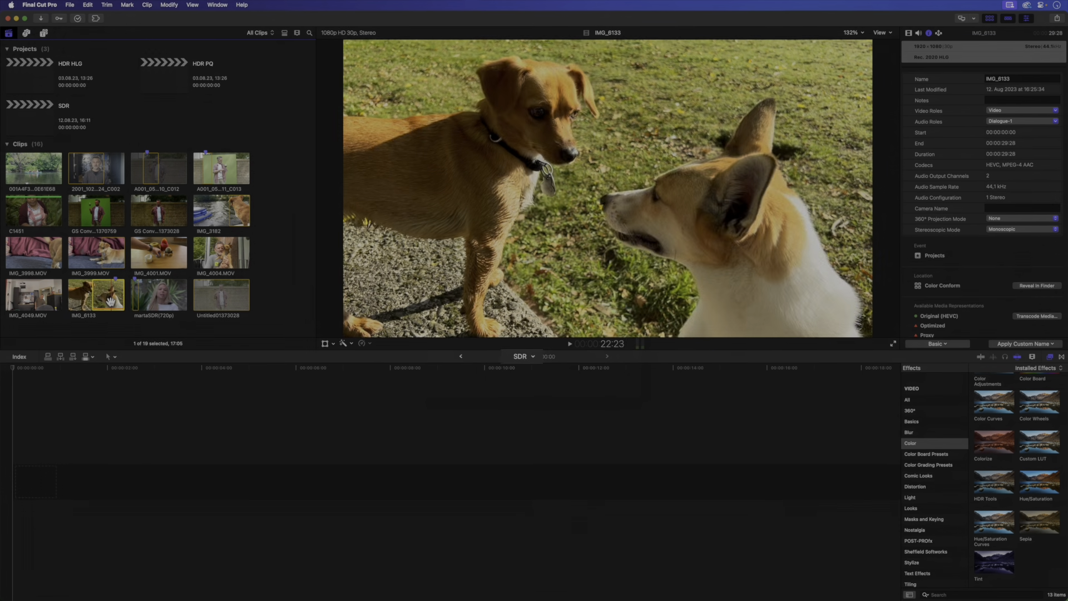
drag(110, 301, 103, 472)
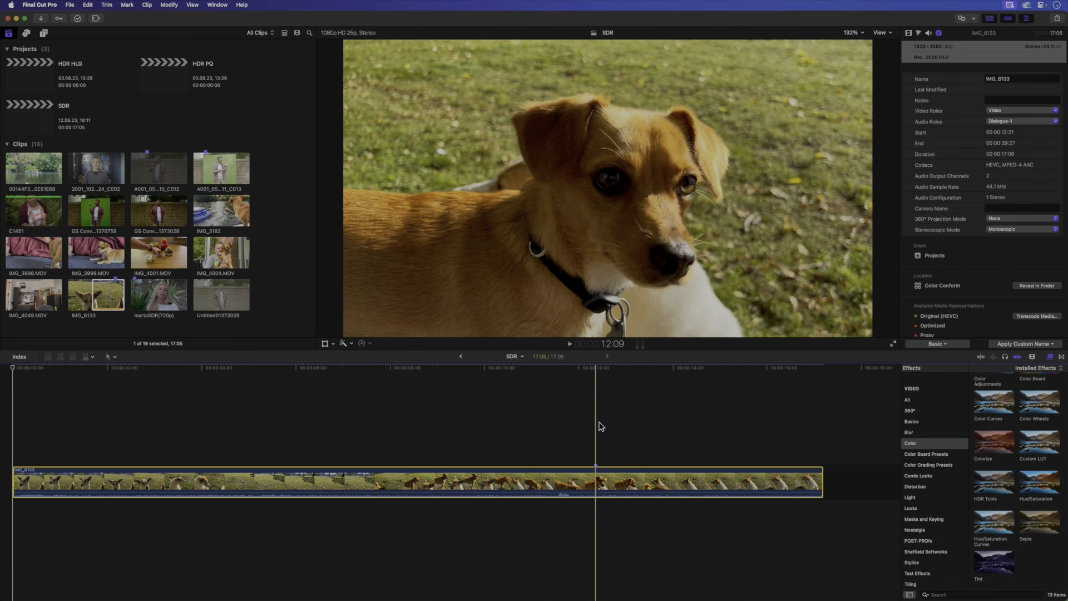
click(601, 426)
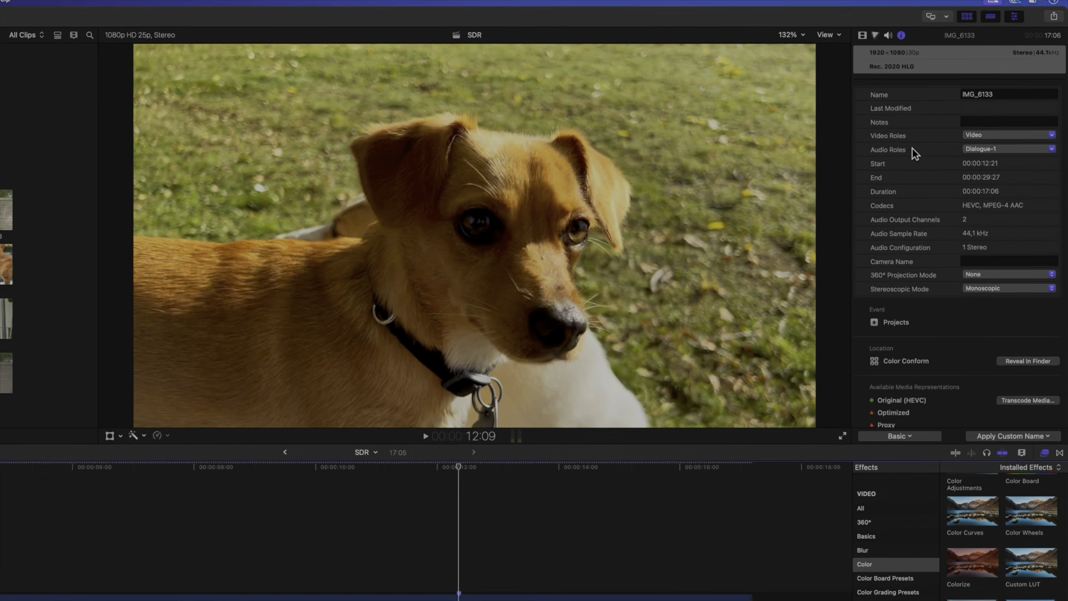
click(863, 34)
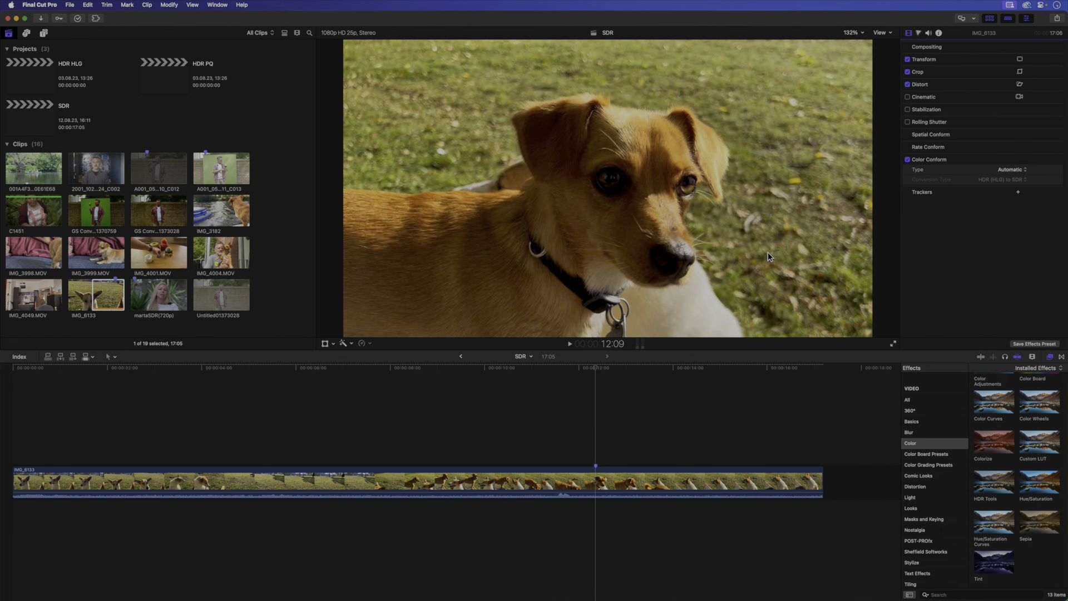
- Append the marked range of IMG_6133 to the HDR HLG project and show its Color Conform settings at 12:08
click(39, 83)
click(110, 293)
key(e)
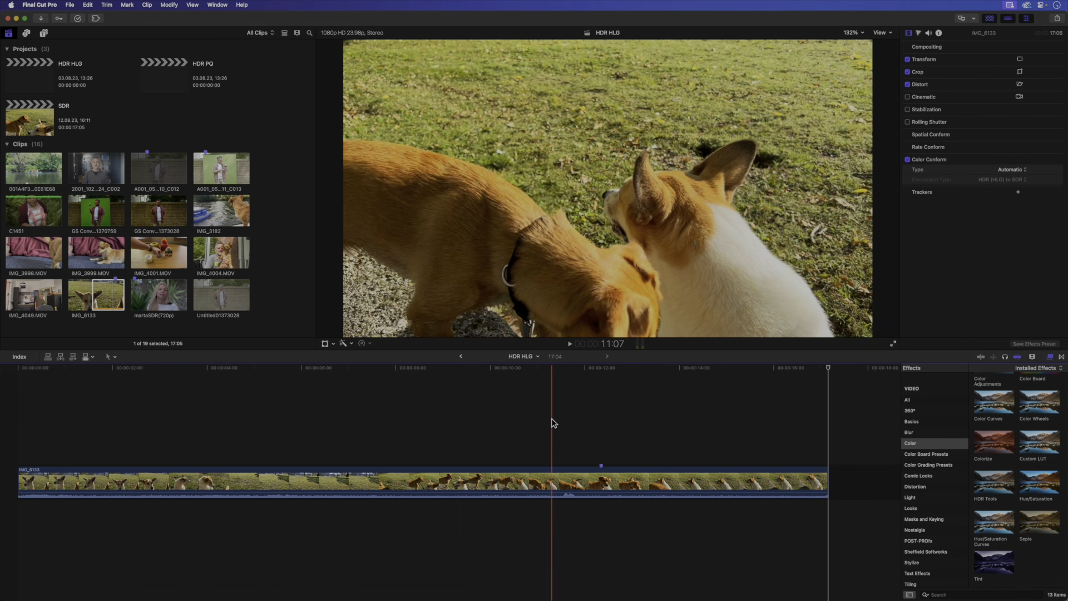
click(602, 448)
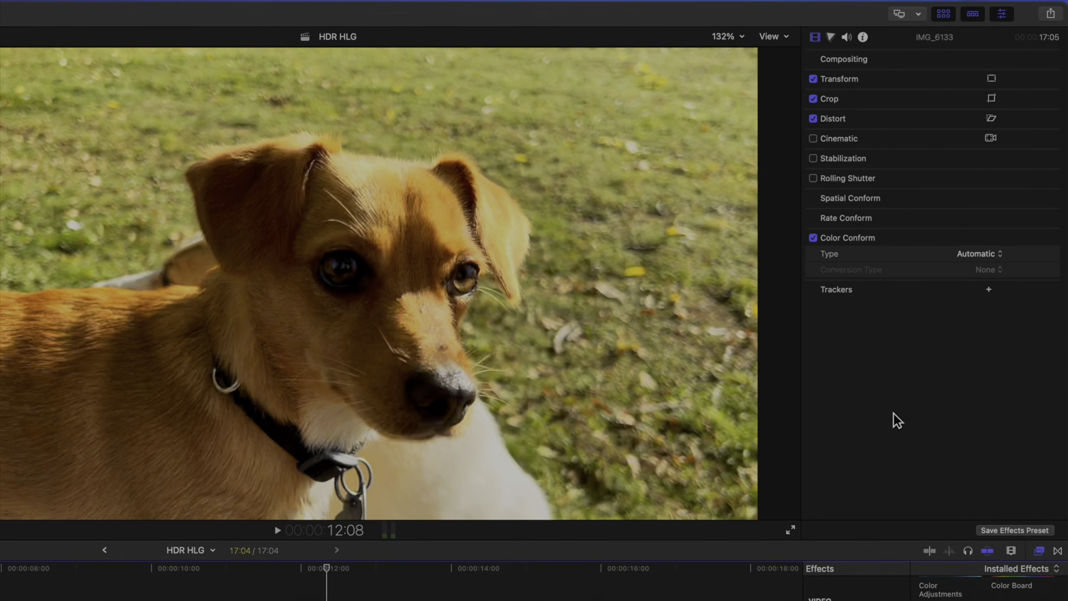
- Open the HDR PQ project, add the marked range of IMG_6133 and show its Color Conform settings at 12:08
double_click(164, 77)
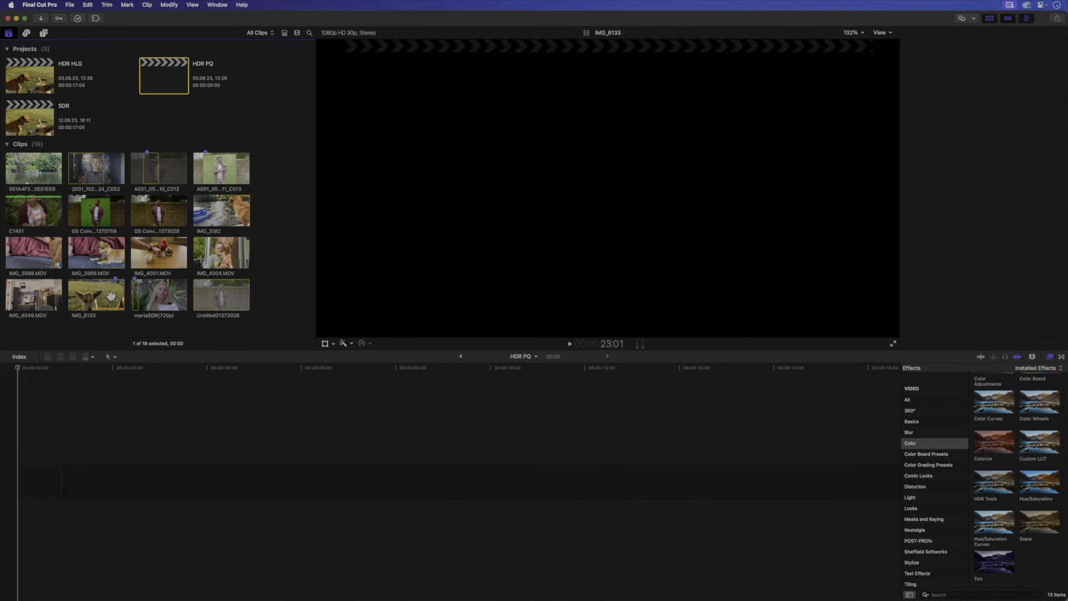
drag(111, 295, 603, 434)
click(615, 486)
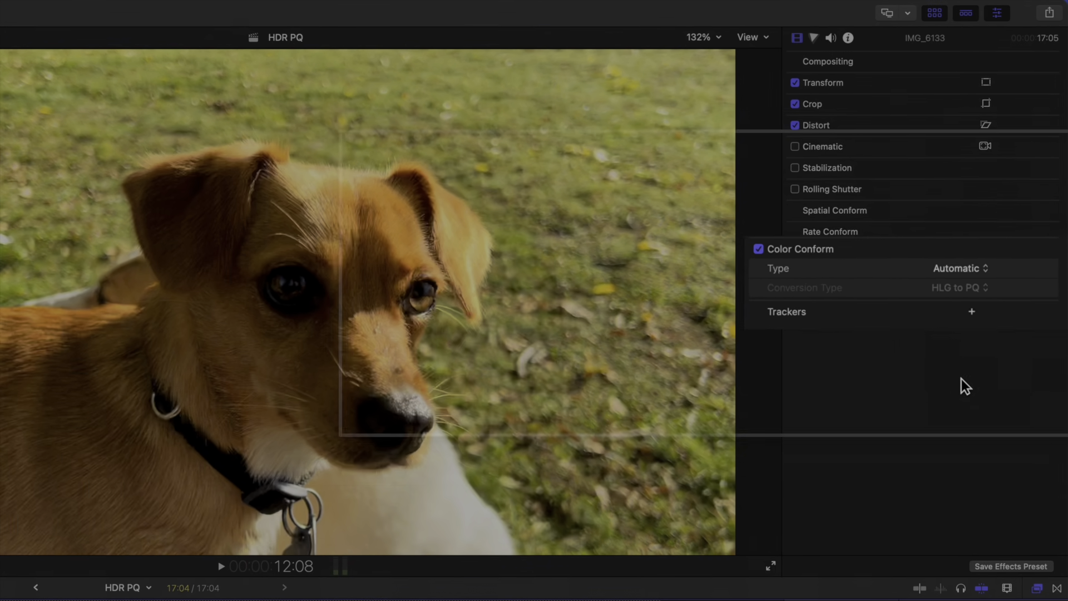
- Change the HDR PQ project's color space to Wide Gamut HDR - Rec. 2020 HLG in its project settings
key(super+j)
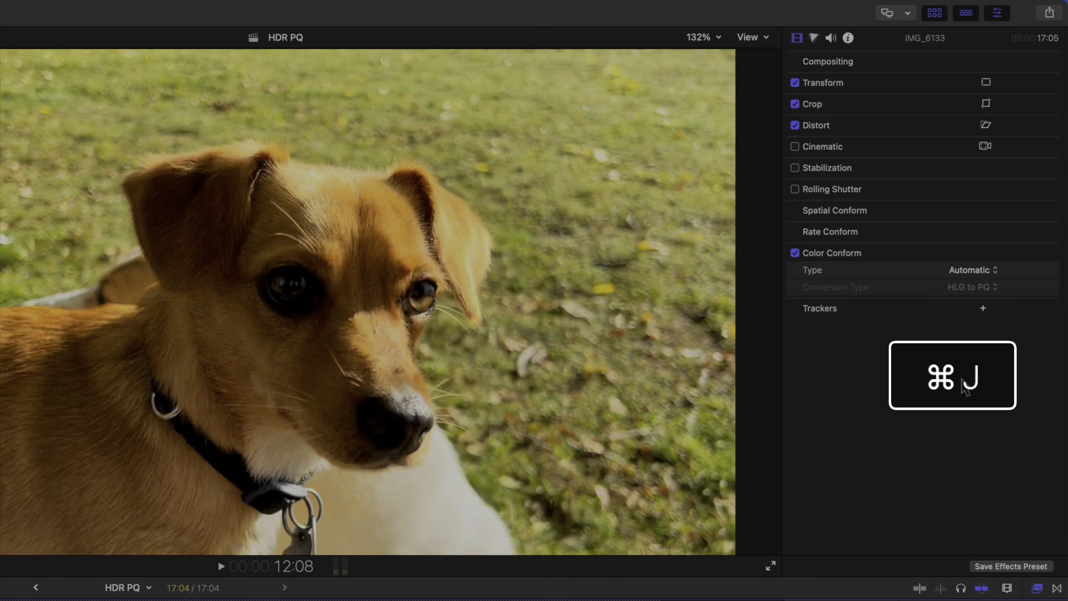
click(1039, 80)
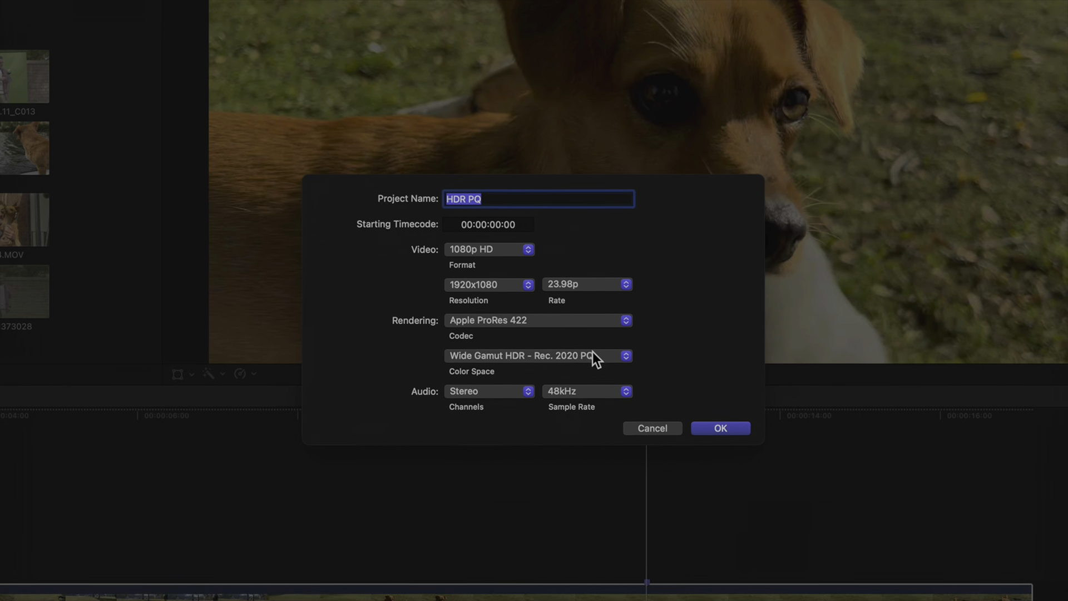
click(225, 545)
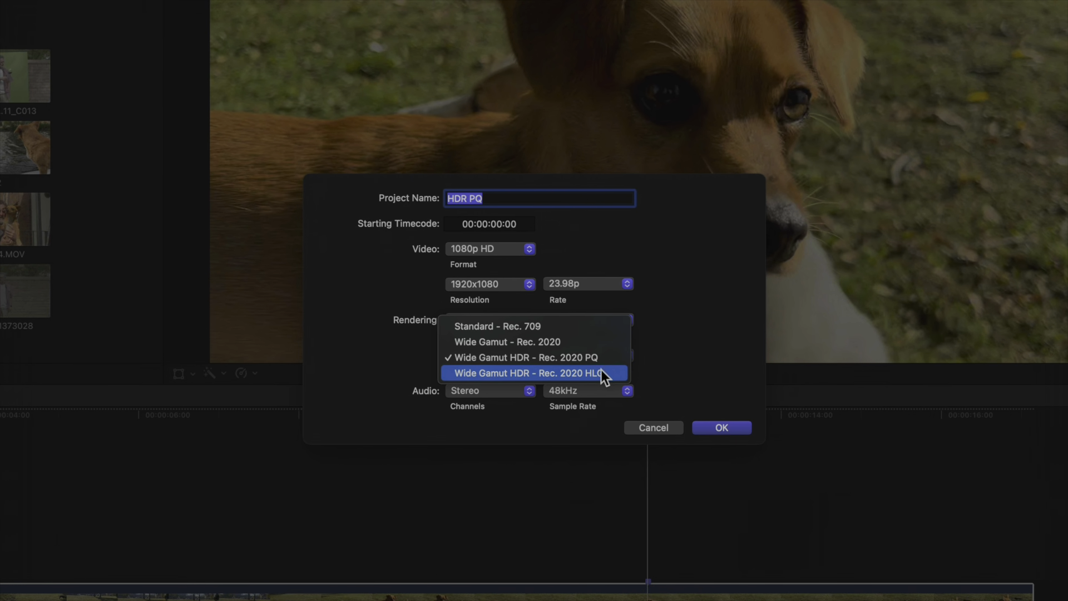
click(623, 373)
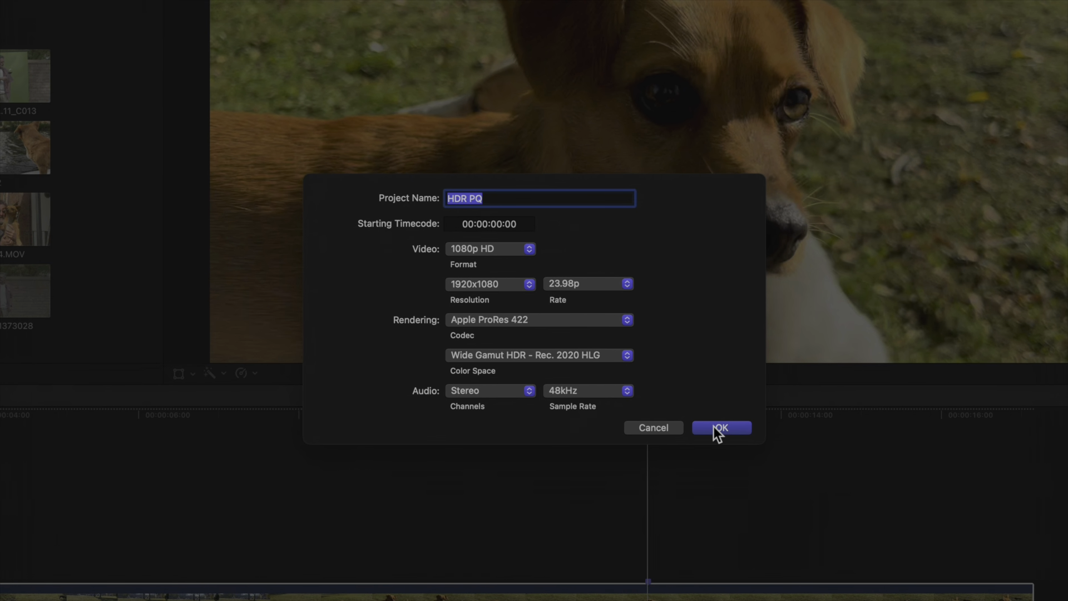
click(713, 426)
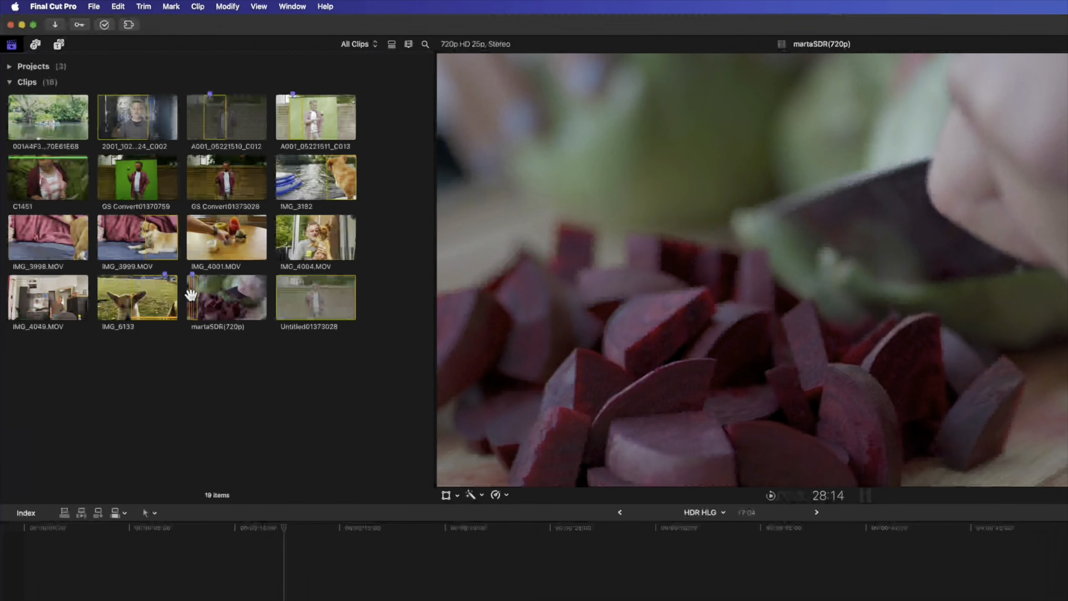
- Try appending the marked range of martaSDR(720p) to the HDR HLG project and delete it from the timeline
click(190, 294)
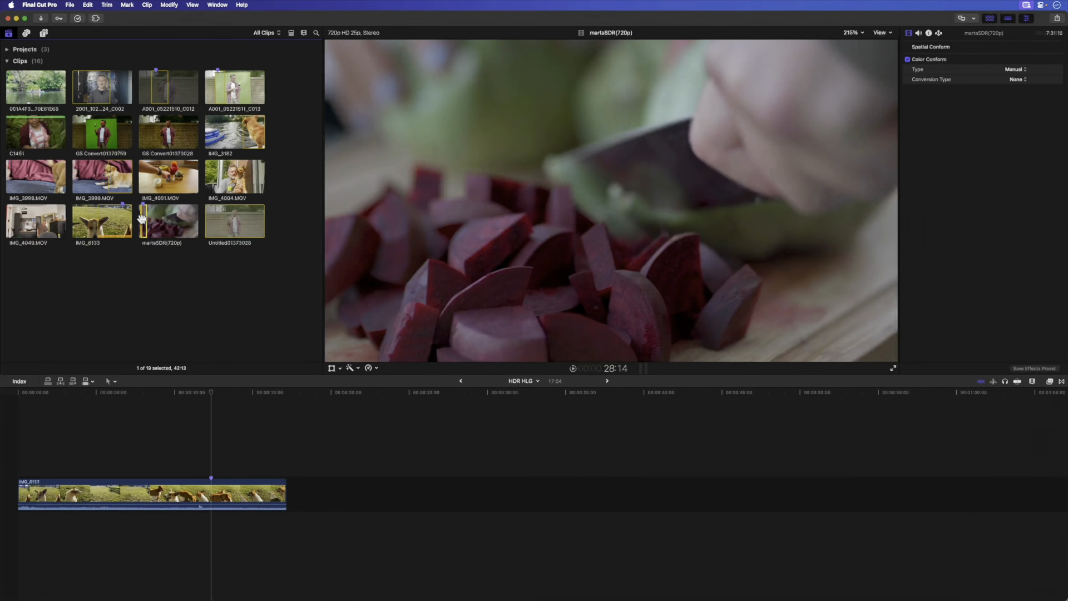
key(e)
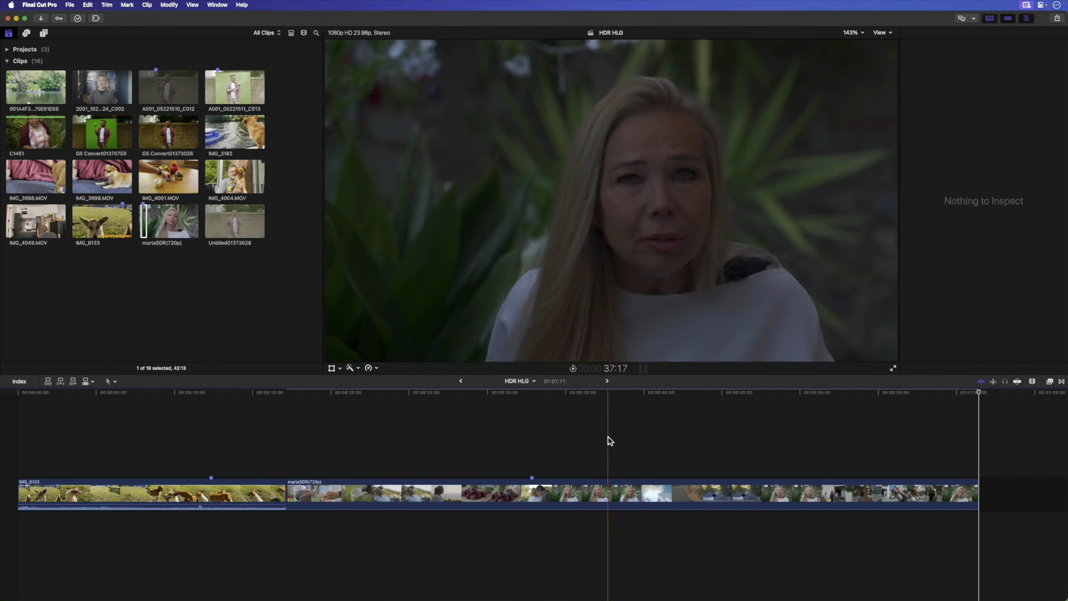
click(533, 439)
click(530, 492)
key(Delete)
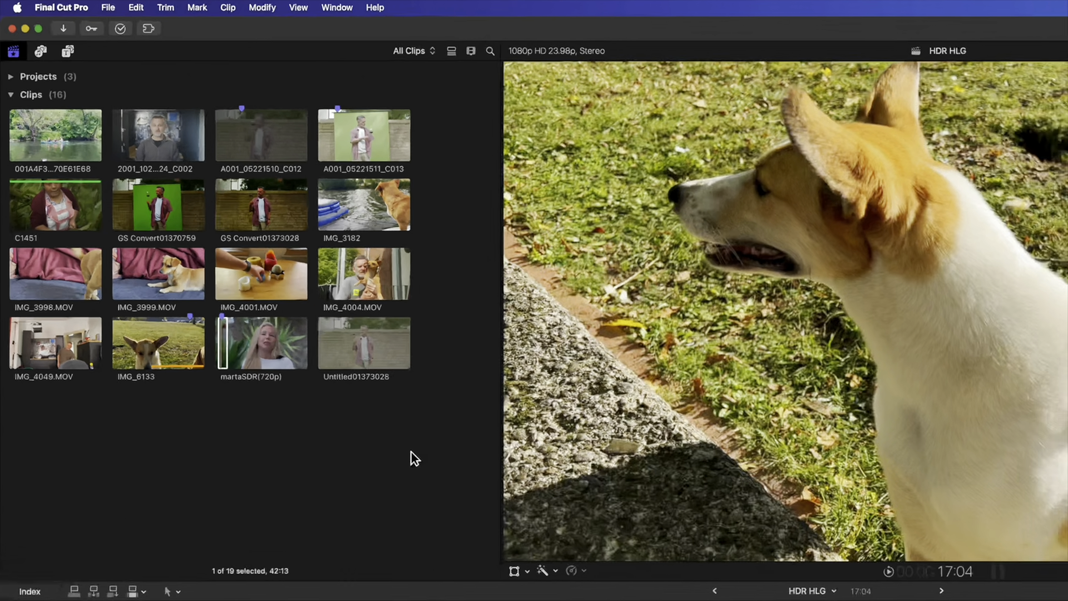
- Set browser clip martaSDR(720p) to Automatic Color Conform and append its marked range to the HDR HLG project
click(222, 350)
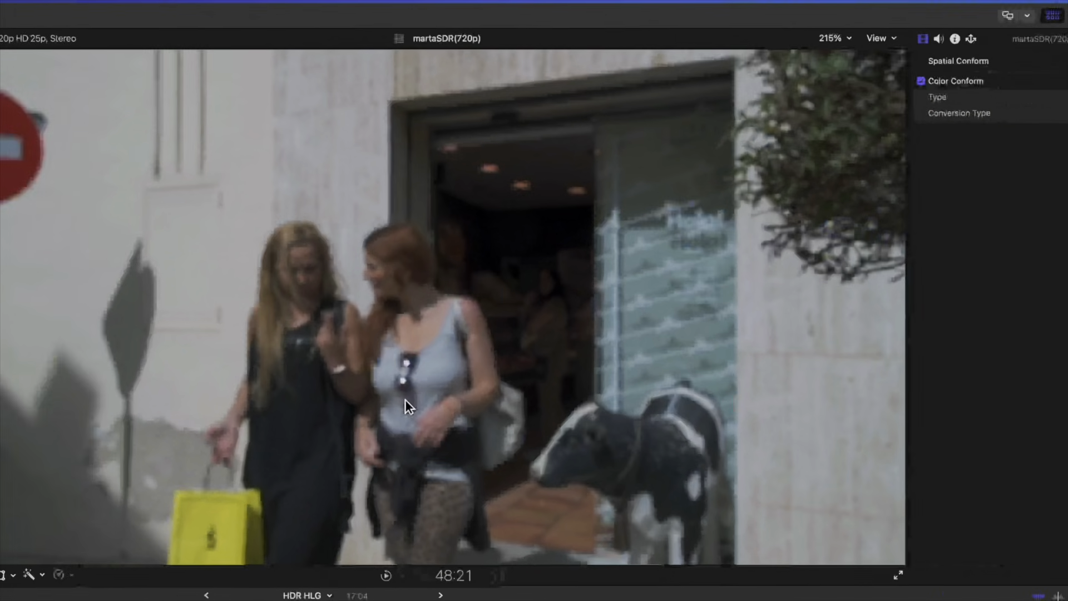
click(981, 95)
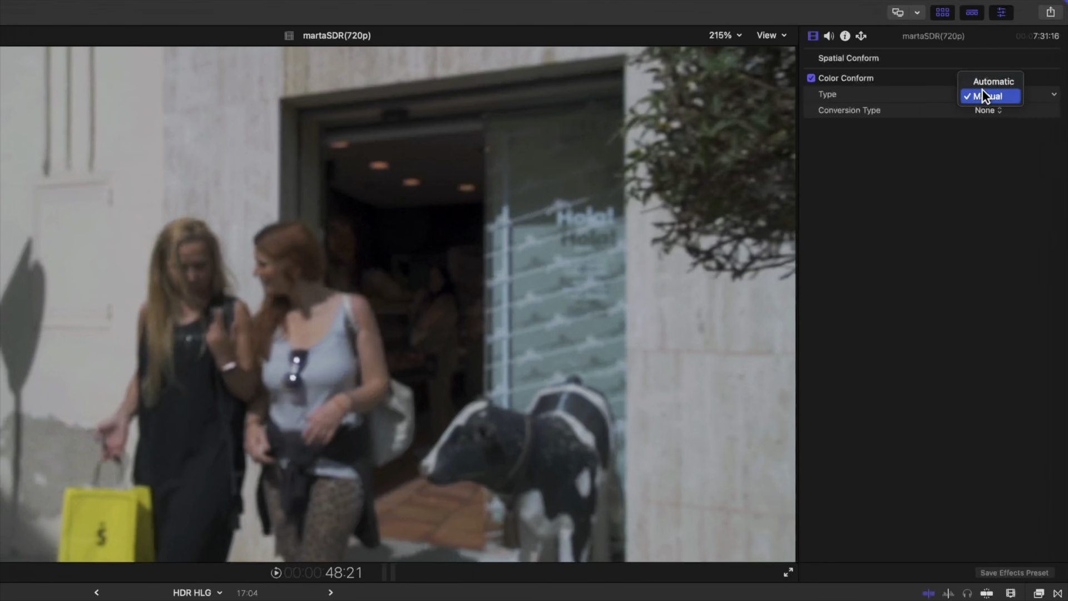
click(983, 81)
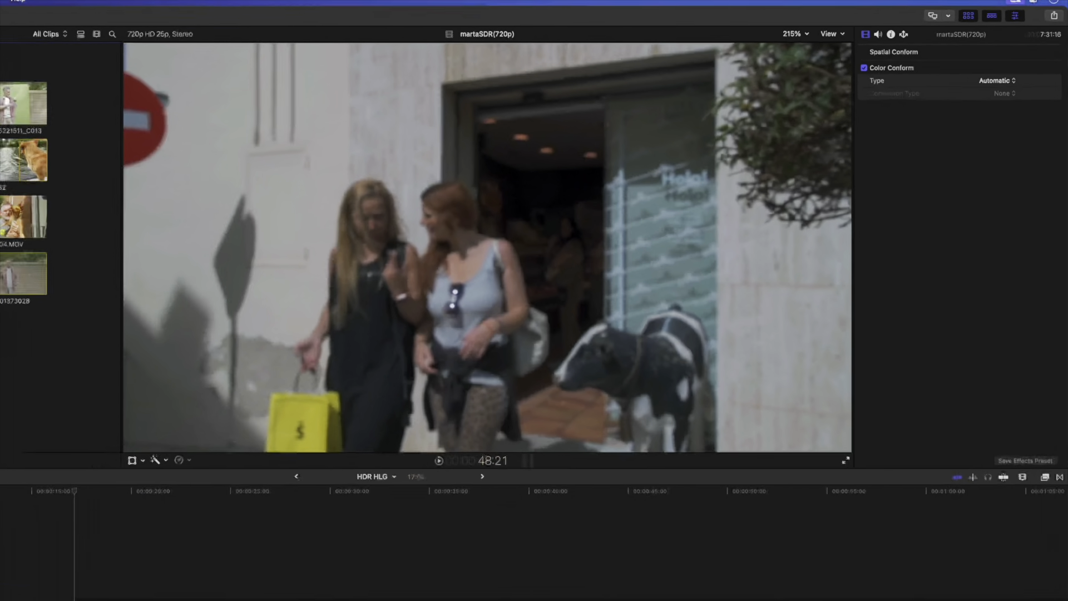
key(e)
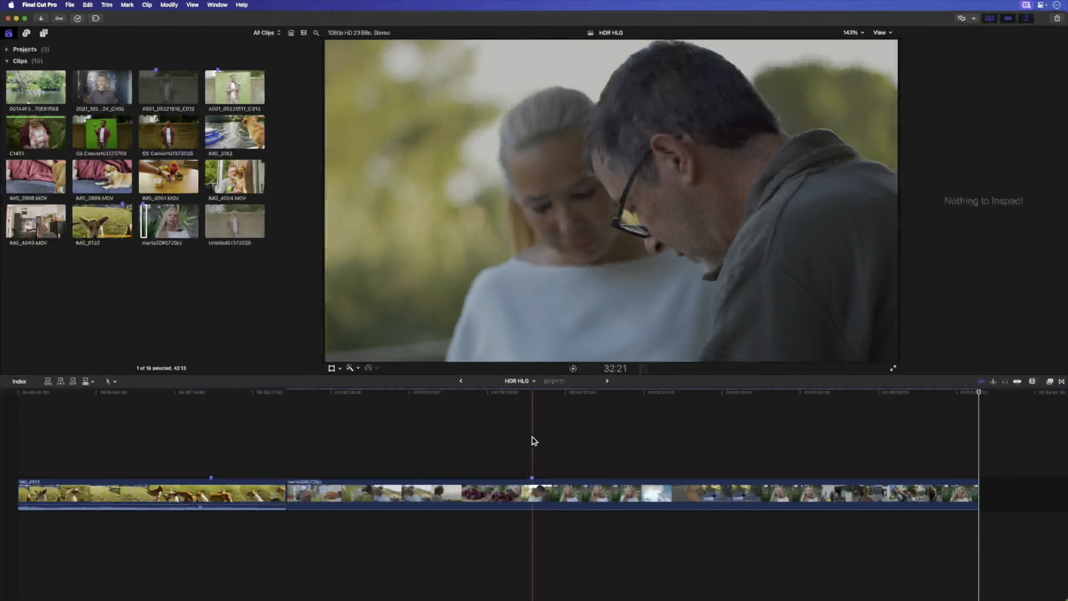
click(533, 441)
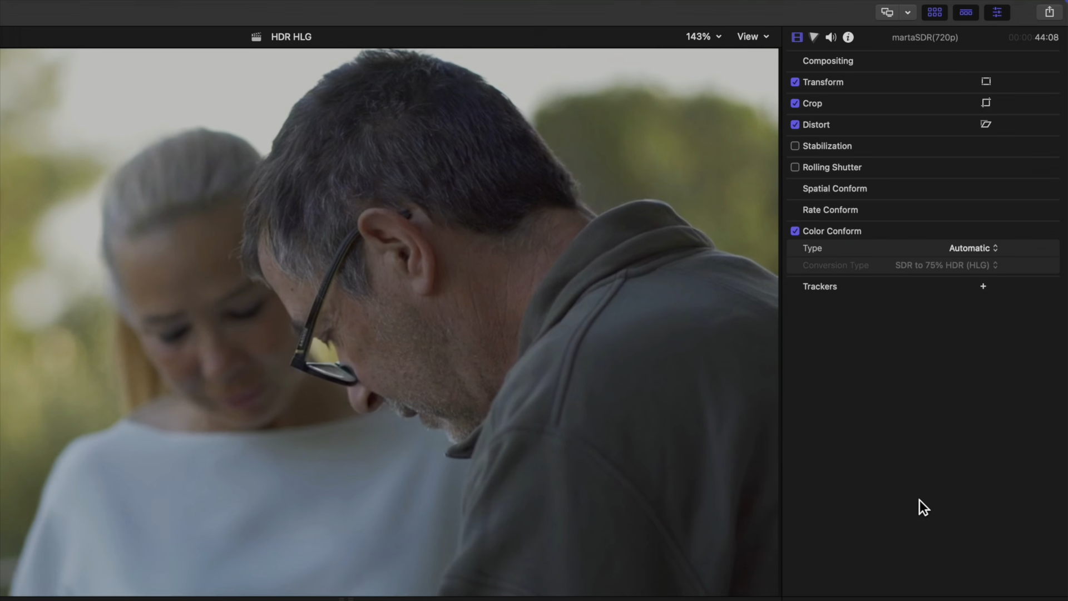
- Show the video scopes and set the timeline clip martaSDR(720p) to Manual Color Conform with SDR to 100% HDR (HLG)
key(super+7)
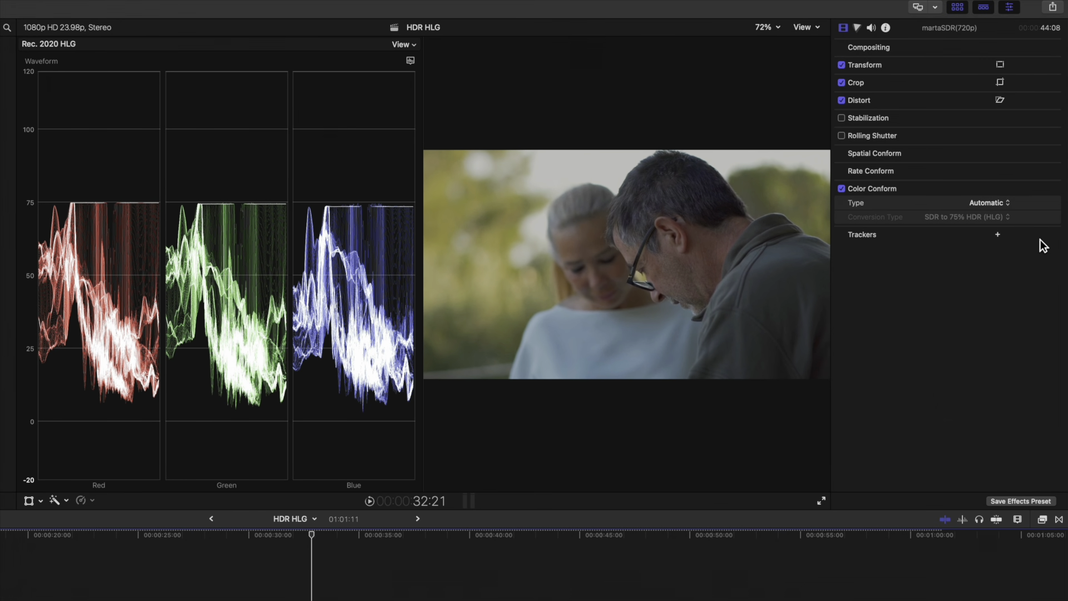
click(1001, 204)
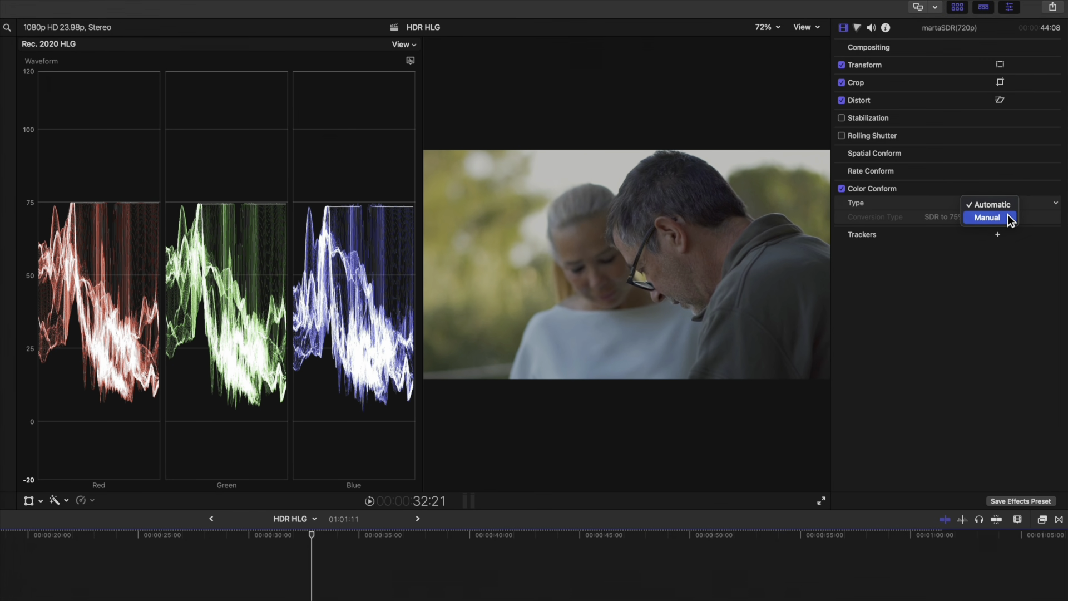
click(1007, 218)
click(999, 218)
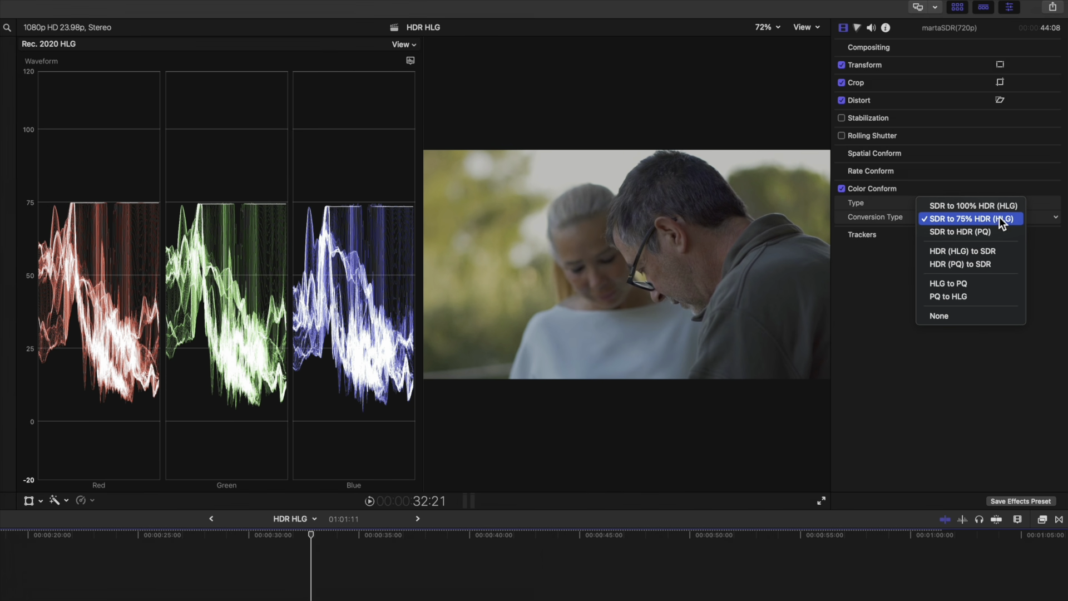
click(1009, 206)
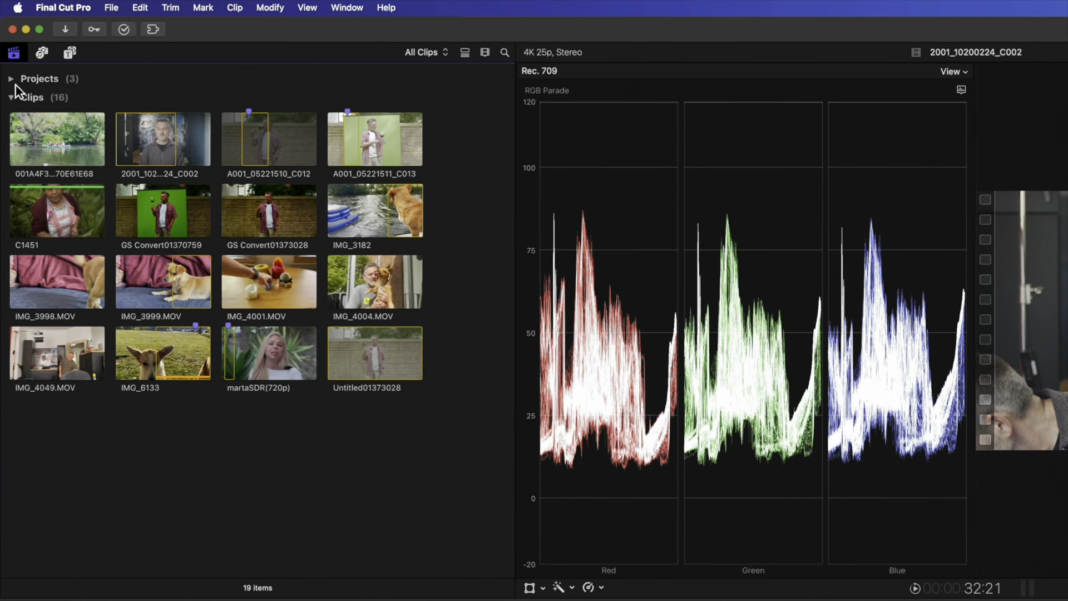
- Open the HDR PQ project and append the marked range of martaSDR(720p) to its timeline
click(11, 73)
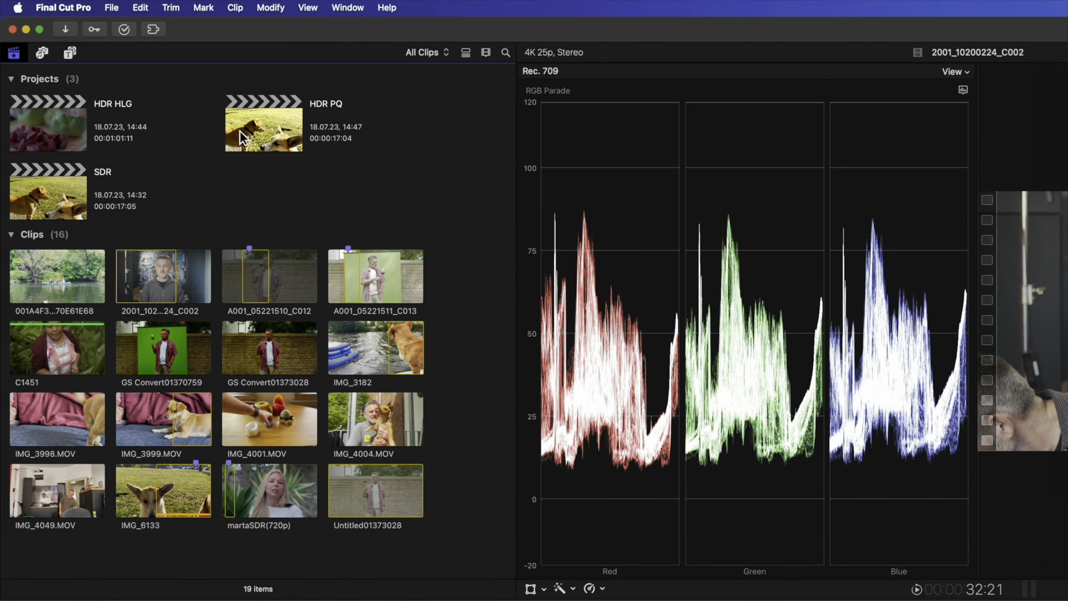
click(239, 132)
click(235, 469)
key(super+4)
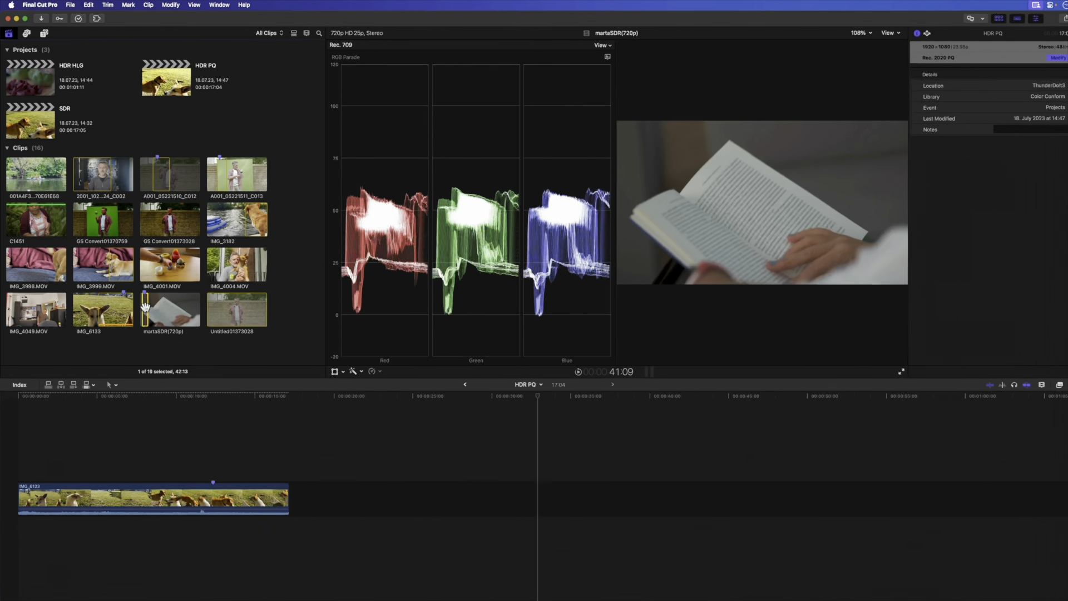
key(e)
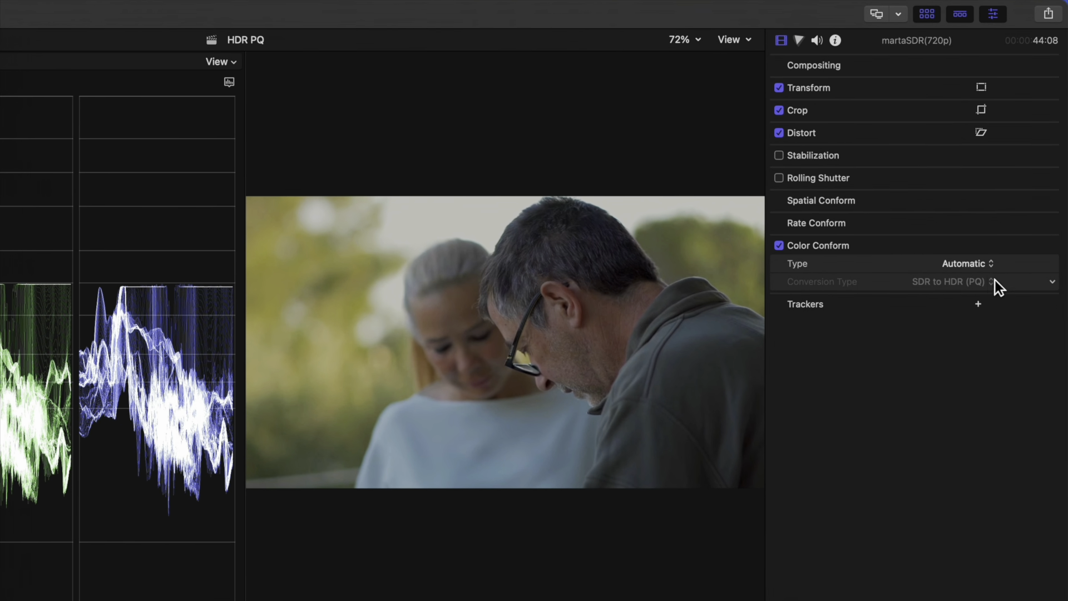
- Set the martaSDR(720p) clip's Color Conform type to Manual and raise the Peak Brightness of its SDR to HDR (PQ) conversion
click(981, 268)
click(977, 277)
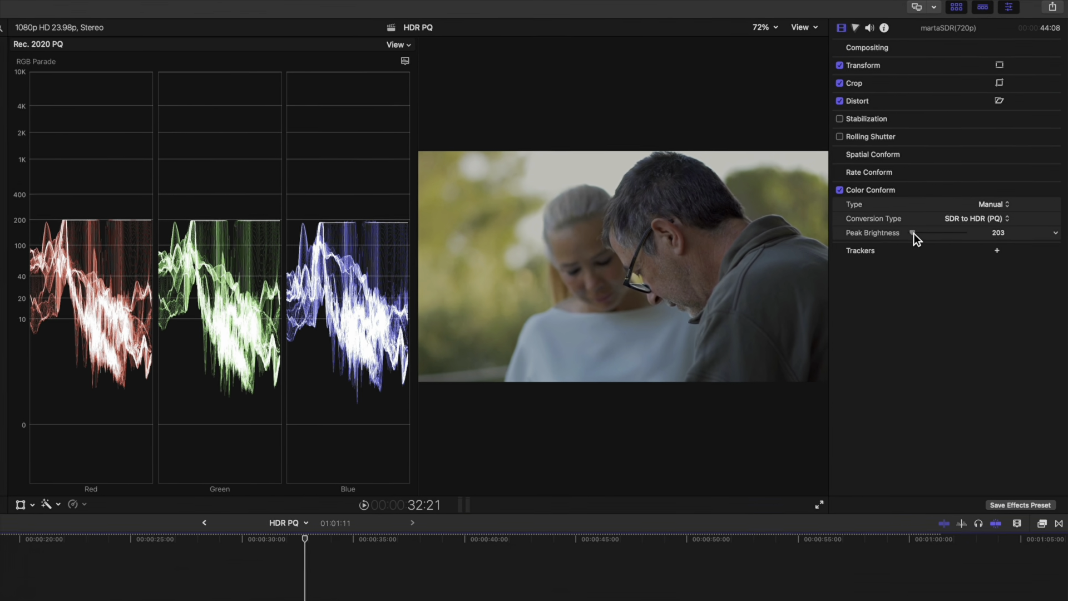
mouse_move(914, 232)
mouse_down()
mouse_move(954, 231)
mouse_move(922, 234)
mouse_up()
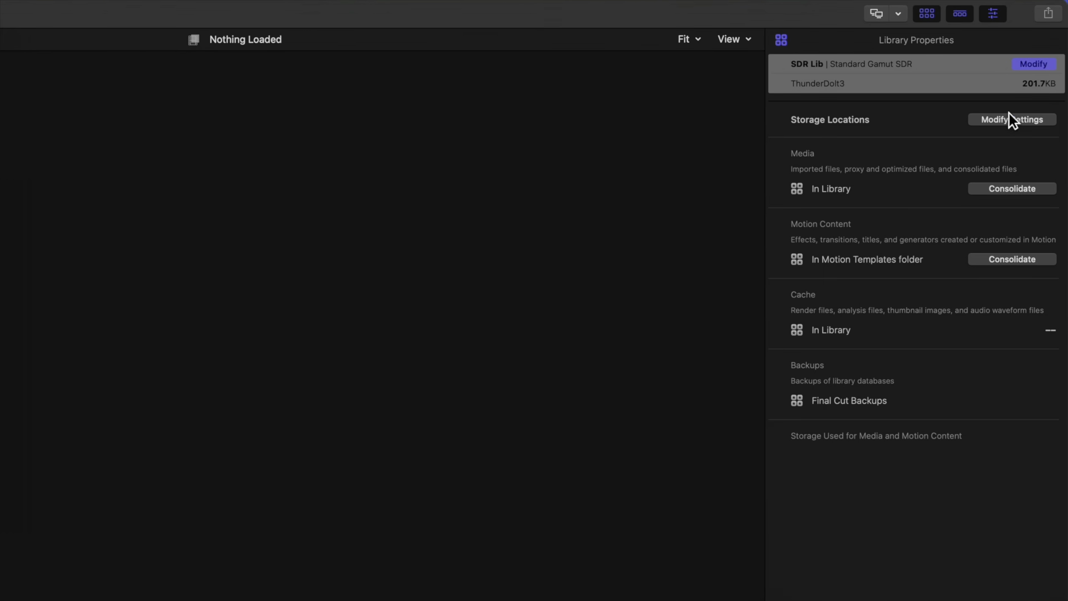
- Try the Wide Gamut HDR and Standard Gamut SDR color processing options for SDR Lib and cancel the change
click(1030, 65)
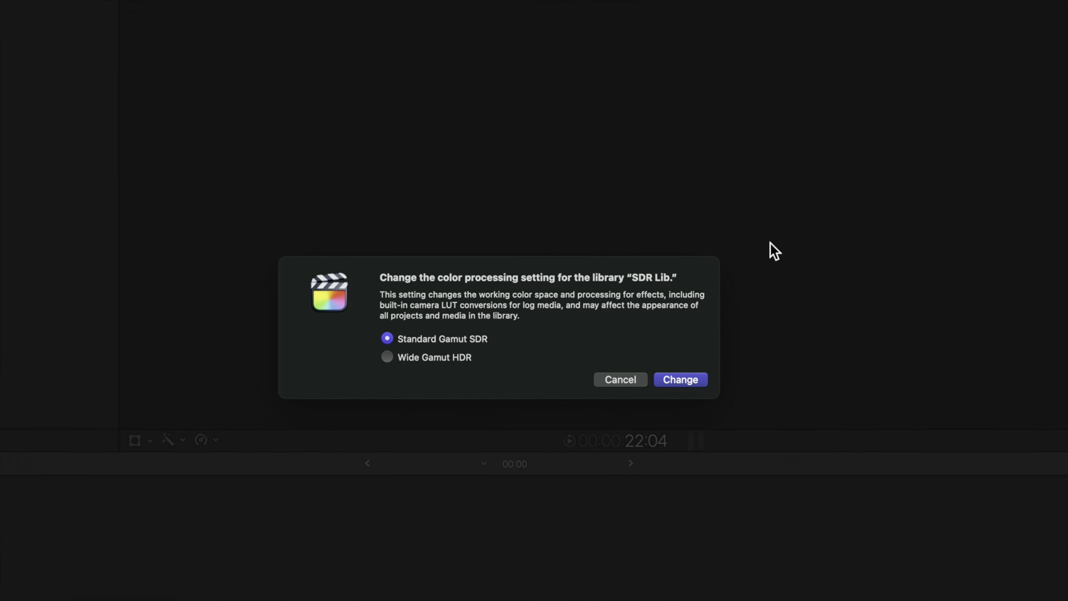
click(486, 340)
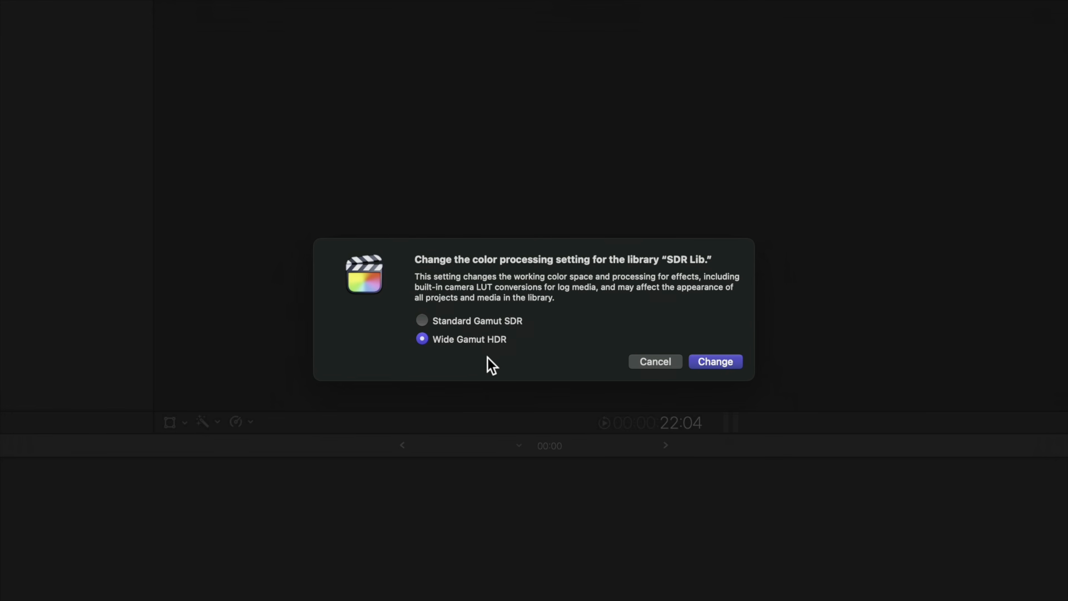
click(492, 323)
click(490, 338)
click(493, 322)
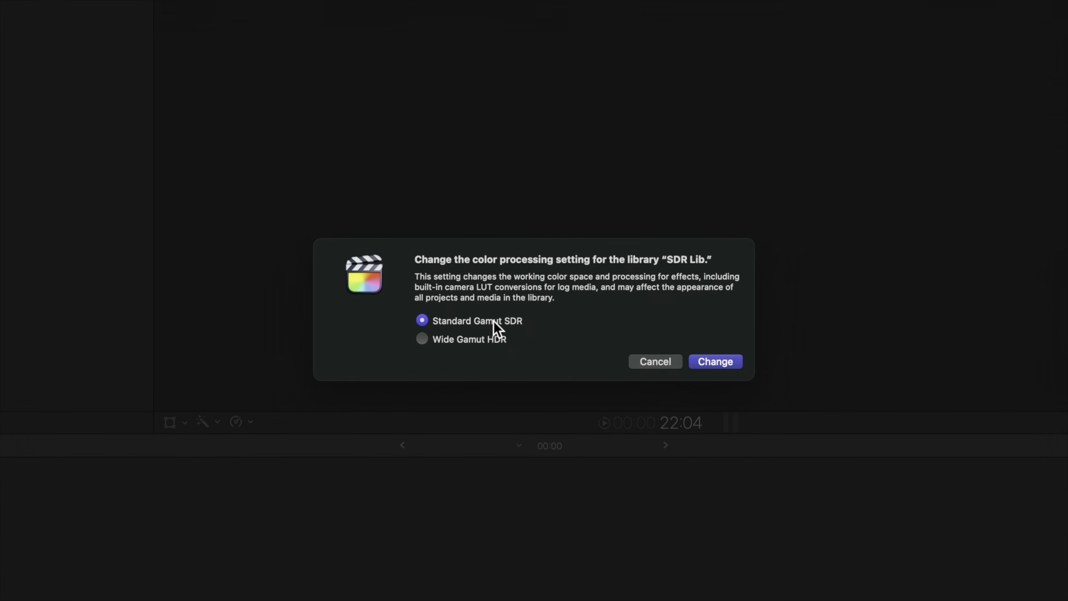
click(651, 362)
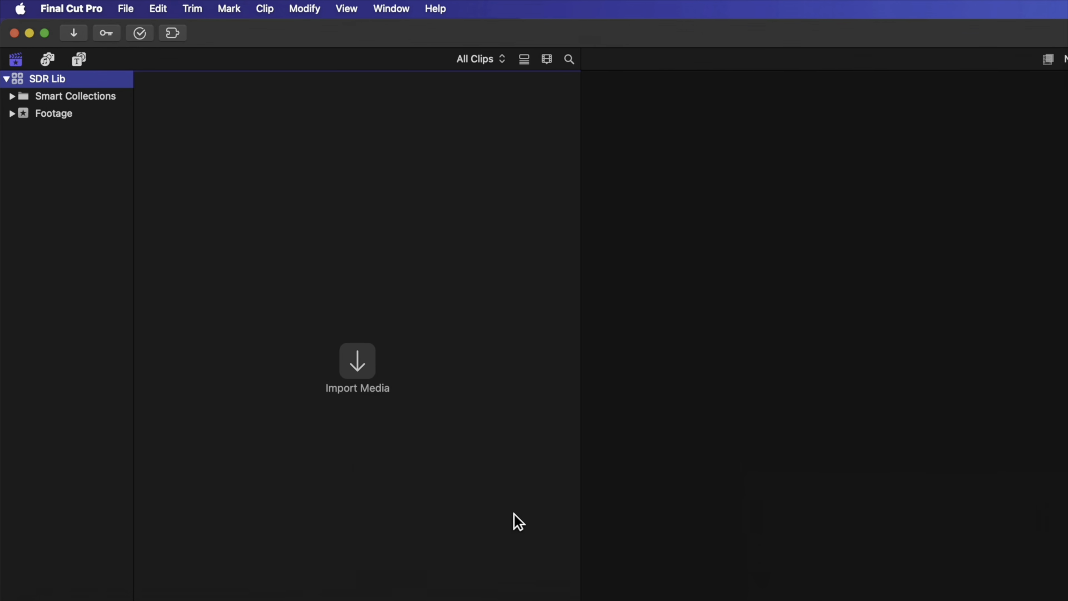
- Import IMG_6133.mov from the Desktop into the Footage event and switch the library to HDR
click(364, 373)
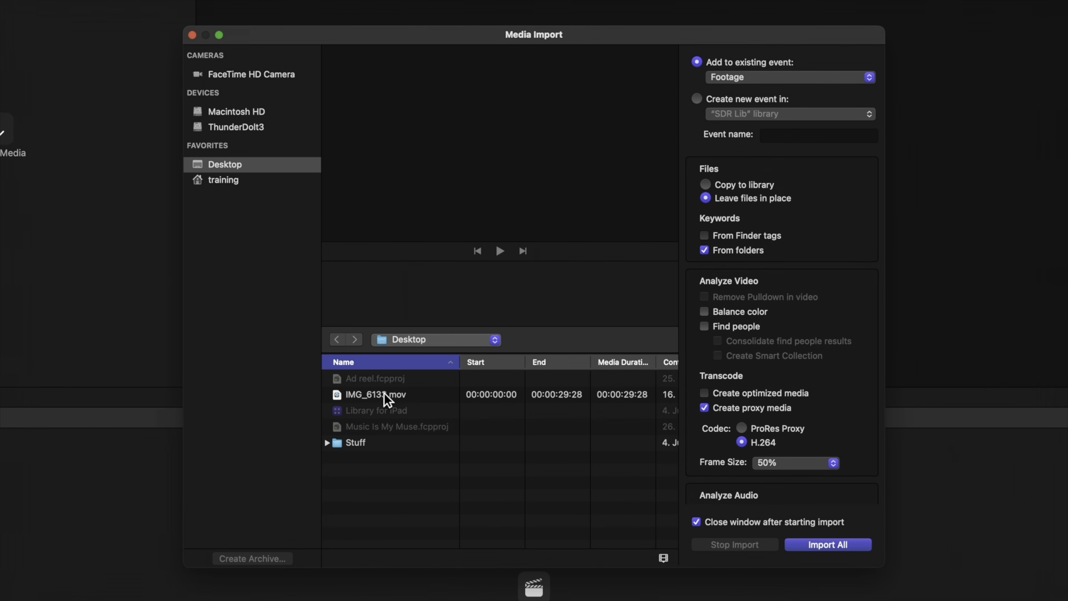
click(384, 395)
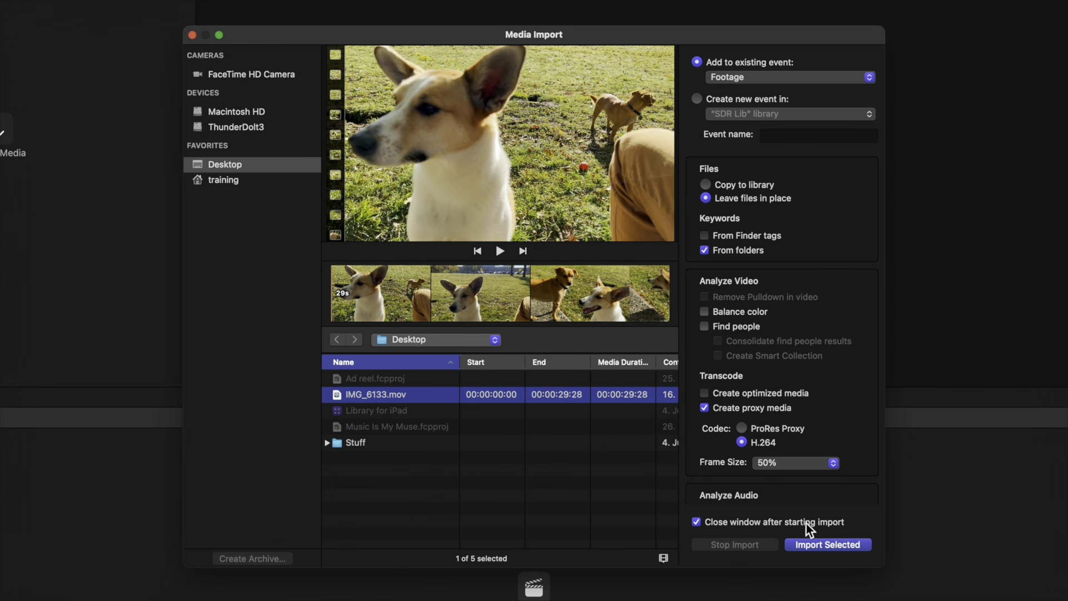
click(825, 542)
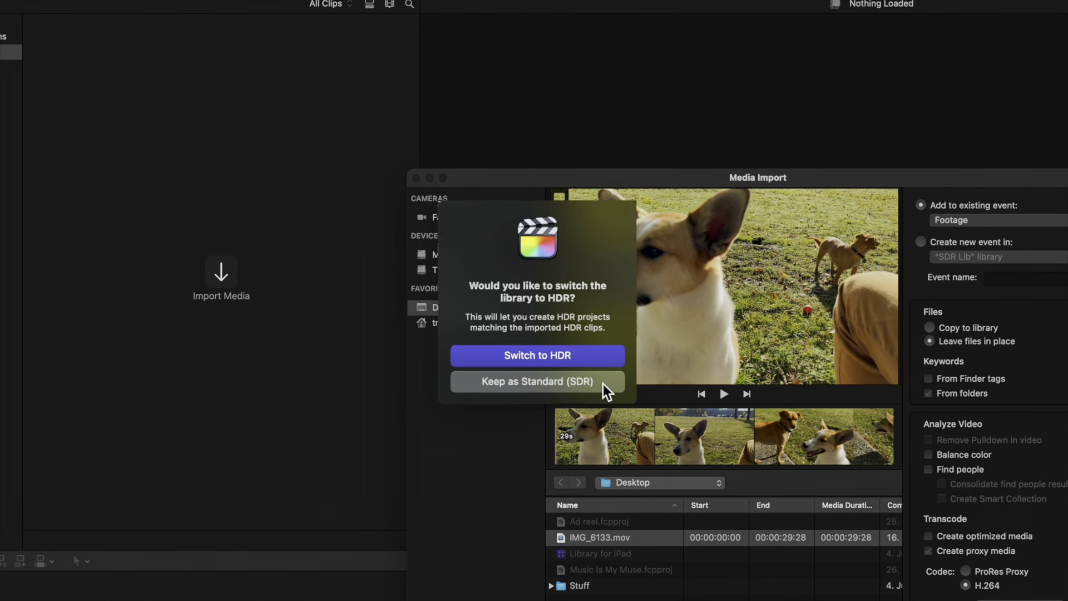
click(588, 348)
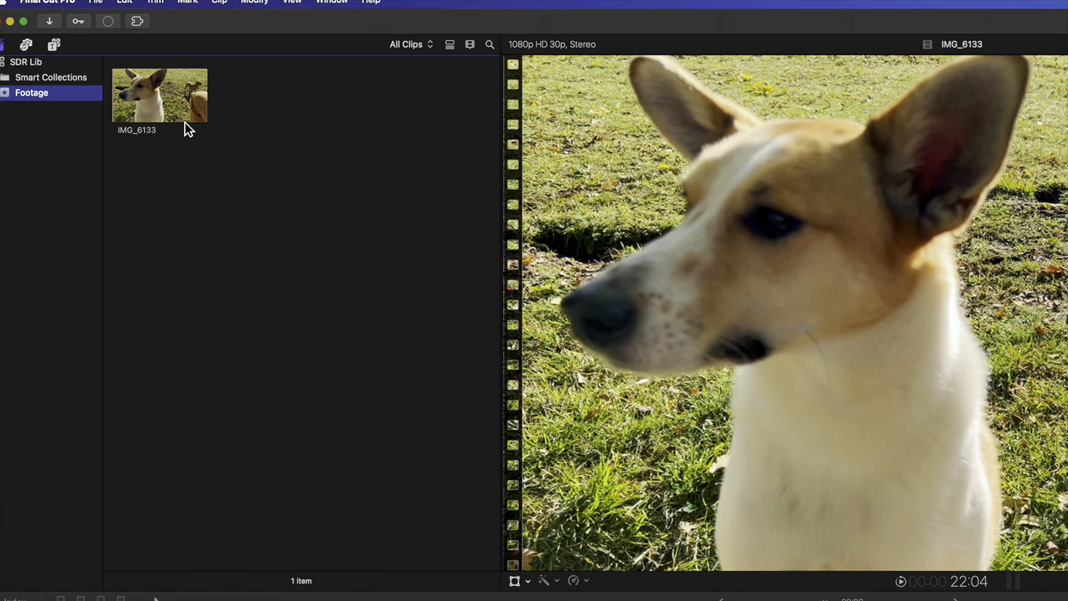
- Create a new project named HDR Project in the Footage event from the IMG_6133 clip and reveal it in the browser
click(174, 100)
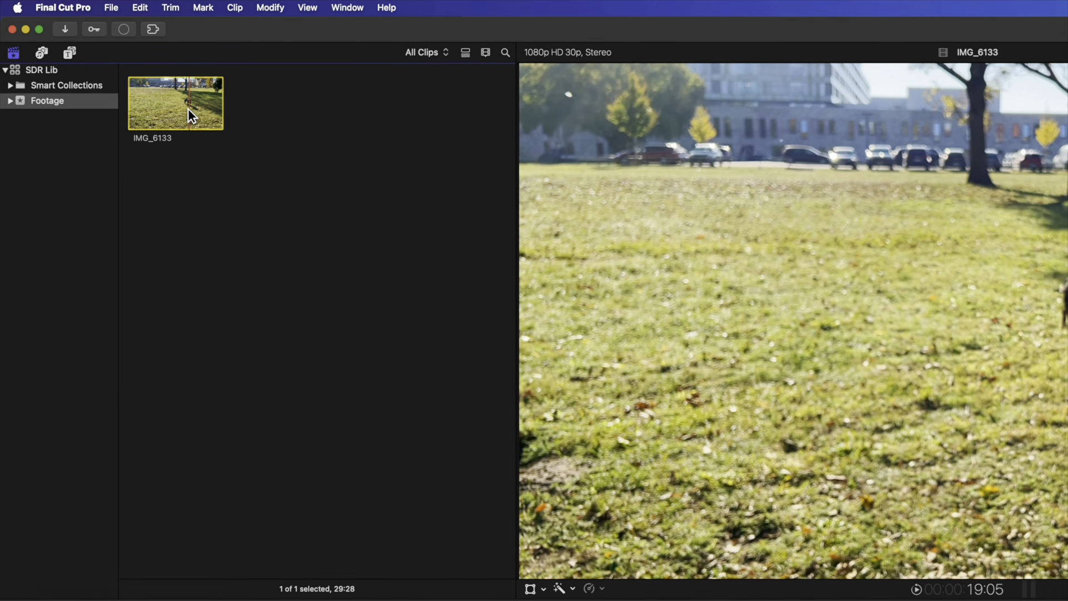
right_click(173, 101)
click(216, 117)
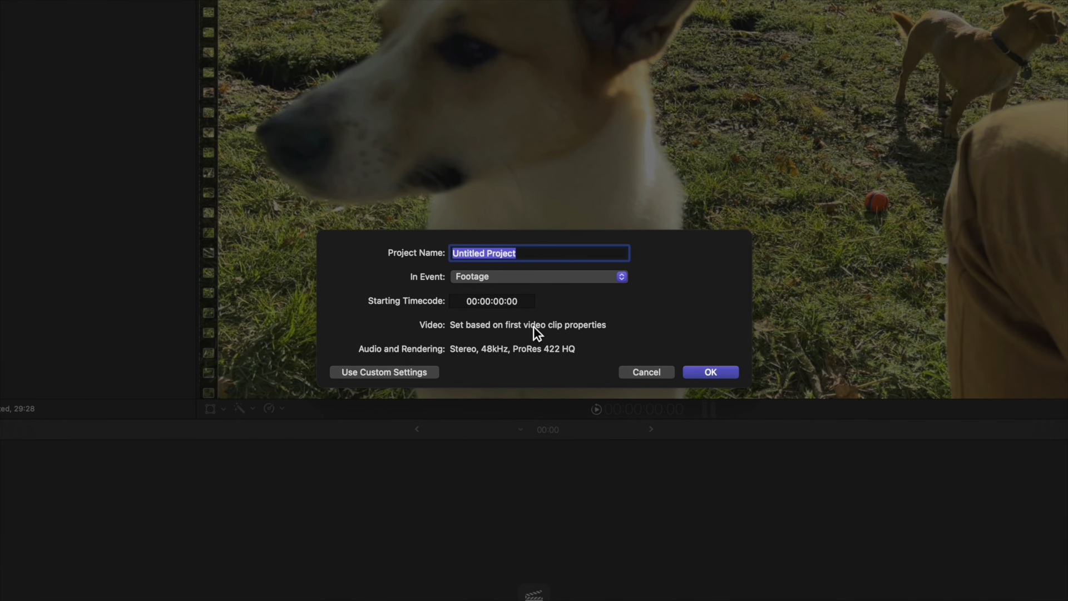
text(HDR Proje)
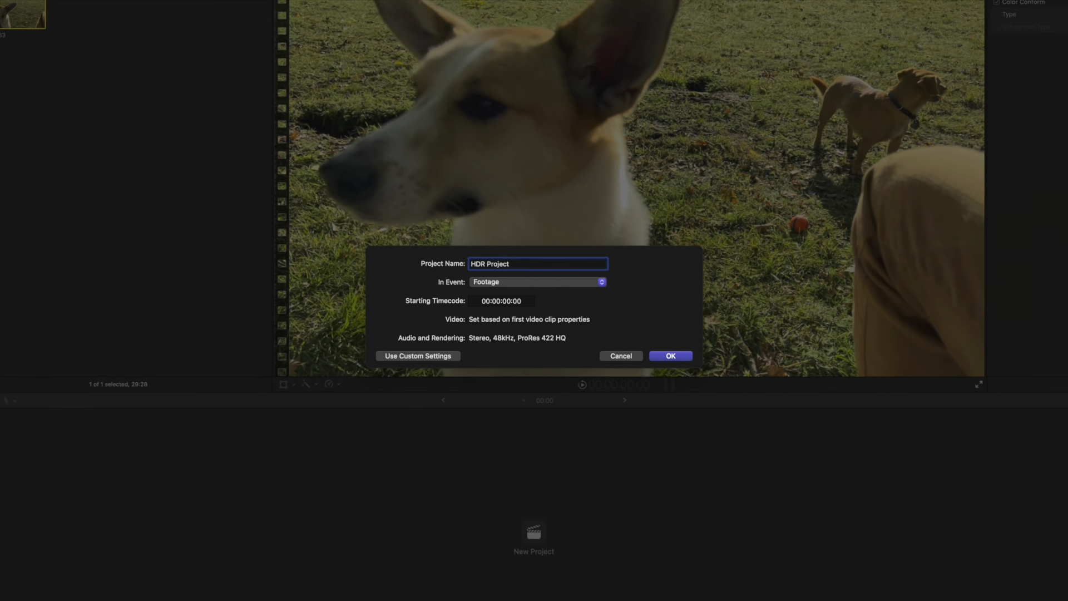
key(Return)
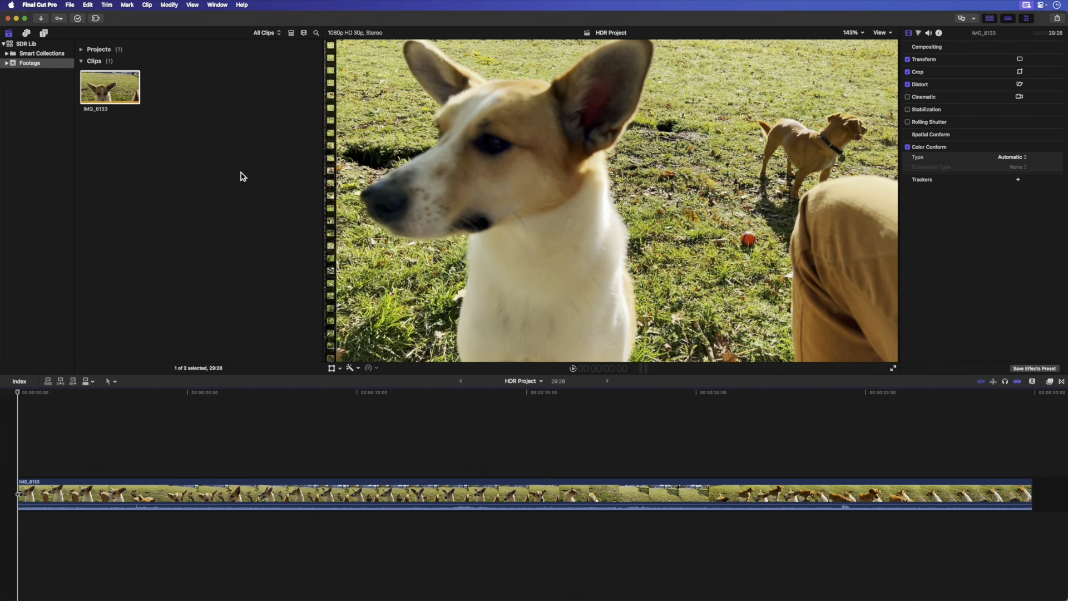
click(80, 49)
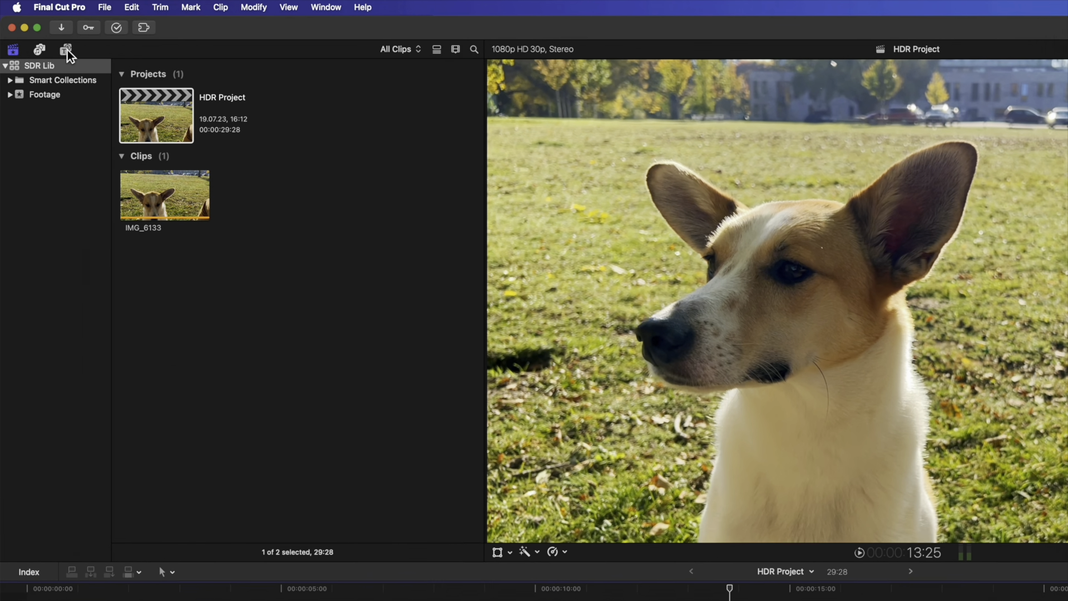
- Connect the mTitle Simple Pack 12 title above the IMG_6133 clip at the playhead
click(53, 40)
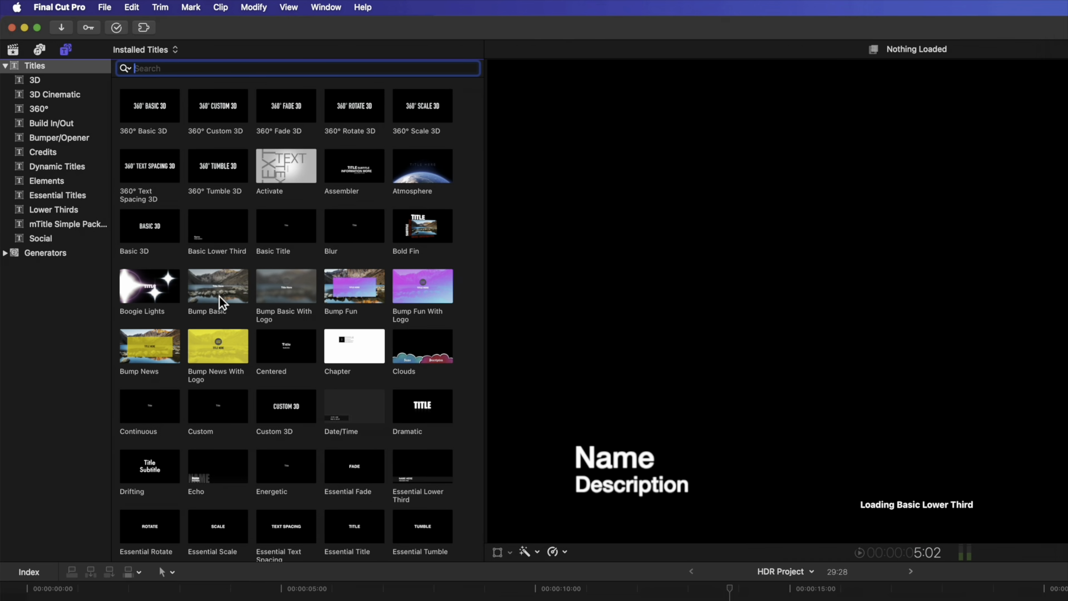
scroll(222, 353, up, 1)
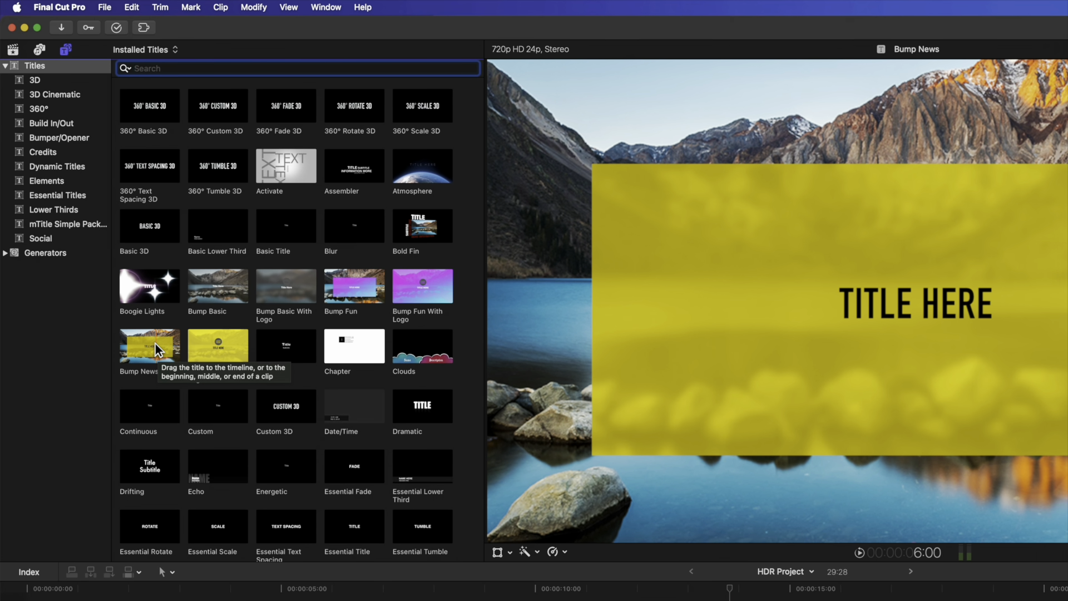
click(63, 222)
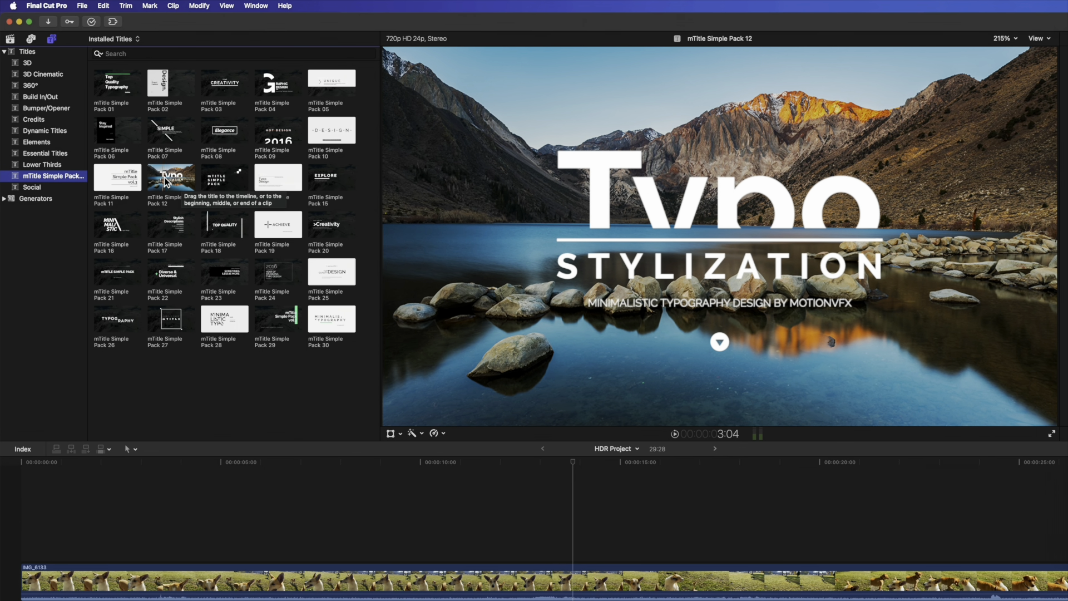
click(167, 178)
key(q)
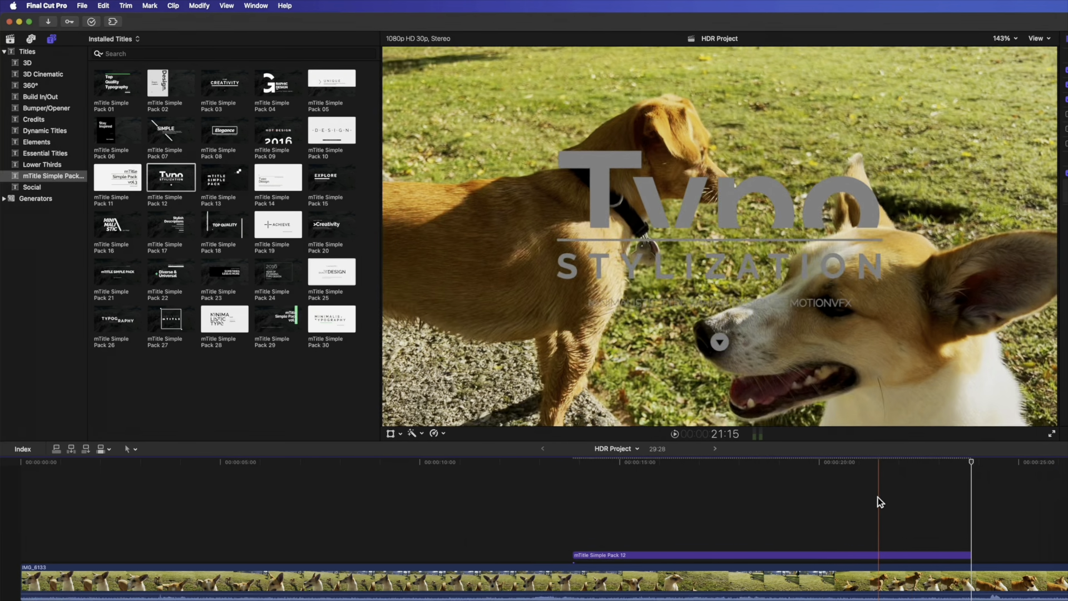
- Disable the IMG_6133 clip in the timeline and show the video scopes for the title
click(879, 581)
key(v)
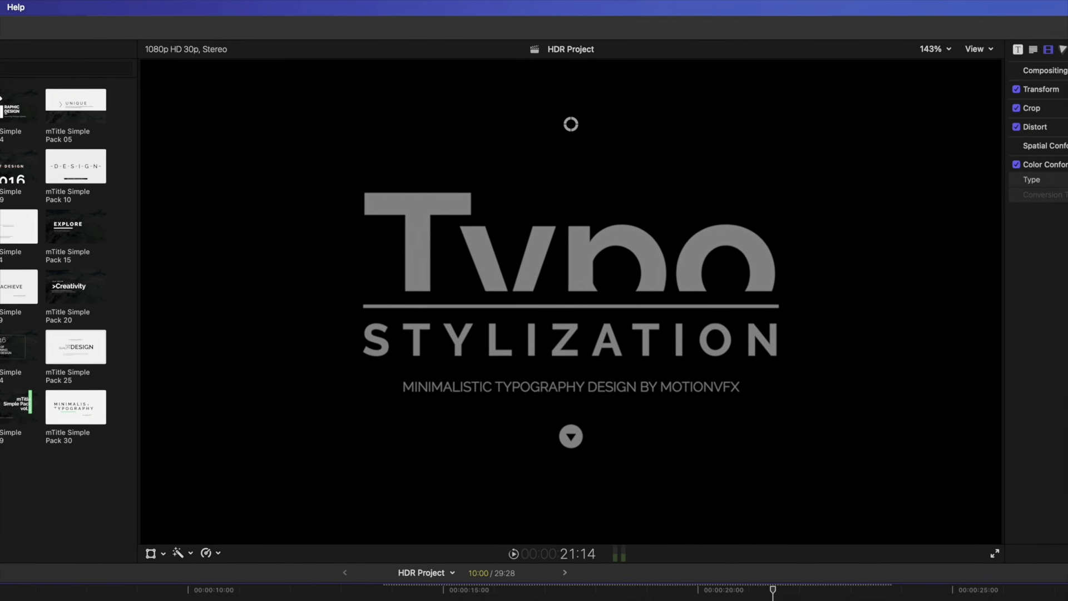
key(super+7)
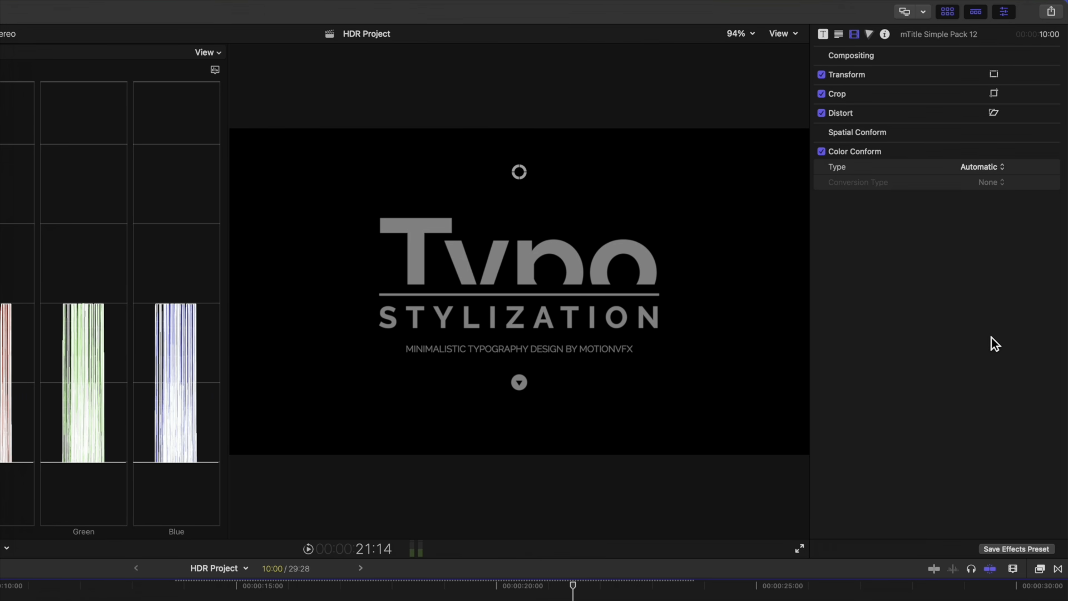
- Set the title's Color Conform type to Manual with the SDR to 100% HDR (HLG) conversion
click(1002, 168)
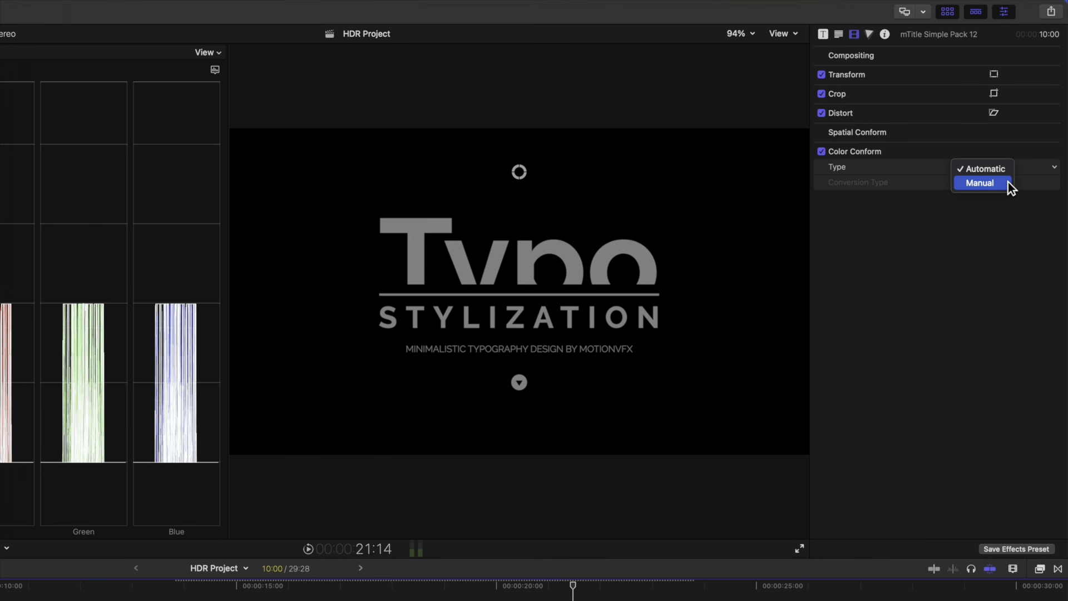
click(1007, 182)
click(997, 183)
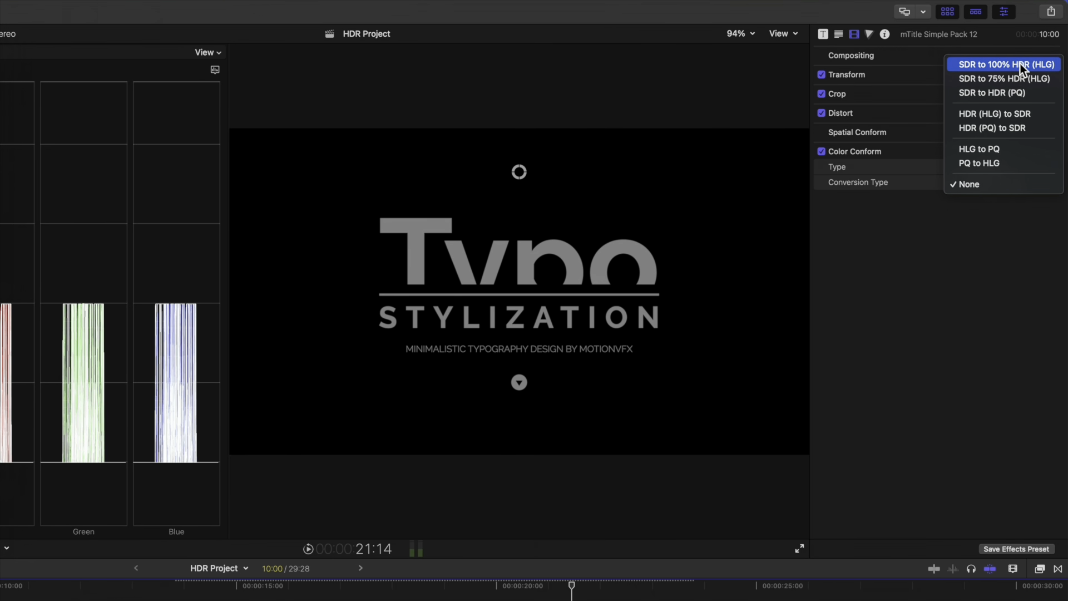
click(1050, 68)
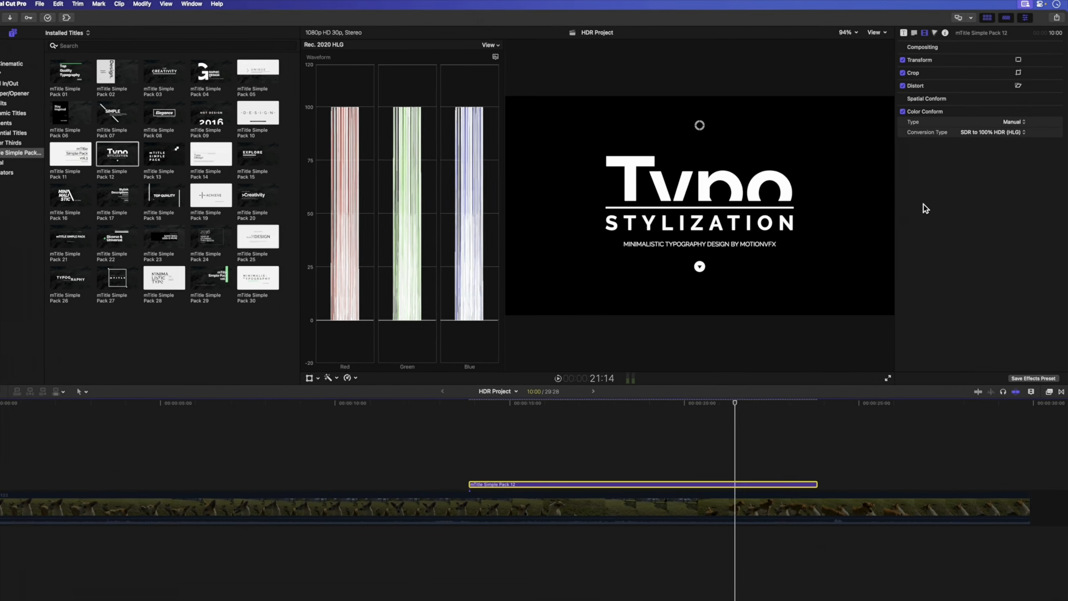
- Re-enable the IMG_6133 clip beneath the title
click(737, 494)
key(v)
key(v)
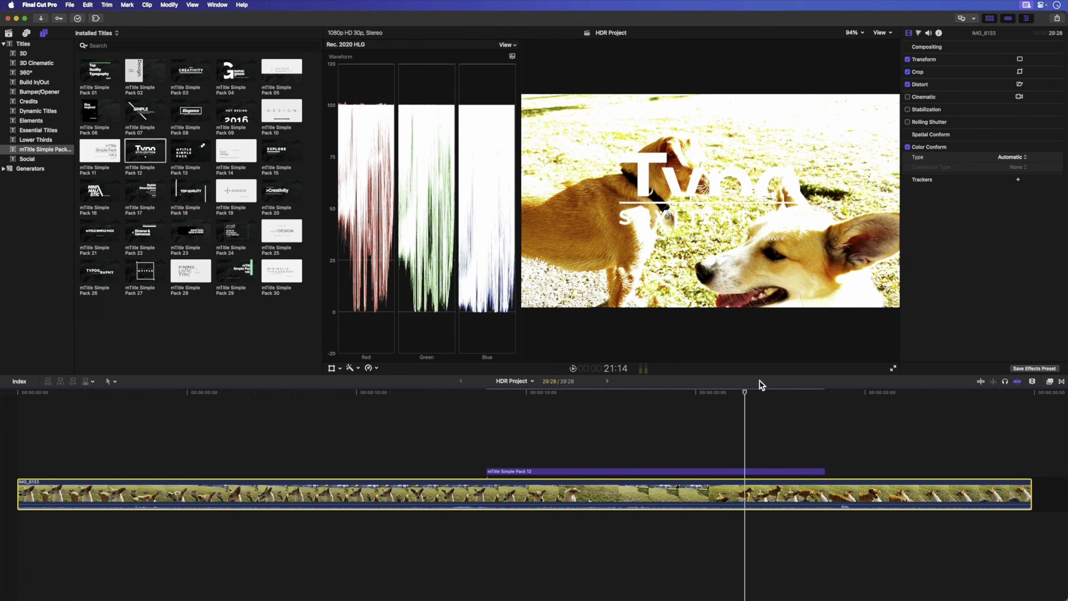
- Turn the mTitle Simple Pack 12 title into a compound clip named Compound Title in the Footage event and play it over the footage
click(729, 472)
key(alt+g)
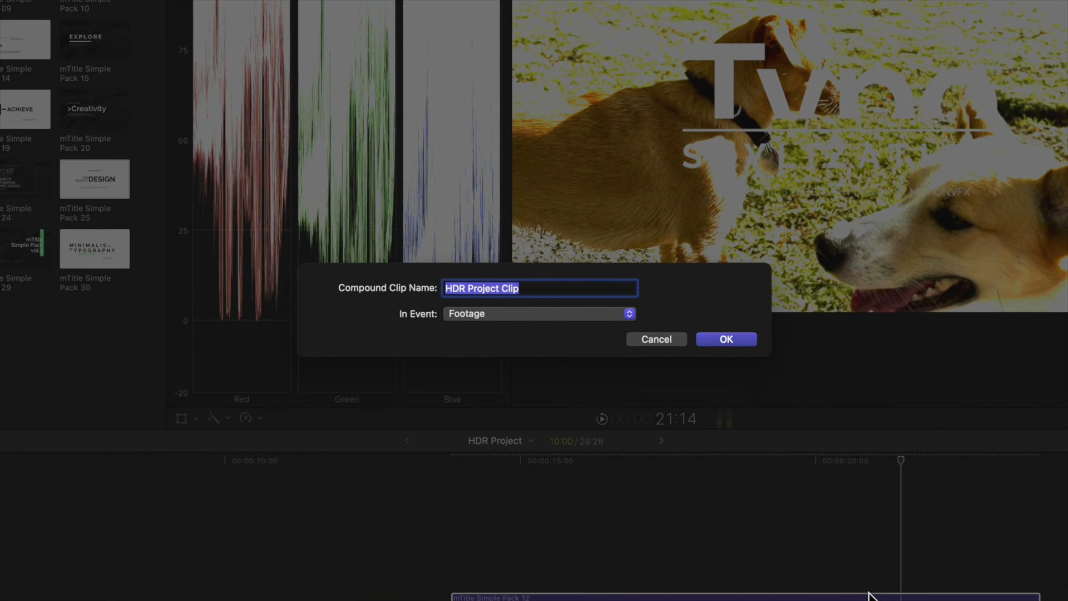
text(Compound Title)
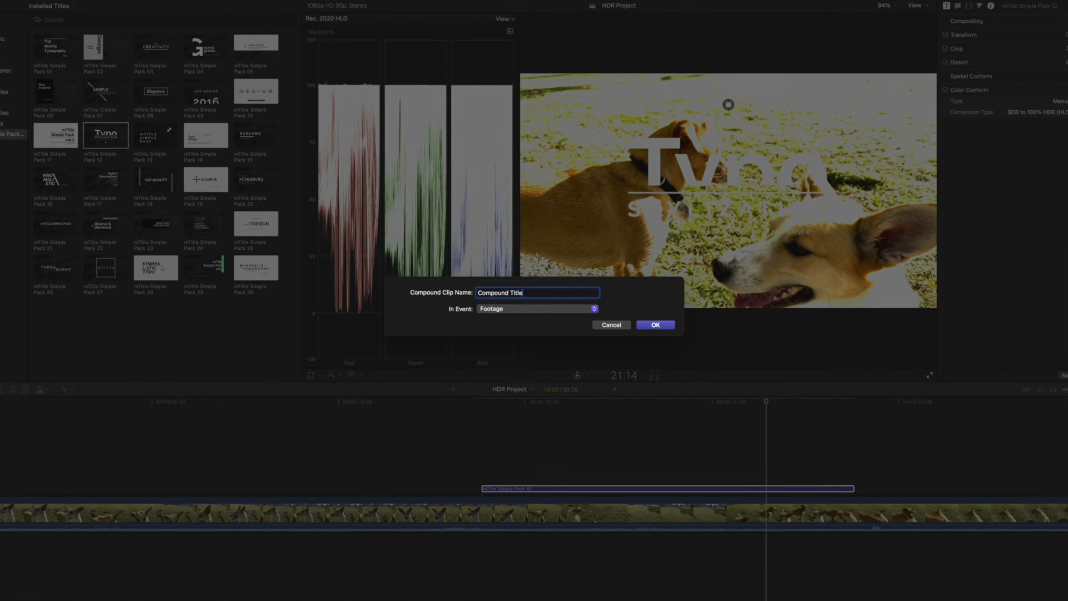
key(Return)
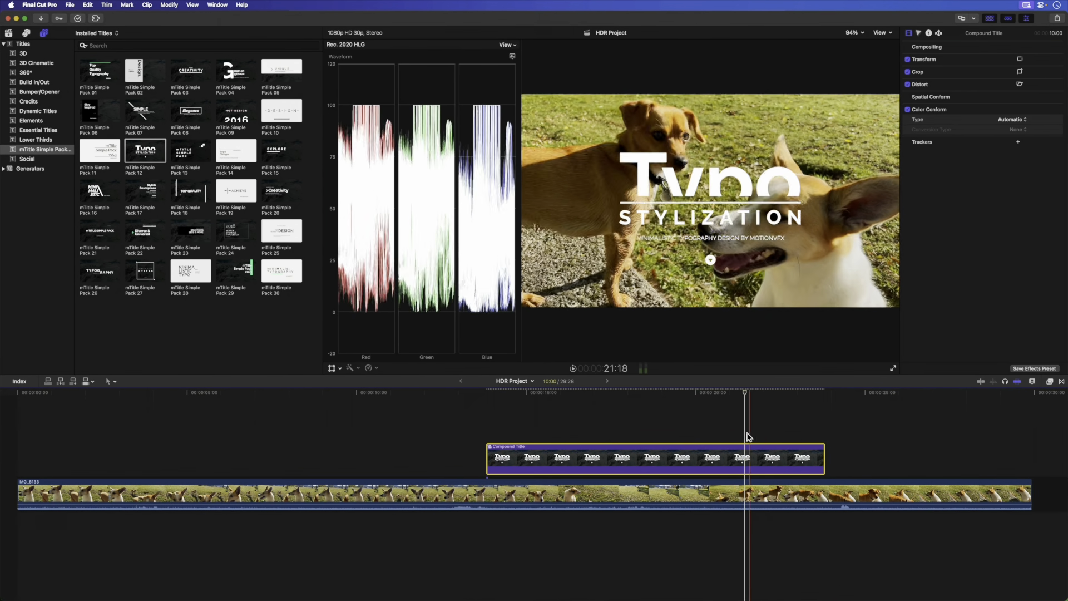
key(space)
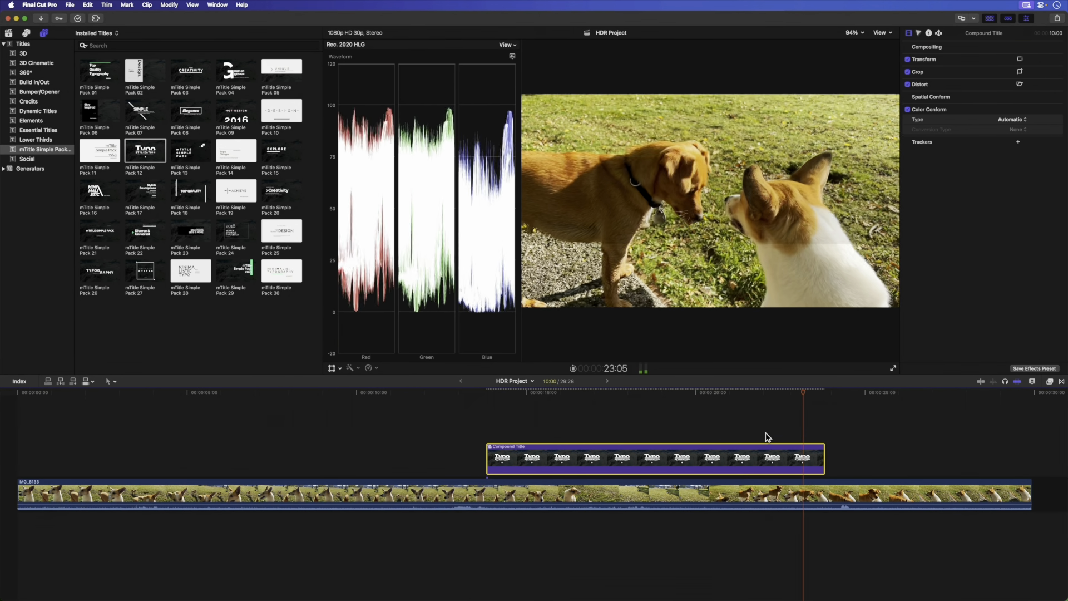
key(space)
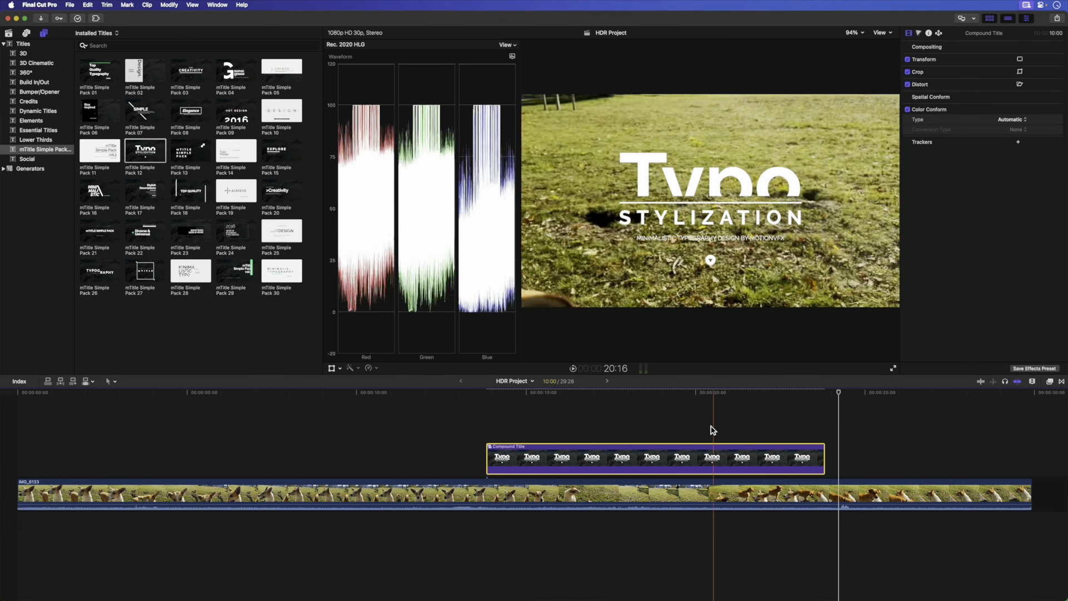
click(705, 428)
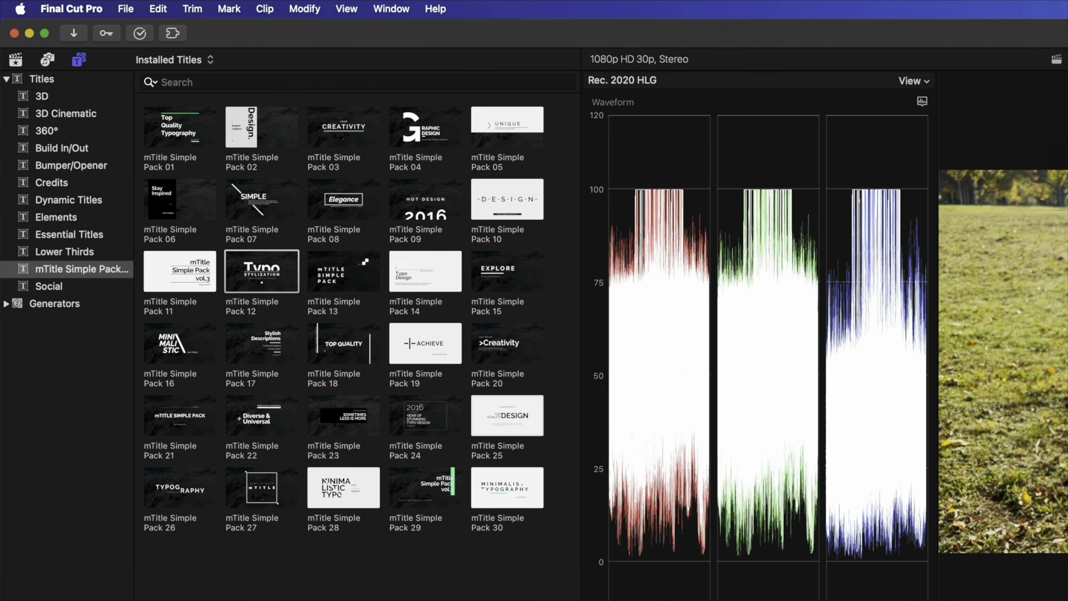
- Open the mTitle Simple Pack 12 title template in Motion
click(265, 272)
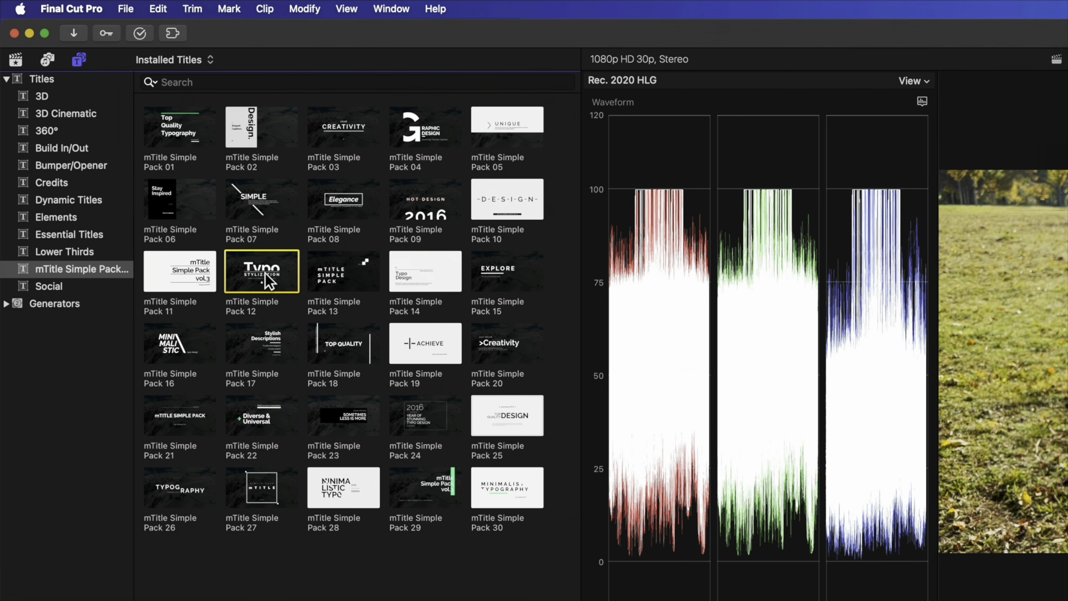
right_click(267, 273)
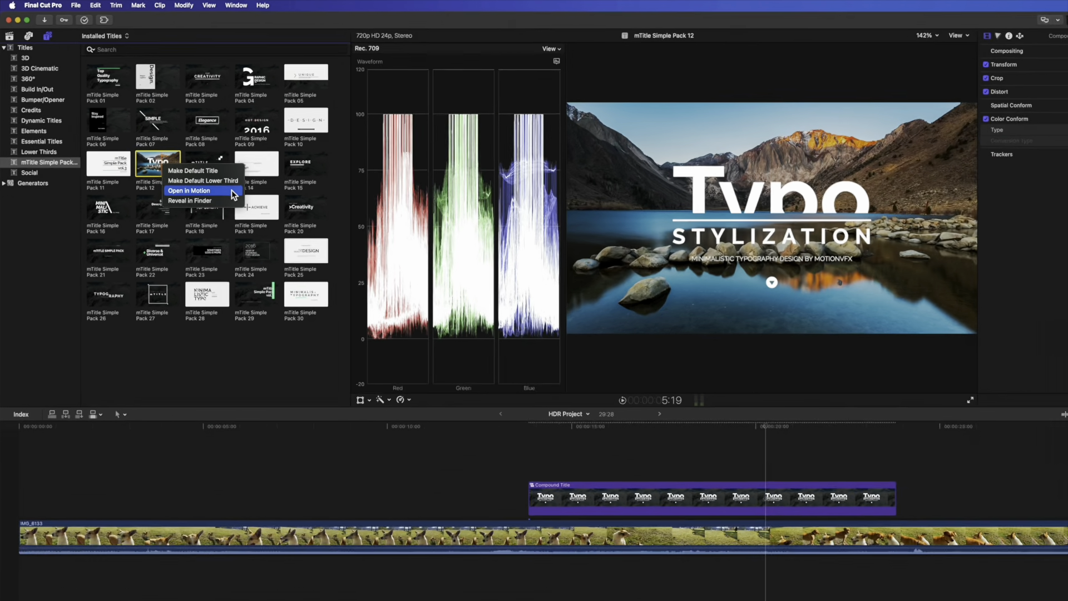
click(231, 190)
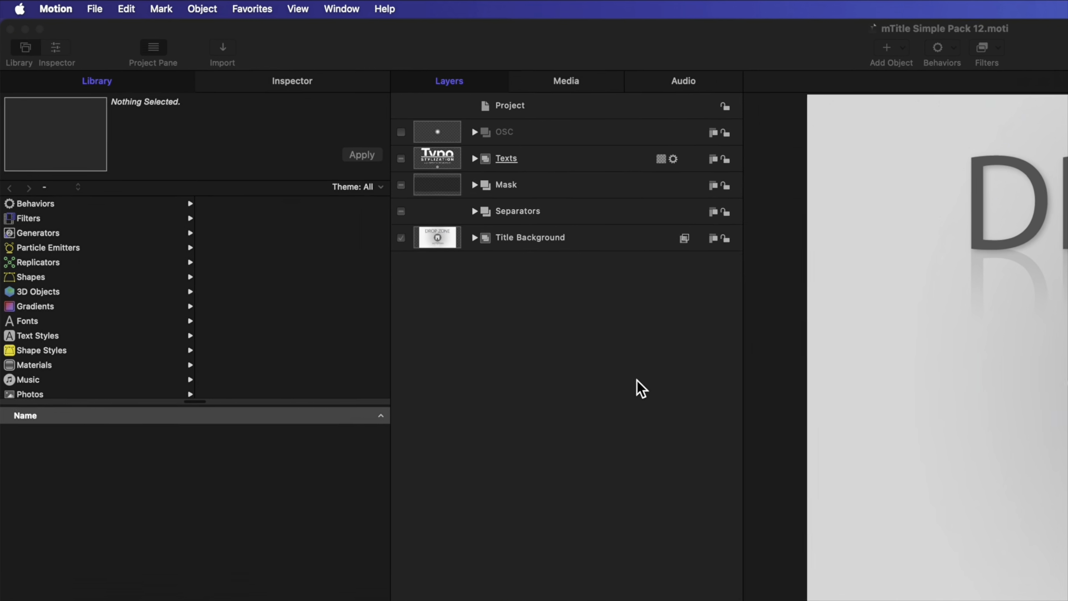
- Set the Motion project's Color Processing property to Automatic and accept the gamut change
click(538, 103)
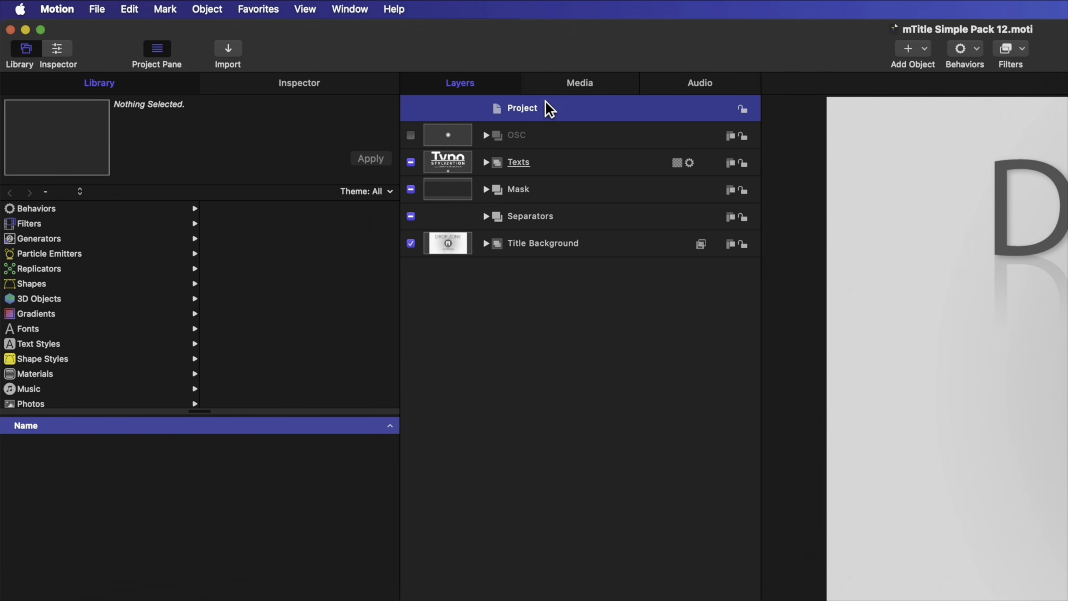
click(336, 87)
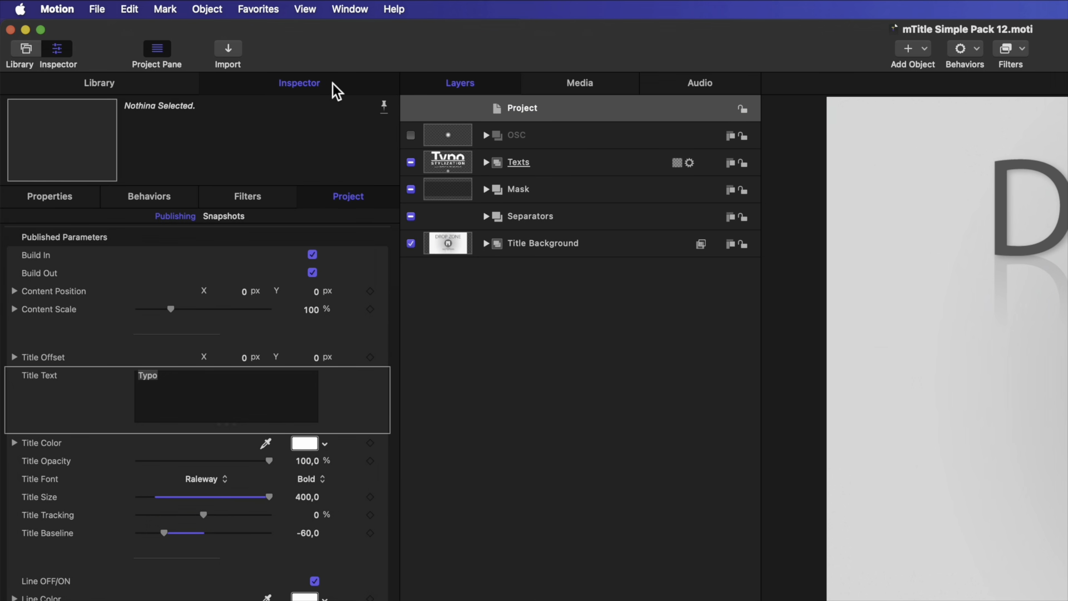
click(54, 203)
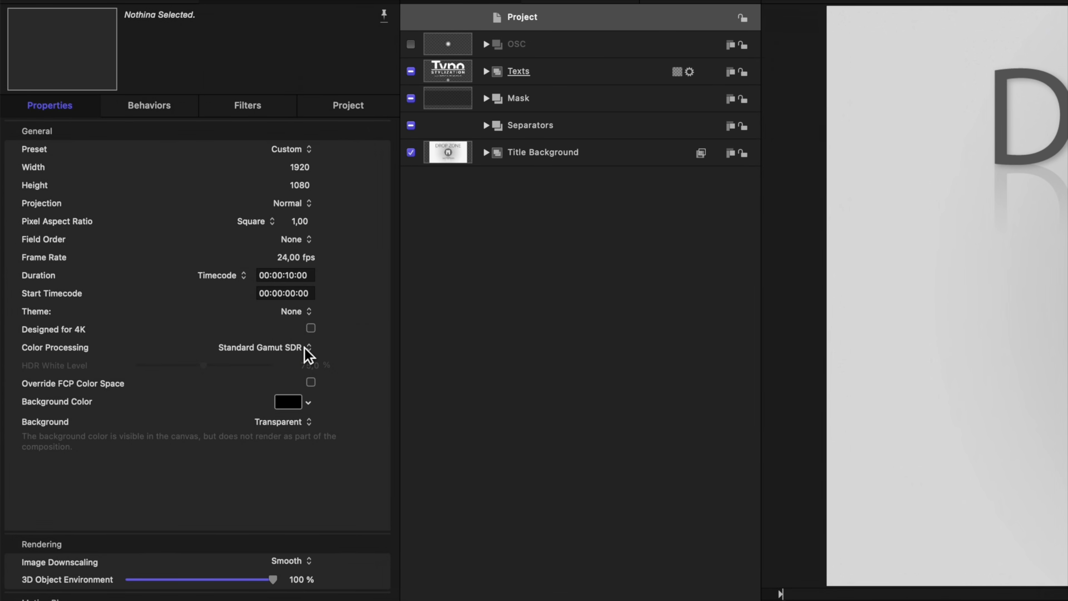
click(308, 350)
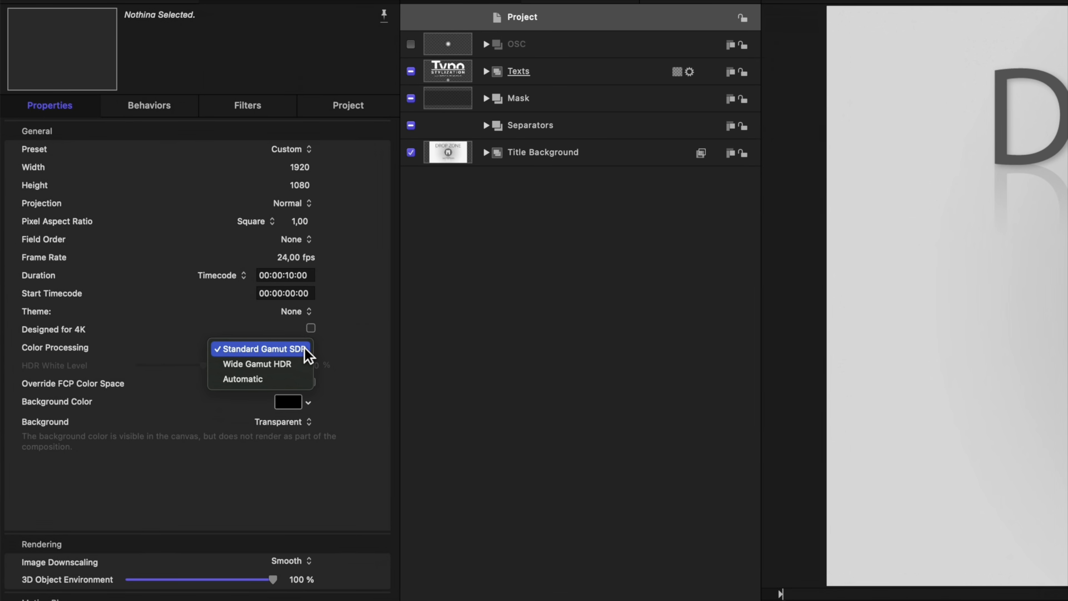
click(286, 379)
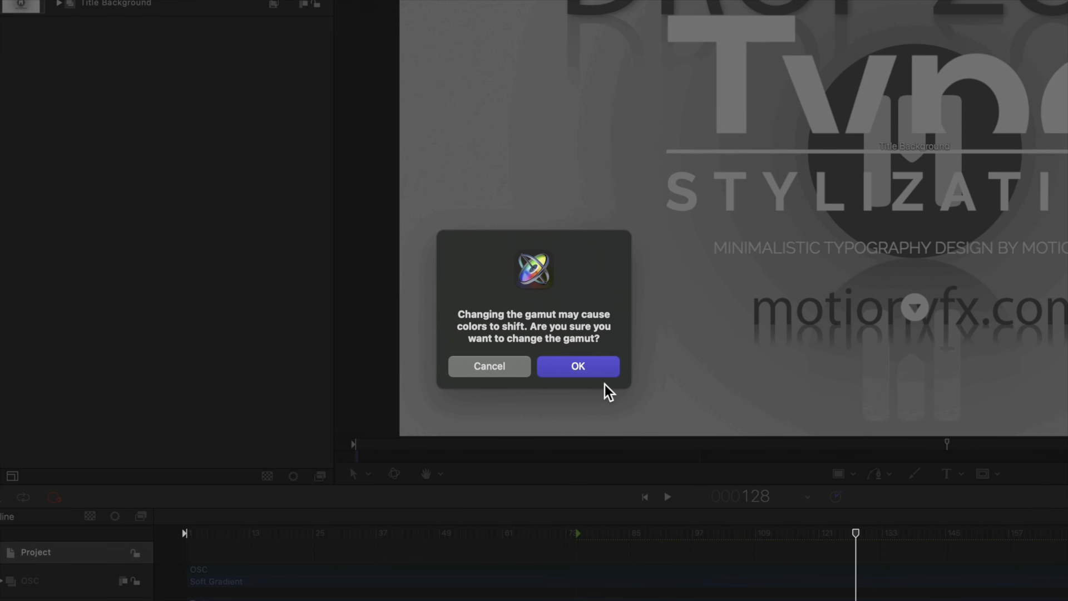
click(587, 368)
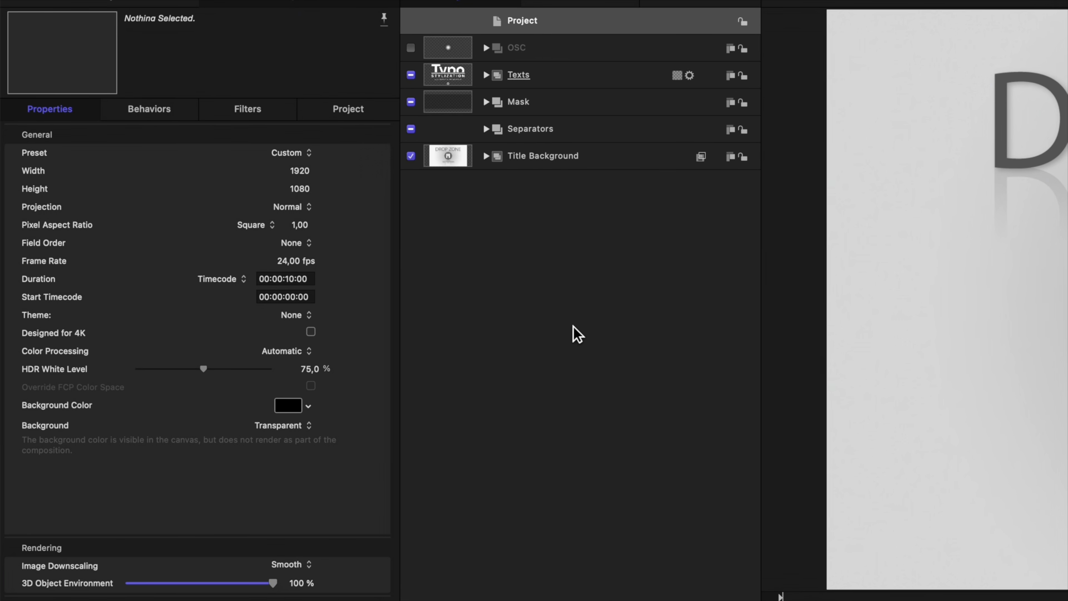
- Set the project's HDR White Level to 95%
drag(204, 370, 267, 370)
click(306, 370)
text(95)
key(Return)
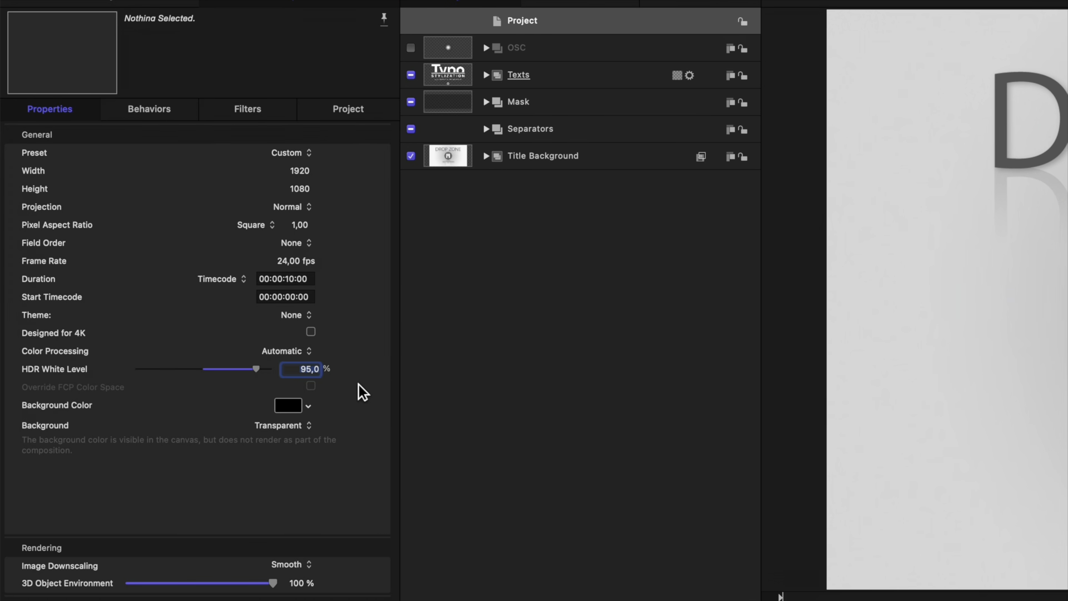
- Publish the HDR White Level parameter and save the title template as a duplicate
right_click(385, 373)
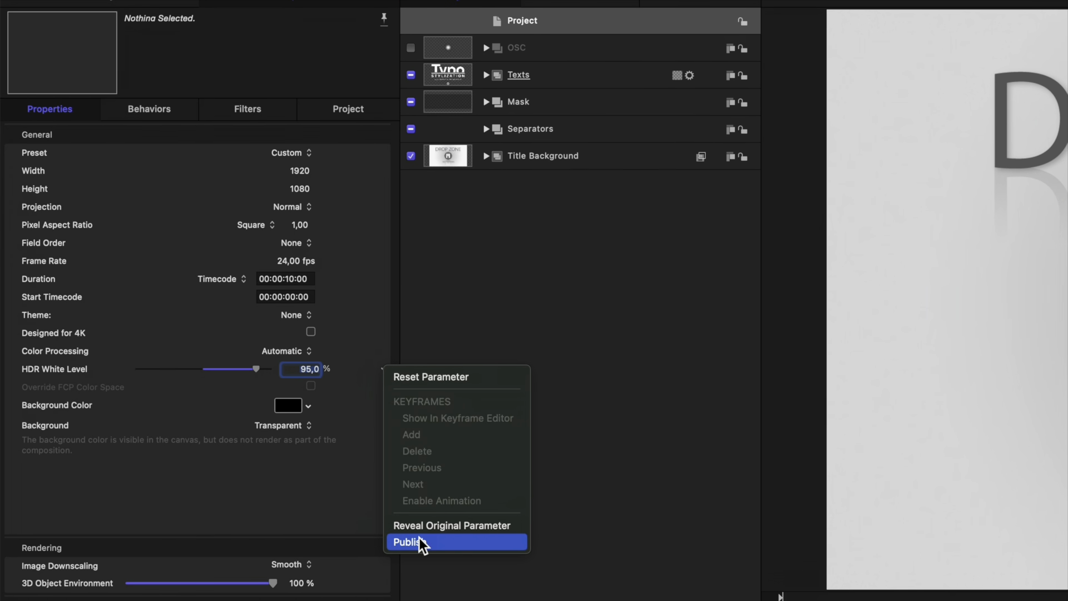
click(456, 545)
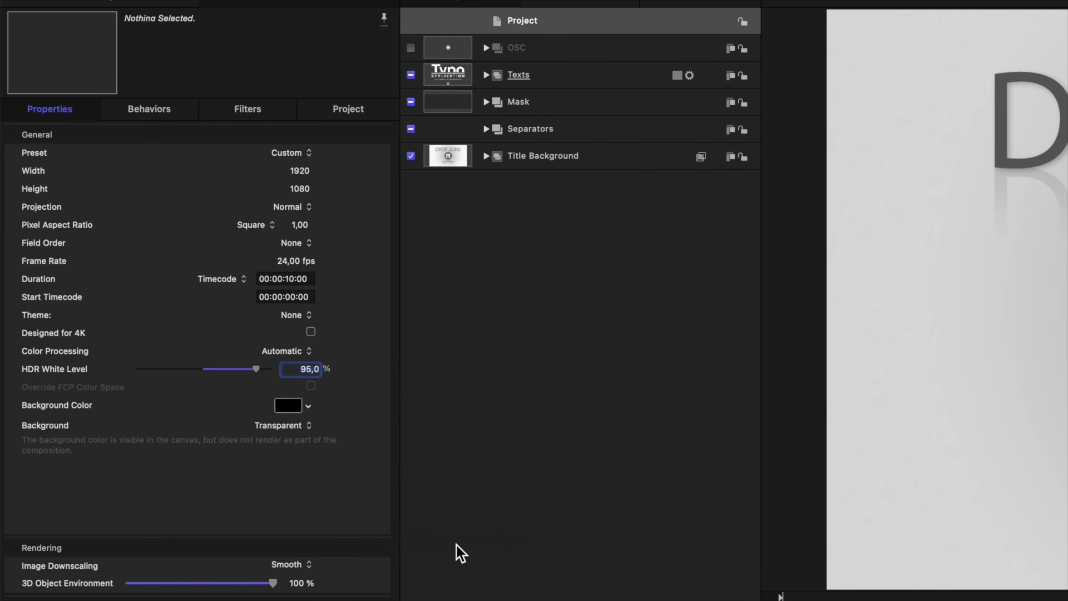
key(super+s)
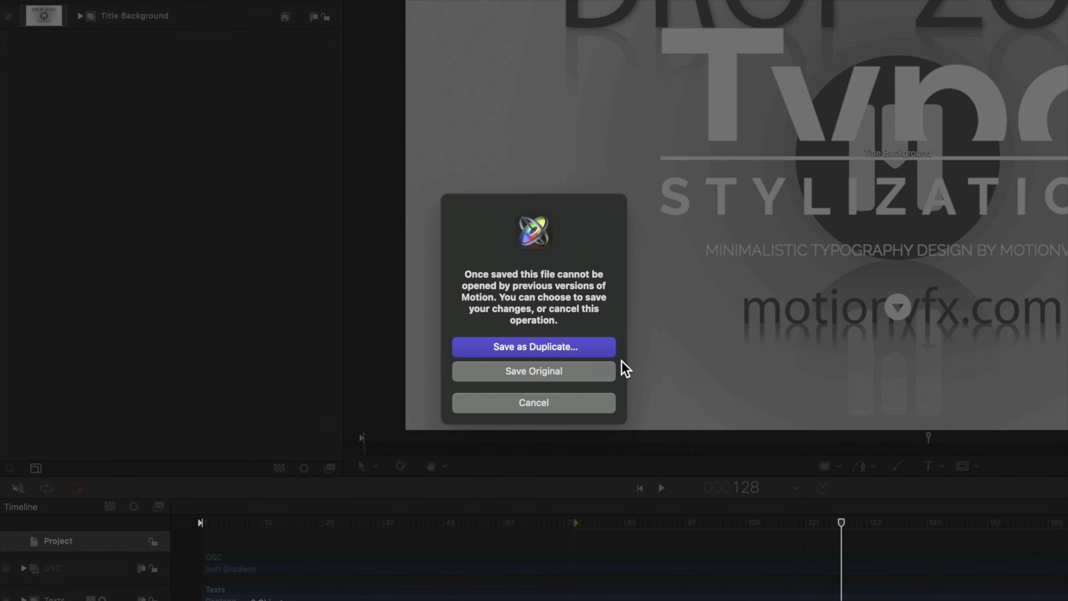
click(571, 343)
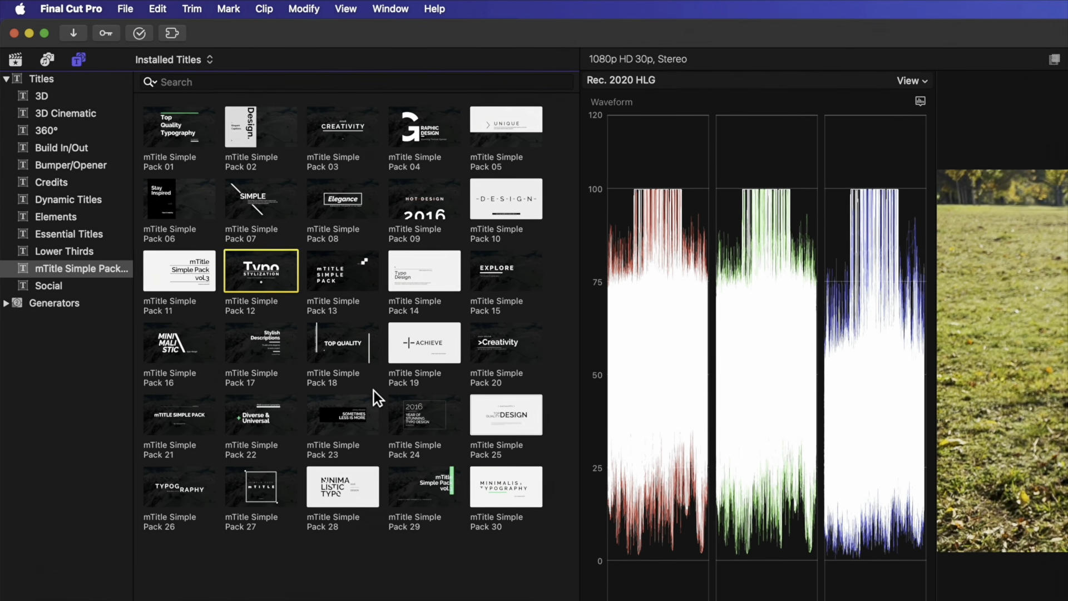
- Connect the mTitle Simple Pack 12 title above the clip in the HDR Project and position the playhead on it at 19:27
drag(259, 279, 390, 599)
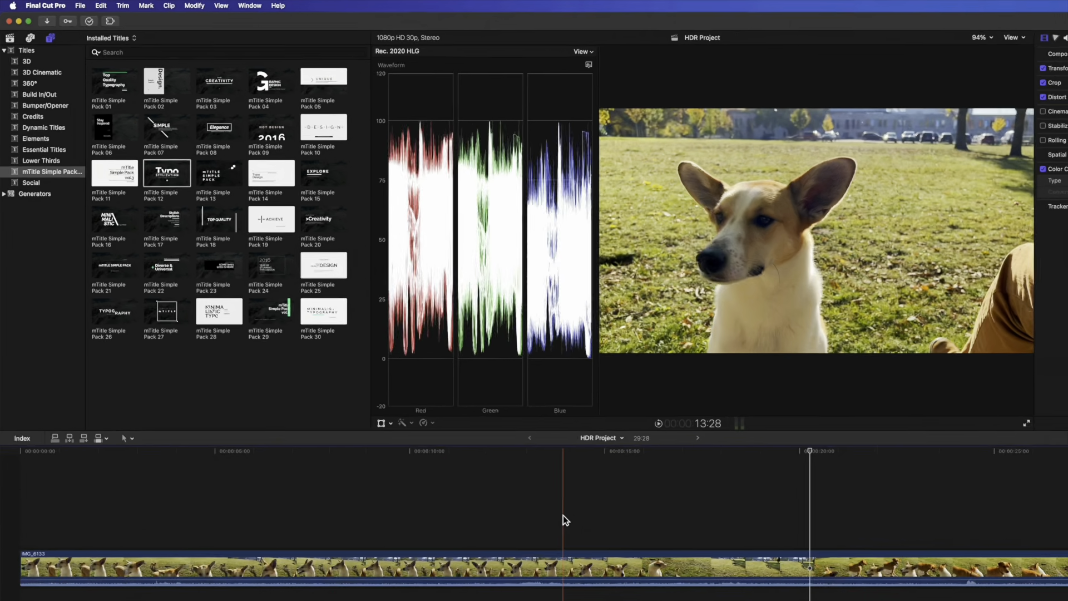
key(q)
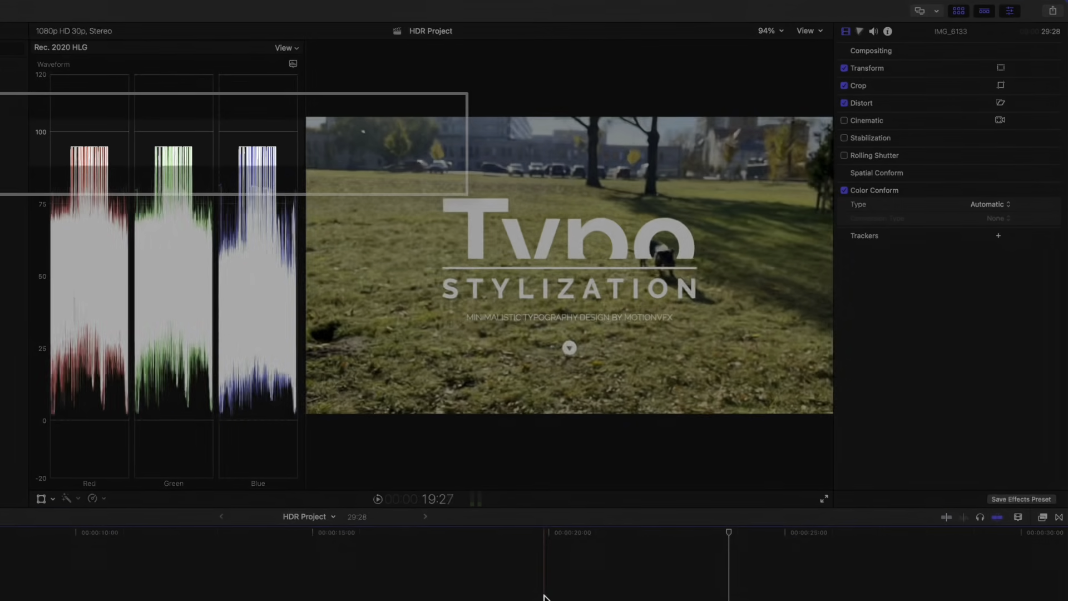
click(544, 597)
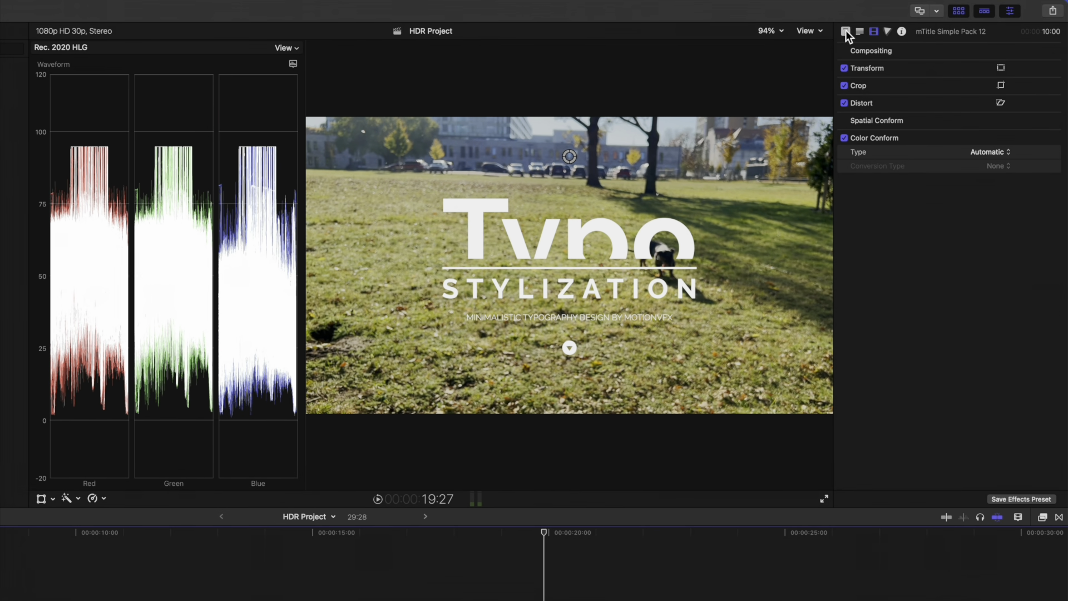
- Adjust the HDR White Level among the mTitle Simple Pack 12 title's published parameters
click(845, 31)
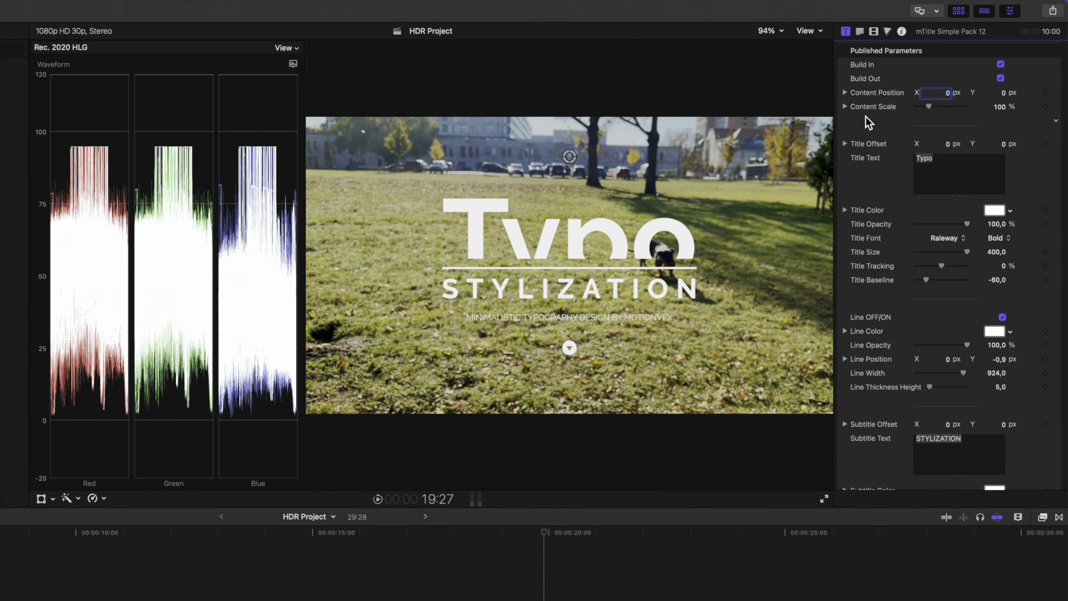
scroll(866, 116, down, 10)
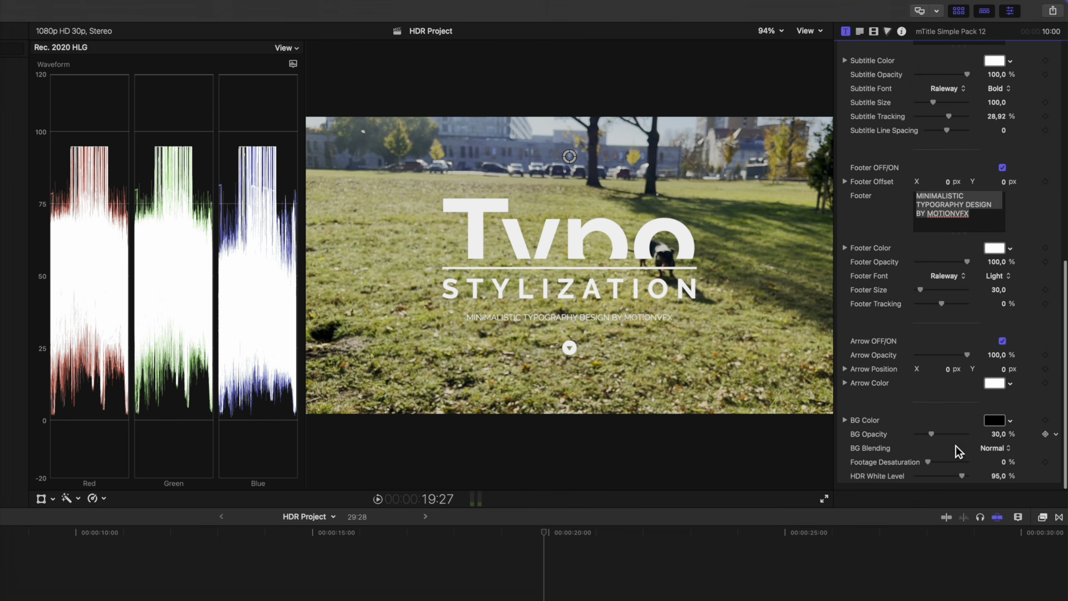
mouse_move(961, 474)
mouse_down()
mouse_move(931, 474)
mouse_move(971, 476)
mouse_up()
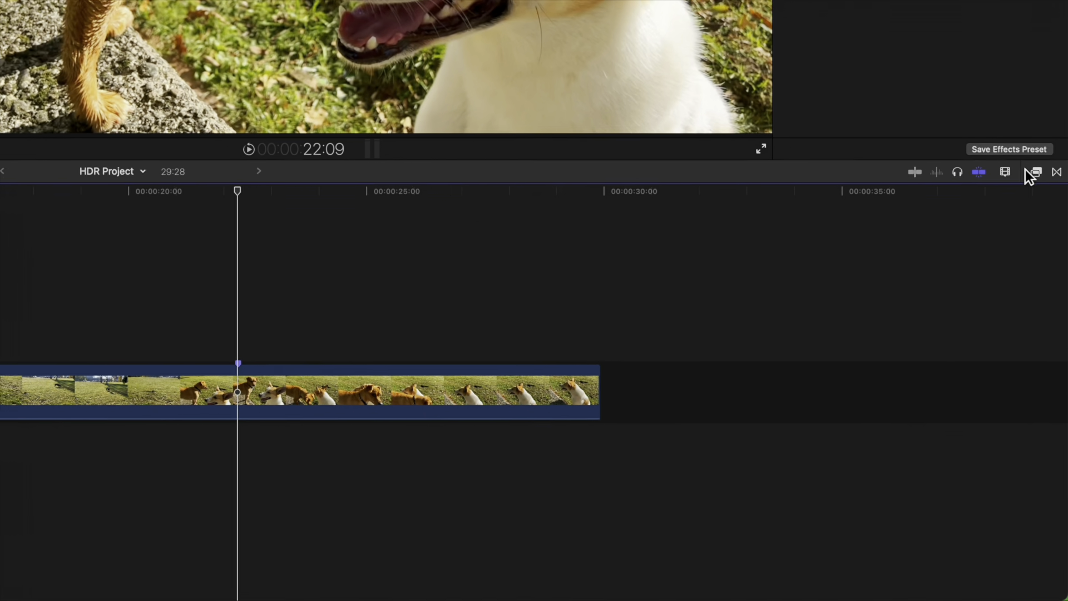
- Try the Dream effect from the Looks category and its Amount control on the IMG_6133 clip, and delete the effect
click(1035, 162)
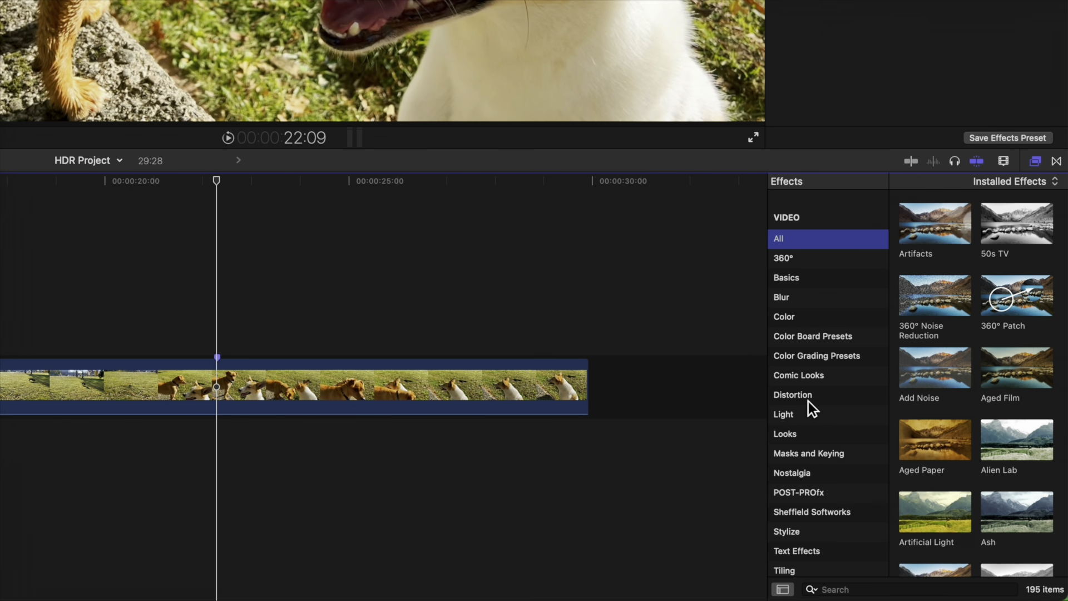
click(796, 435)
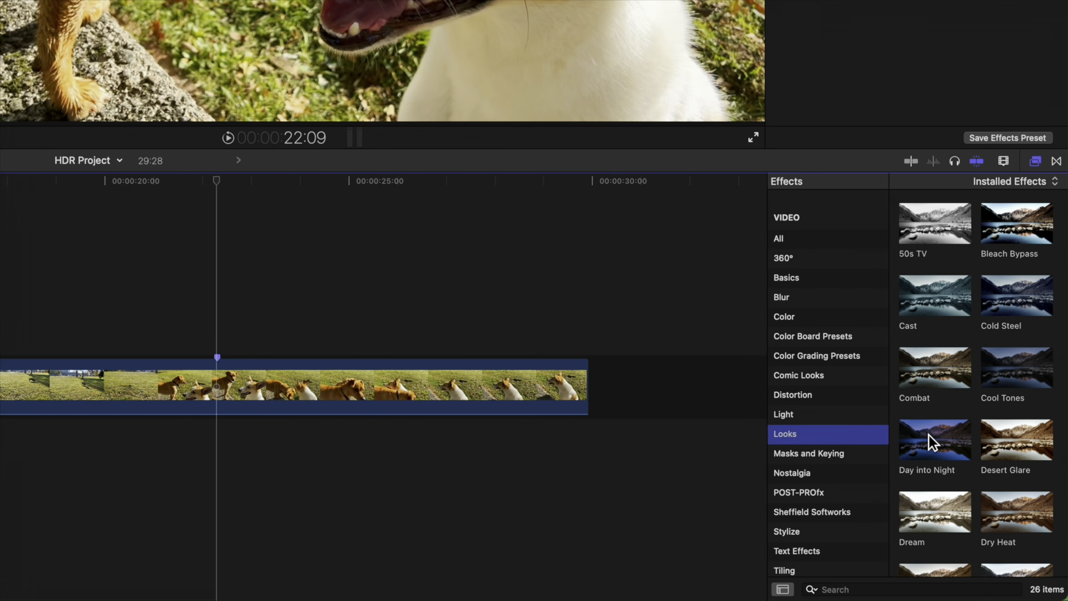
scroll(929, 435, down, 3)
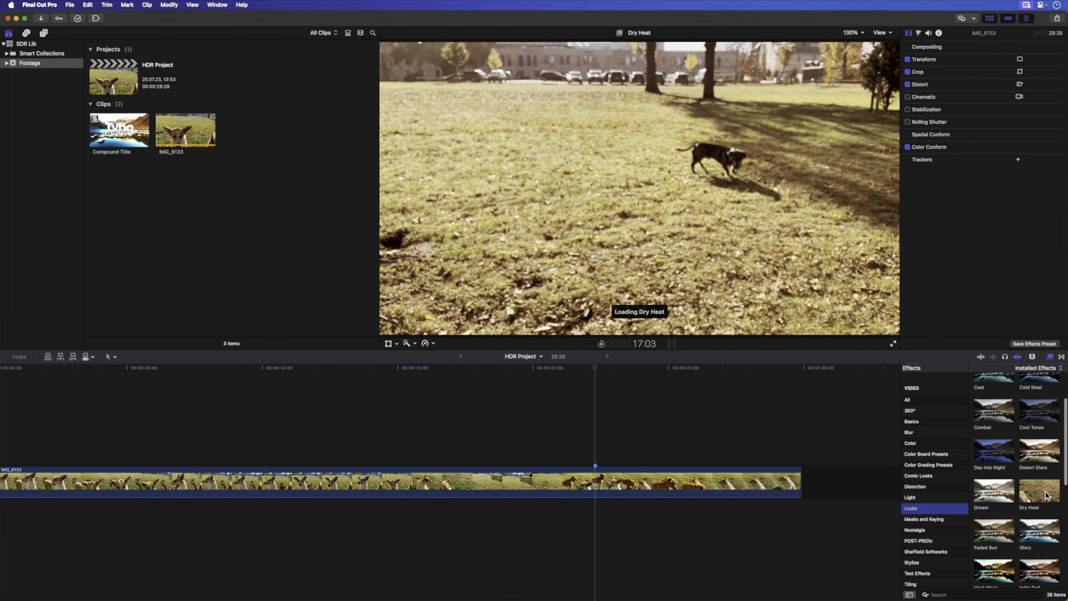
double_click(990, 498)
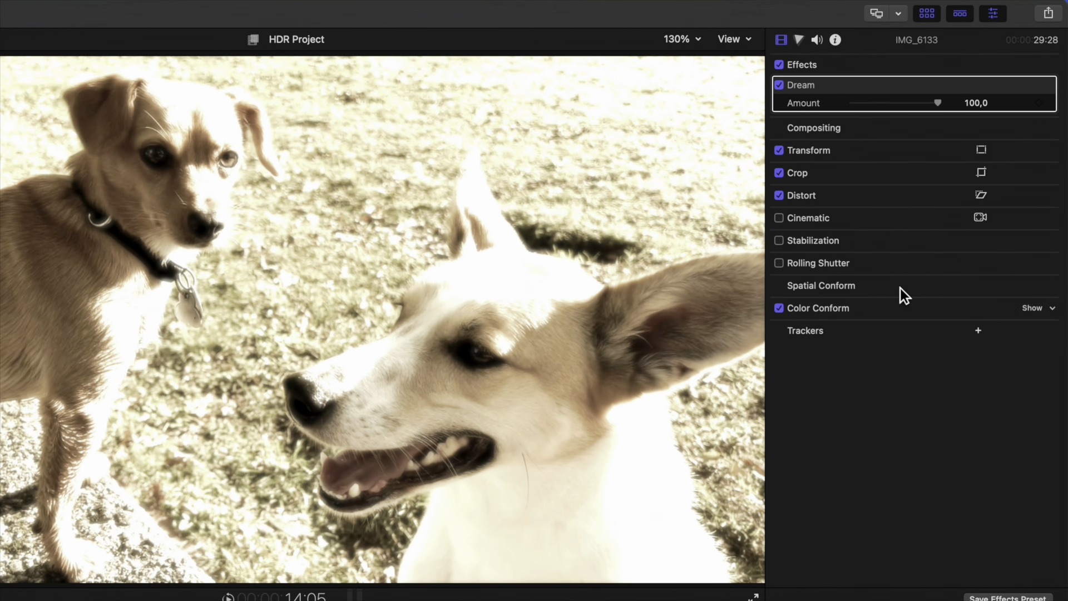
mouse_move(937, 102)
mouse_down()
mouse_move(852, 102)
mouse_move(936, 106)
mouse_up()
key(Delete)
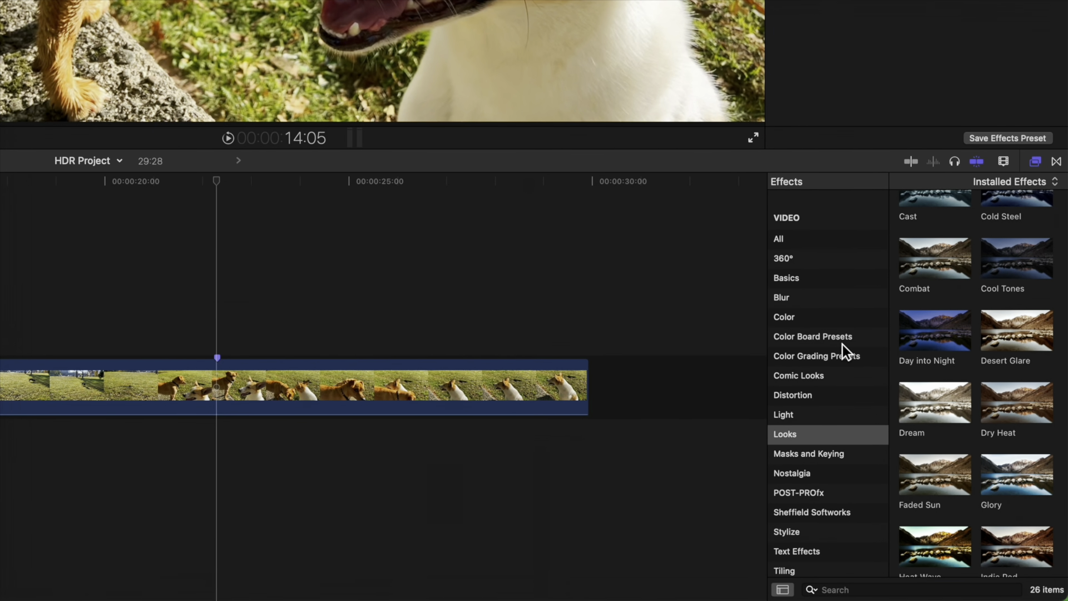
- Browse the colour preset categories and apply the Warm preset from Color Board Presets to the IMG_6133 clip
click(844, 338)
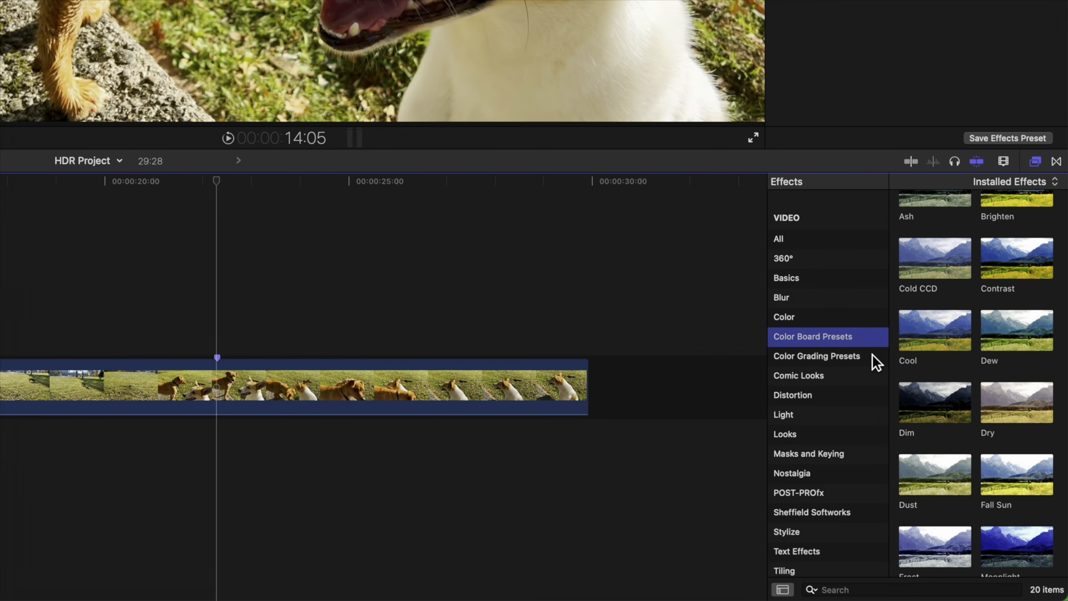
click(876, 359)
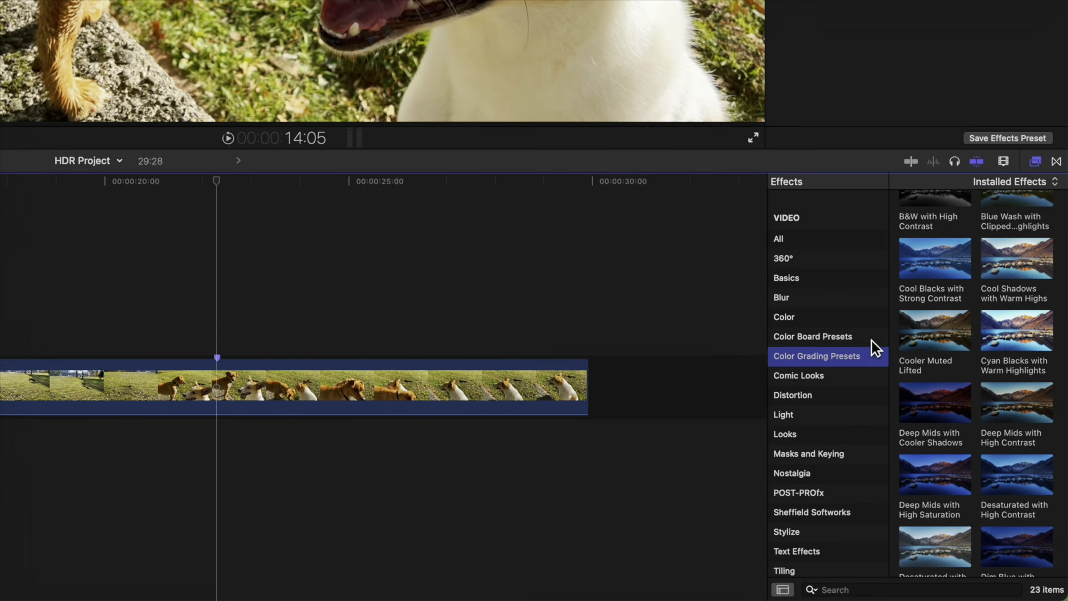
click(872, 340)
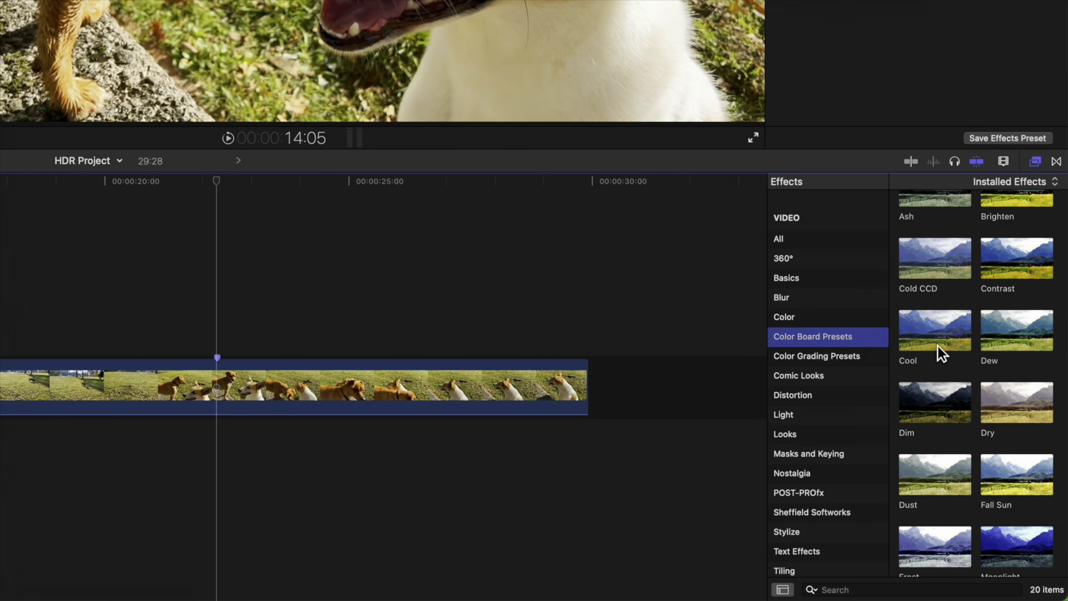
scroll(937, 346, down, 5)
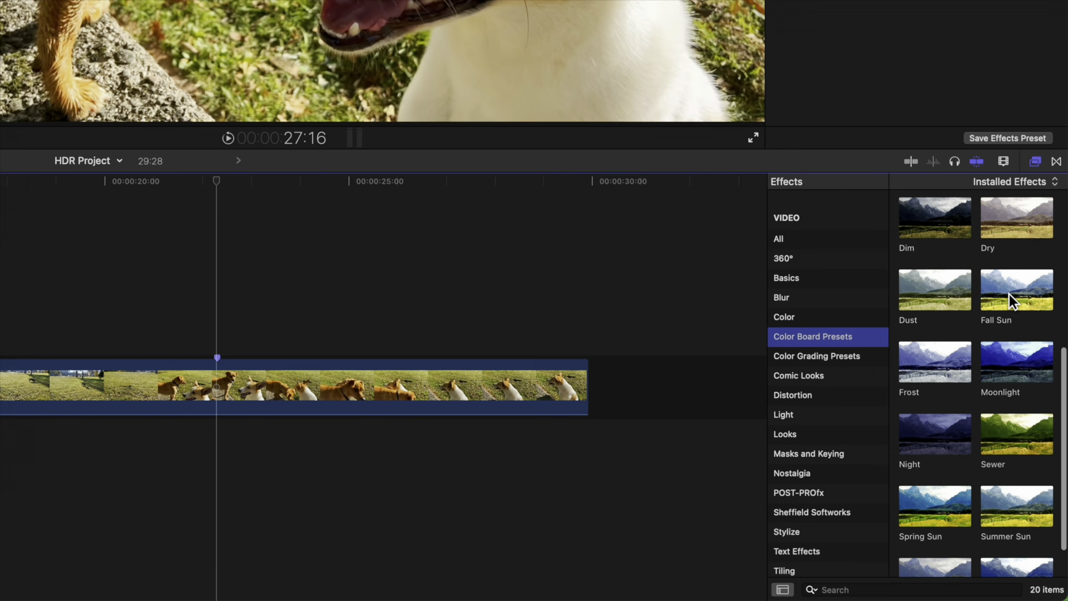
scroll(958, 349, down, 2)
scroll(952, 360, up, 1)
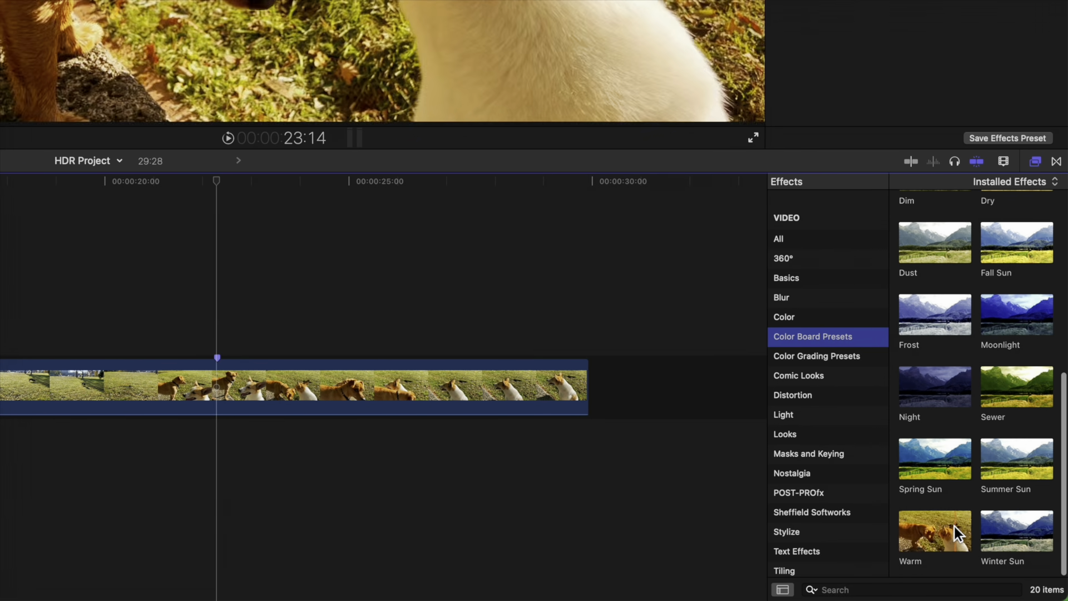
drag(935, 526, 522, 386)
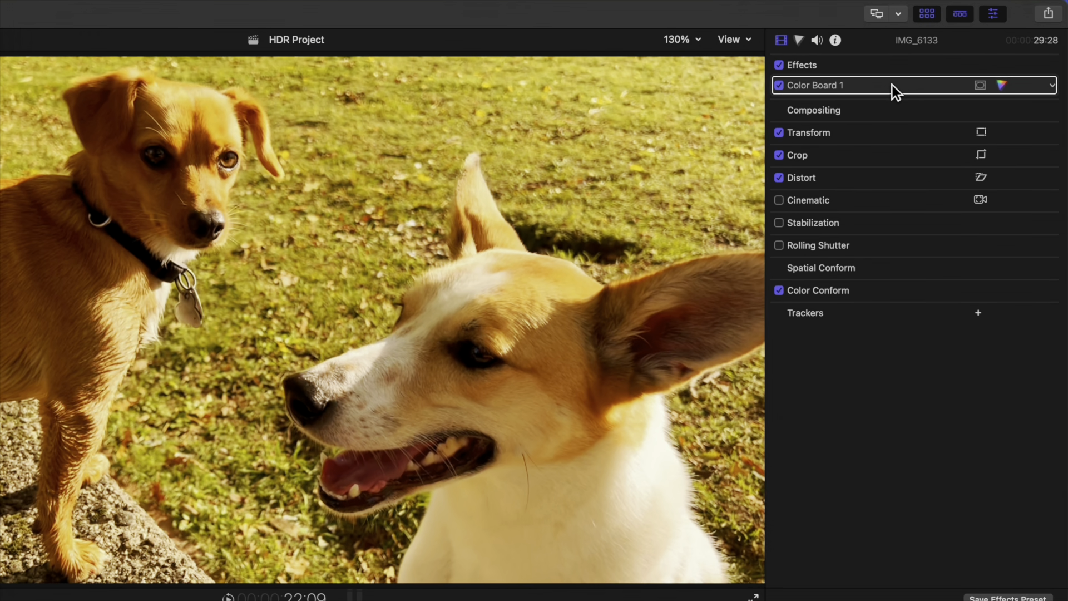
- Lower the Global saturation of the Warm preset's Color Board to -16% and remove the effect from the clip
click(893, 86)
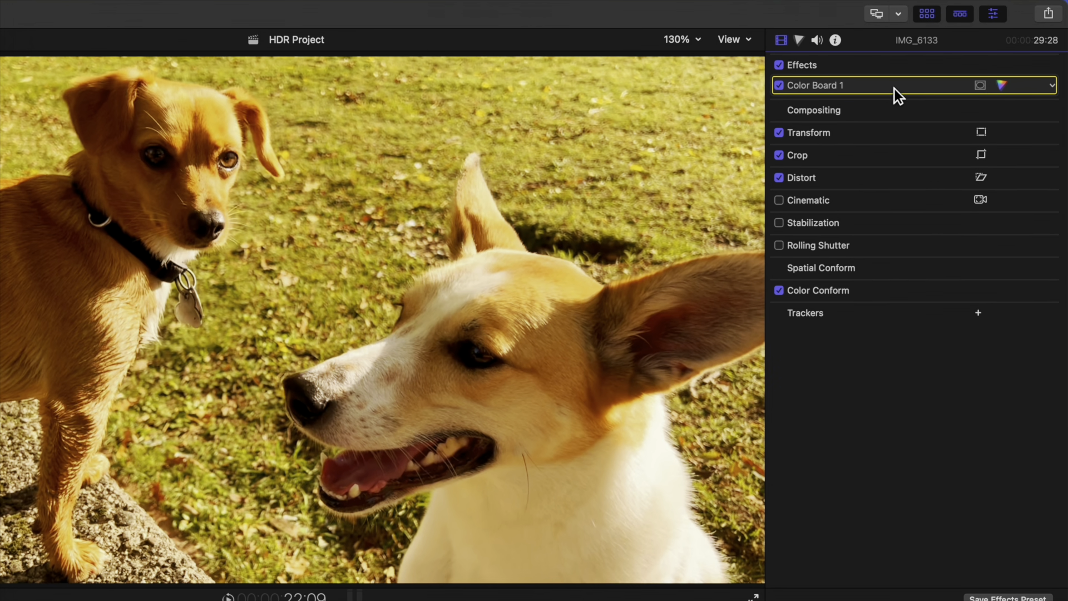
click(1002, 85)
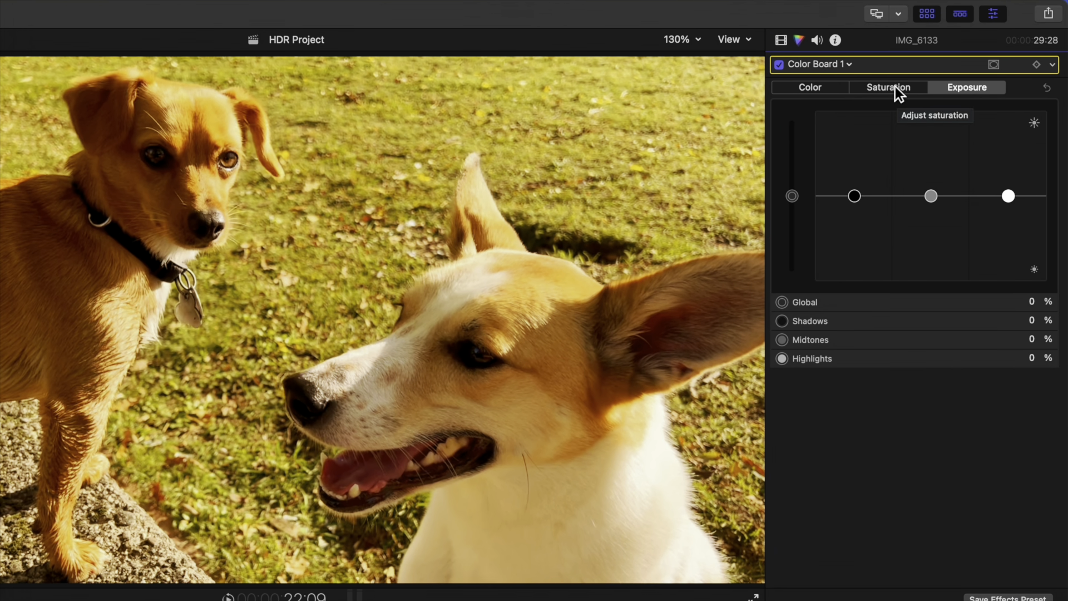
click(867, 87)
click(815, 86)
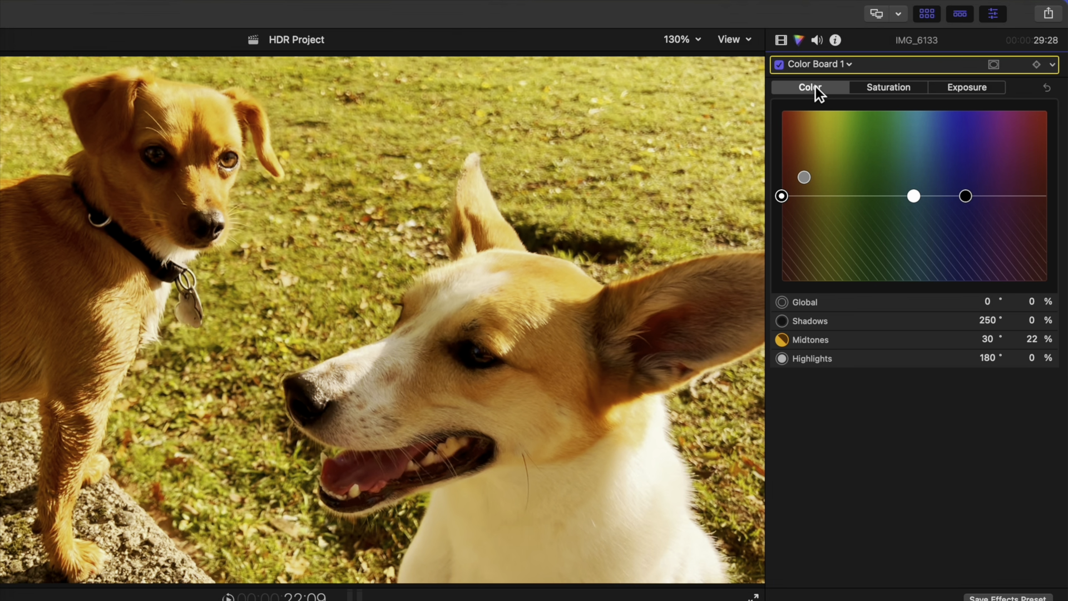
drag(804, 177, 797, 208)
click(912, 87)
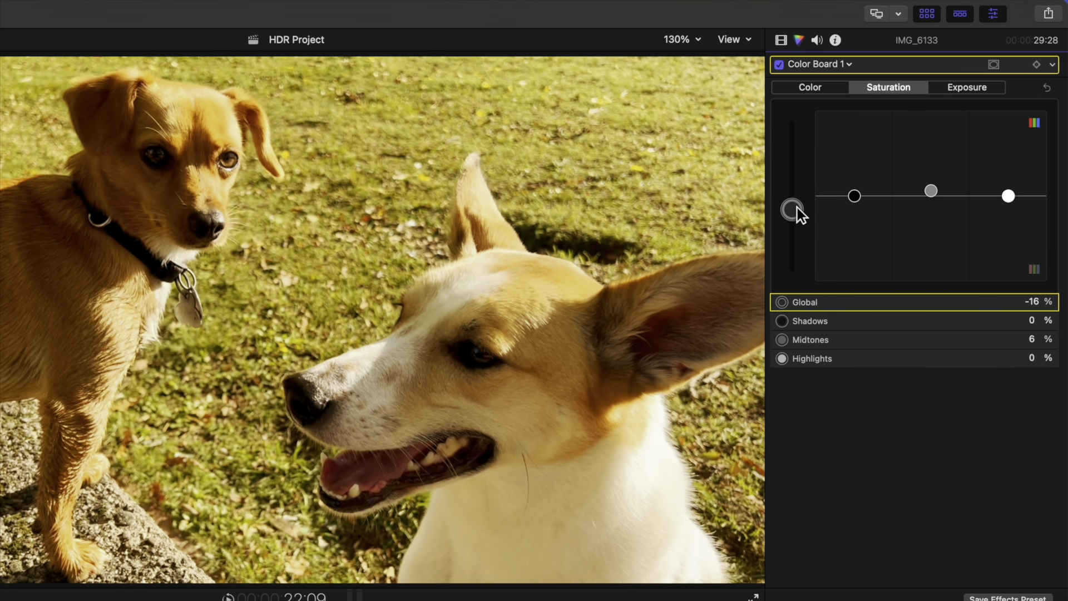
click(781, 40)
- Apply Heavy Blue with Moonlight Wash from Color Grading Presets to the IMG_6133 clip and open its Color Adjustments settings
scroll(872, 90, down, 2)
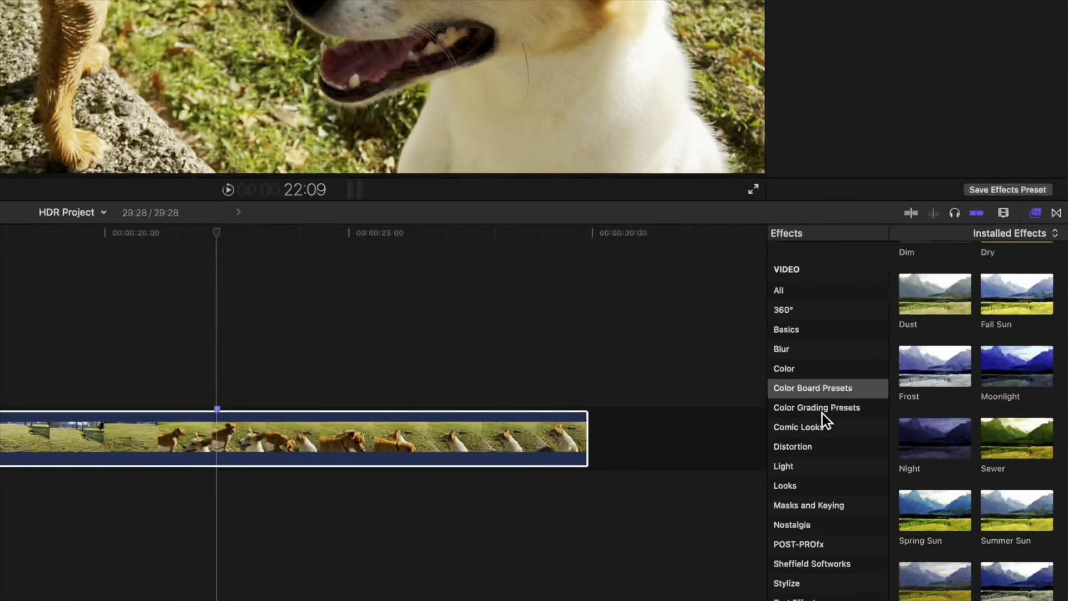
click(823, 410)
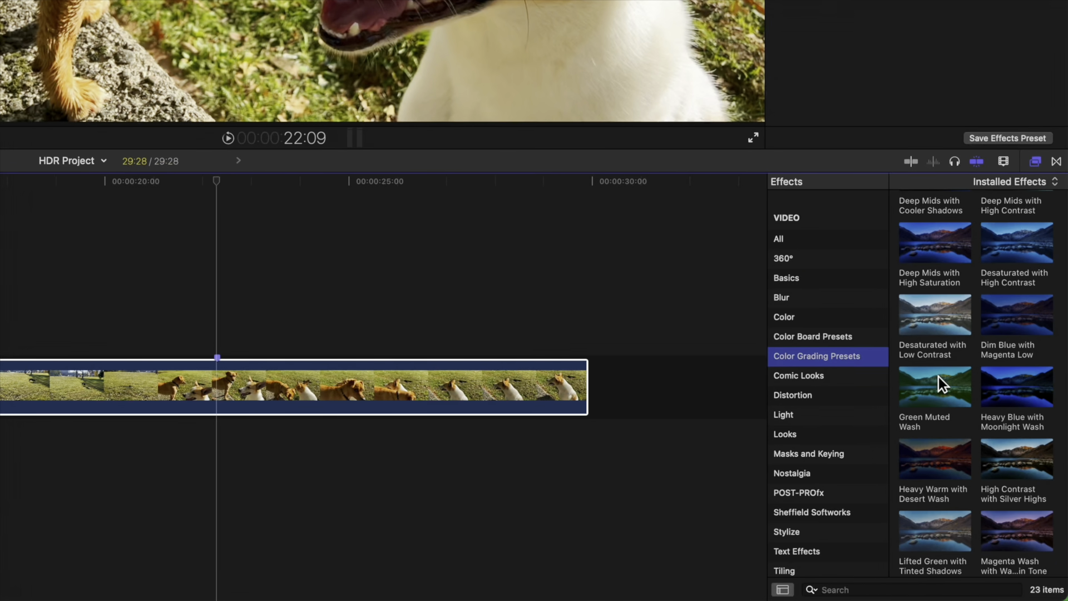
scroll(939, 376, down, 2)
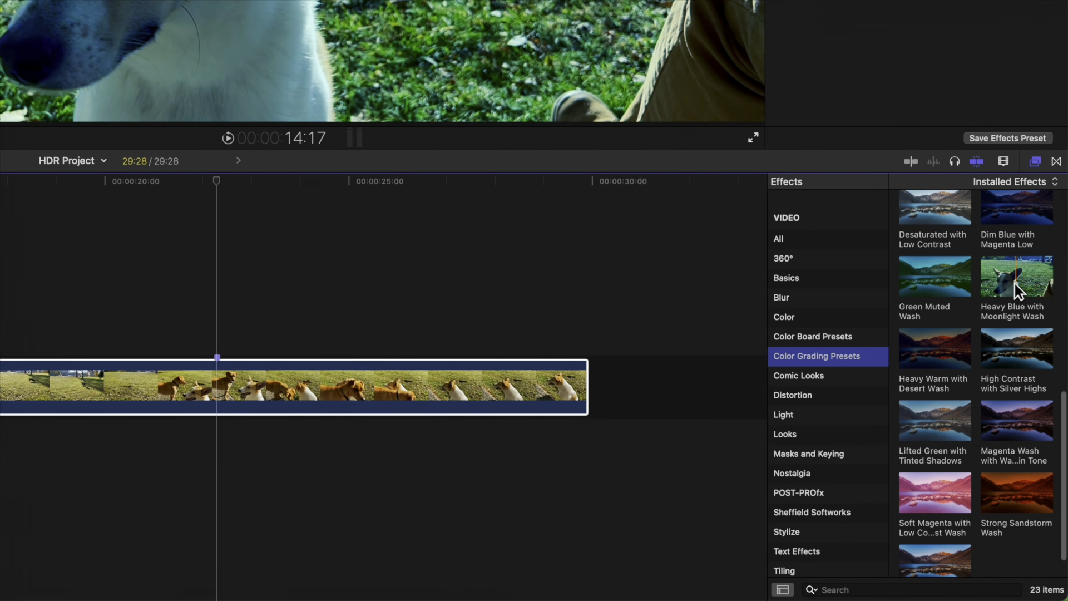
drag(1015, 283, 522, 390)
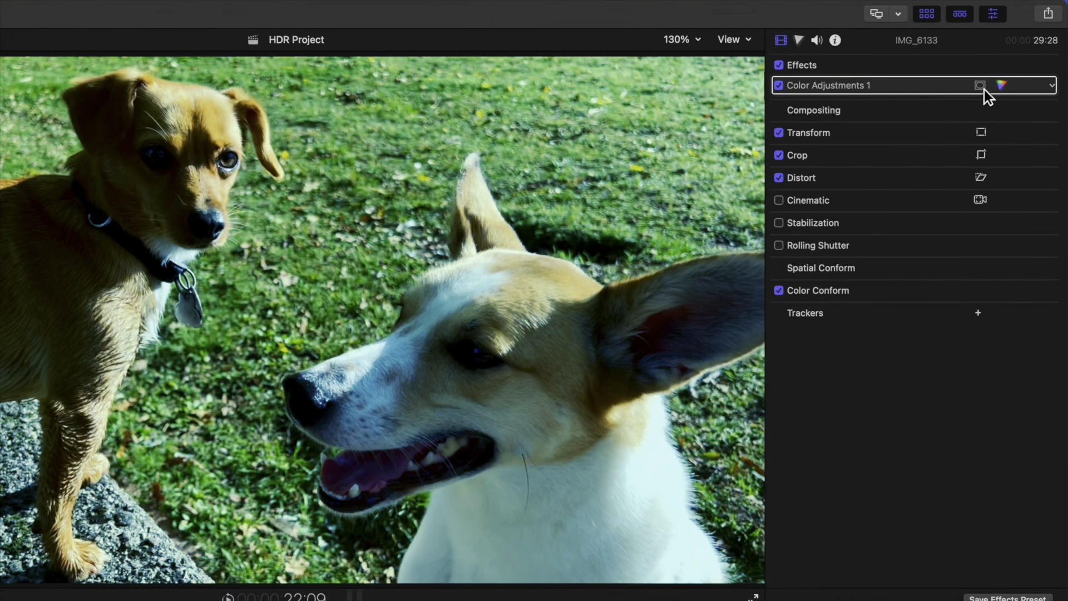
click(1001, 24)
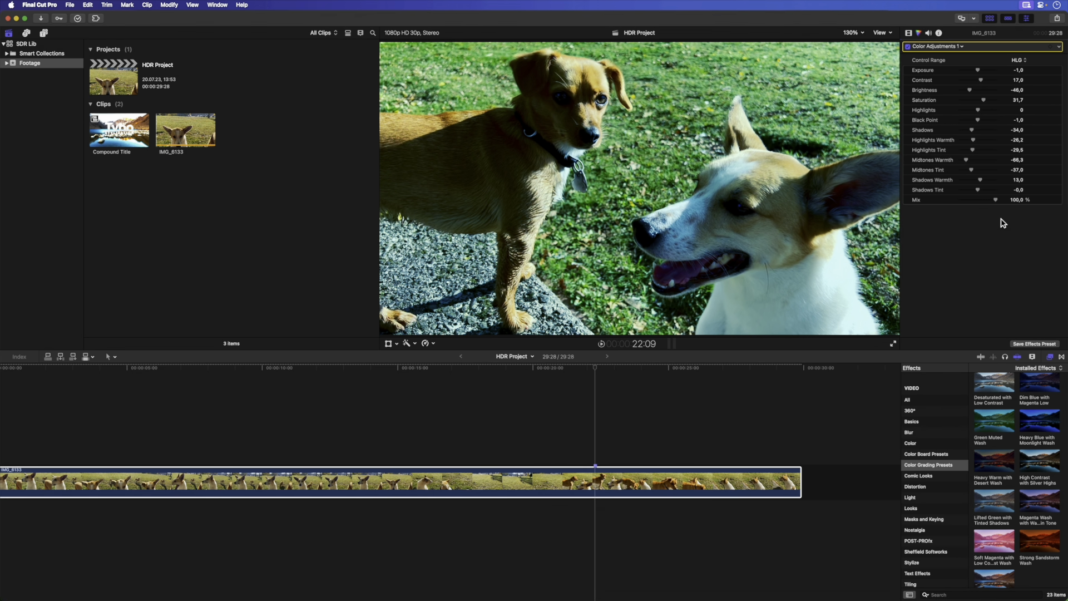
- Show the dynamic background generators and park the playhead at 19:01 on the Radiance clip in the 01 Dynamic Backgrounds project
key(super+Tab)
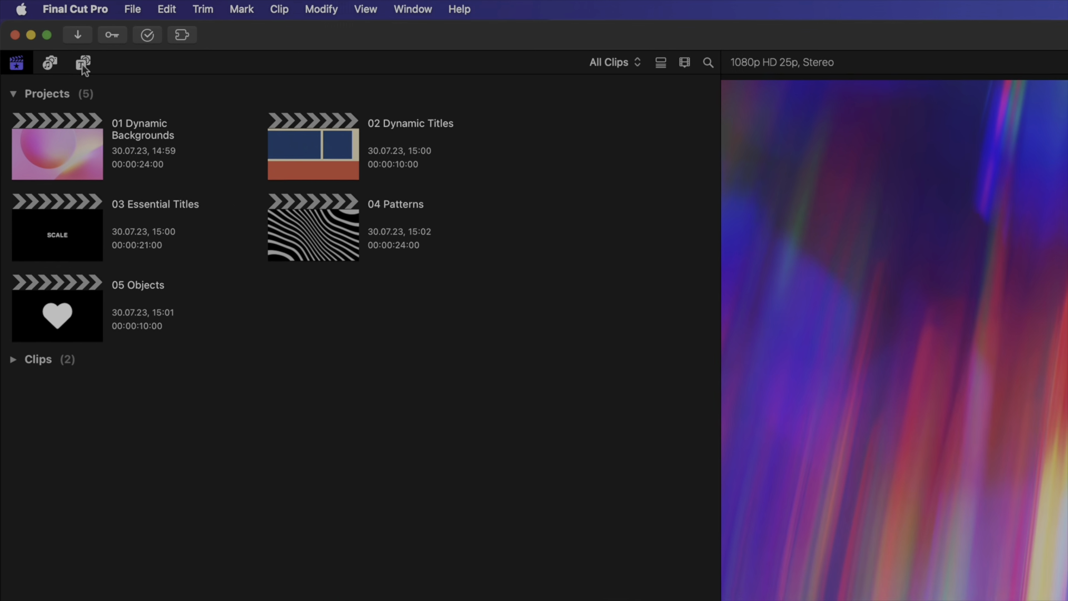
click(83, 63)
click(107, 159)
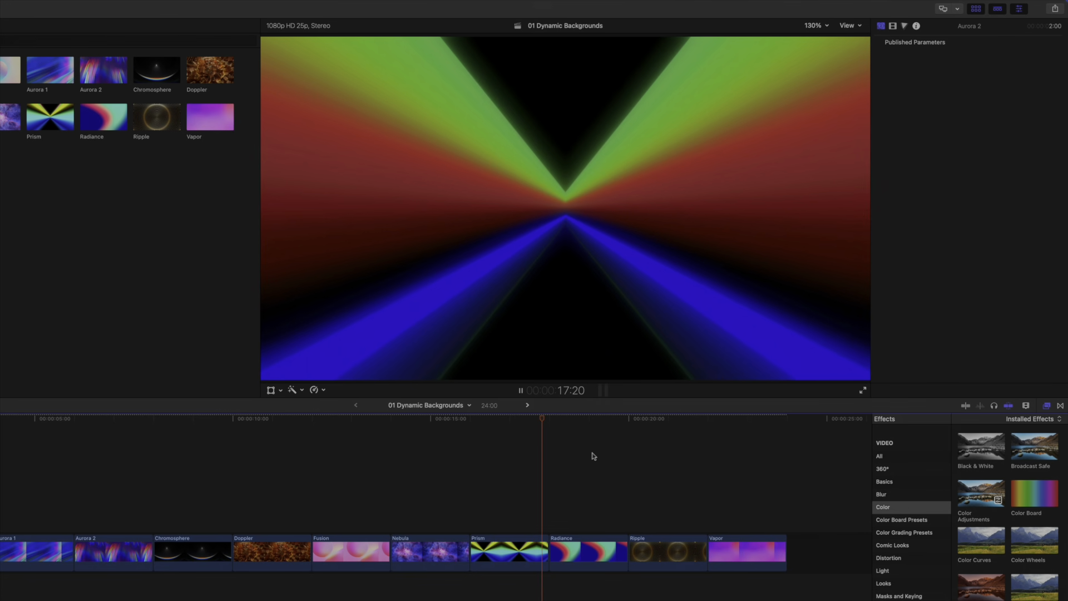
click(592, 456)
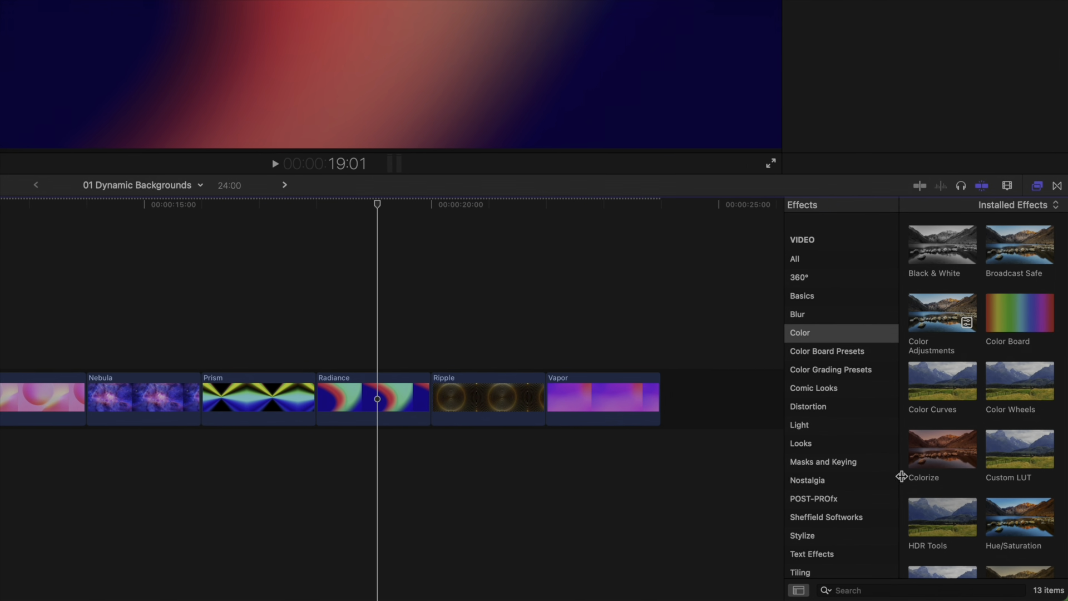
- Apply the Colorize effect to the Radiance clip, remapping black to green and picking a new colour for white
drag(394, 427, 389, 397)
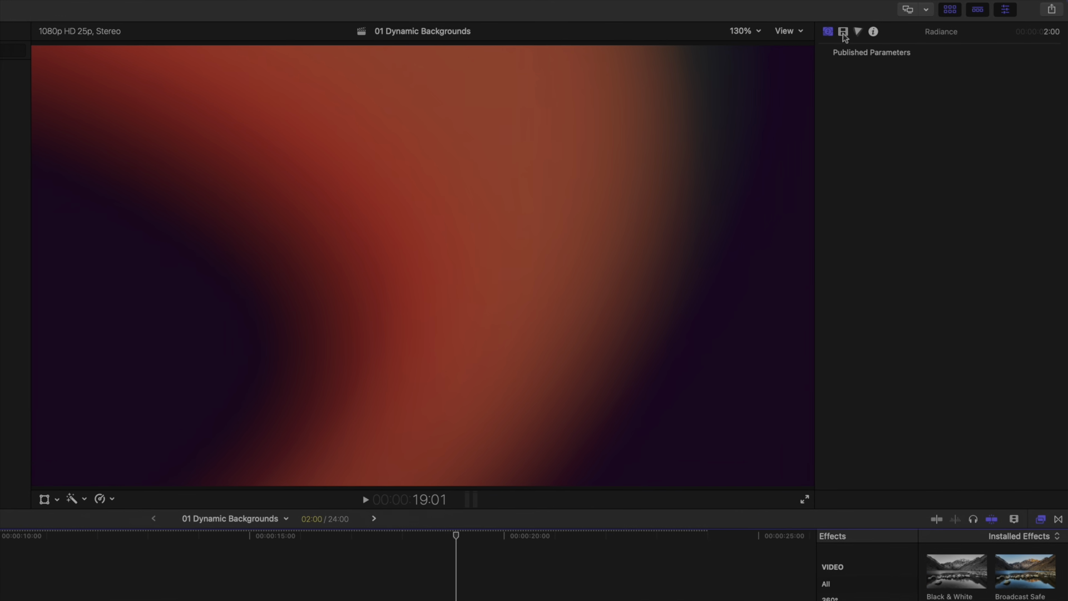
click(842, 31)
click(1005, 85)
click(965, 127)
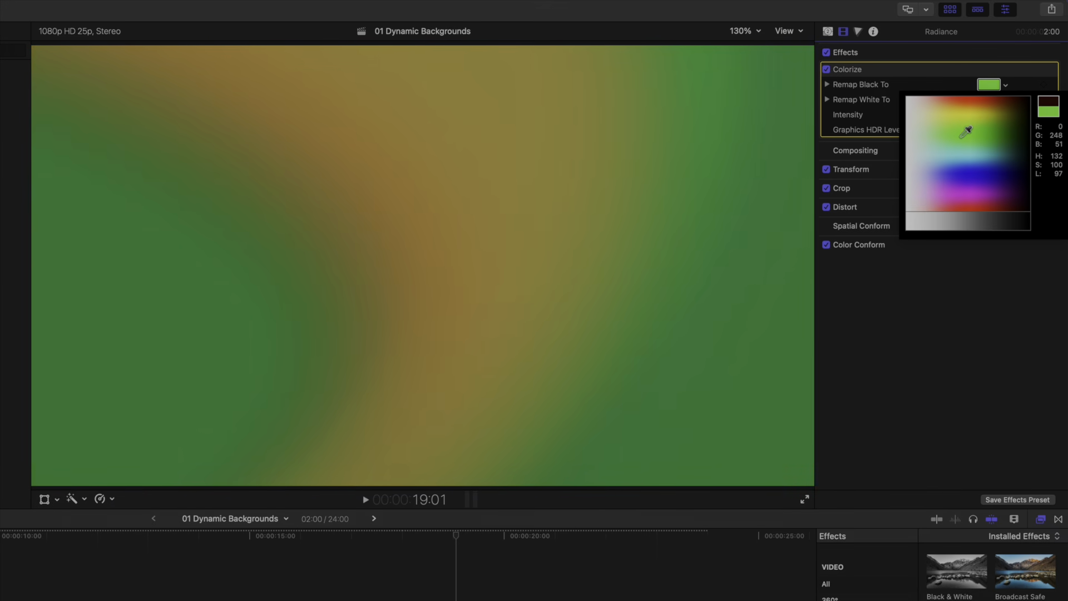
key(Escape)
click(1005, 101)
click(925, 118)
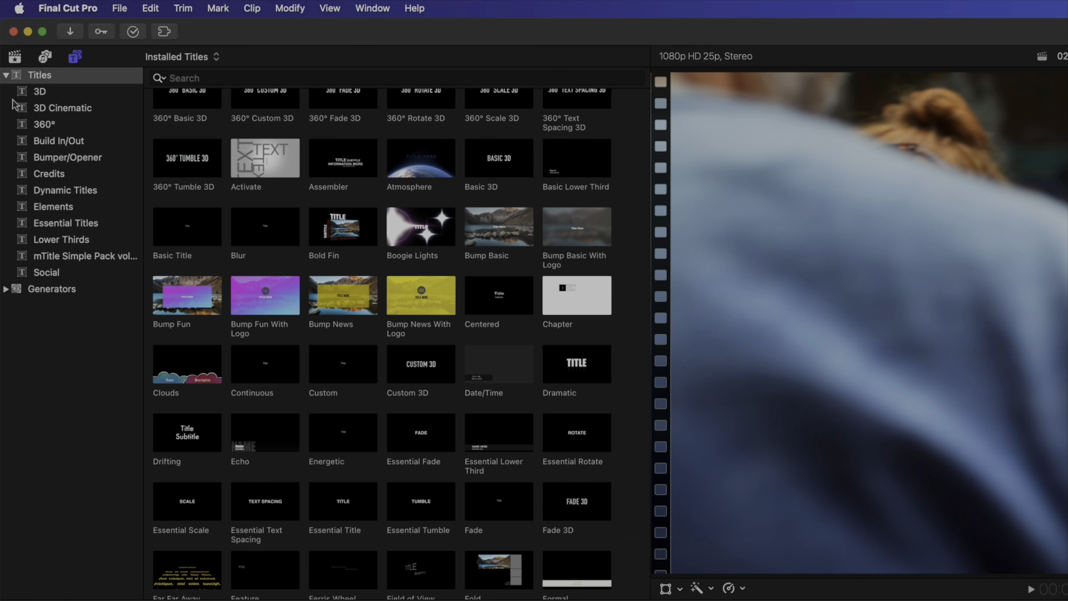
- Browse the Dynamic Titles collection and play the 02 Dynamic Titles project to examine its Modernist titles
click(70, 190)
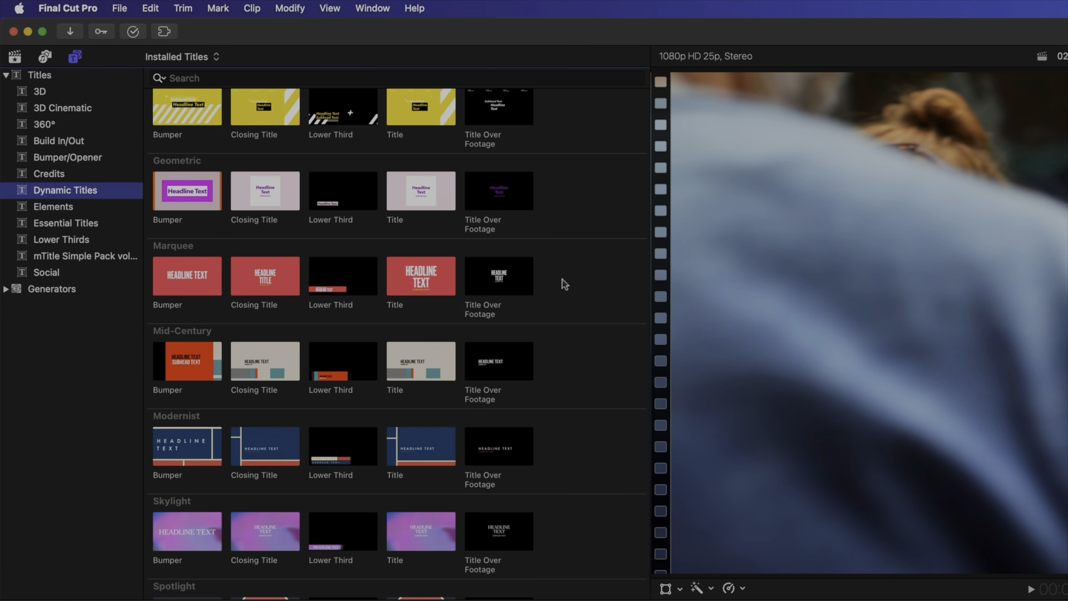
scroll(564, 284, down, 3)
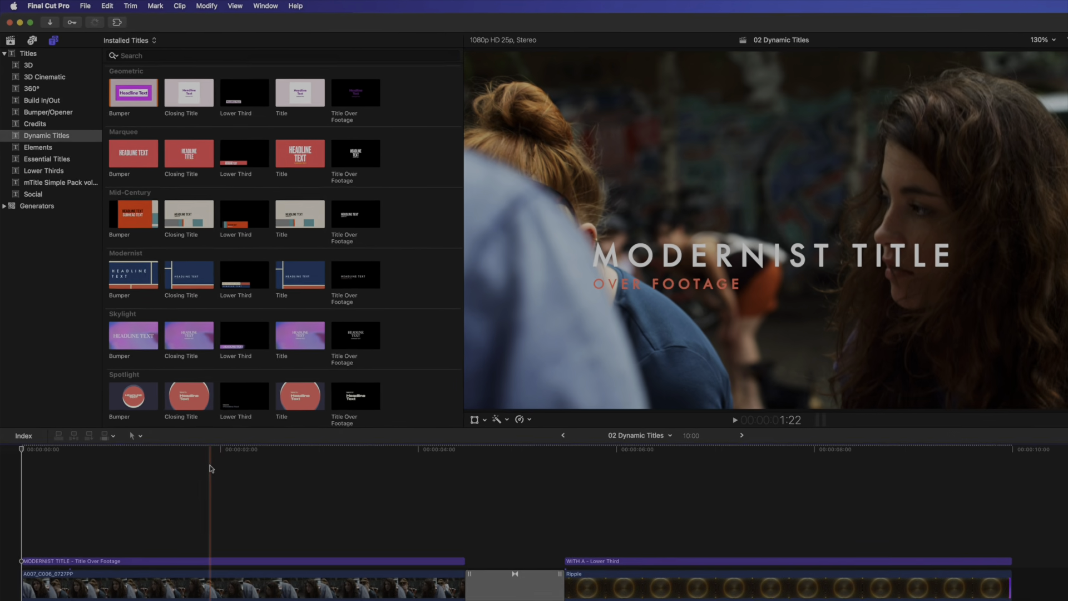
key(space)
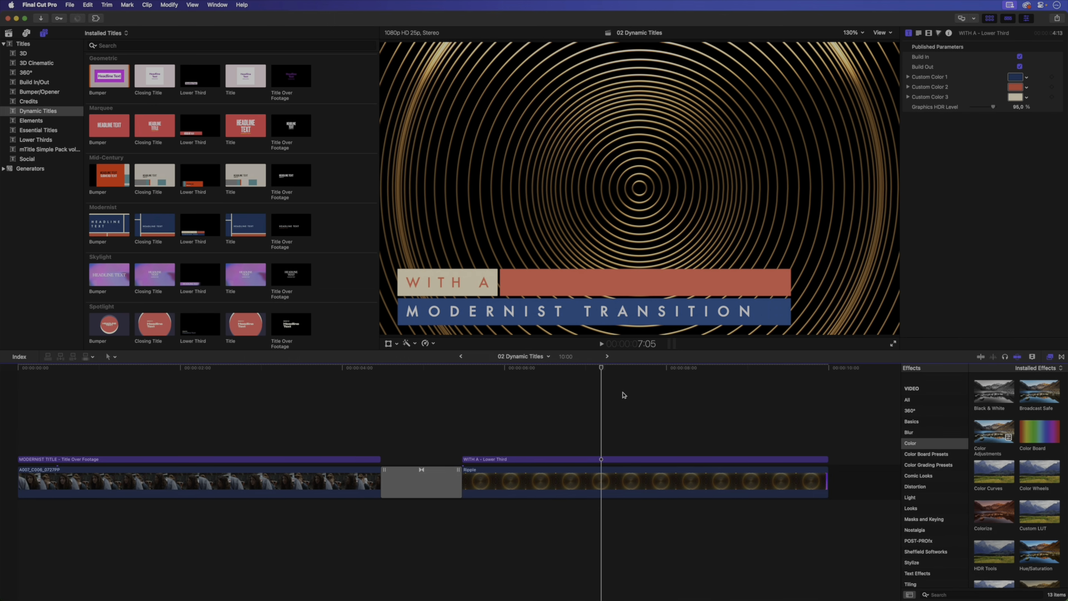
- Set Custom Color 1 of the WITH A lower third to green and play the project with the Dynamic Transitions shown
click(1027, 79)
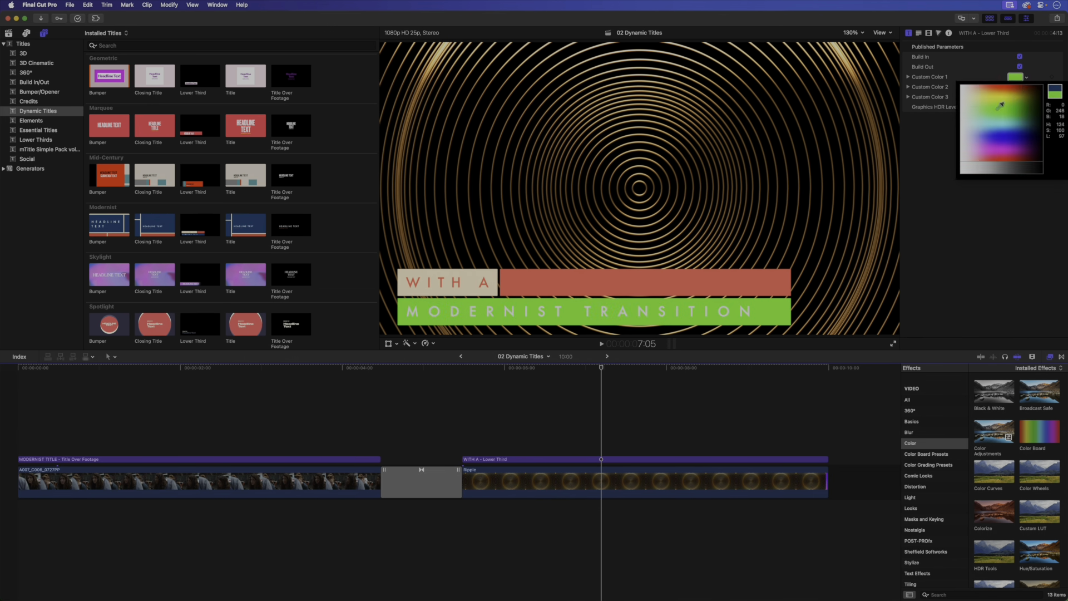
click(970, 223)
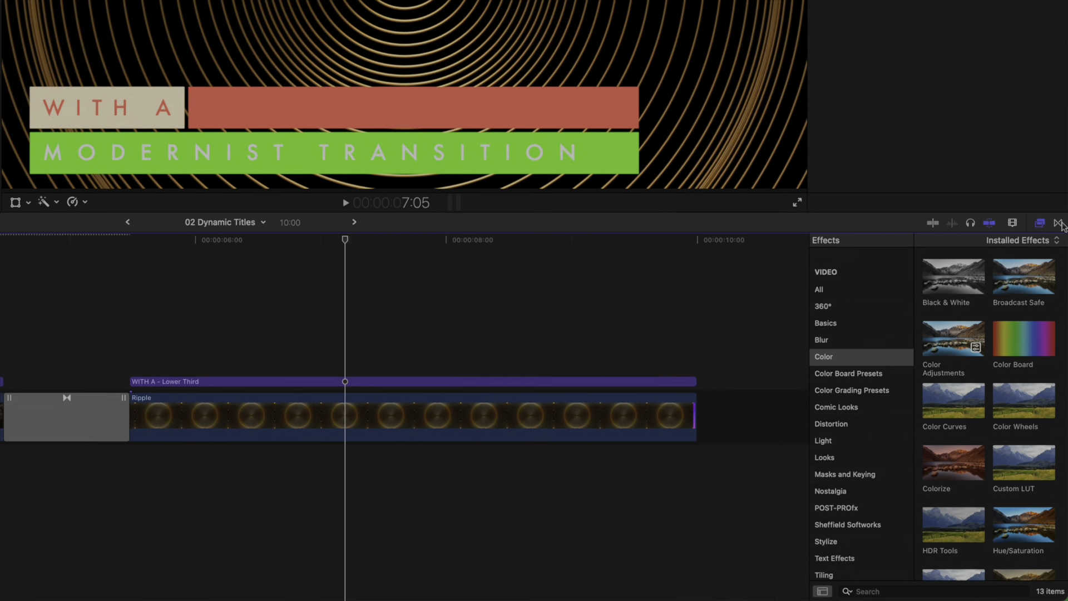
click(1061, 357)
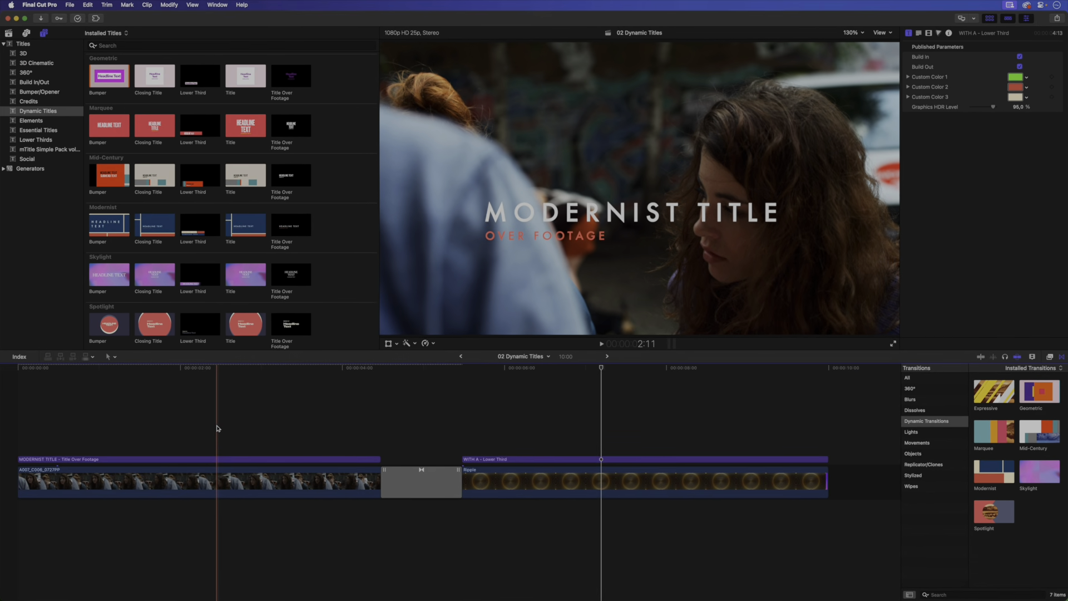
key(space)
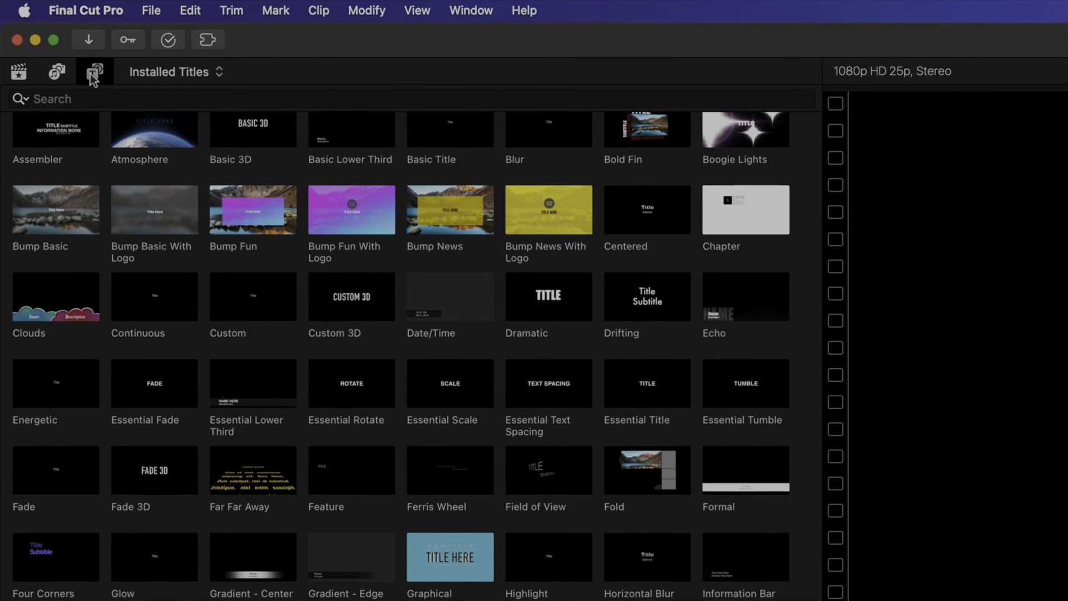
- Show the Essential Titles collection, play the 03 Essential Titles project and examine the Animation Style options of Essential Title
click(44, 33)
click(87, 286)
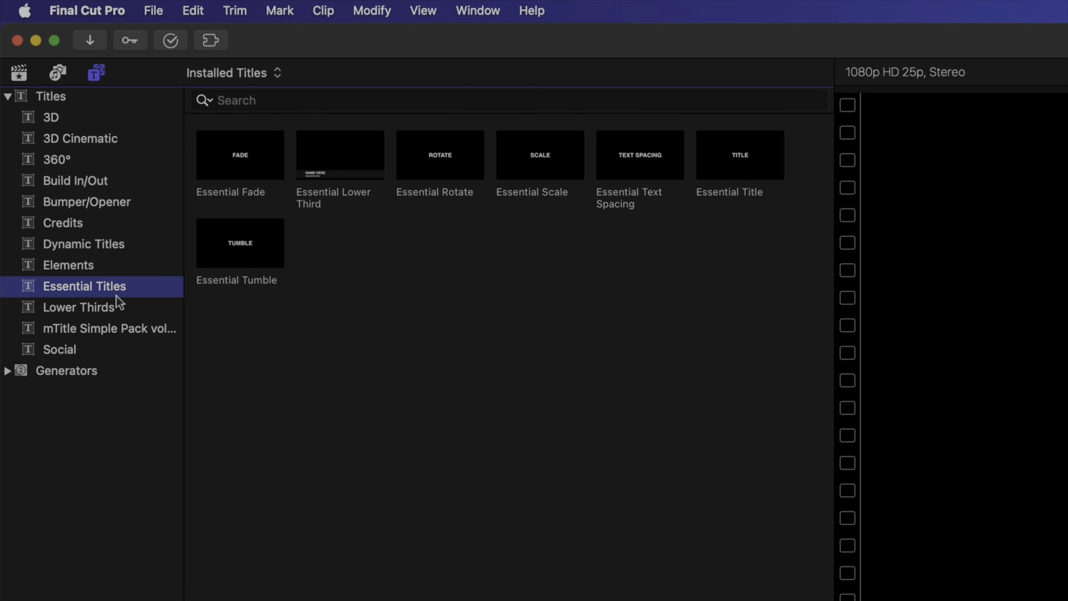
drag(91, 432, 20, 457)
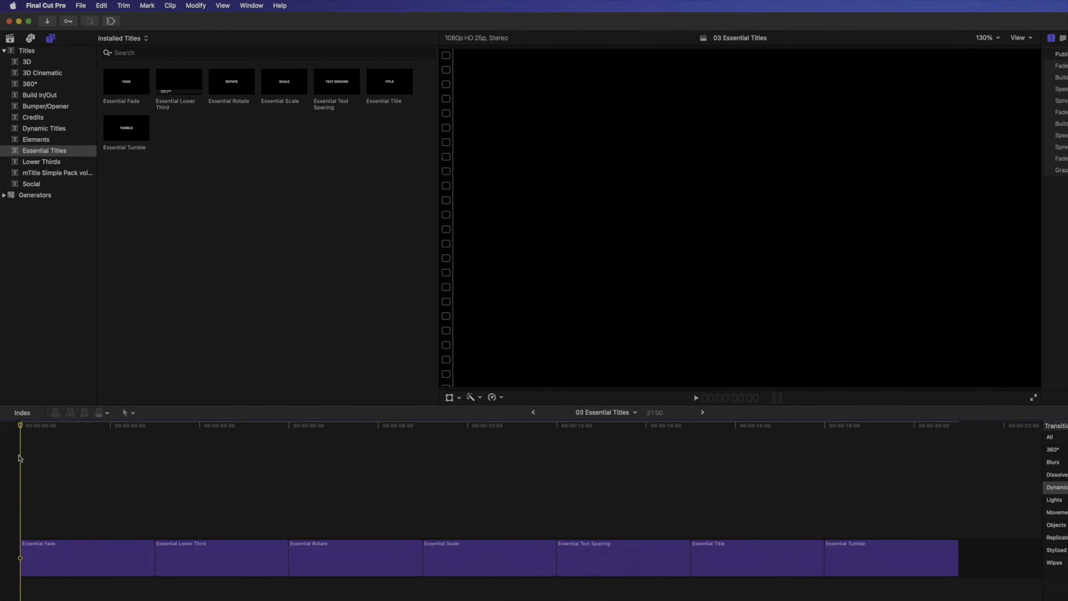
key(space)
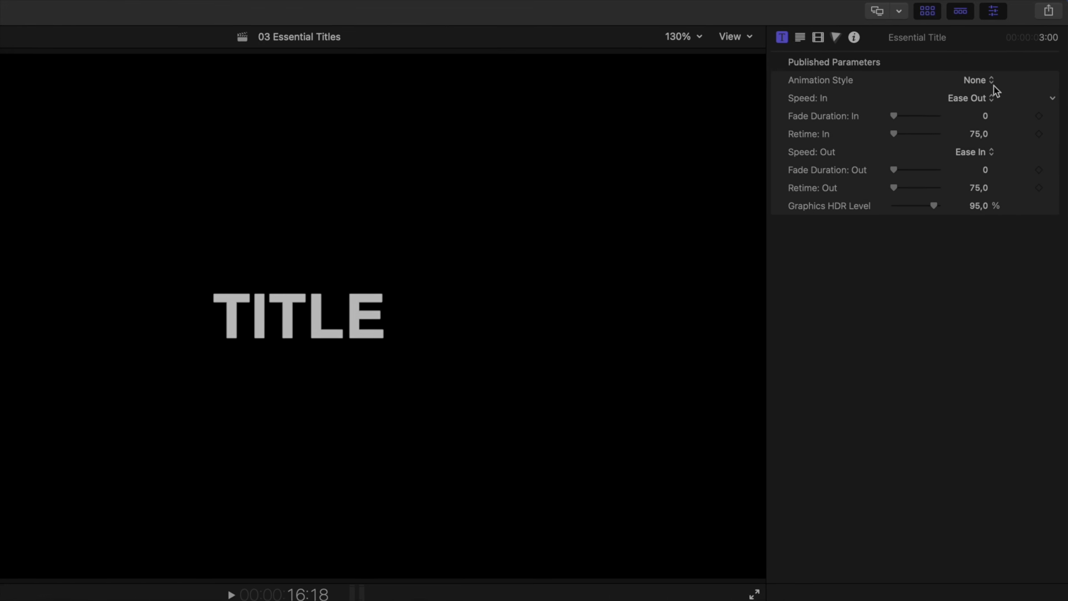
click(995, 83)
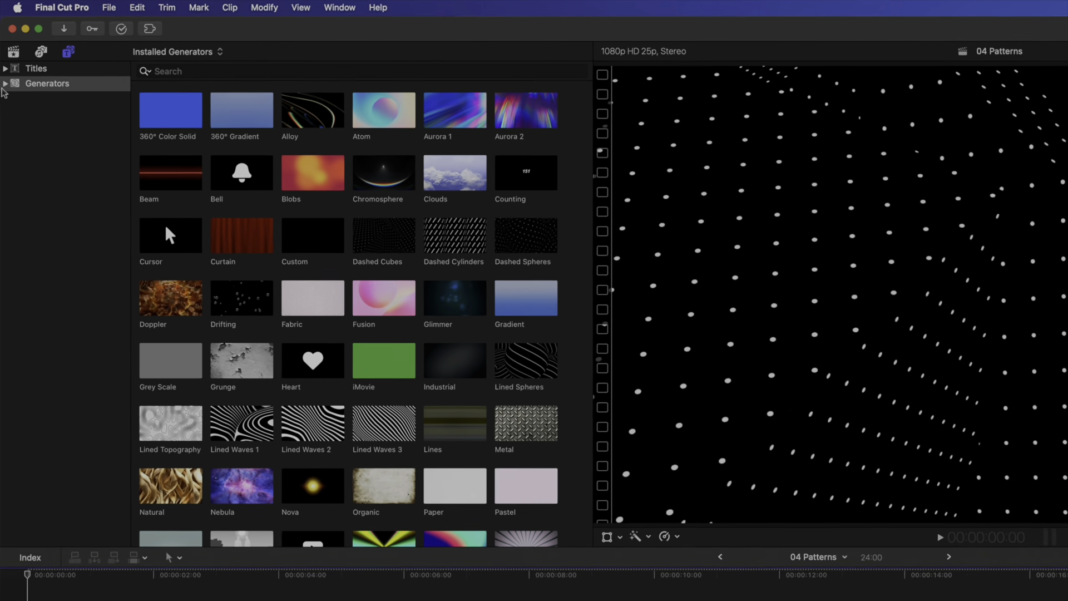
- Show the Pattern Backgrounds generators and park the playhead at 16:16 on the Zagged Cubes clip in the 04 Patterns project
click(4, 59)
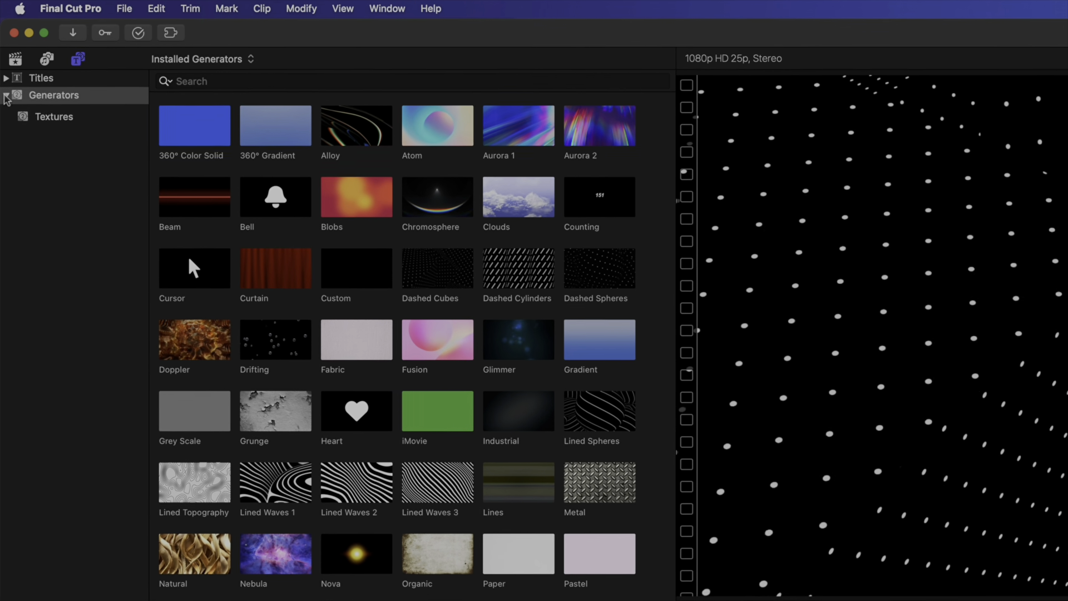
click(92, 202)
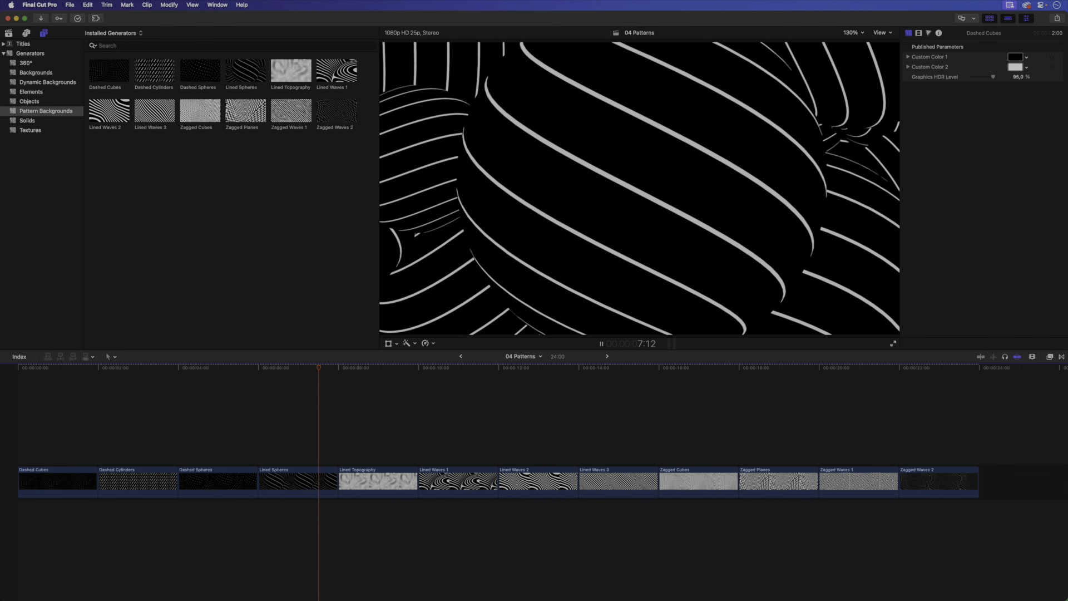
click(683, 418)
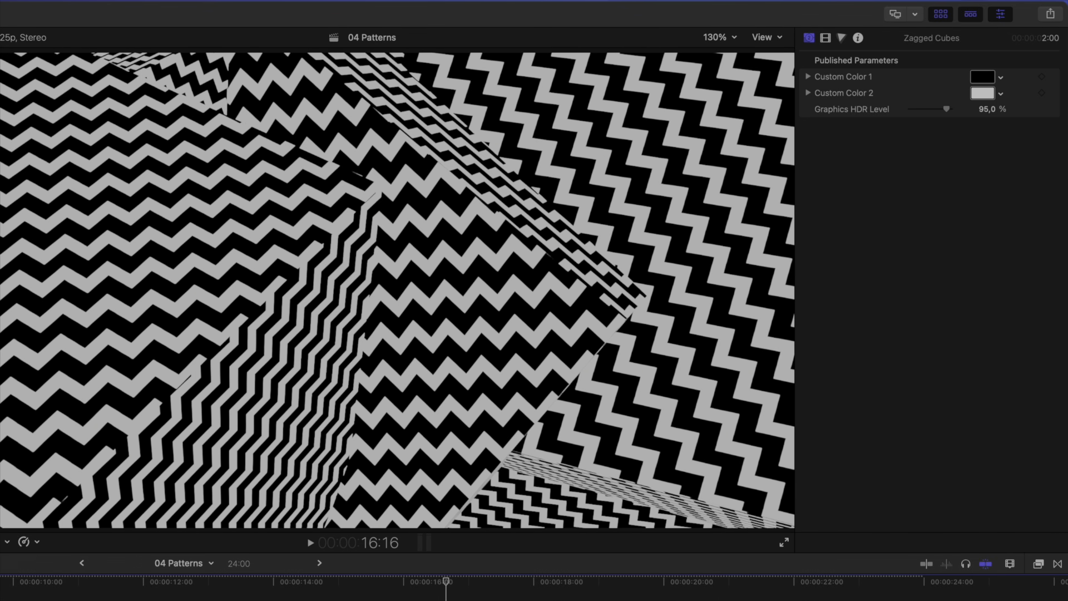
- Recolour the Zagged Cubes pattern with green for Custom Color 1 and a dark grey-green for Custom Color 2
click(994, 83)
click(947, 139)
click(994, 101)
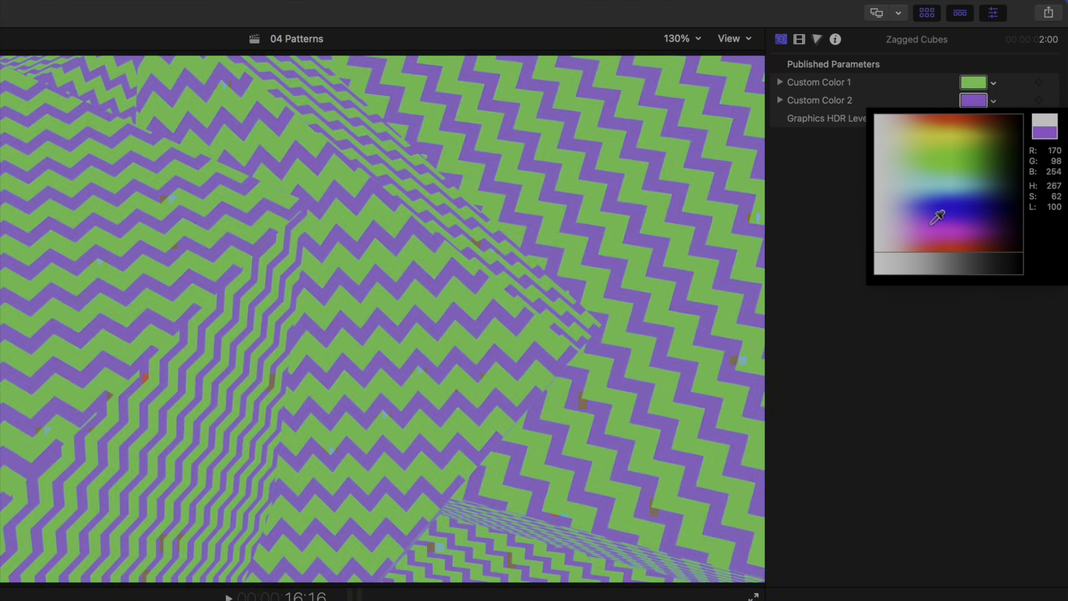
click(995, 263)
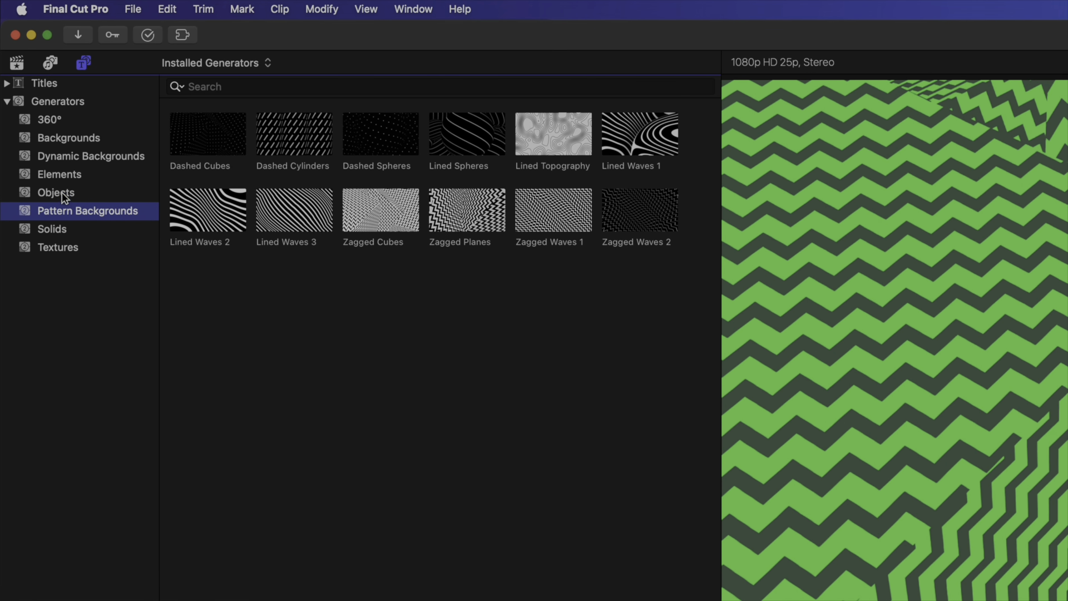
- Play the 05 Objects project to preview the Objects generators and pick a new colour for the Thumbs Up object
click(62, 192)
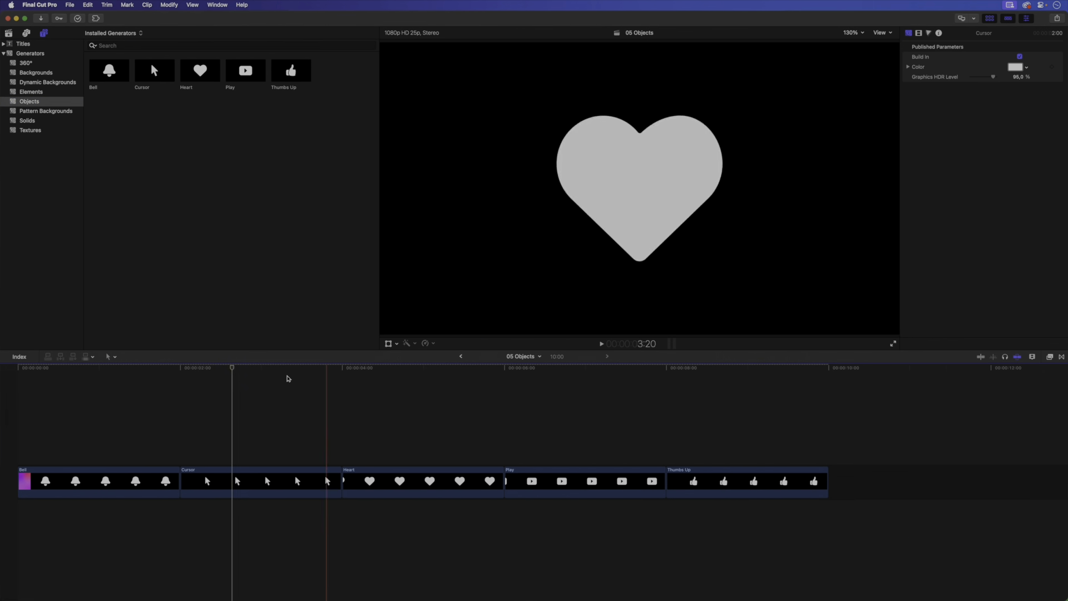
key(space)
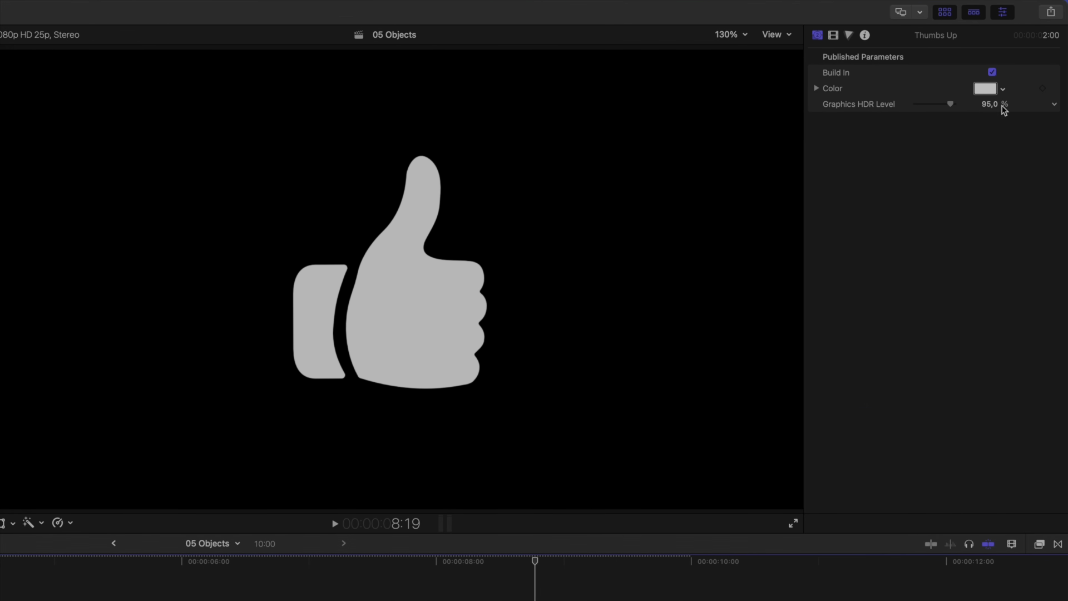
drag(1003, 89, 973, 183)
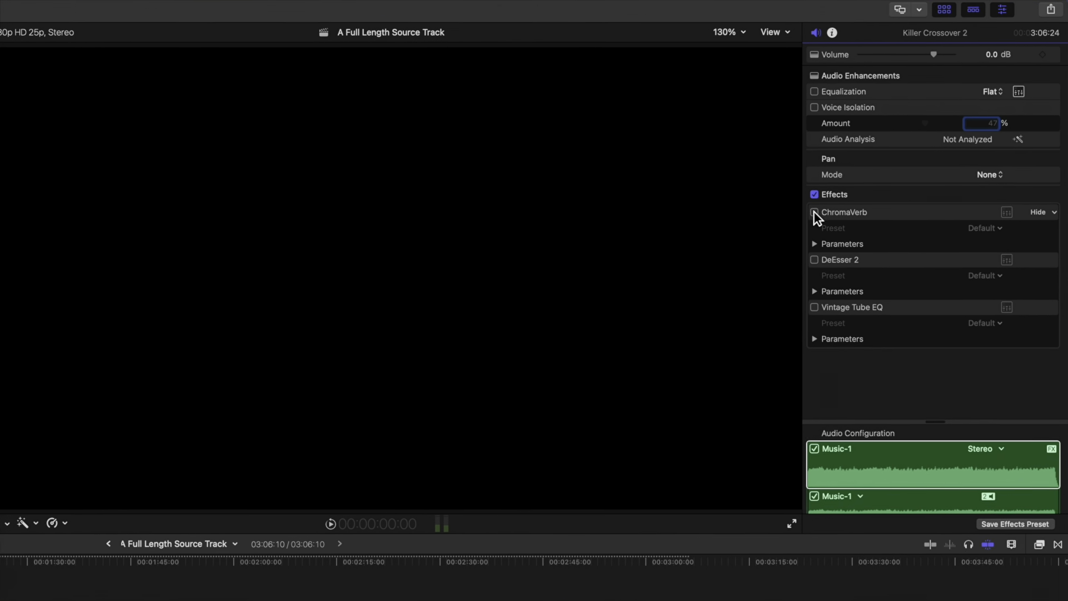
- Enable ChromaVerb on the Killer Crossover 2 clip and load its Wobbling preset from FX while the track plays
click(907, 146)
click(1007, 214)
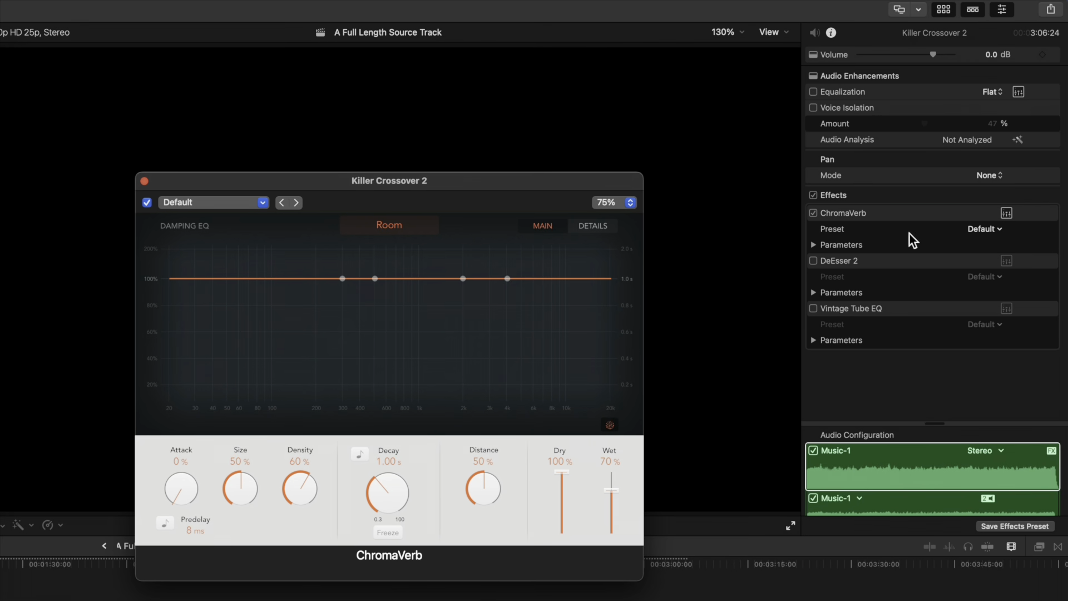
key(space)
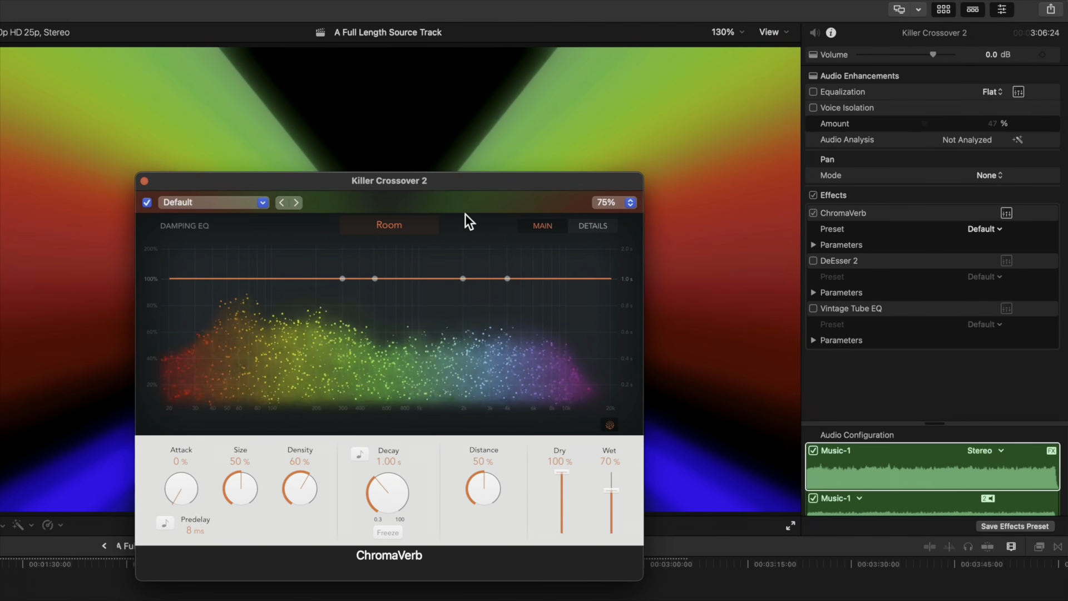
click(262, 202)
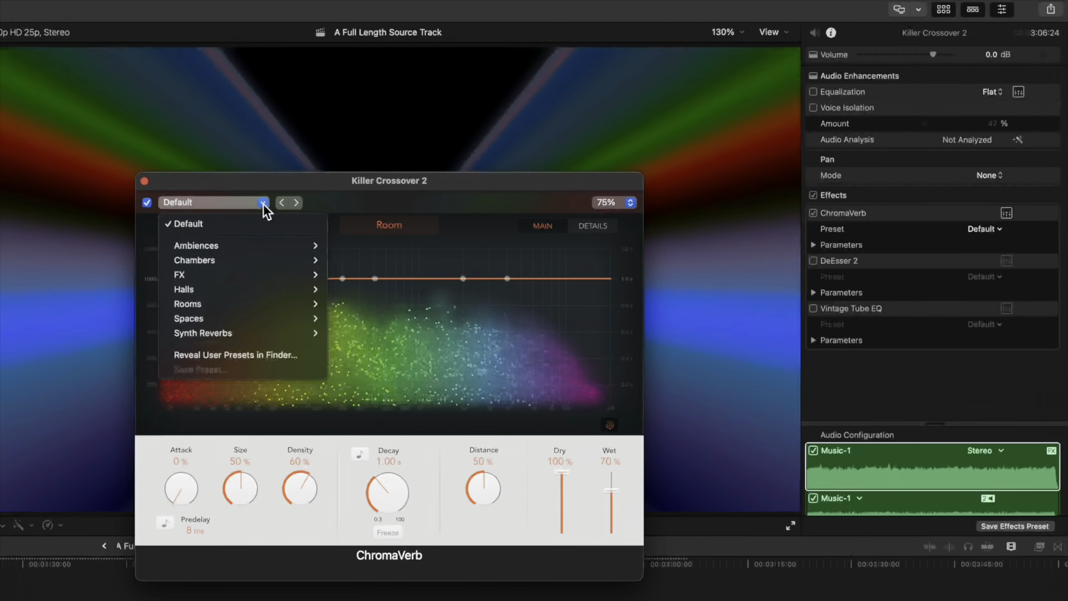
mouse_move(233, 277)
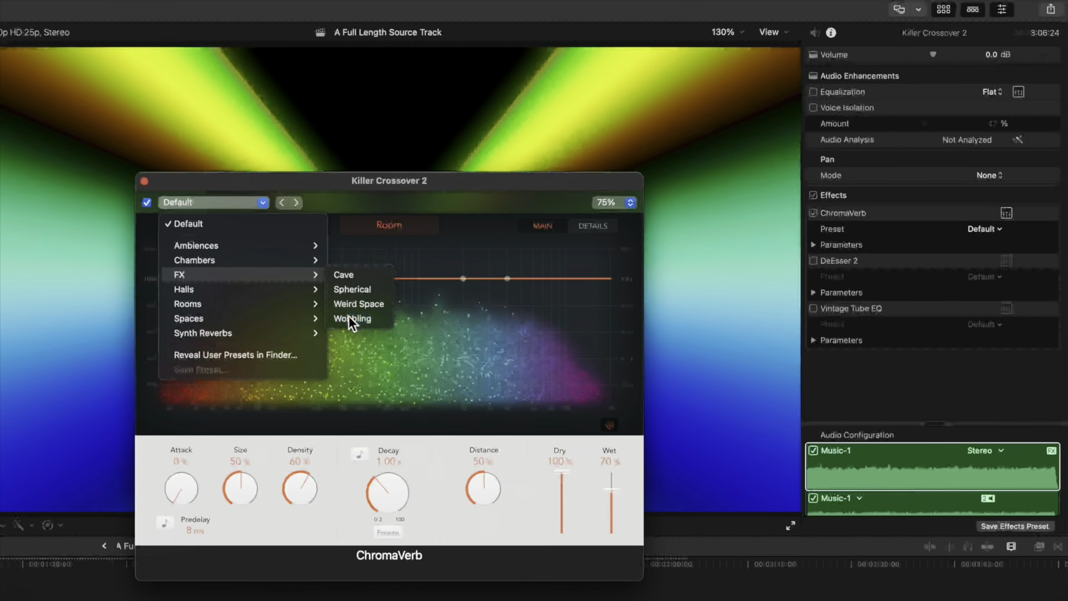
click(348, 316)
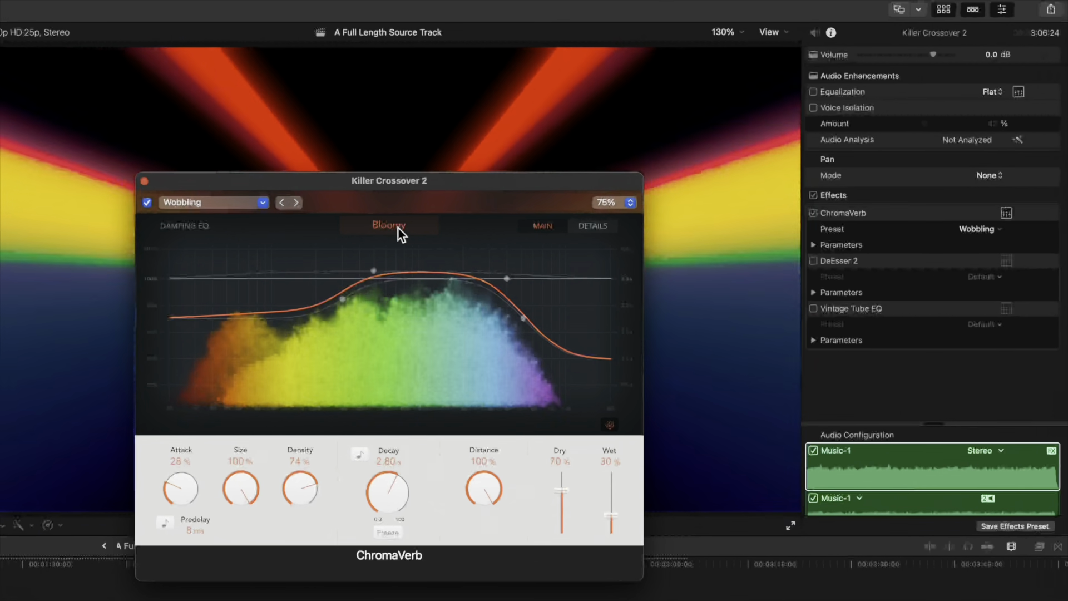
- Try the Theatre and Smooth Space room types in ChromaVerb, then return to Bloomy
click(398, 229)
click(452, 278)
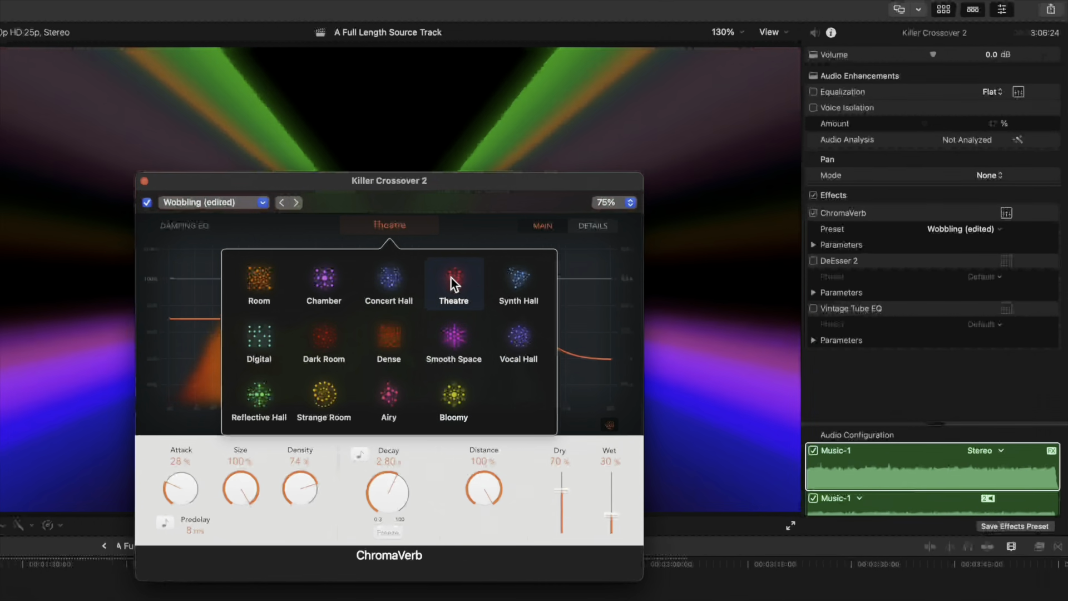
click(448, 336)
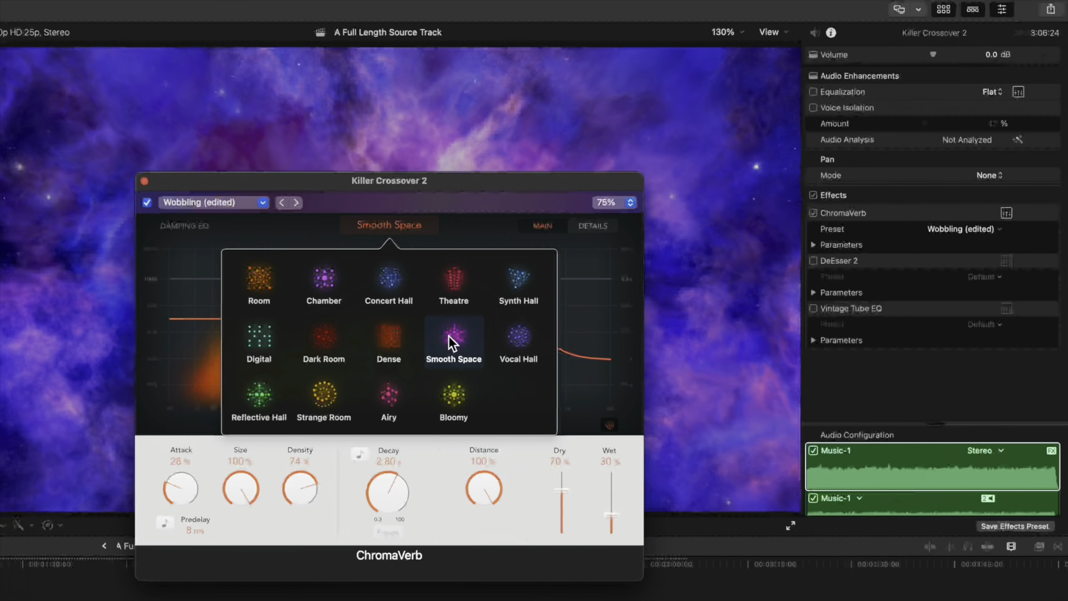
click(463, 222)
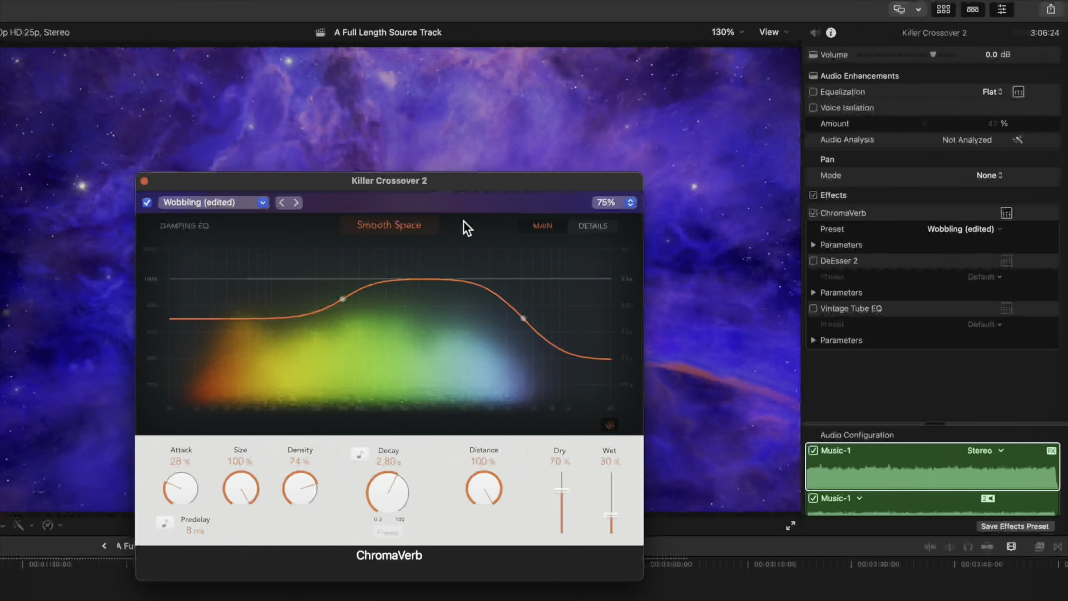
click(404, 226)
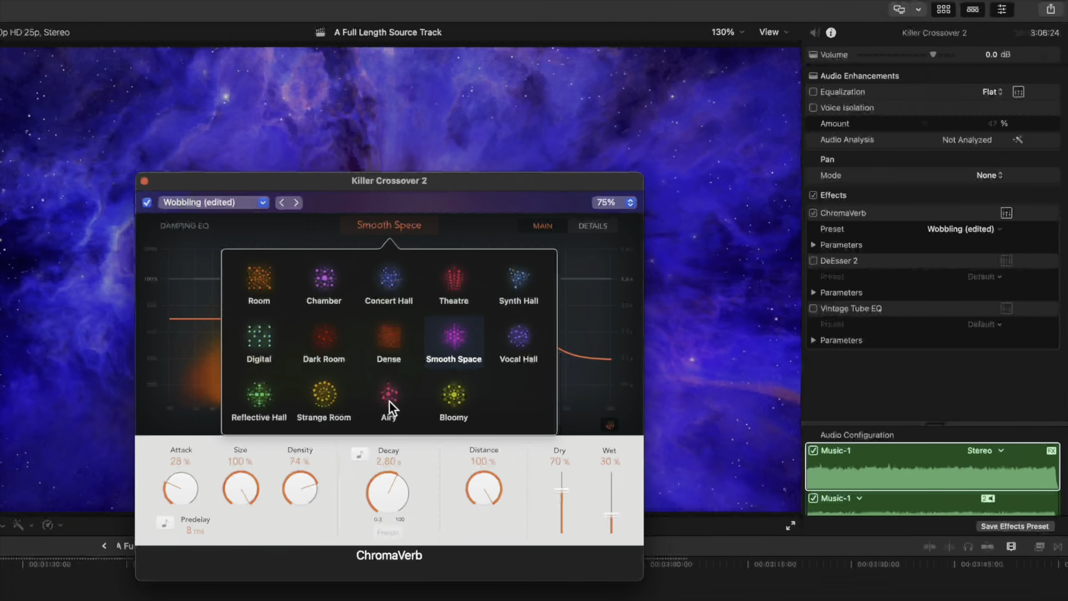
click(452, 392)
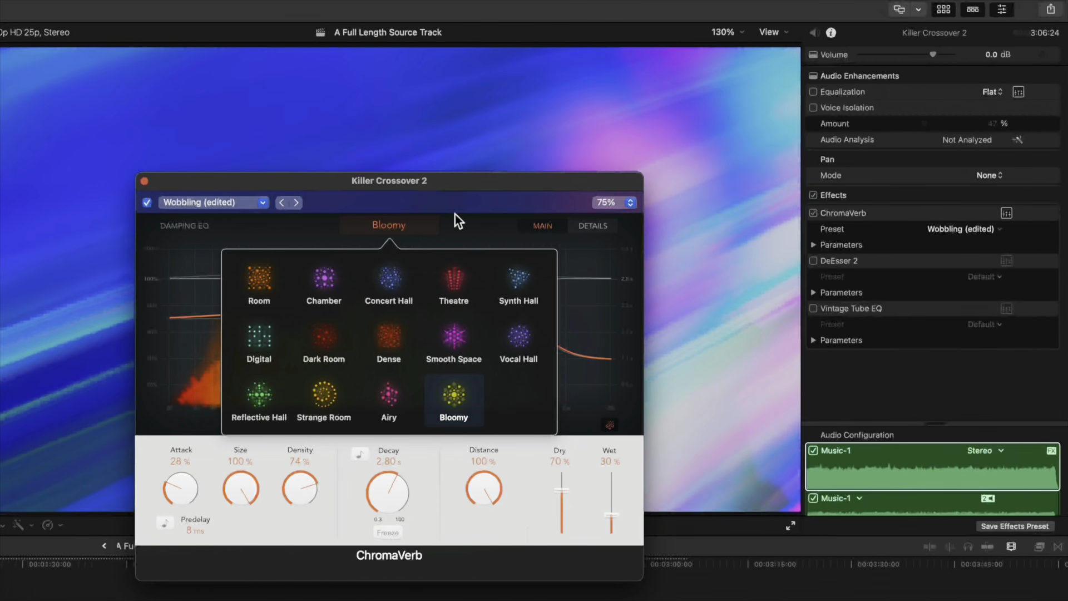
click(455, 215)
- Load the Film Music Hall preset from Halls in ChromaVerb, stop playback and close its editor
click(263, 202)
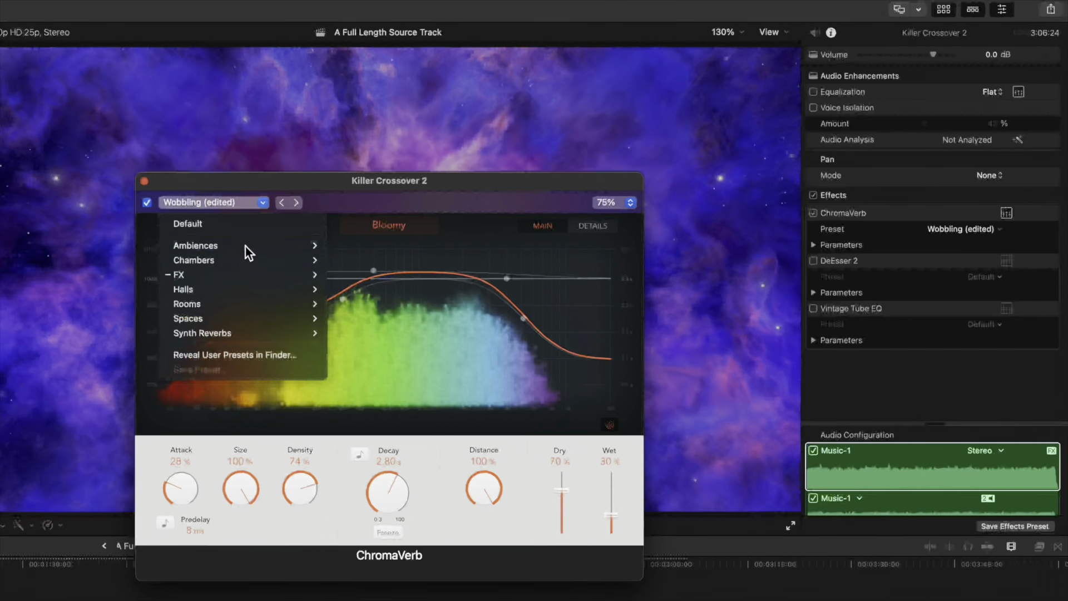
mouse_move(228, 289)
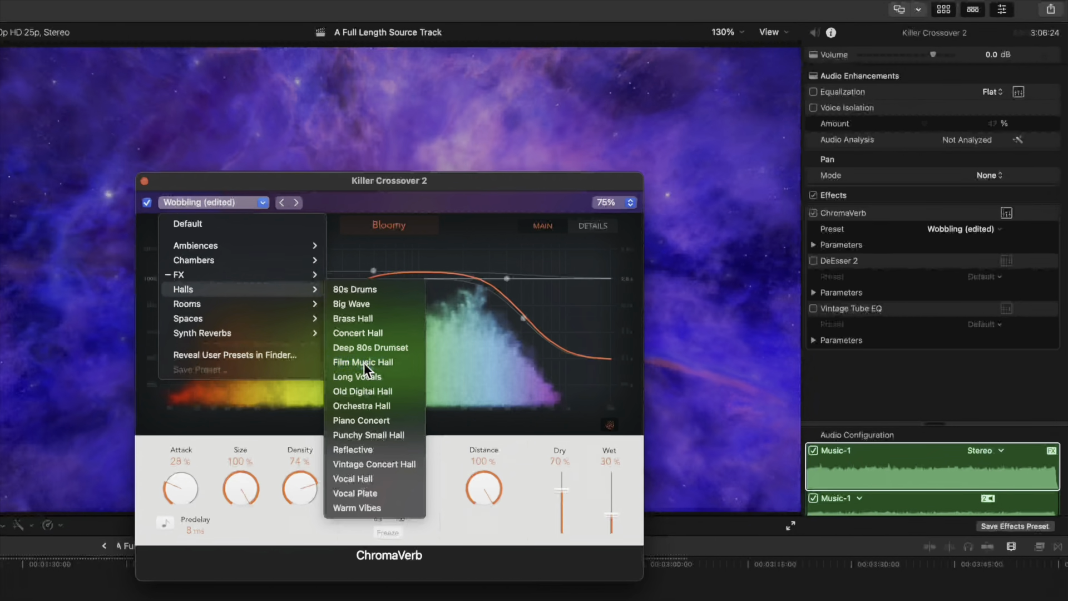
click(364, 363)
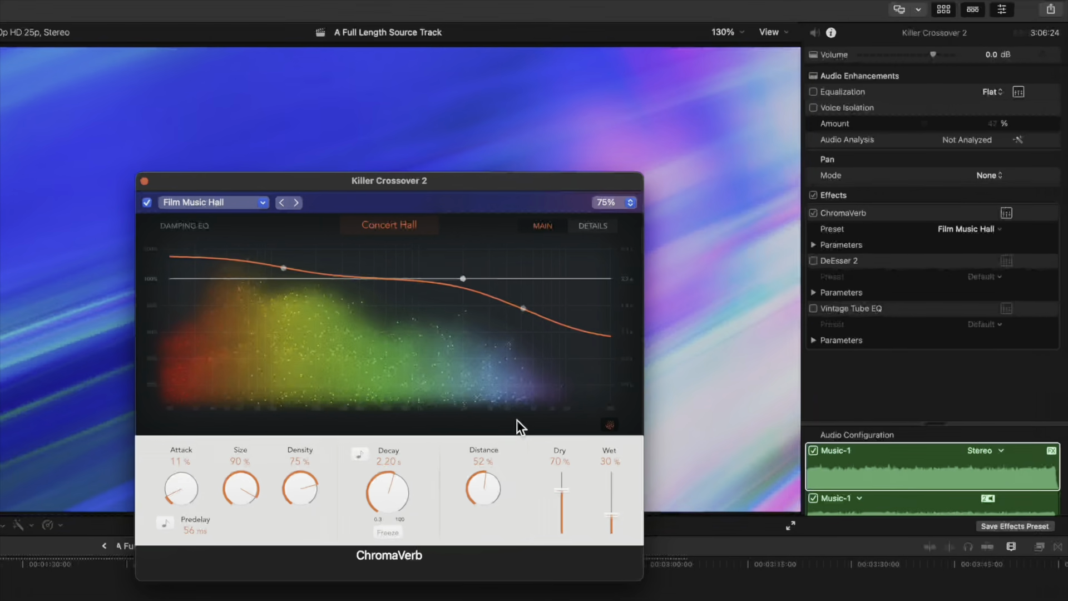
key(space)
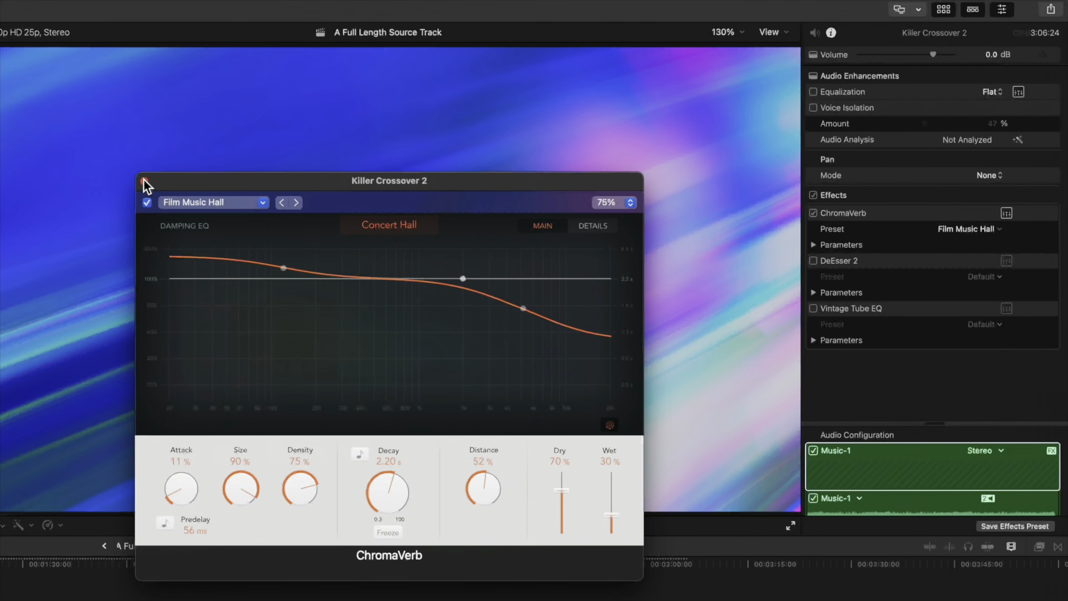
click(144, 180)
- Switch the music clip from ChromaVerb to DeEsser 2 and load its Male Vocal - Wide Band preset during playback
click(813, 261)
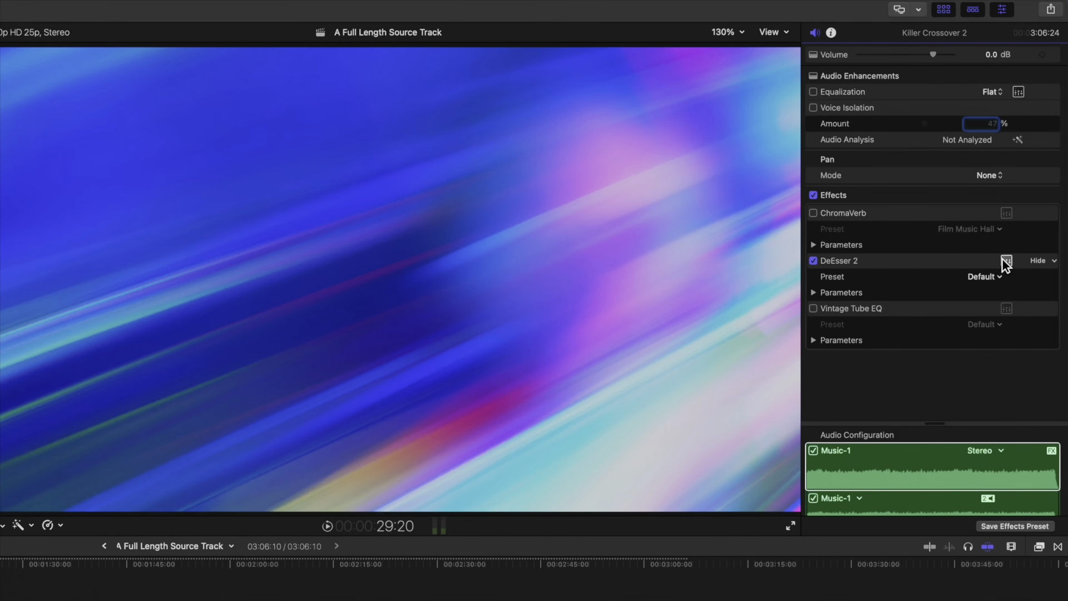
click(1006, 261)
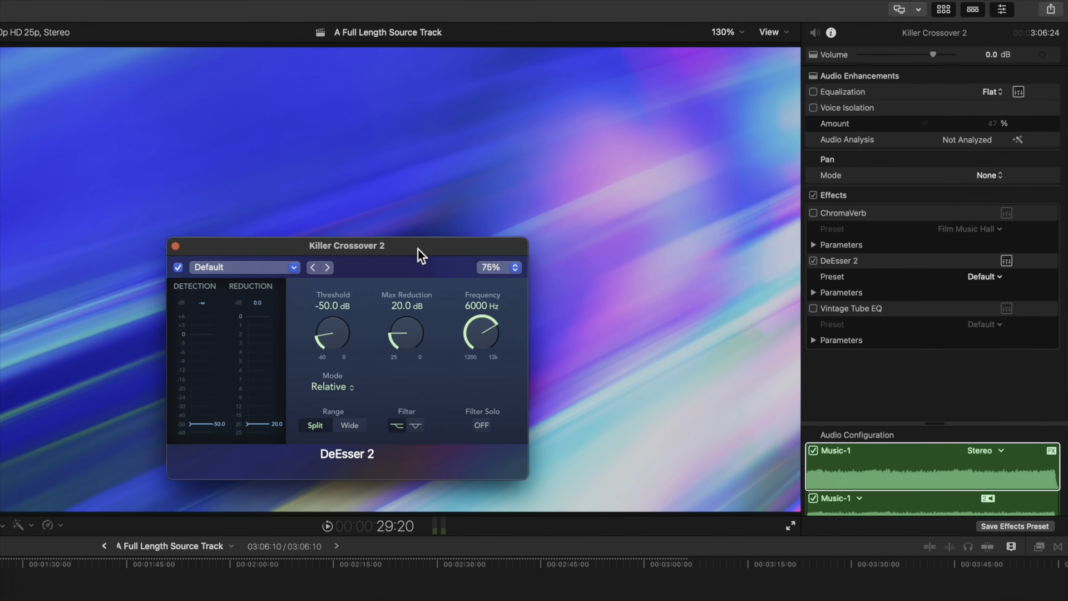
key(space)
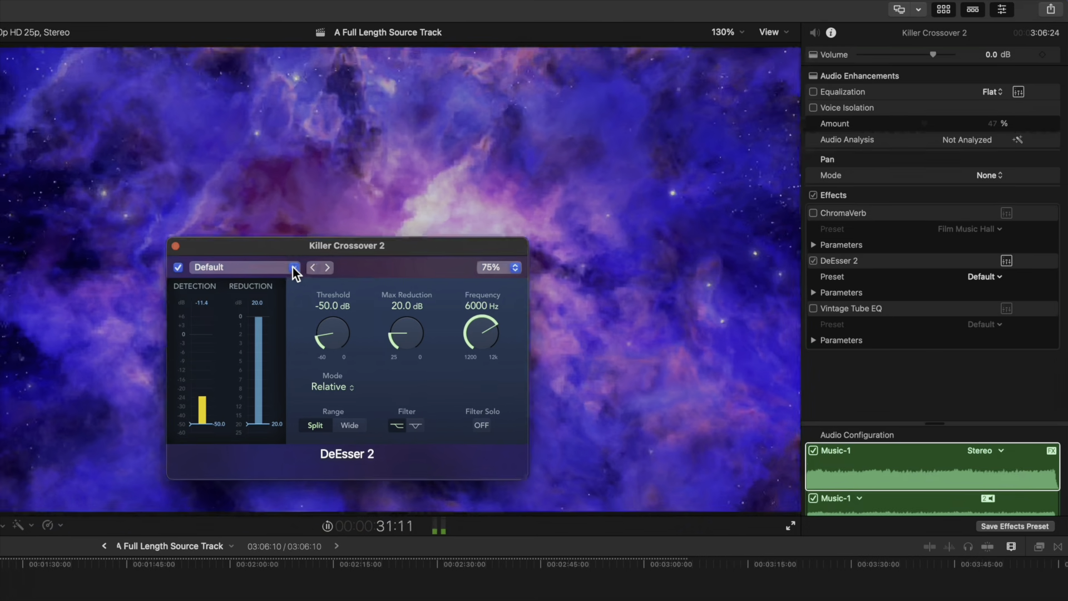
click(293, 267)
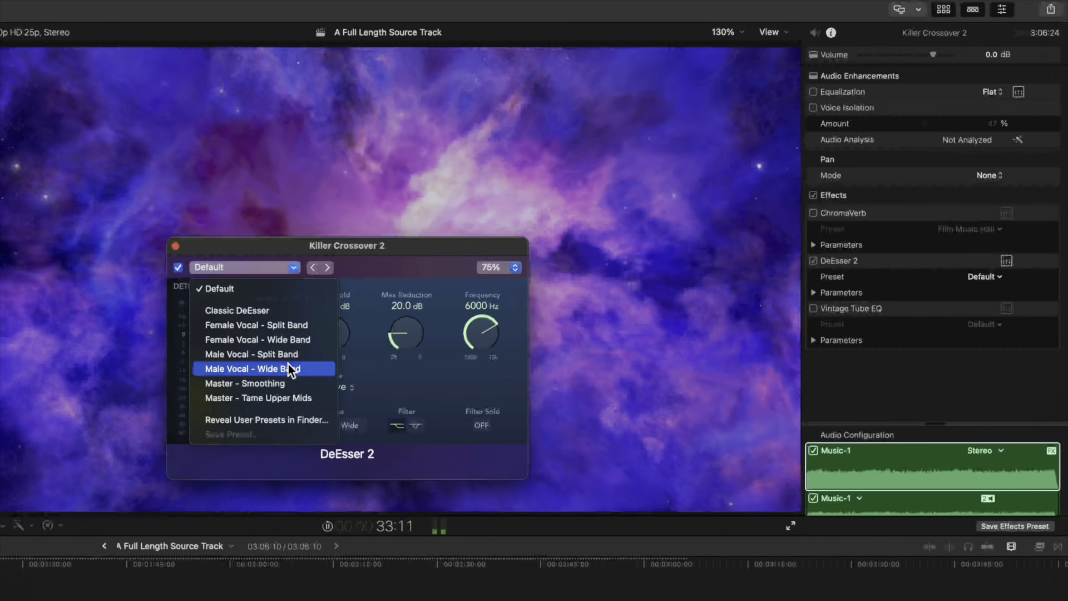
click(288, 367)
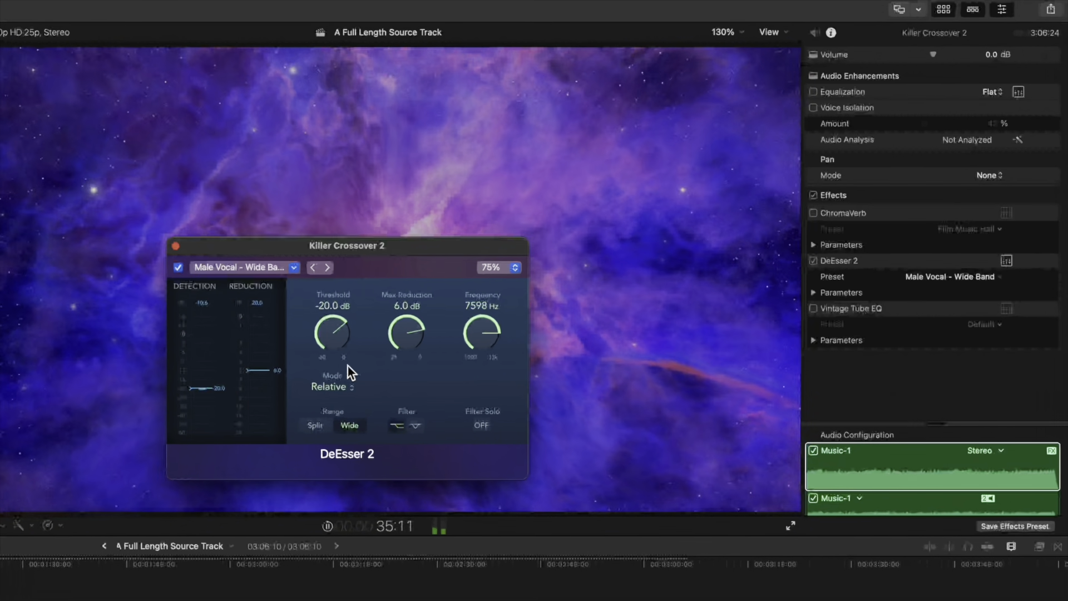
- Set the DeEsser 2 threshold to about -16.8 dB, stop playback and close its editor
mouse_move(346, 325)
mouse_down()
mouse_move(352, 333)
mouse_move(335, 312)
mouse_up()
drag(336, 245, 362, 245)
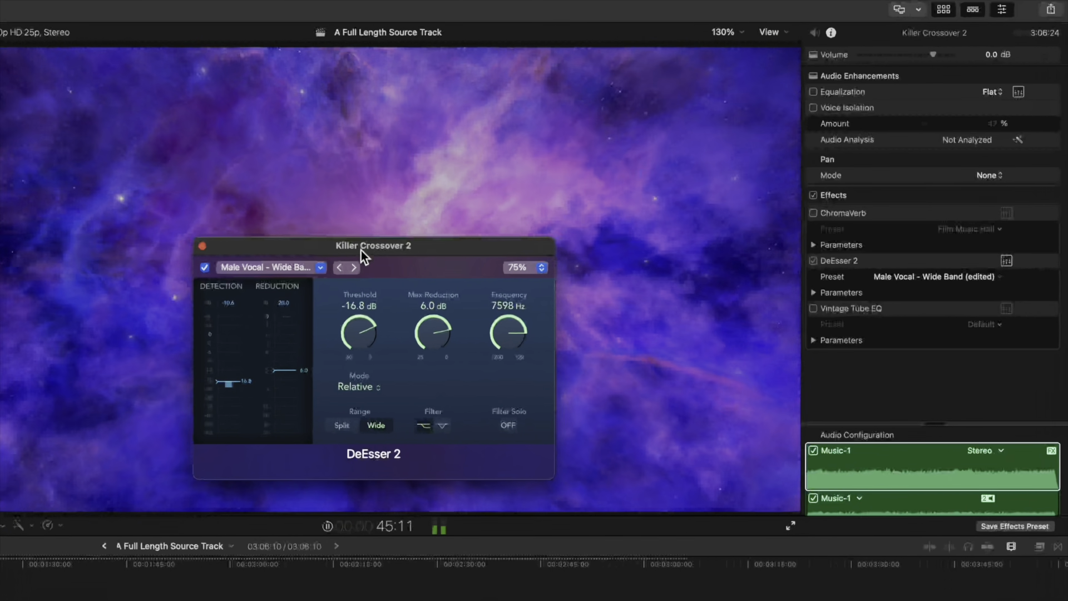
key(space)
click(201, 245)
- Disable DeEsser 2 on the Killer Crossover 2 clip, enable Vintage Tube EQ and open its editor
click(813, 261)
click(836, 307)
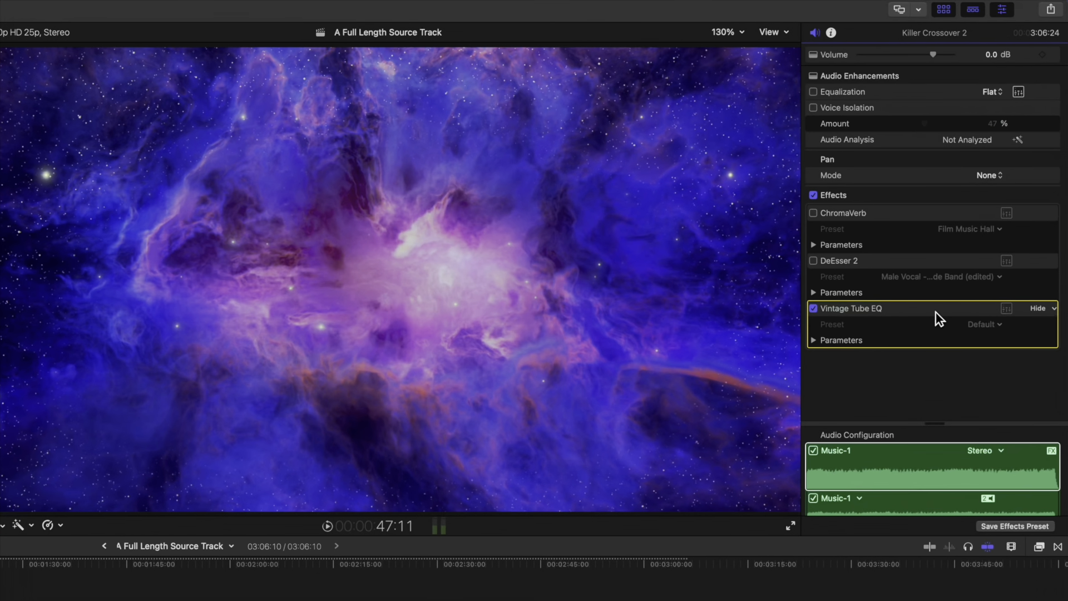
click(1007, 309)
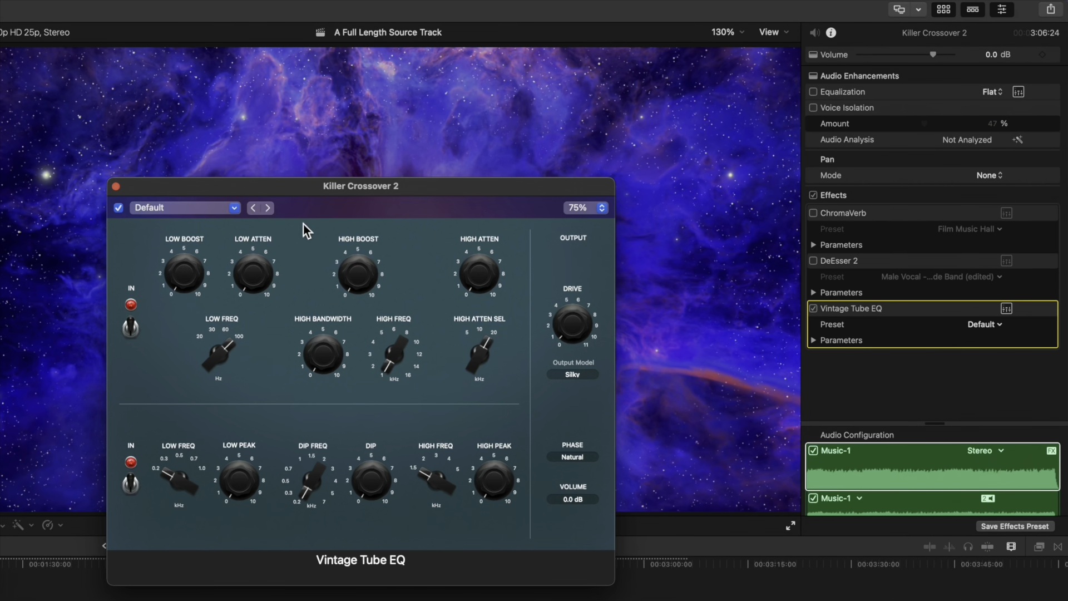
- Try the Acoustic Guitar preset in Vintage Tube EQ and load the Lofi Speaker preset instead
click(229, 207)
click(219, 249)
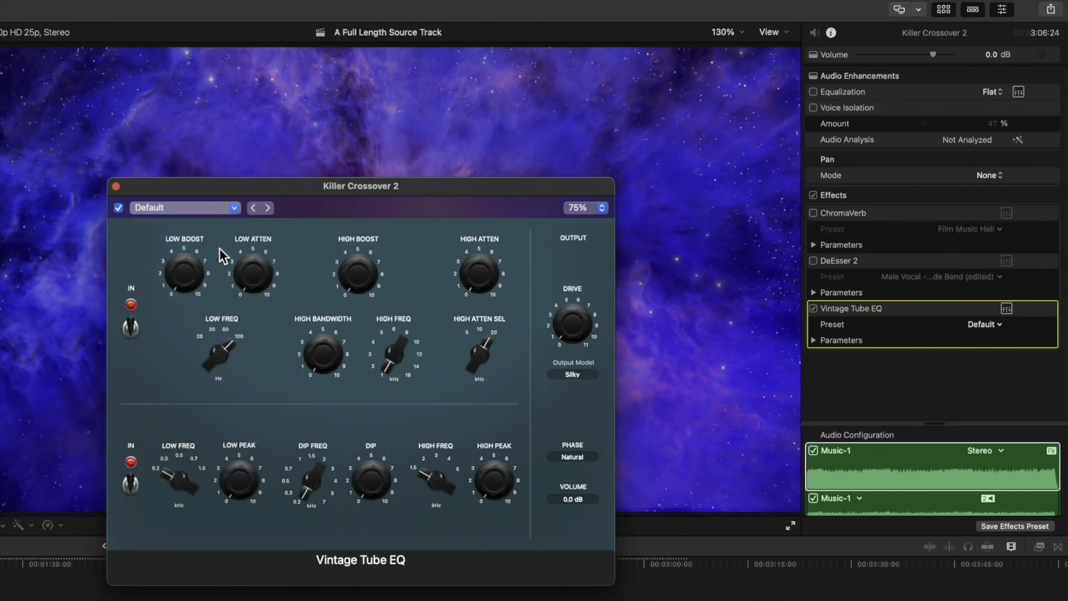
click(221, 207)
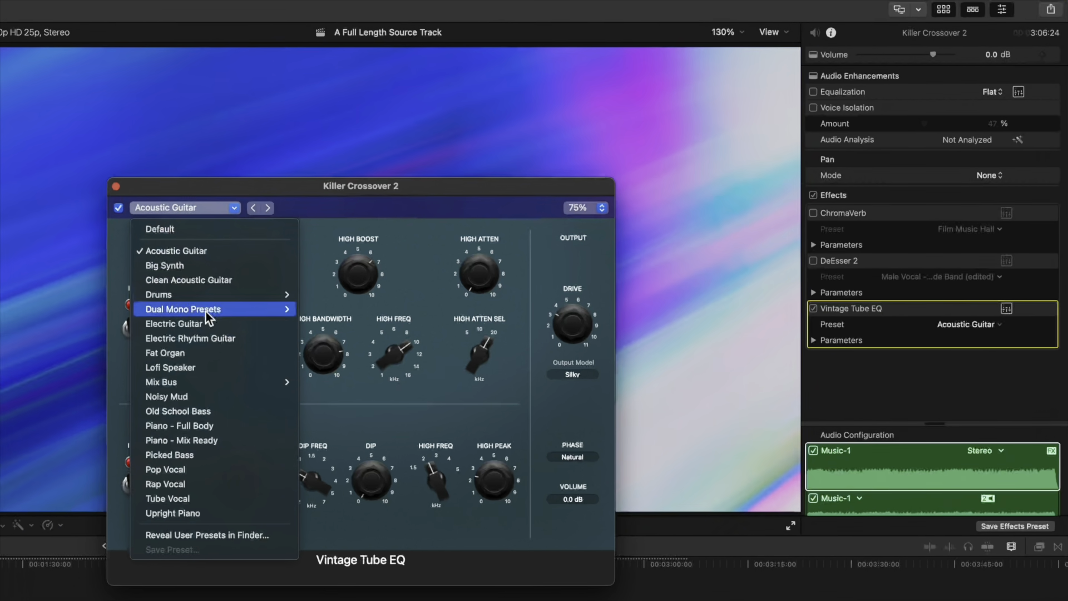
click(198, 366)
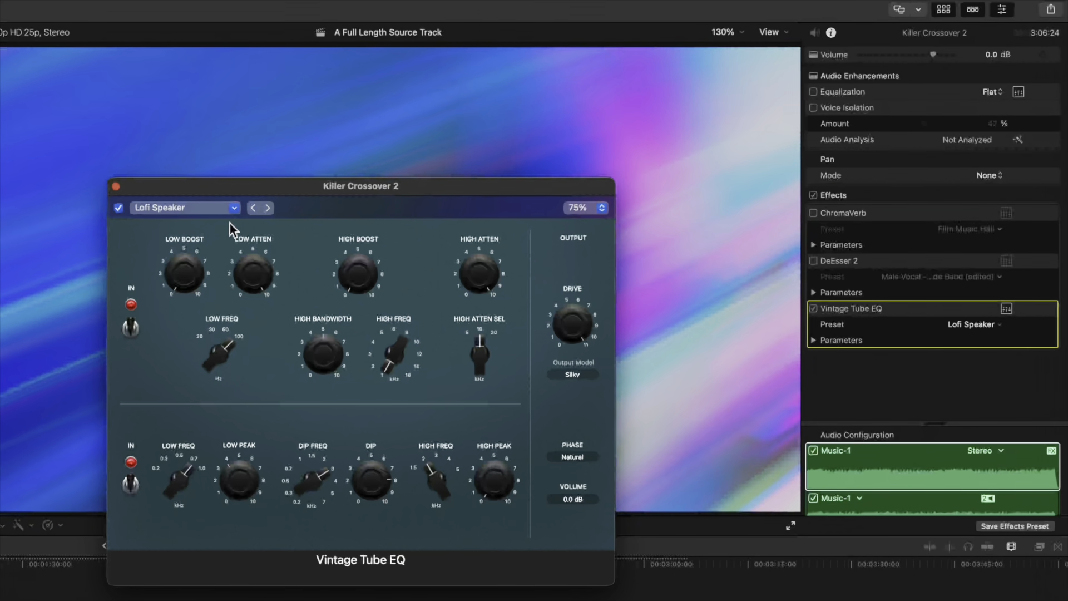
click(234, 208)
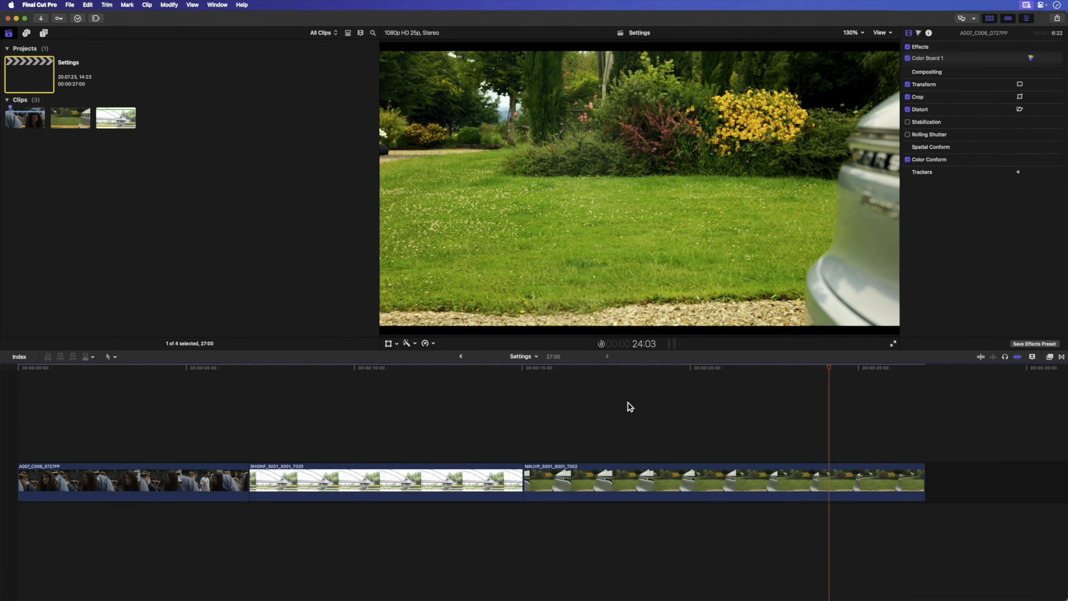
- Play through the Settings project and open the ProRes RAW settings of the bridge clip SHGINF_S001_S001_T020
key(space)
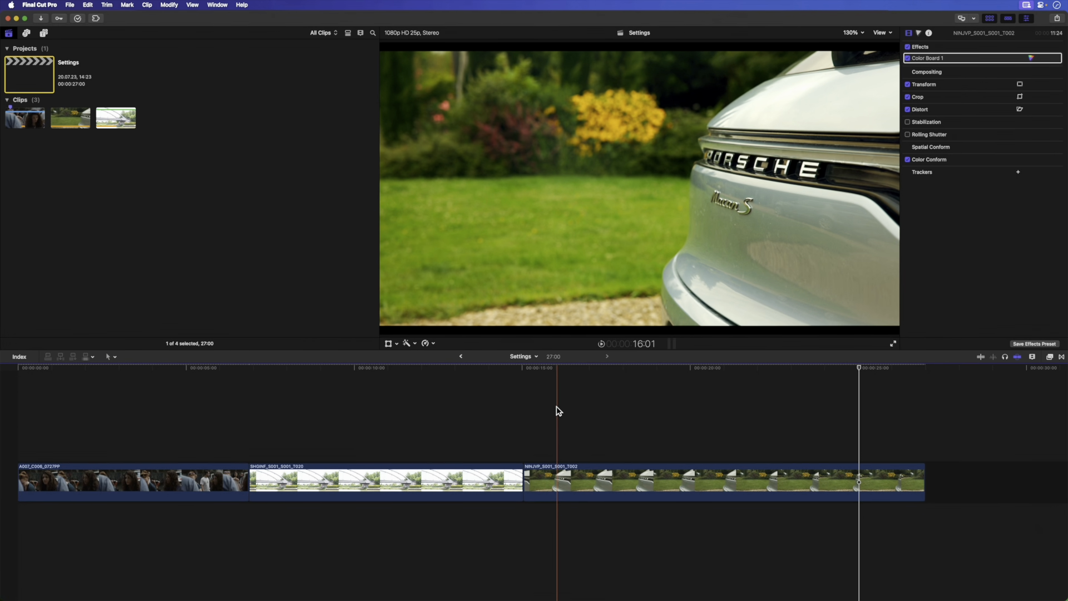
key(space)
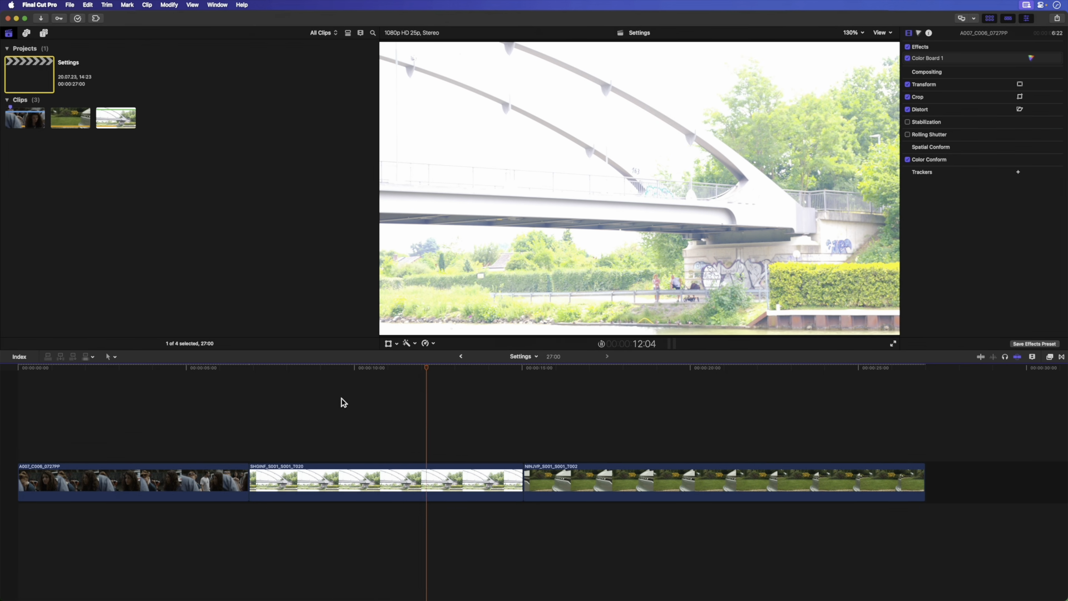
key(space)
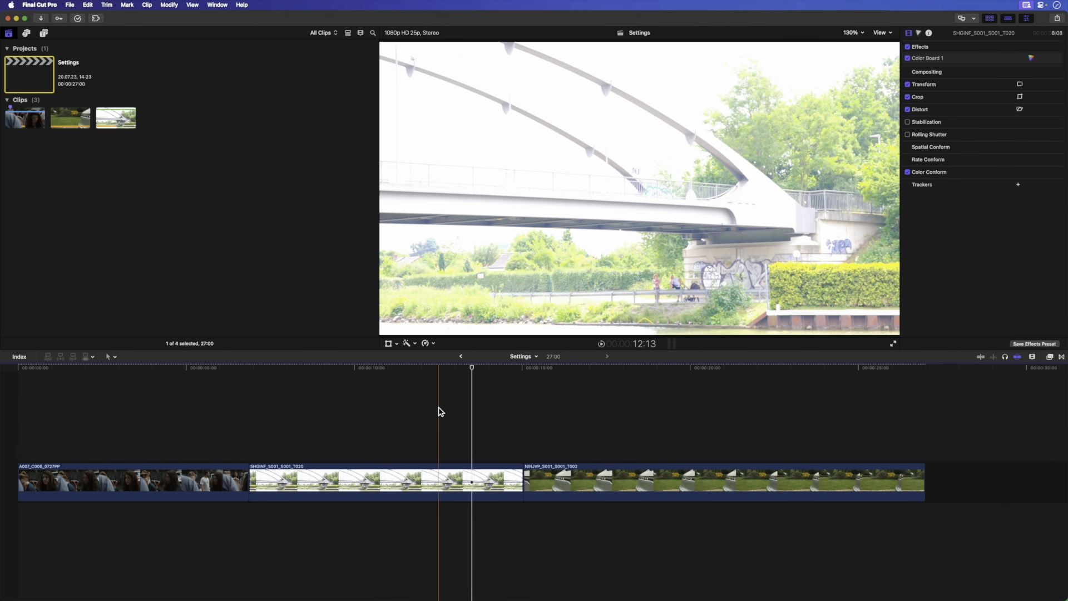
click(466, 479)
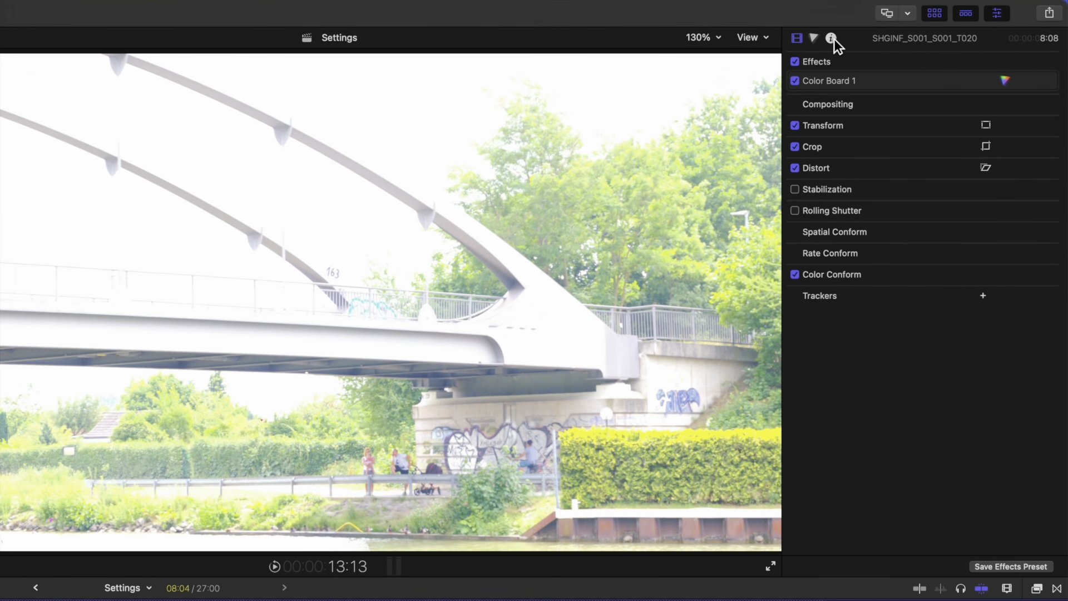
click(832, 38)
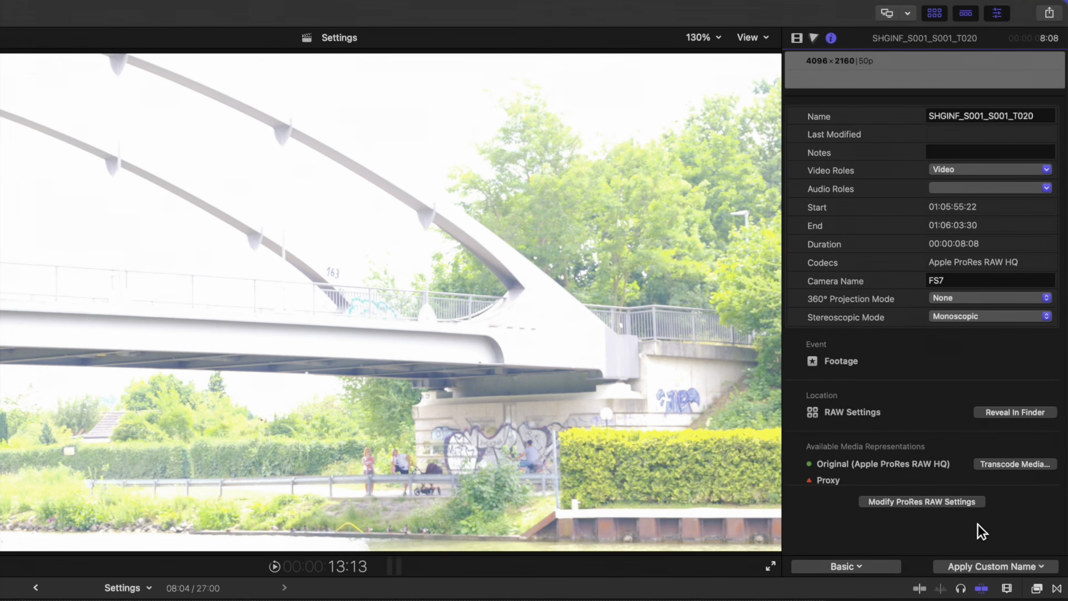
click(917, 503)
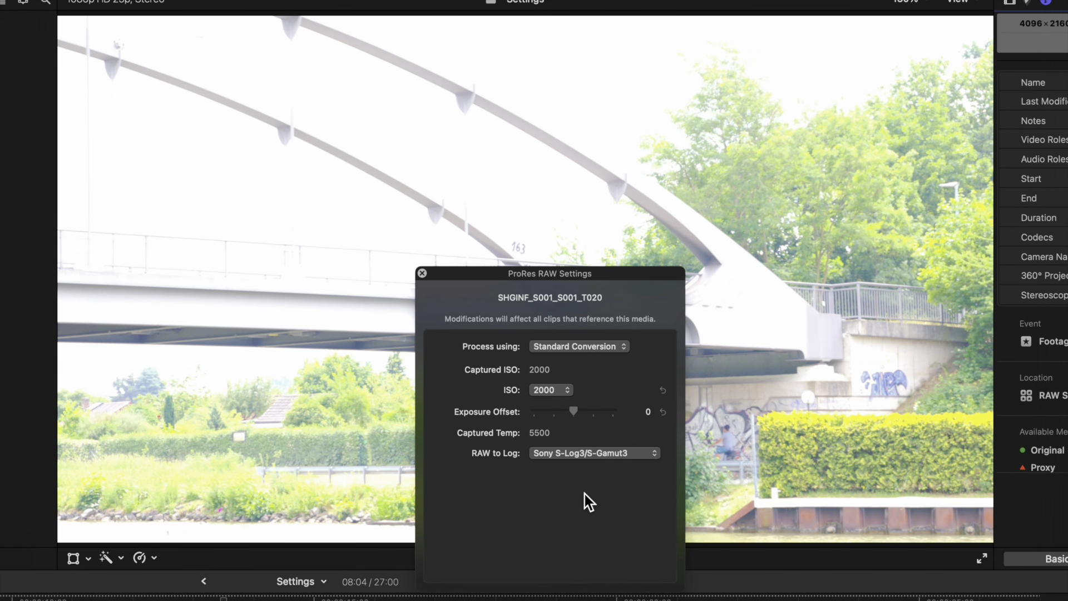
- Try ISO values of 250, 200 and 160 for the bridge clip, keeping Standard Conversion as its processing method
click(623, 346)
click(618, 348)
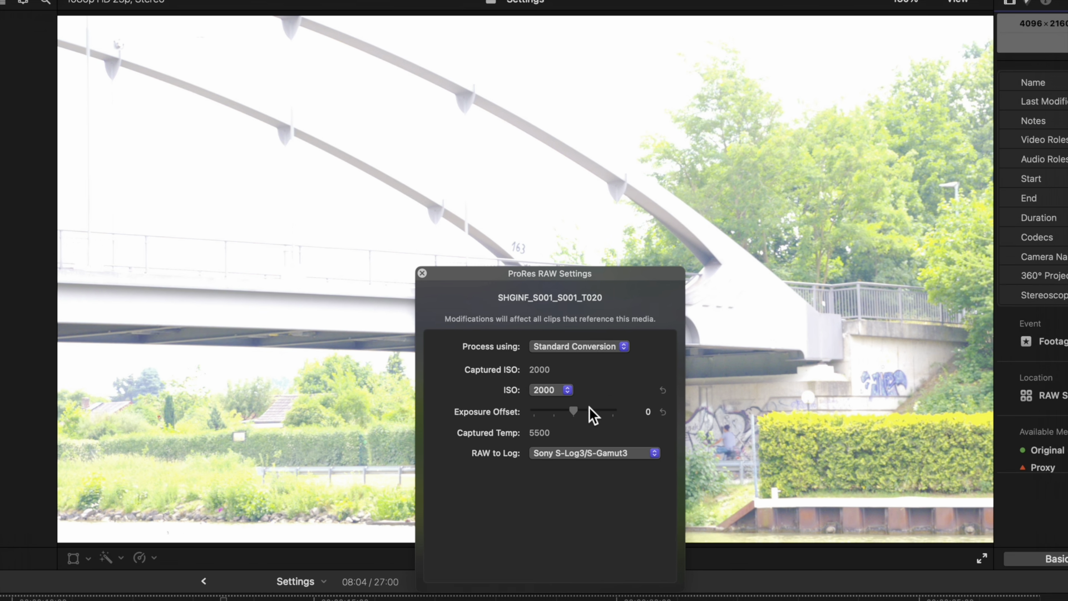
drag(574, 411, 574, 409)
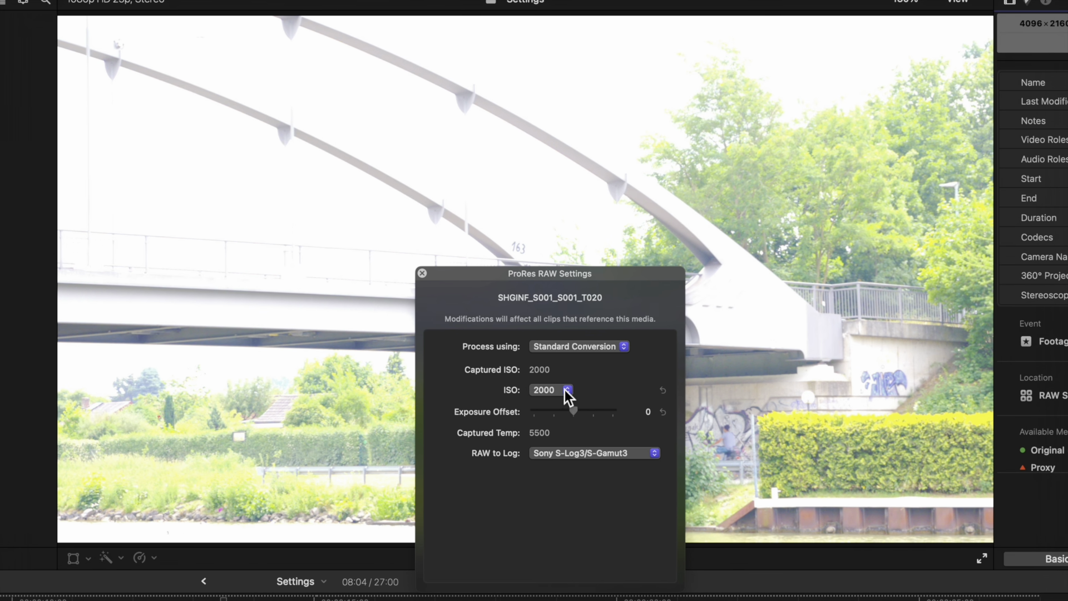
click(565, 389)
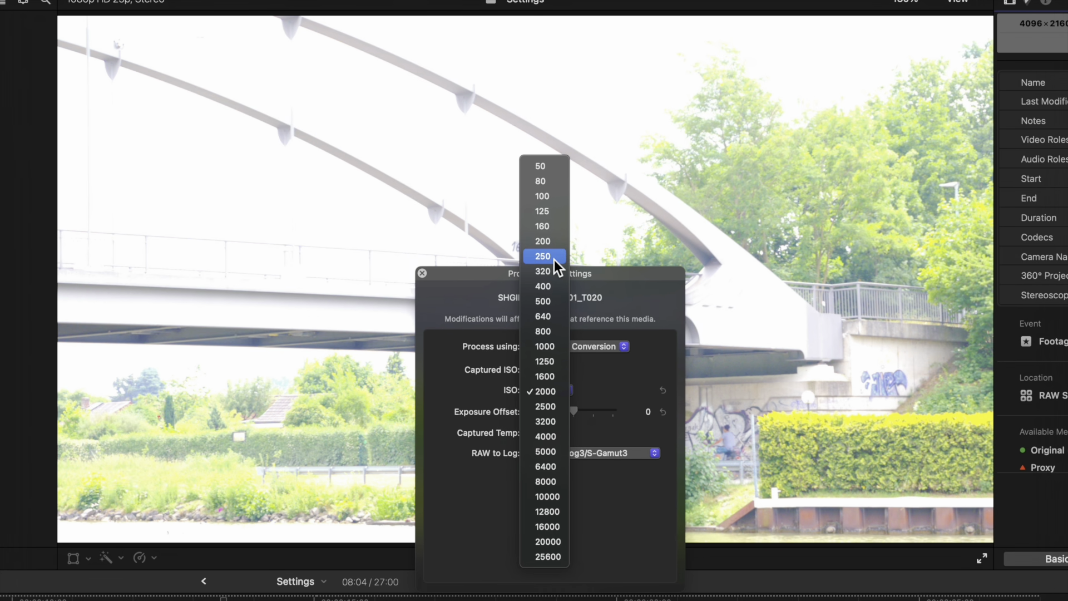
click(554, 257)
click(555, 392)
click(555, 377)
click(553, 389)
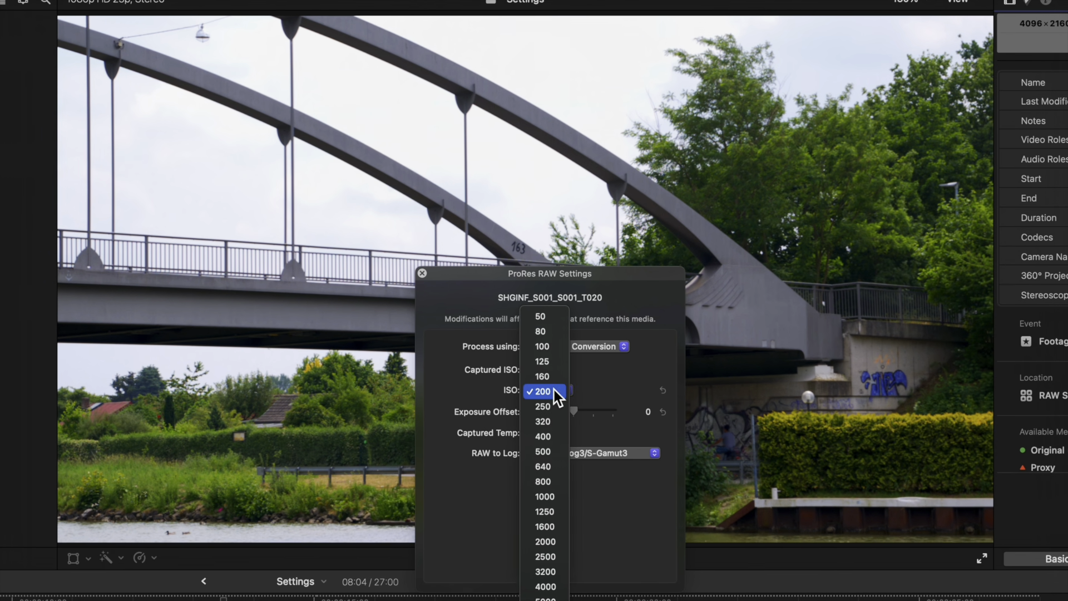
click(552, 376)
click(552, 389)
click(551, 395)
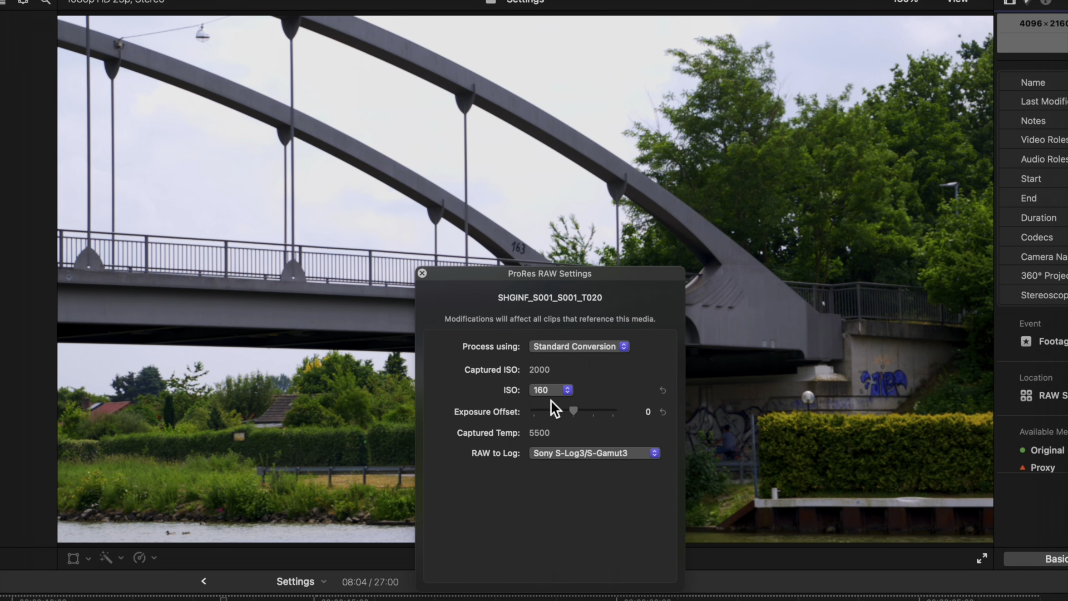
- Try a +0.24 exposure offset on the bridge clip, reset it, and set the ISO to 200
mouse_move(572, 411)
mouse_down()
mouse_move(598, 412)
mouse_move(552, 410)
mouse_move(581, 412)
mouse_up()
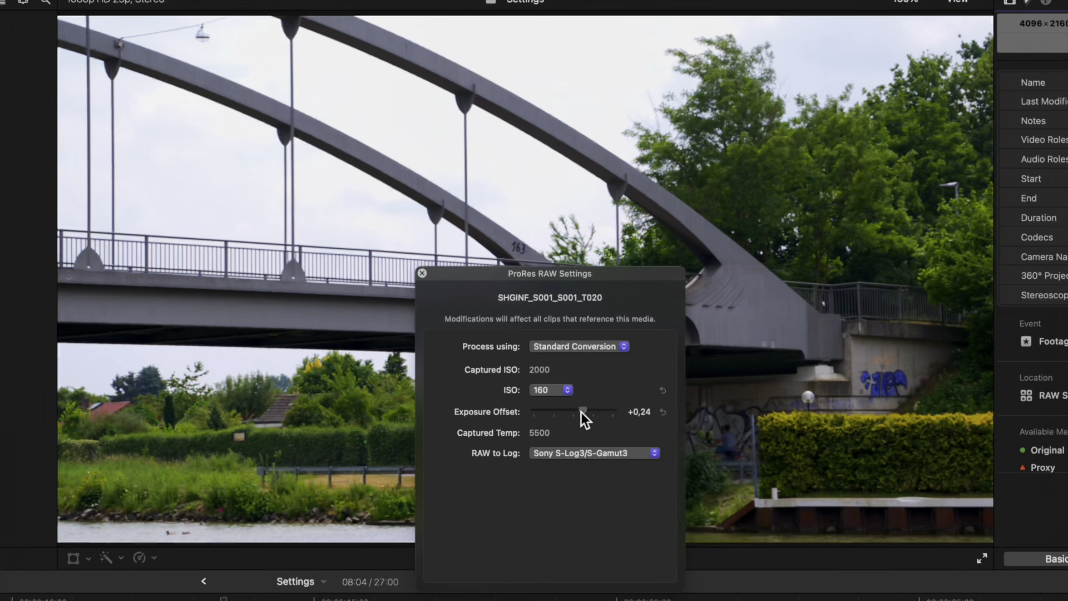
click(663, 412)
click(558, 388)
click(559, 396)
click(598, 450)
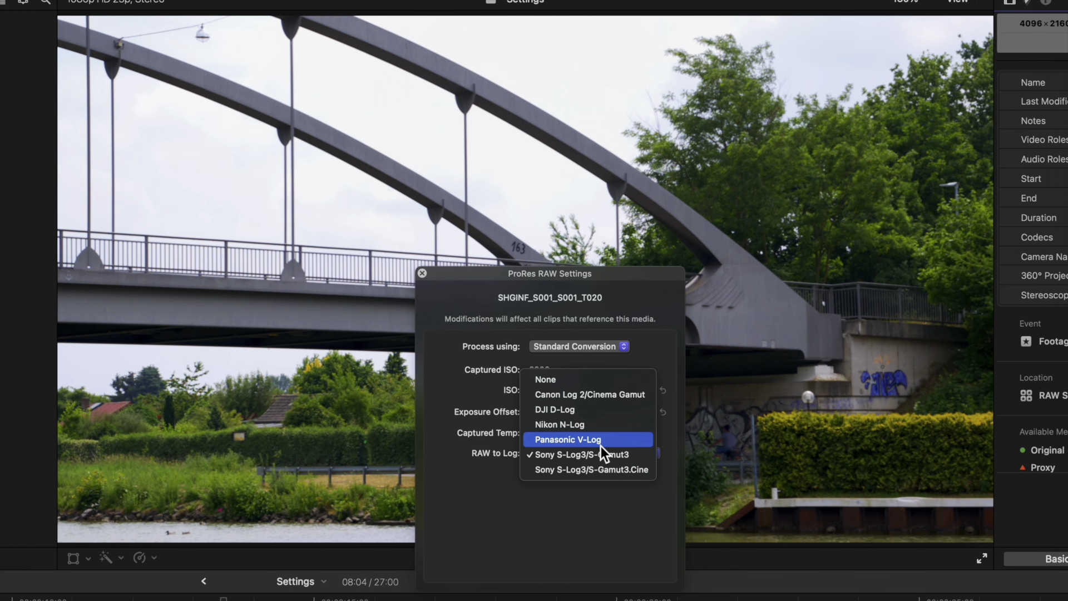
click(583, 505)
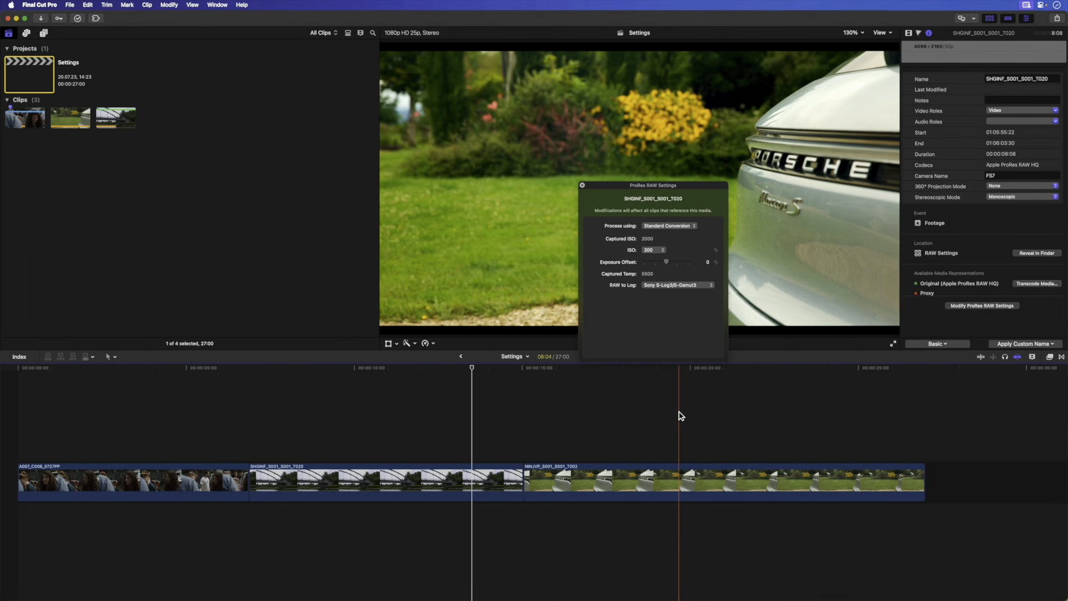
- Select the Porsche clip NINJVP_S001_S001_T002 and process its ProRes RAW media using the Canon Plugin
click(679, 478)
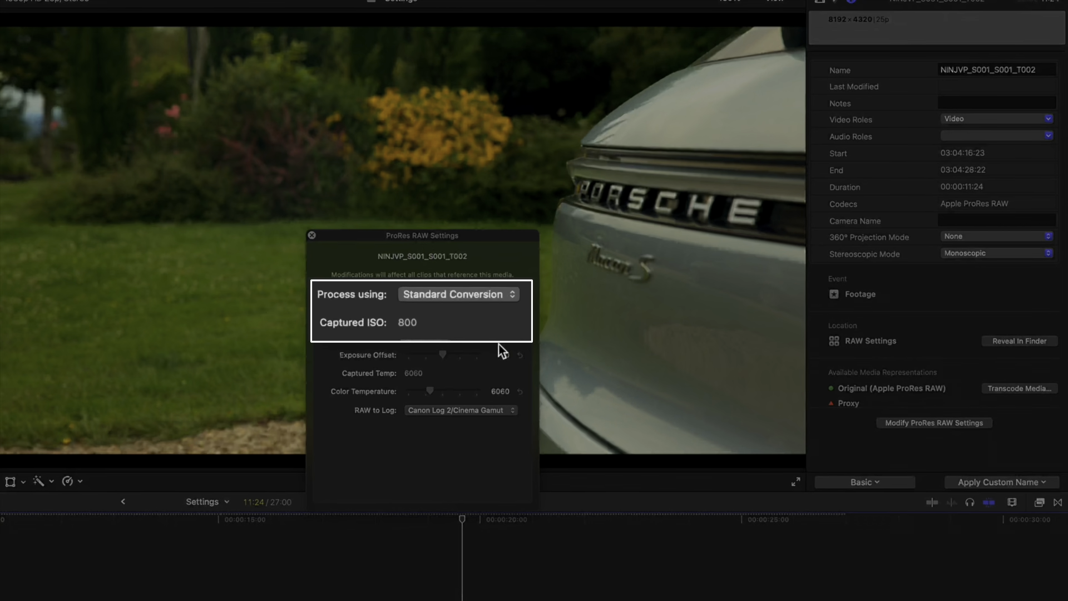
click(509, 300)
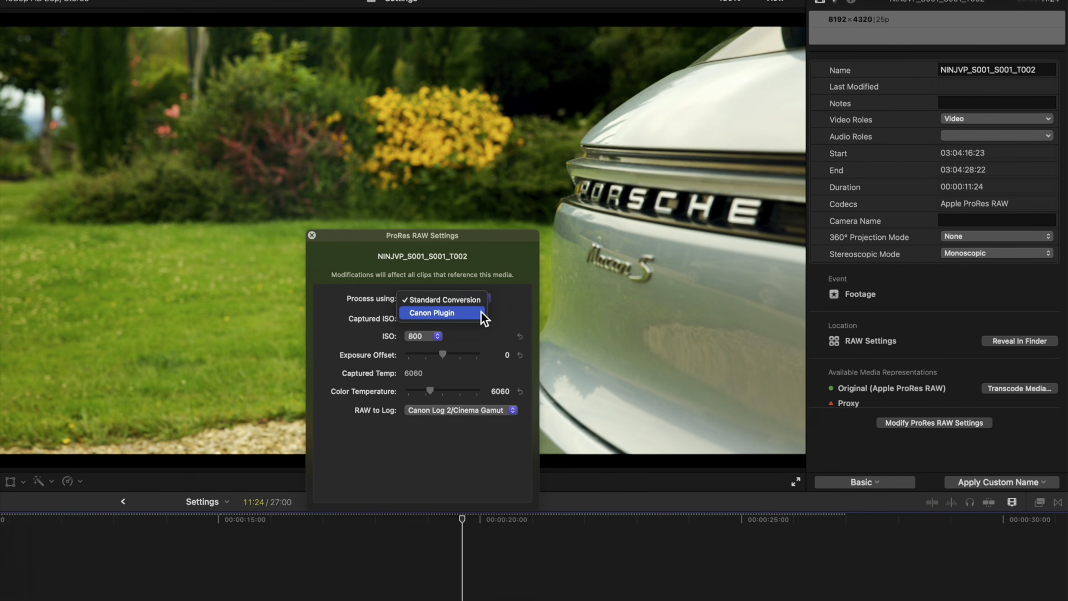
click(482, 312)
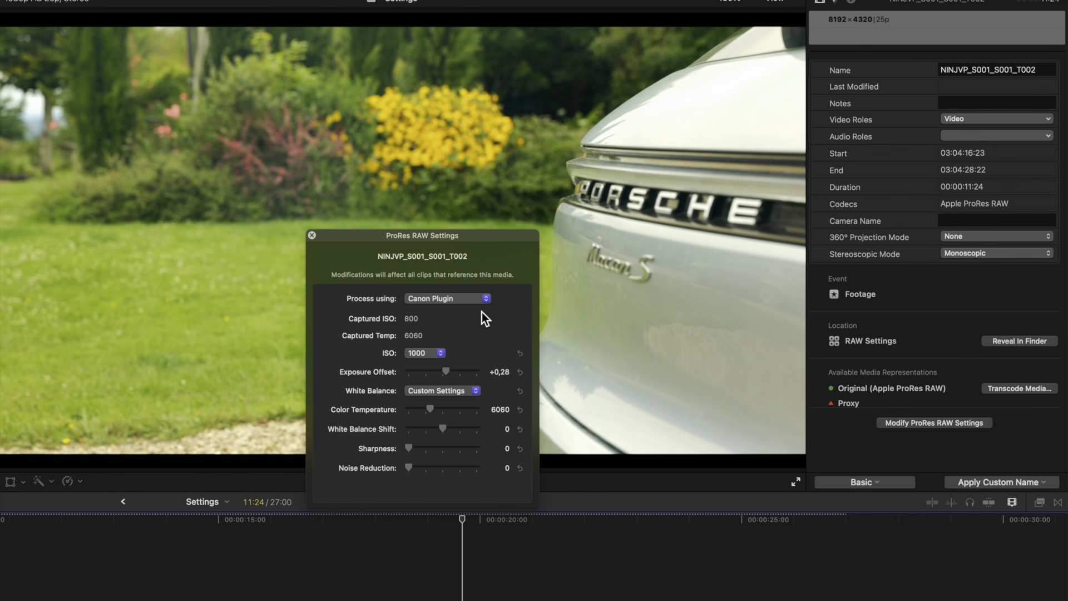
- Switch the Porsche clip's processing to Standard Conversion for comparison and return it to Canon Plugin
click(482, 299)
click(482, 286)
click(479, 298)
click(479, 311)
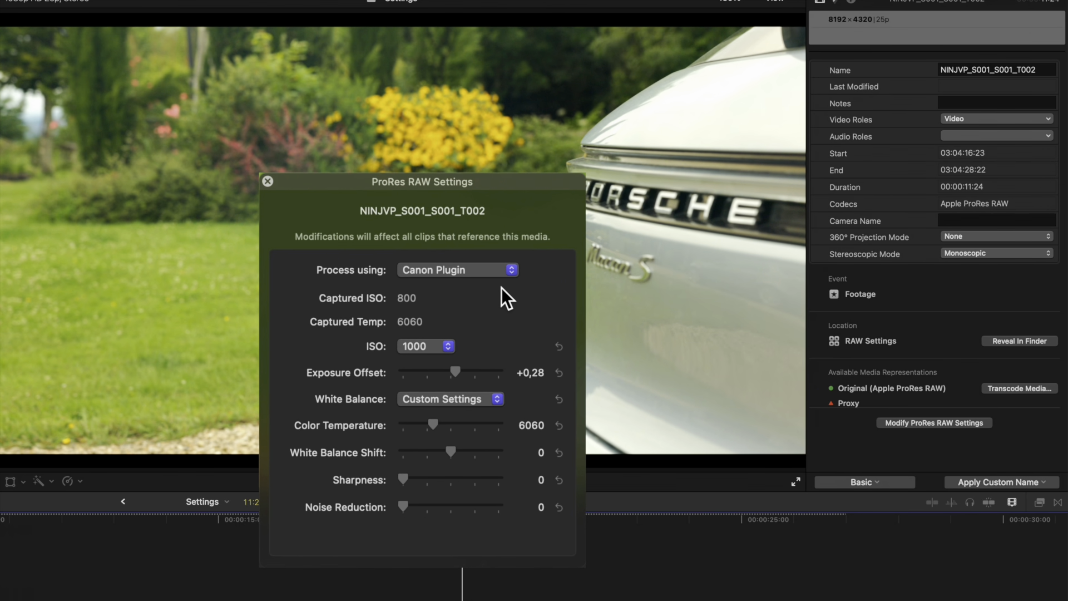
- Reset the Porsche clip's ISO to its captured value and set Sharpness to 6 and Noise Reduction to 1
click(559, 347)
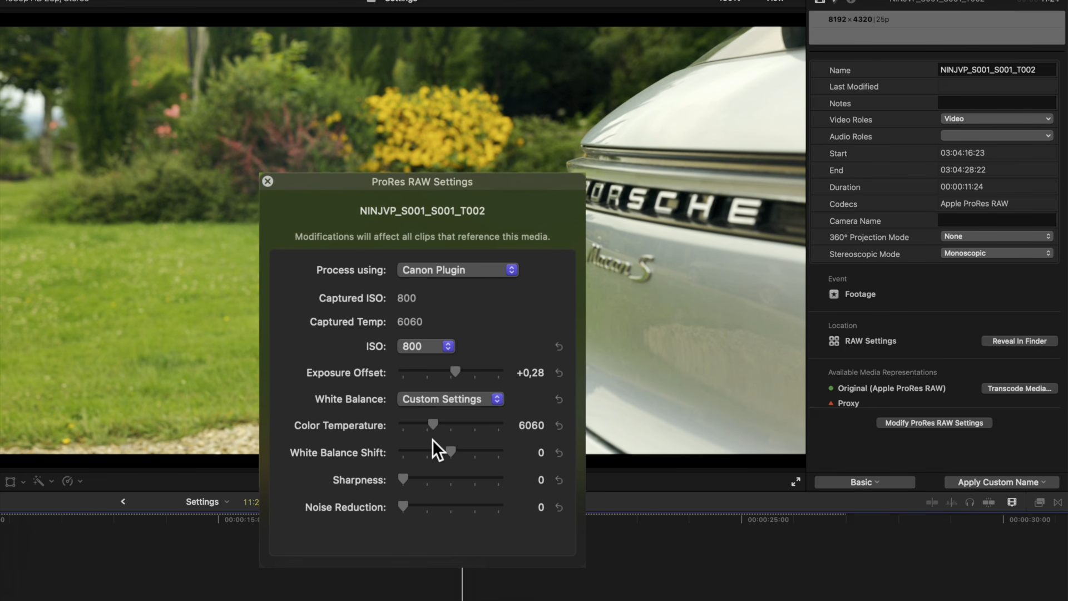
drag(405, 505, 461, 478)
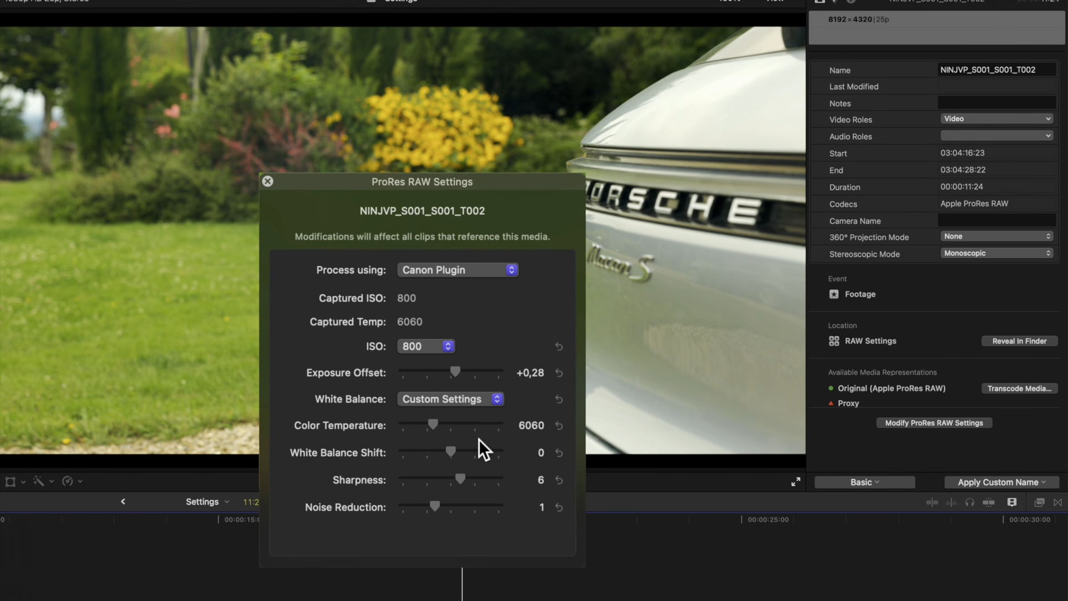
- Try the Shooting Settings white balance on the Porsche clip and return to Custom Settings
click(481, 399)
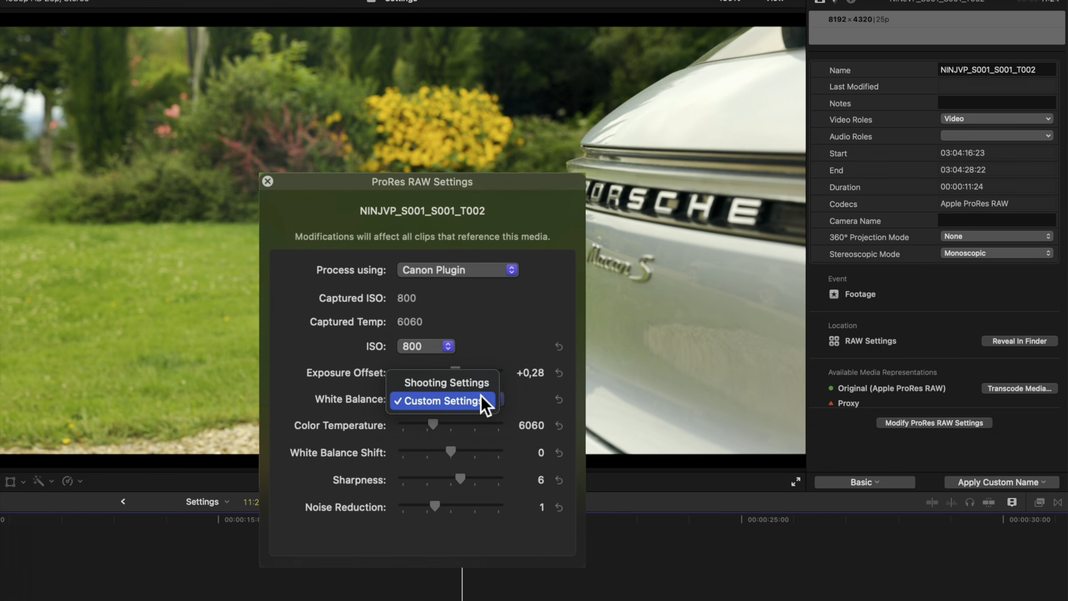
click(483, 382)
click(478, 398)
click(476, 414)
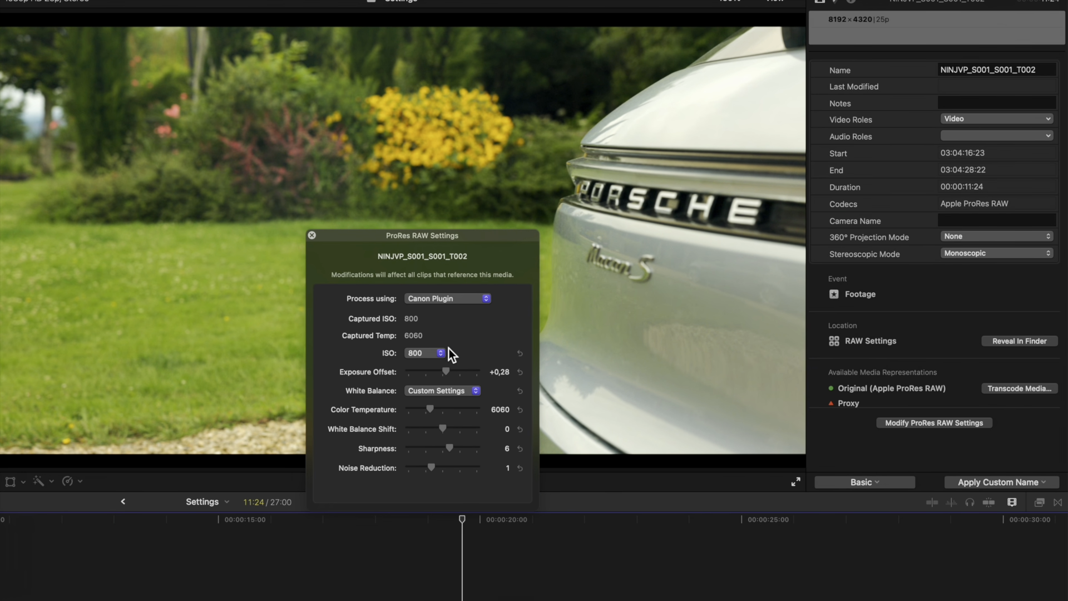
- Compare the adjusted Canon Plugin look with Standard Conversion on the Porsche clip, ending on Canon Plugin
click(462, 301)
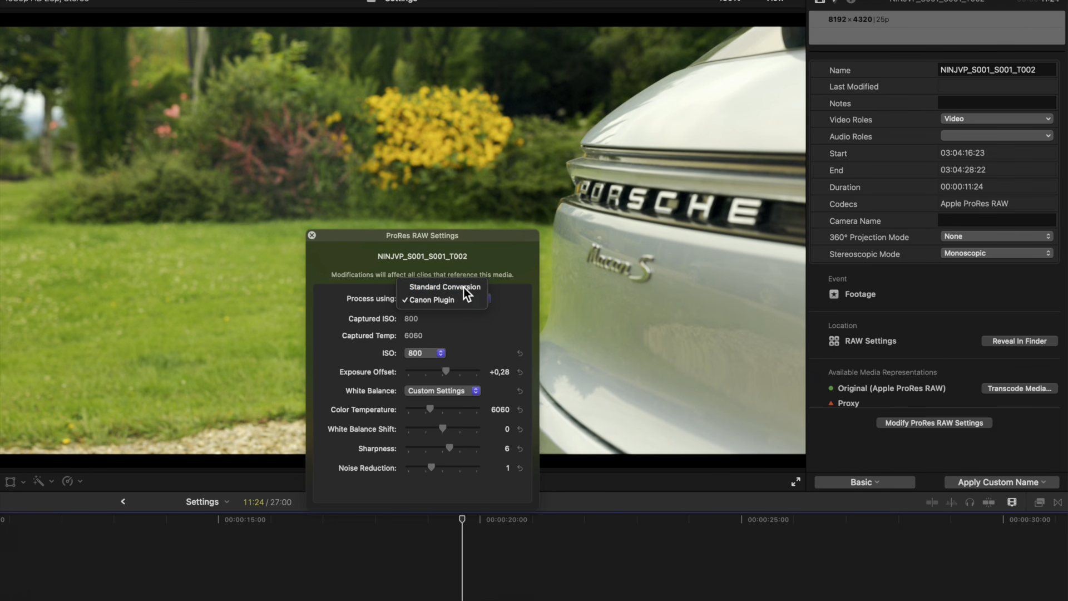
click(463, 286)
click(462, 298)
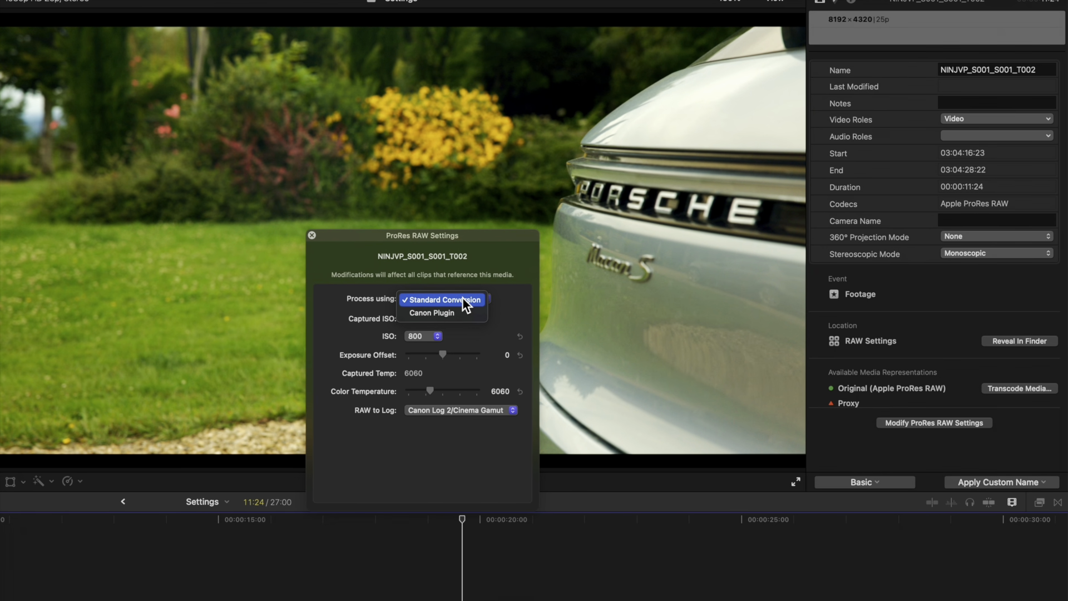
click(462, 309)
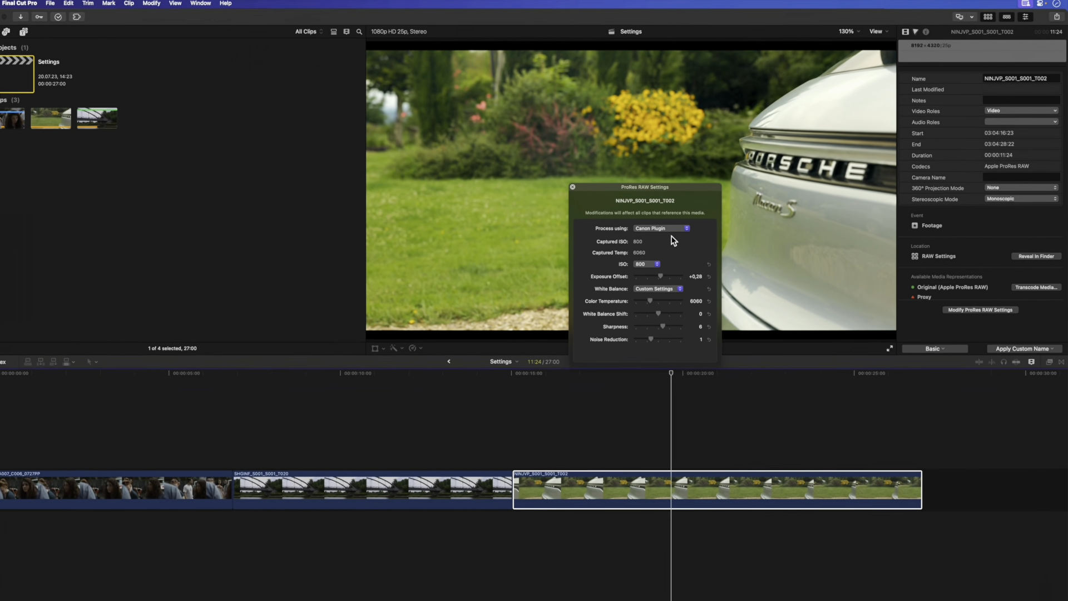